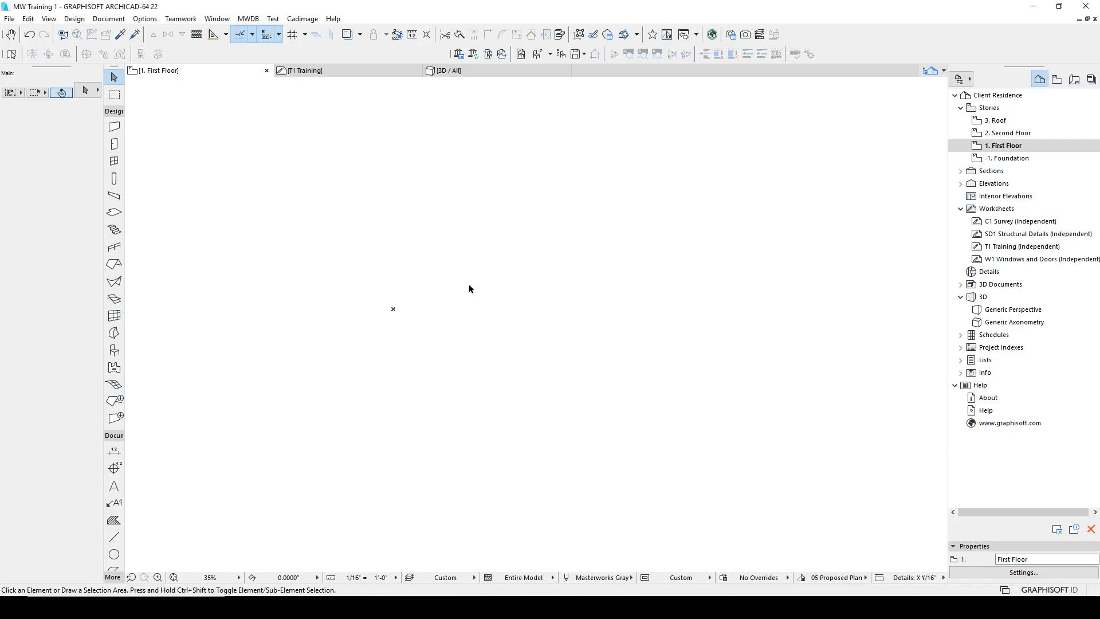
Paste the copied reference drawing image onto the First Floor plan.
key("ctrl+v")
left_click(546, 237)
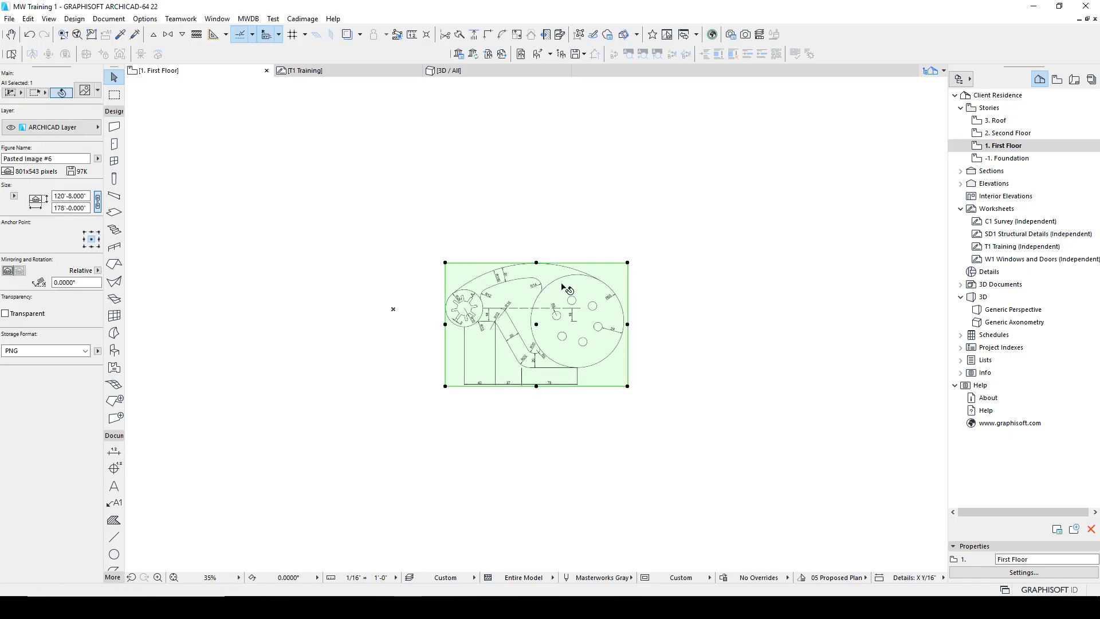
Resize the pasted image graphically so the large R65 circle's diameter becomes 130 feet.
scroll(567, 305, "up", 5)
scroll(627, 353, "down", 3)
middle_click_drag(625, 364, 551, 303)
key("ctrl+k")
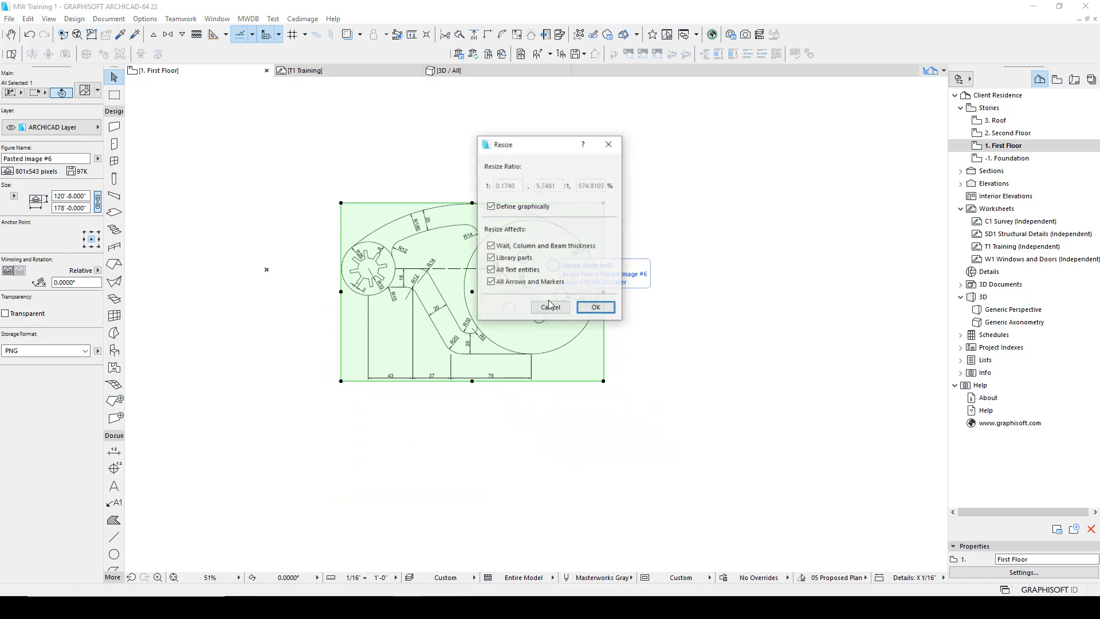
left_click(596, 308)
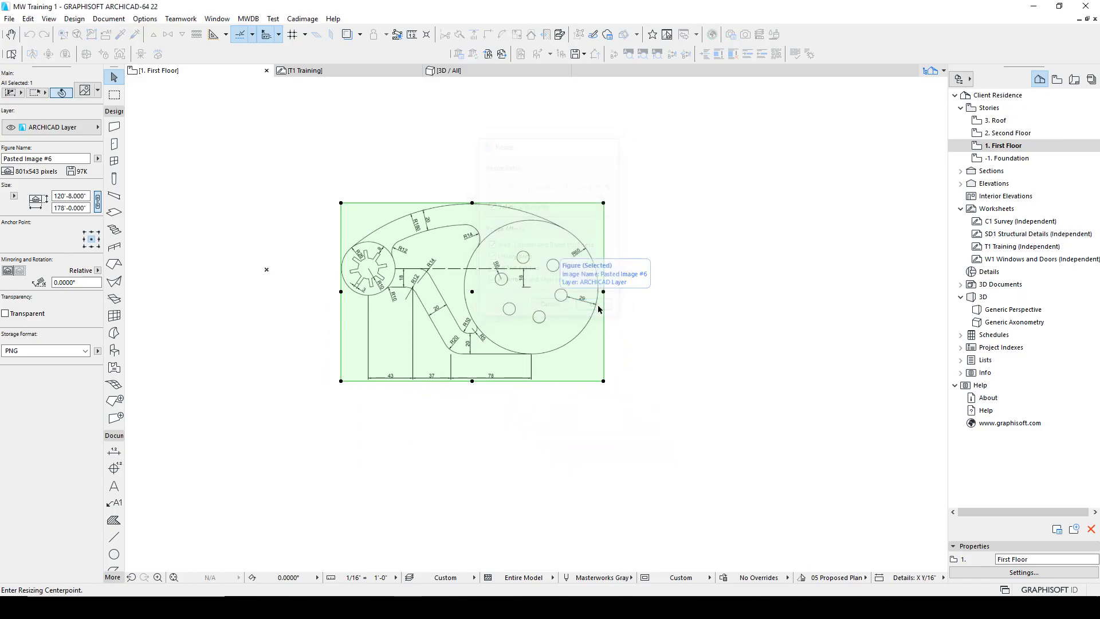
scroll(556, 305, "up", 5)
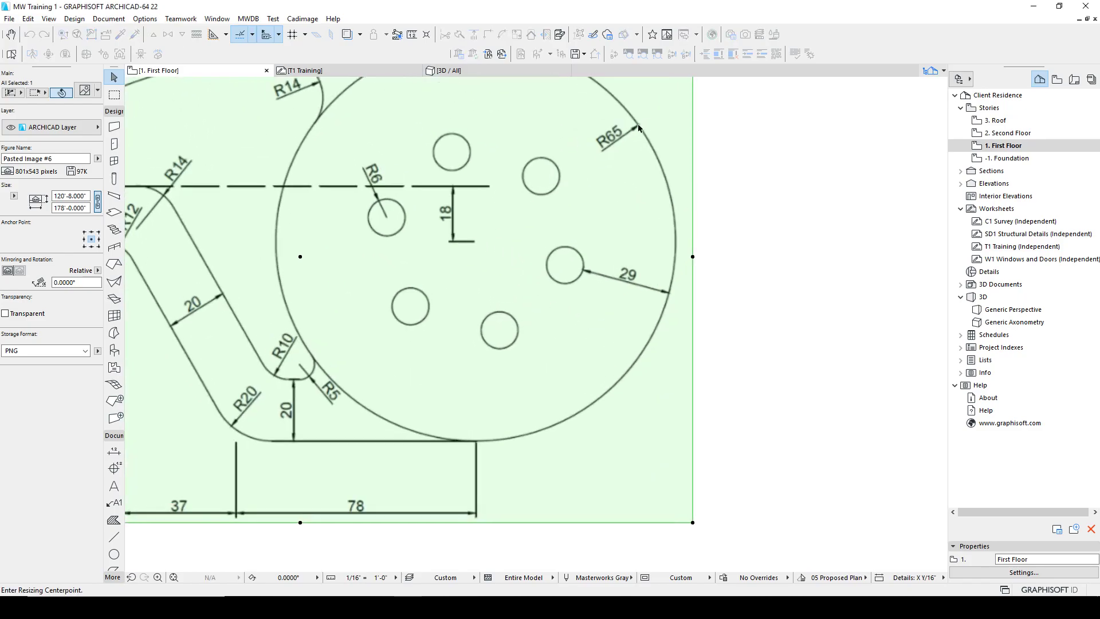
left_click(637, 126)
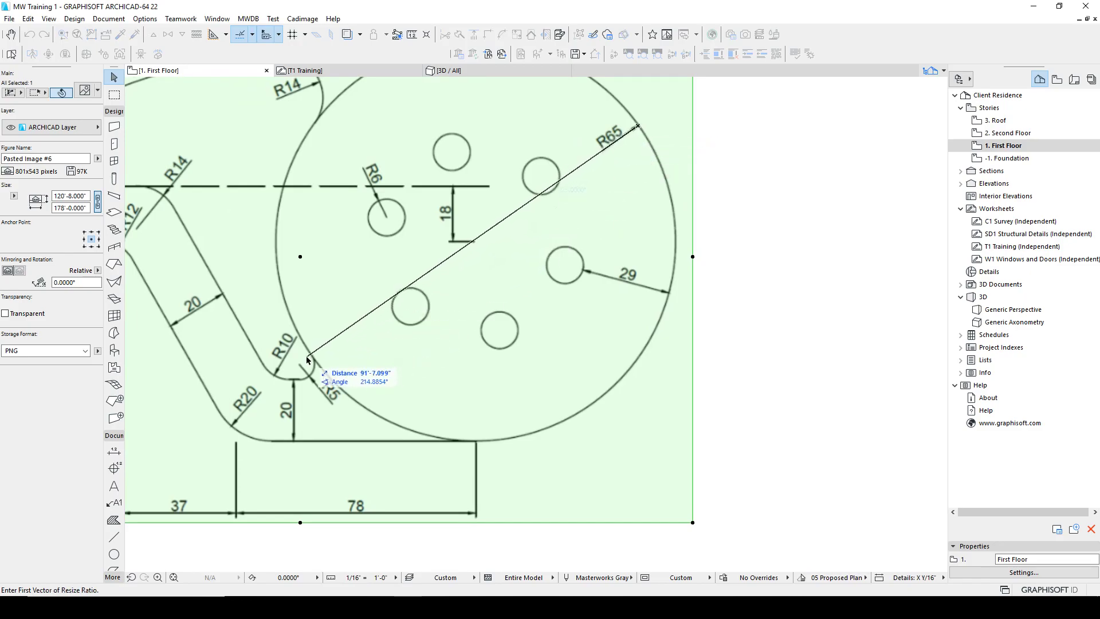
left_click(330, 340)
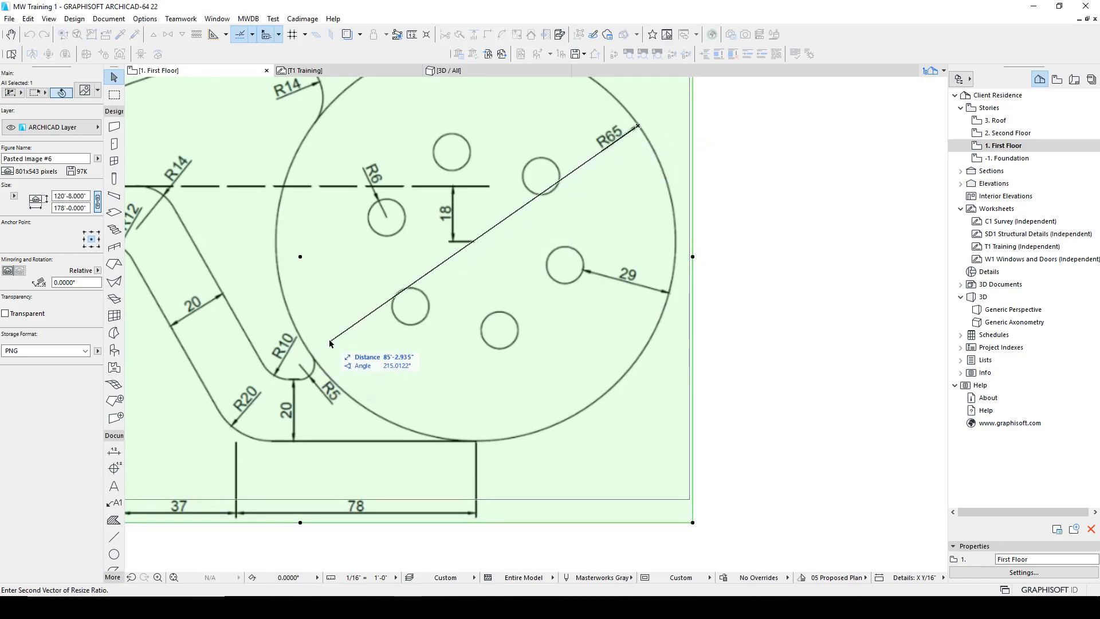
type("130")
key("Return")
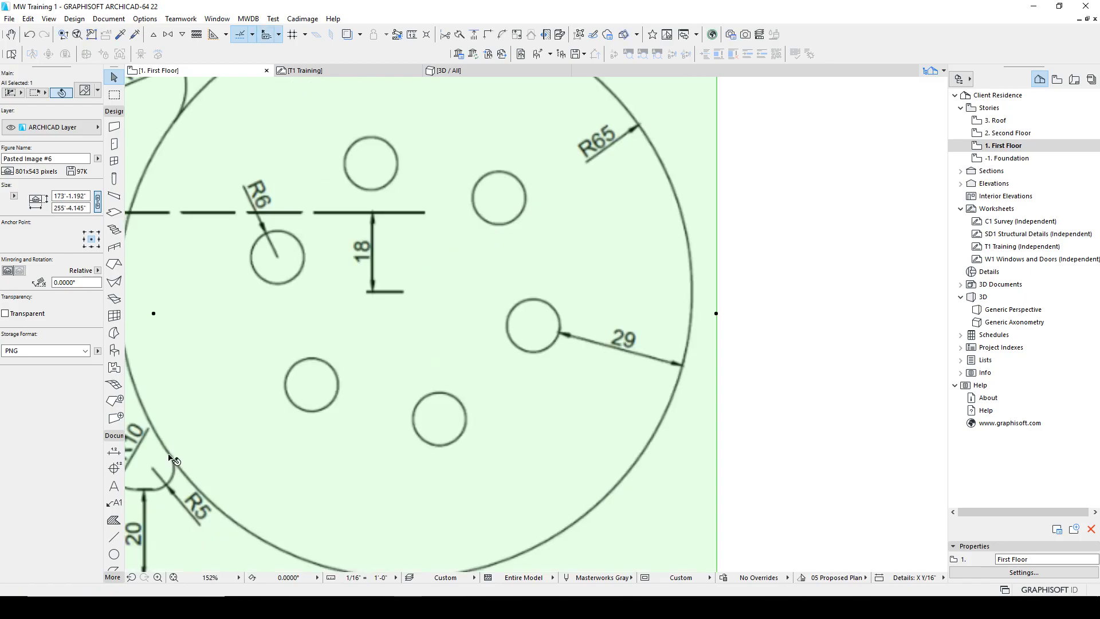
Deselect the image and draw a full circle with a radius of 65 feet in the empty space below it.
scroll(309, 453, "down", 6)
middle_click_drag(449, 412, 637, 351)
scroll(620, 338, "up", 2)
middle_click_drag(624, 310, 640, 256)
left_click(730, 257)
scroll(688, 344, "down", 4)
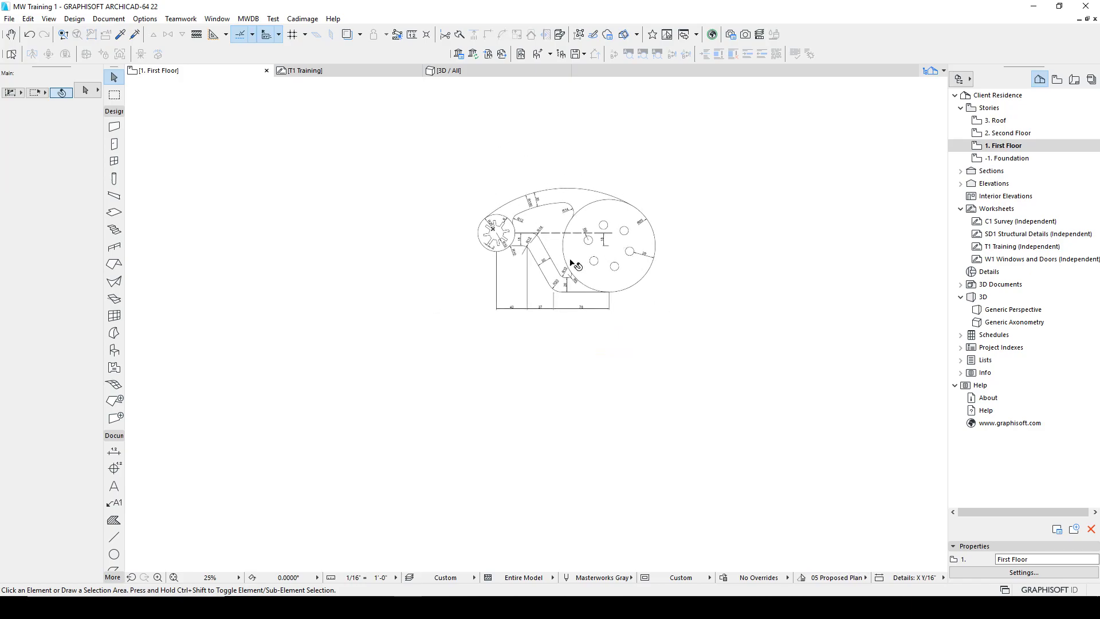
key("c")
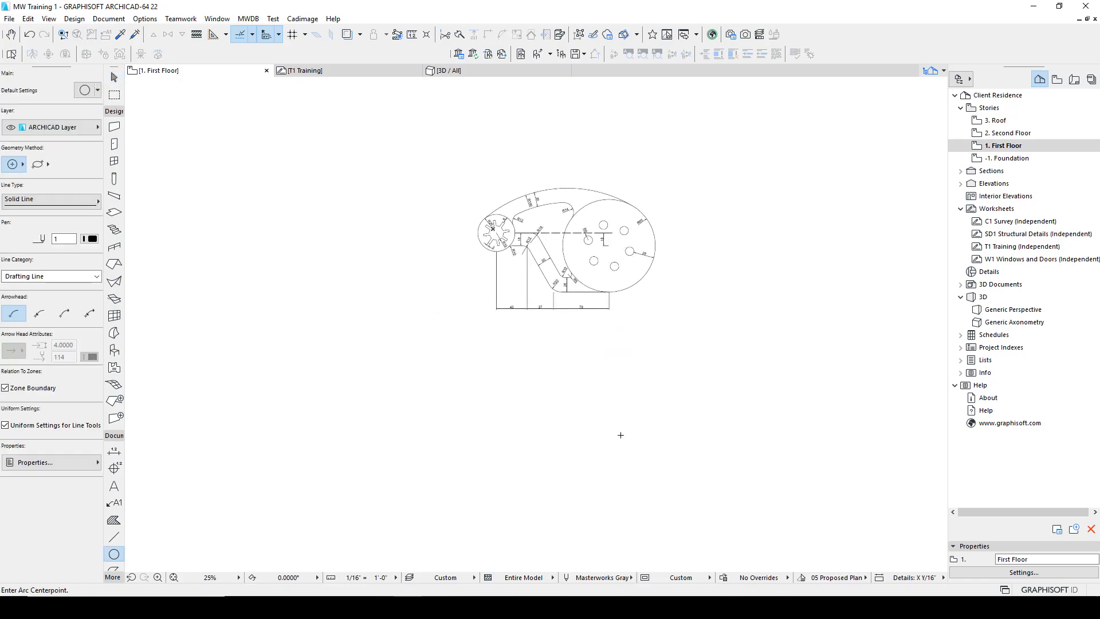
left_click(625, 436)
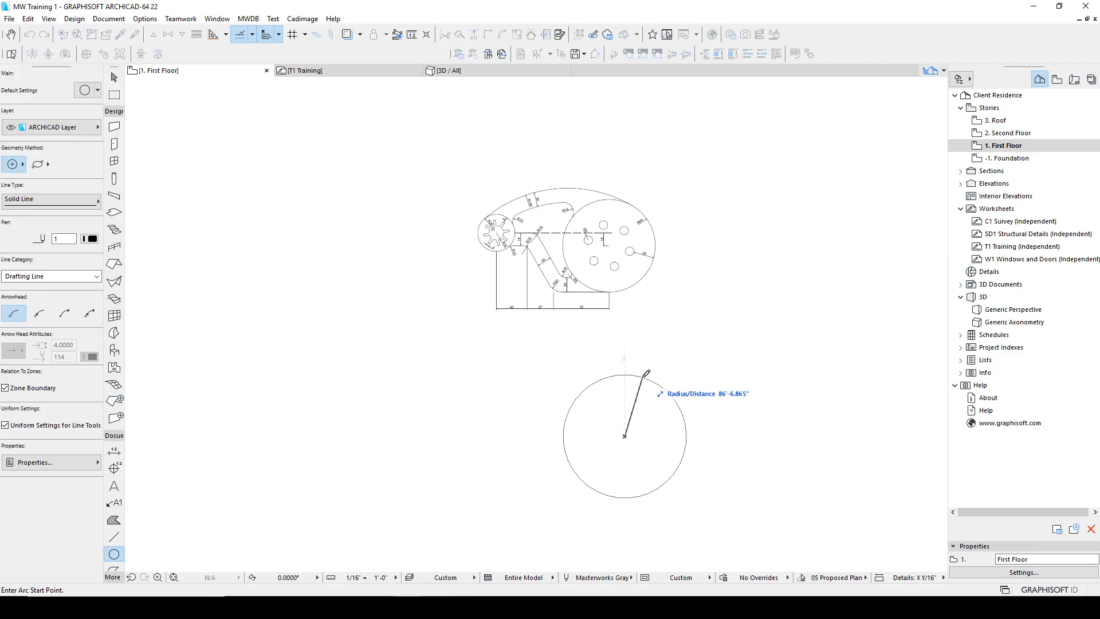
type("65")
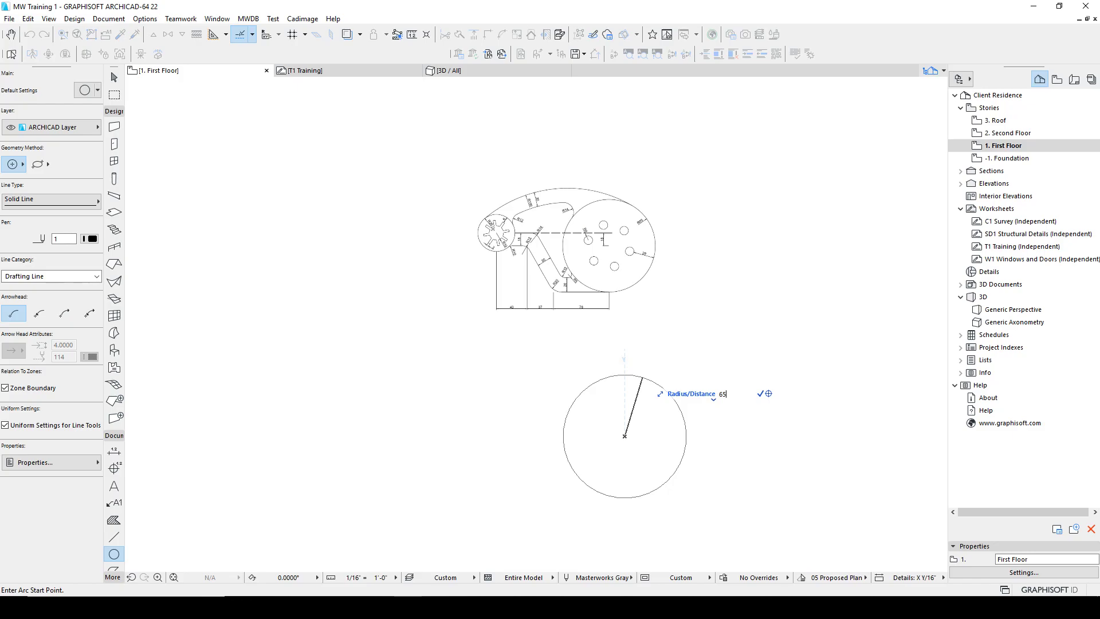
key("Return")
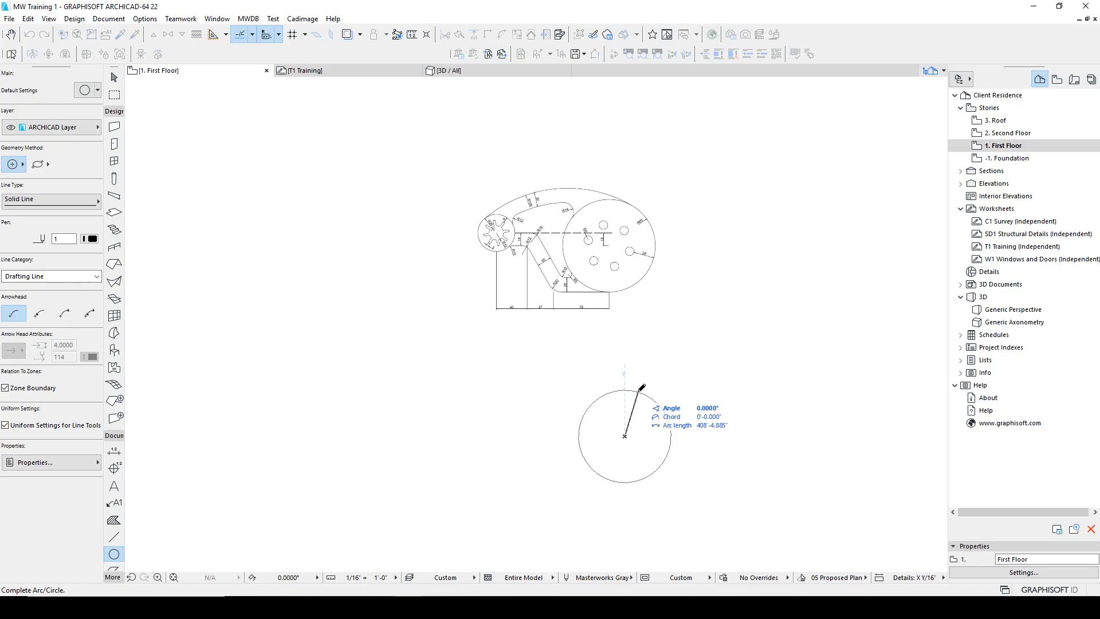
left_click(638, 392)
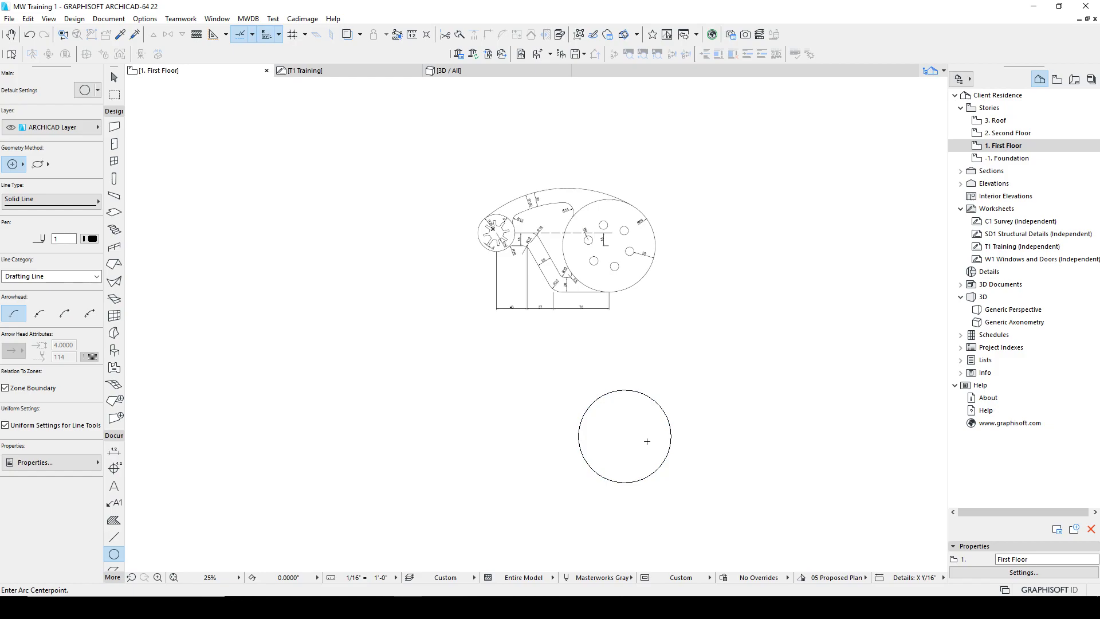
mouse_move(587, 402)
middle_mouse_down()
mouse_move(558, 358)
mouse_move(675, 444)
middle_mouse_up()
scroll(597, 370, "up", 4)
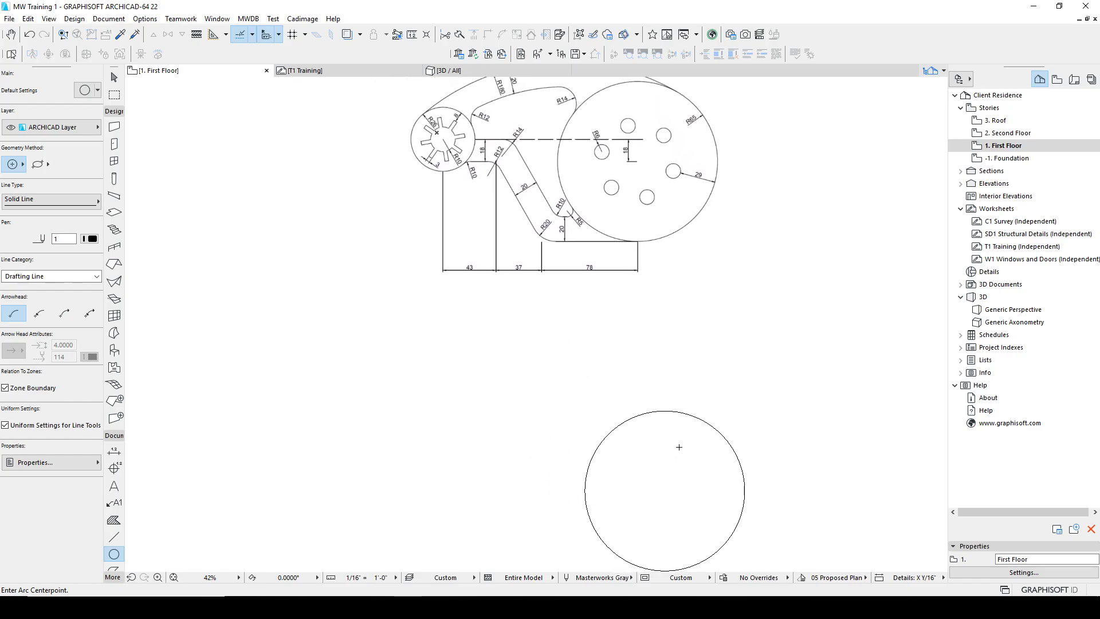
scroll(672, 464, "down", 2)
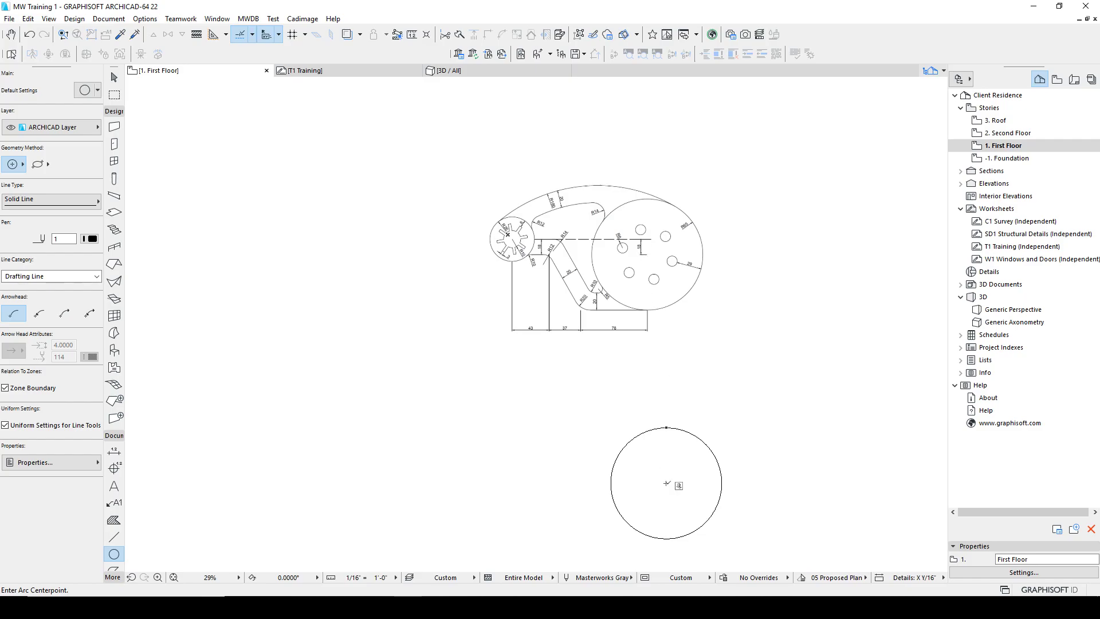
scroll(676, 484, "up", 3)
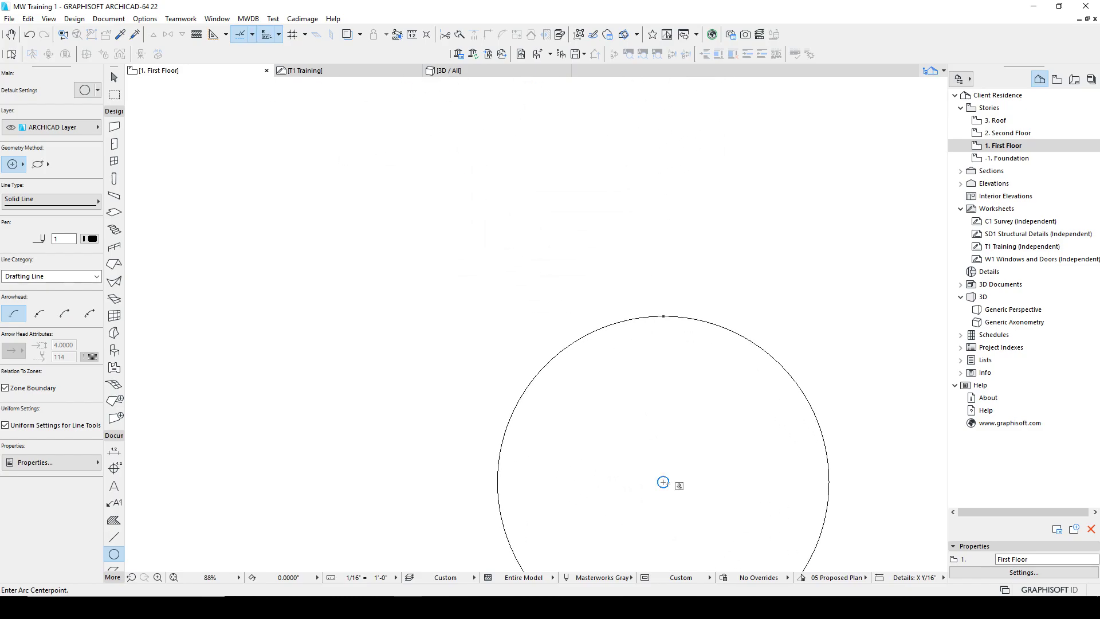
scroll(667, 483, "down", 3)
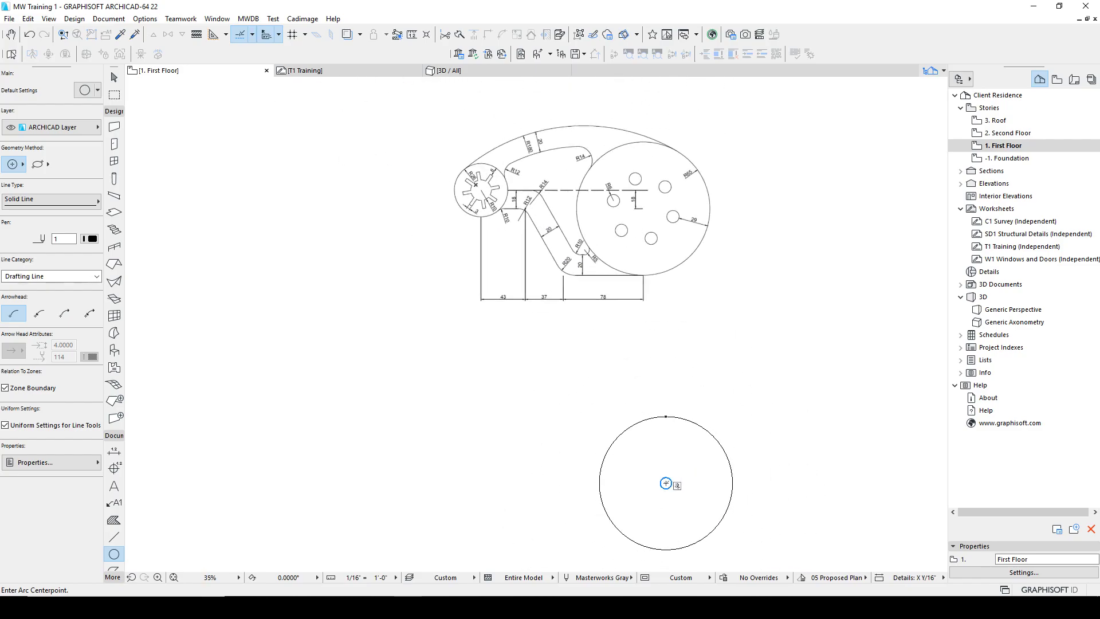
left_click(665, 483)
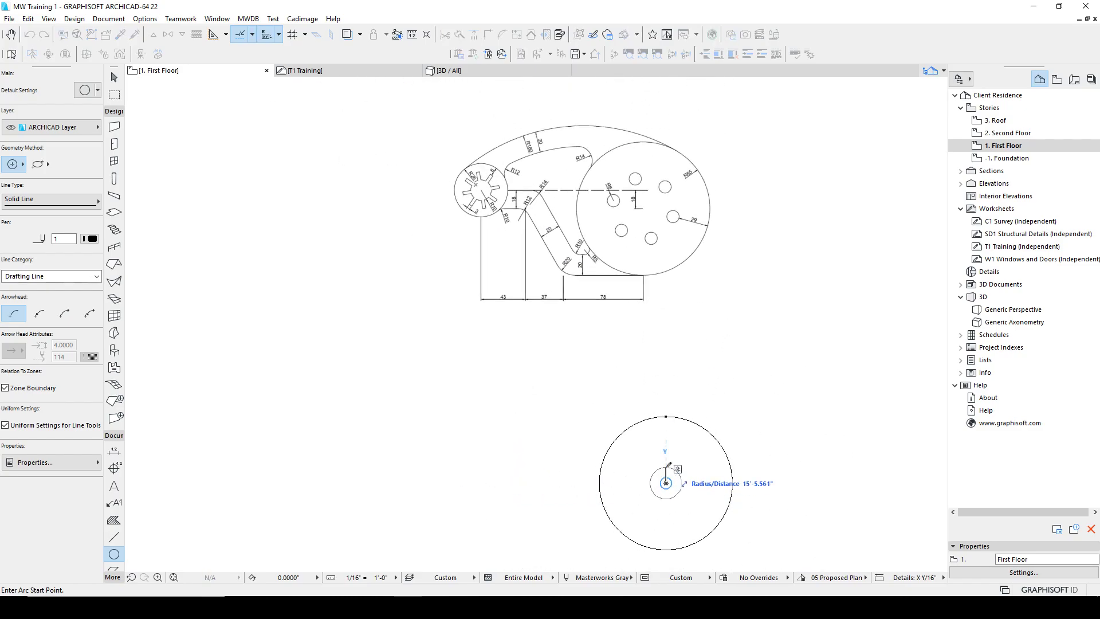
key("Escape")
Draw a horizontal line about 215 feet long leftward from the circle's center, offset 18 feet upward.
key("l")
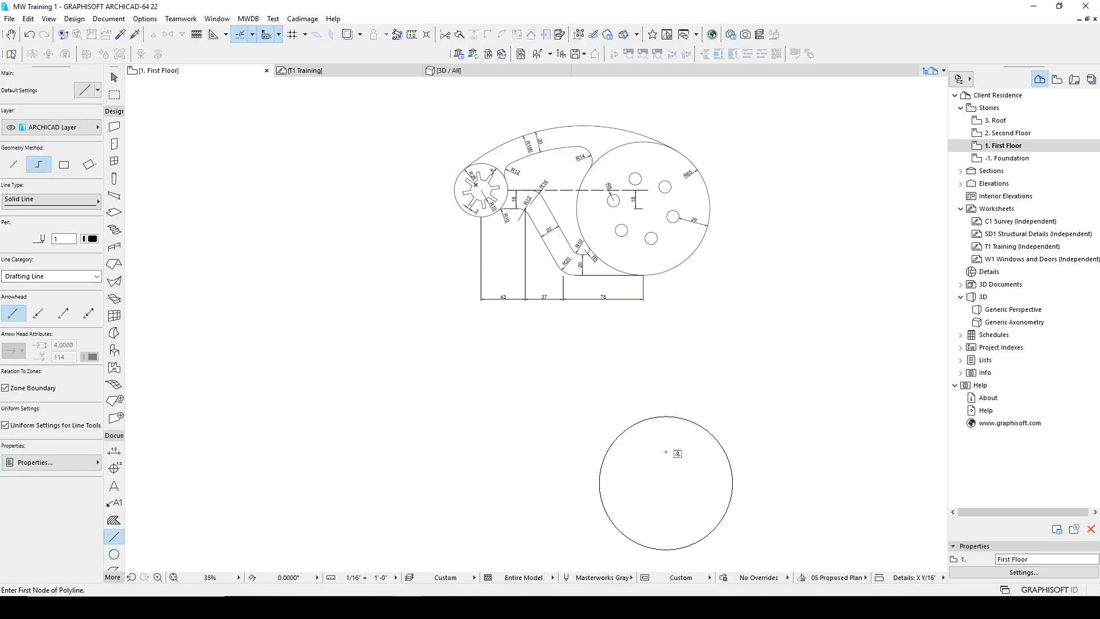
left_click(666, 484)
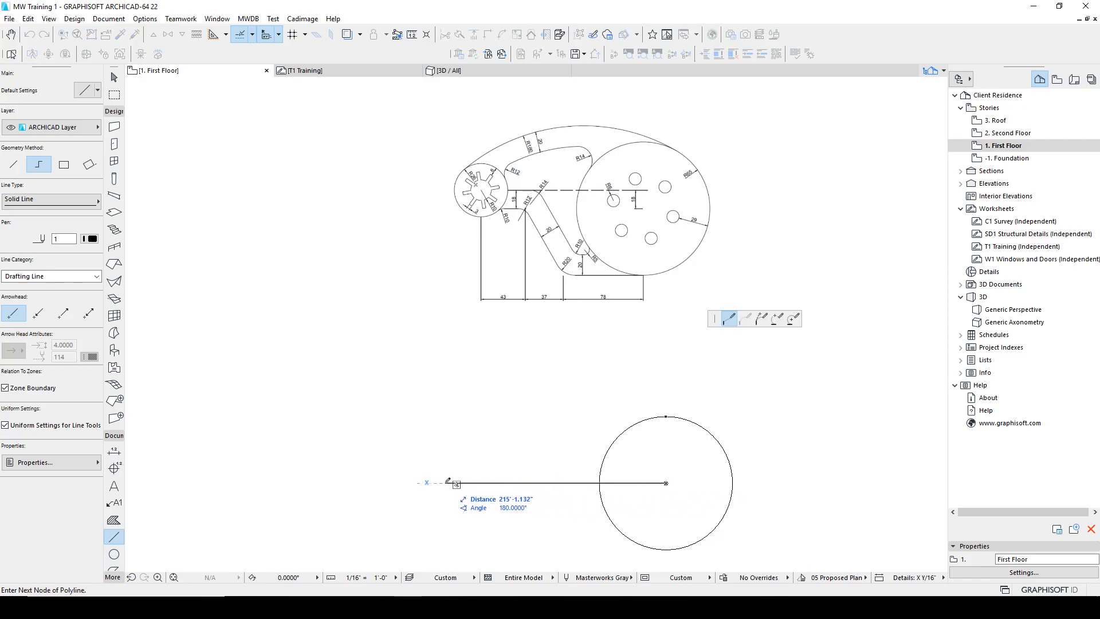
left_click(448, 482)
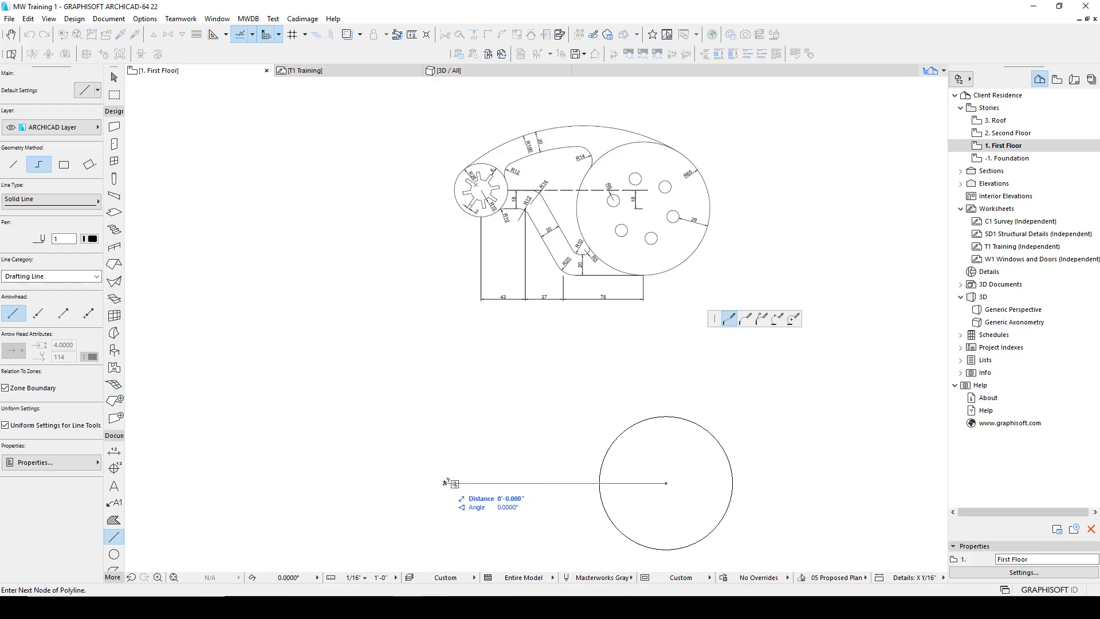
left_click(447, 483)
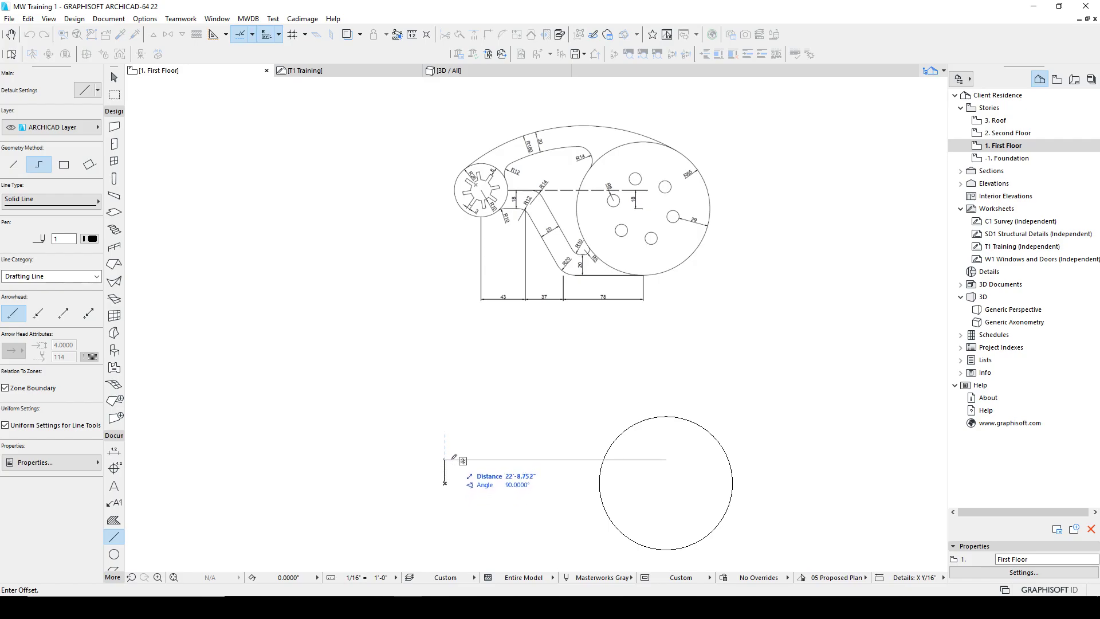
type("18")
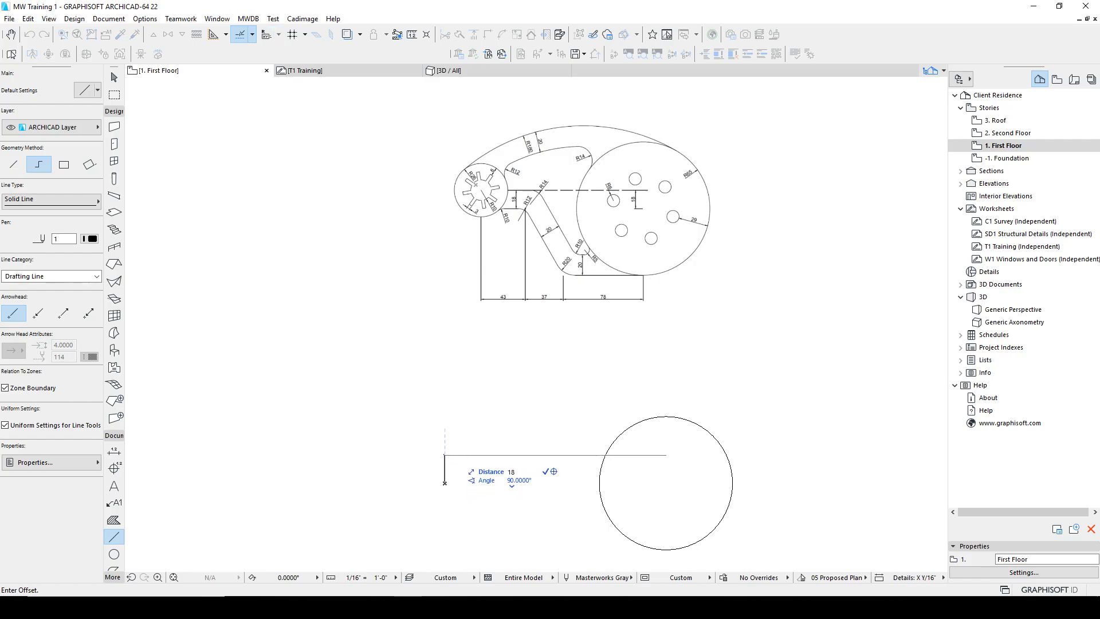
key("Return")
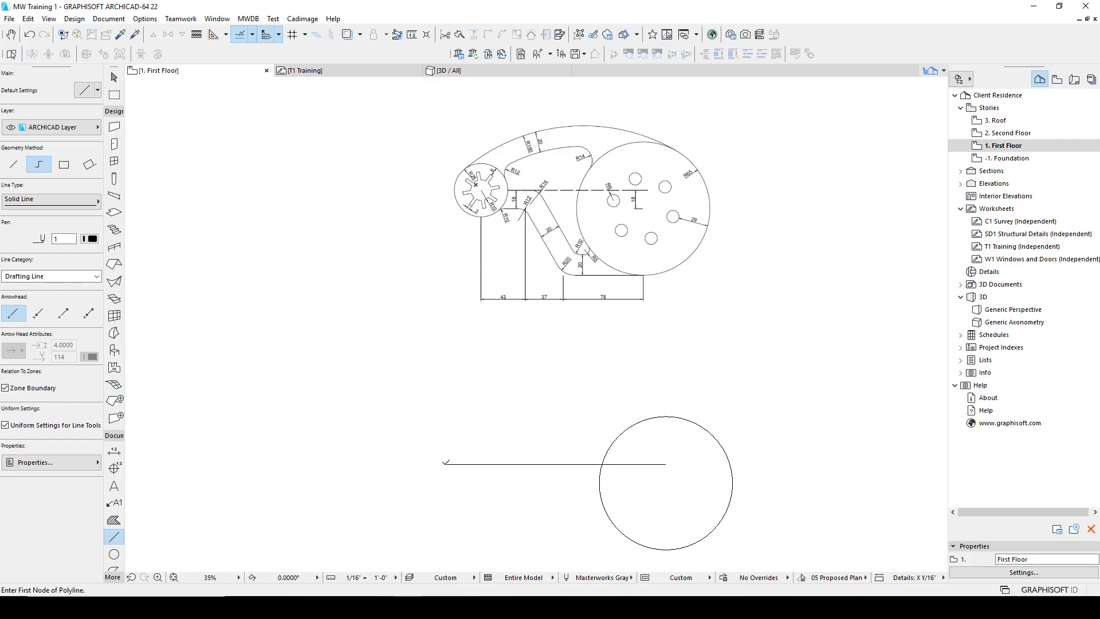
Change the offset horizontal line's type to Double Dashed and deselect it.
left_click(445, 464, "shift")
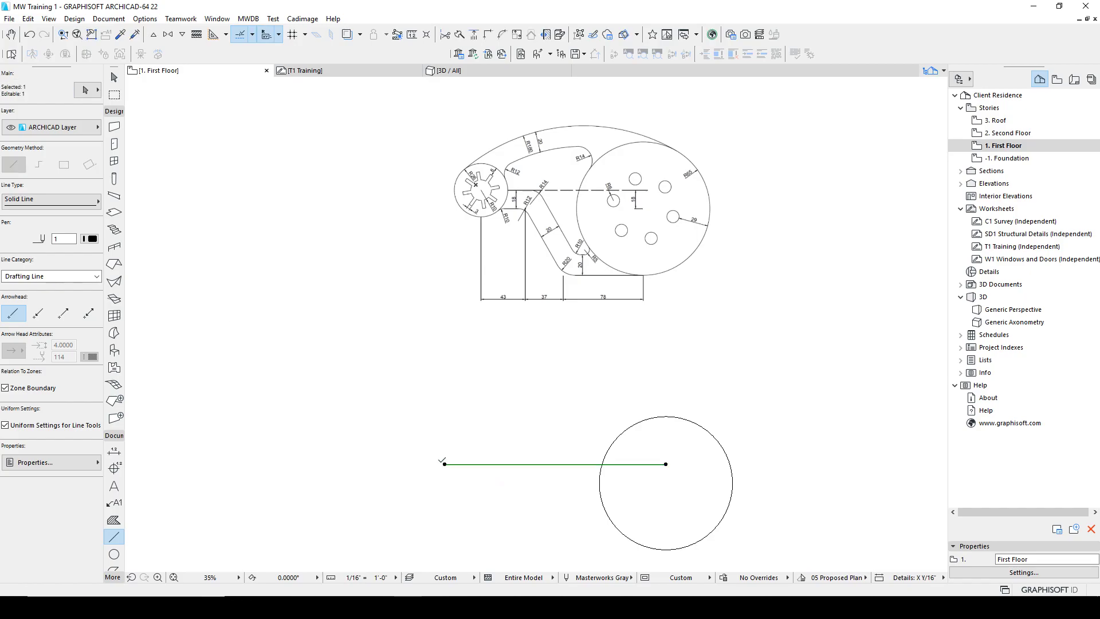
left_click(59, 205)
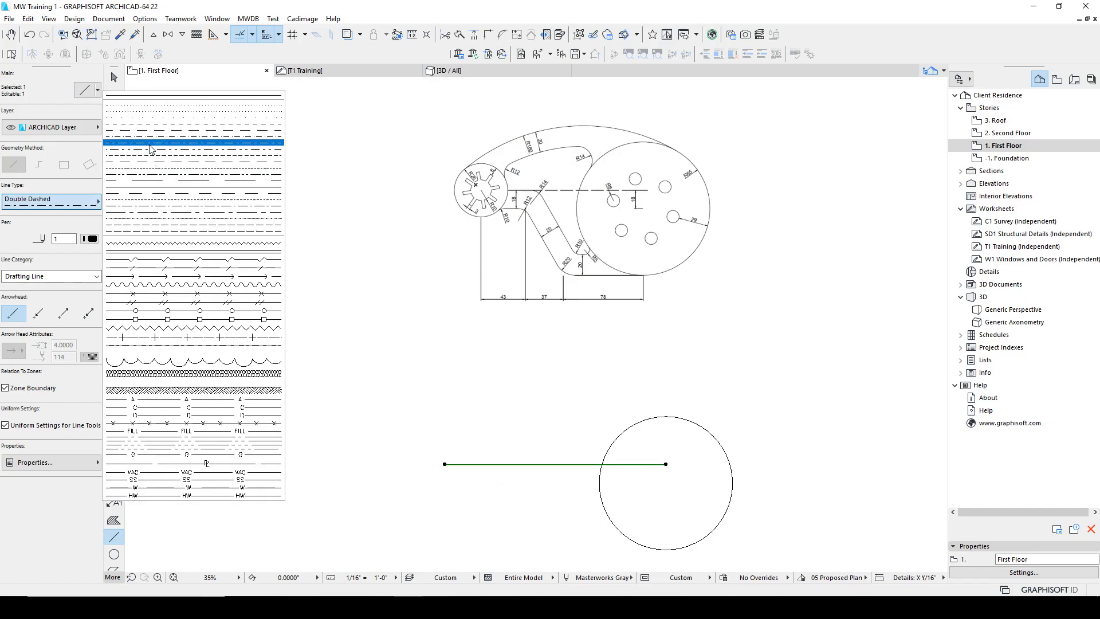
left_click(149, 145)
scroll(529, 403, "up", 3)
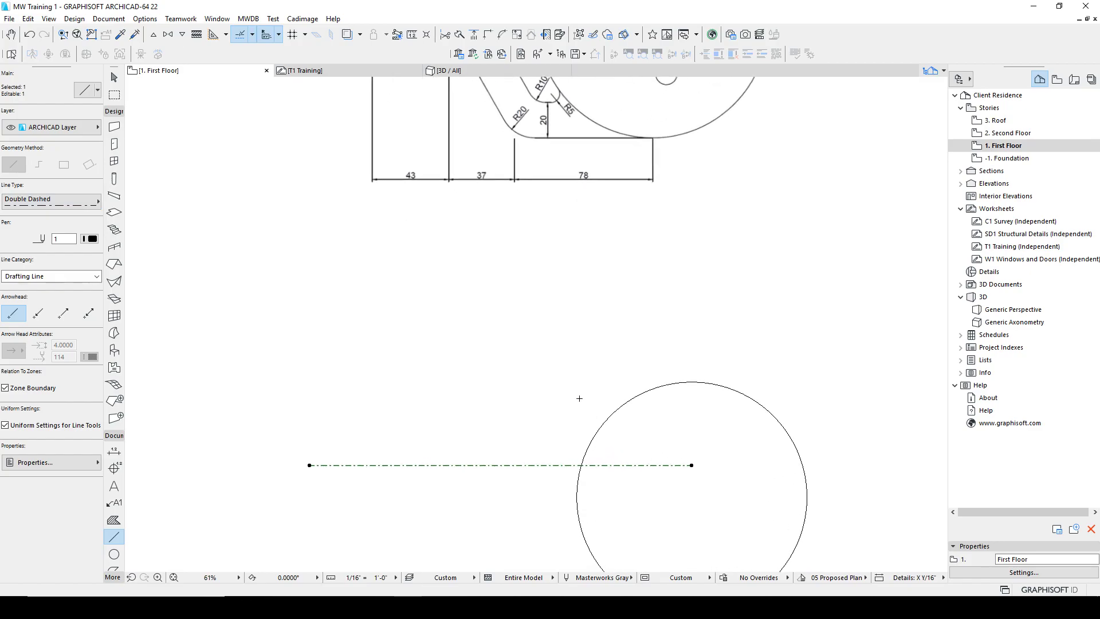
key("Escape")
left_click(38, 165)
Draw a full circle with a radius of 26 feet centered on the dashed line's right end.
scroll(636, 436, "down", 3)
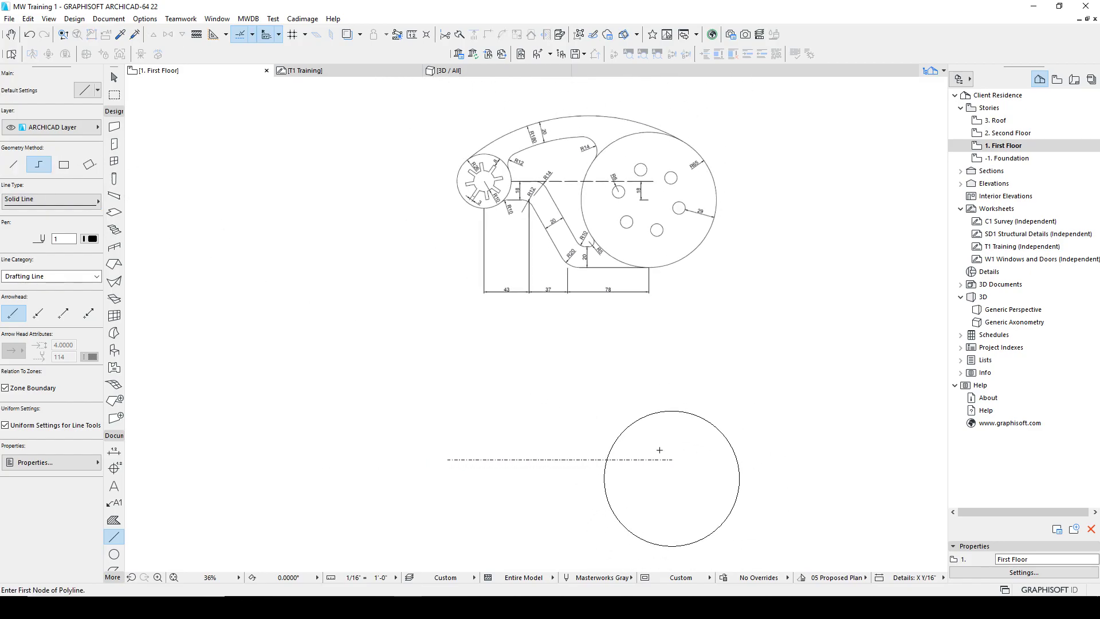
middle_click_drag(642, 435, 611, 431)
scroll(481, 220, "up", 1)
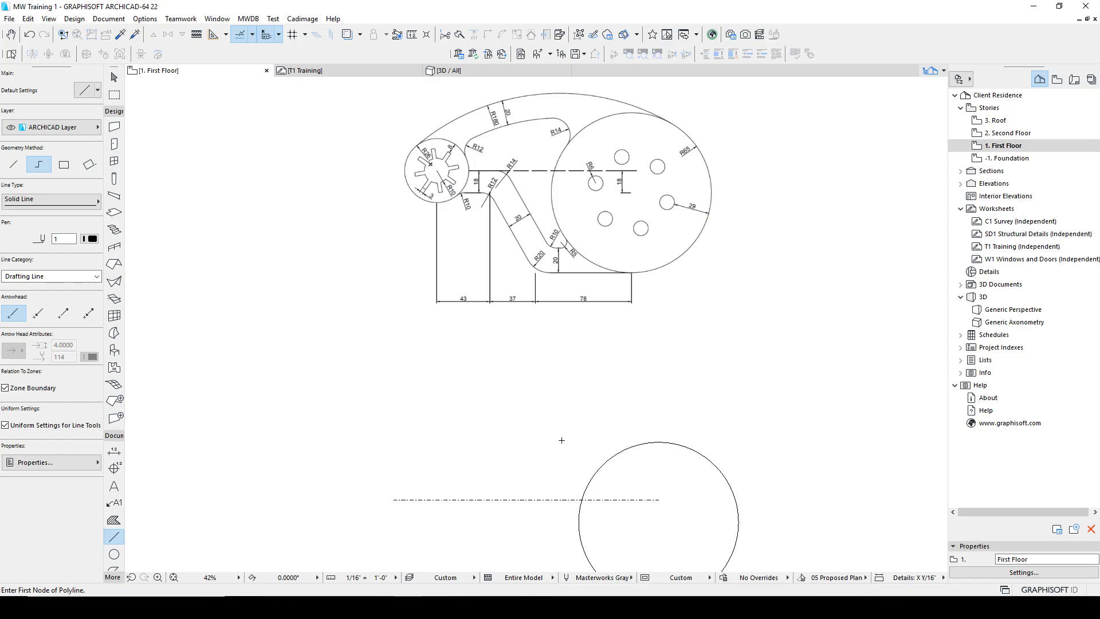
middle_click_drag(623, 462, 614, 416)
key("c")
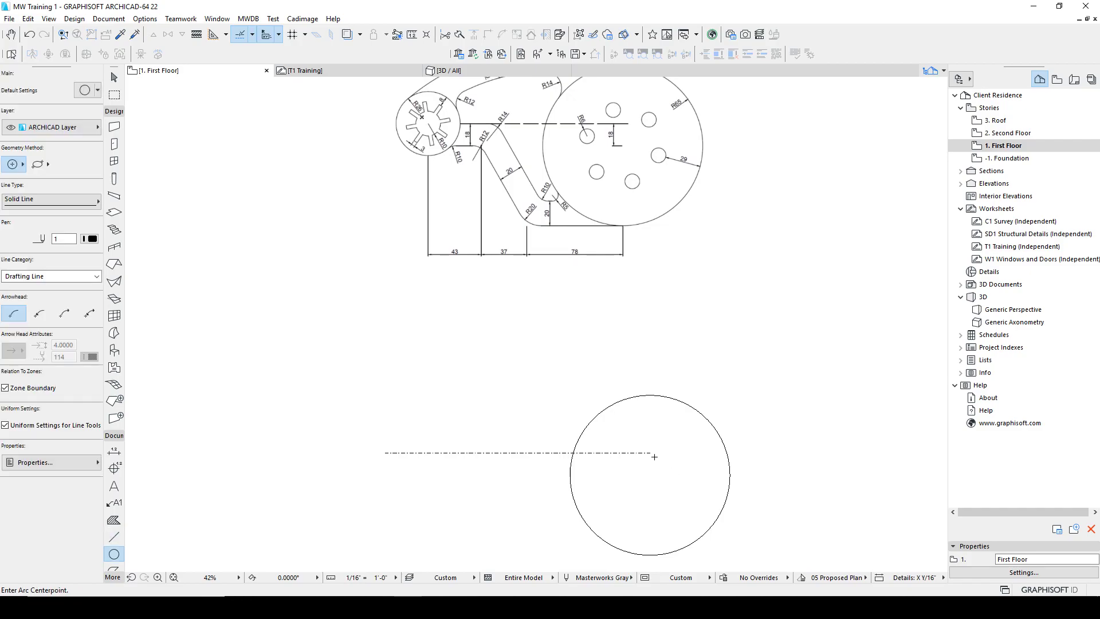
left_click(650, 453)
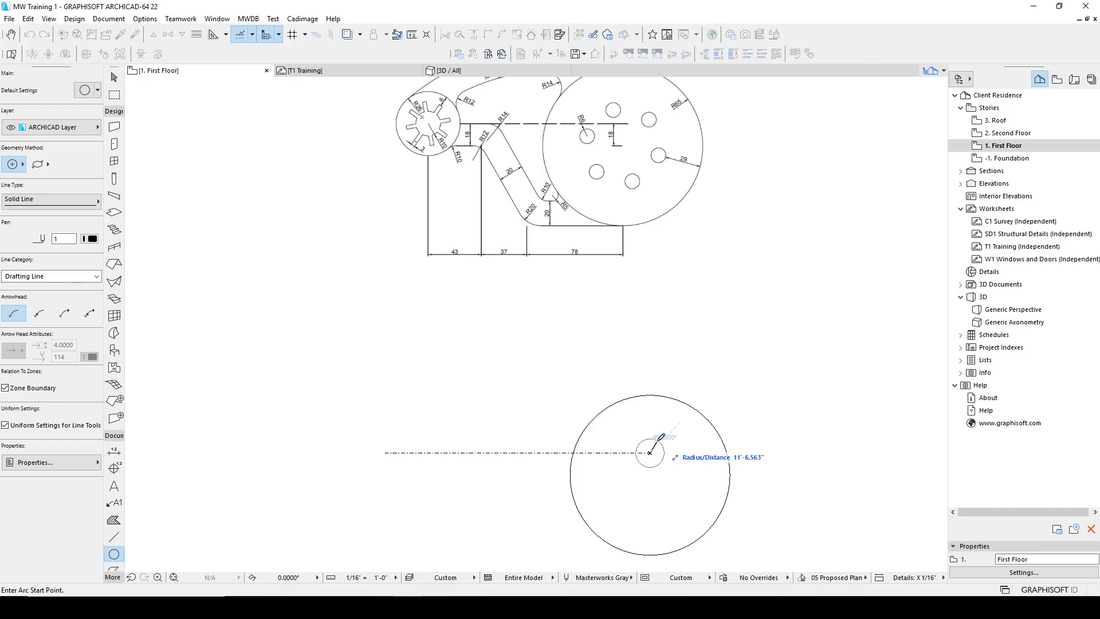
type("26")
key("Return")
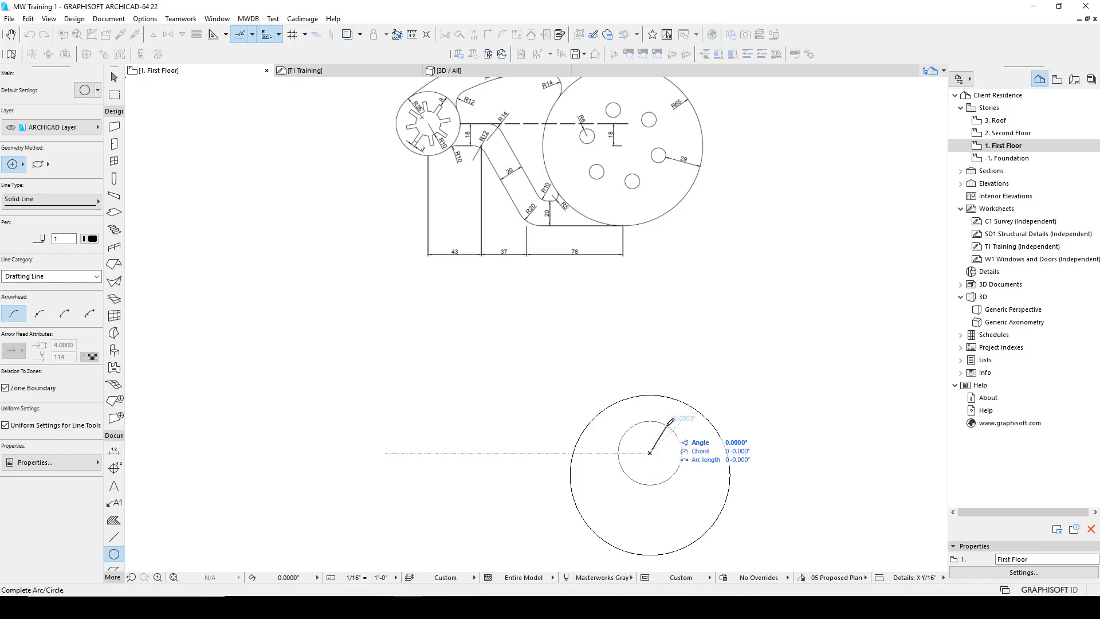
left_click(668, 424)
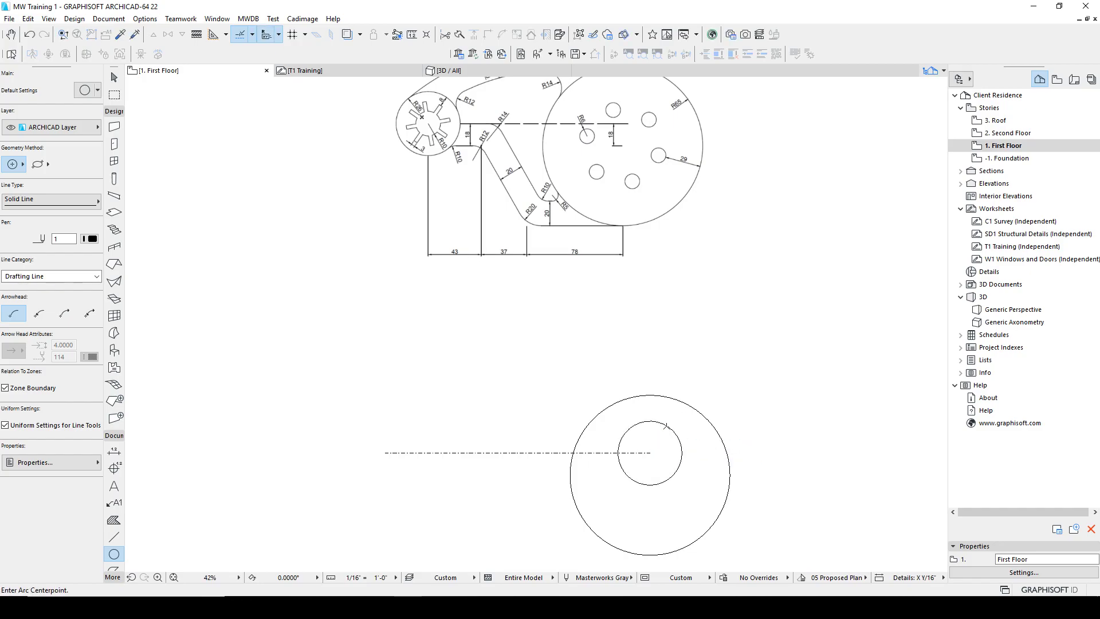
Move the 26-foot-radius circle leftward along the dashed line in three successive moves of 78, 37 and 43 feet, and deselect it.
left_click(663, 425, "shift")
key("ctrl+d")
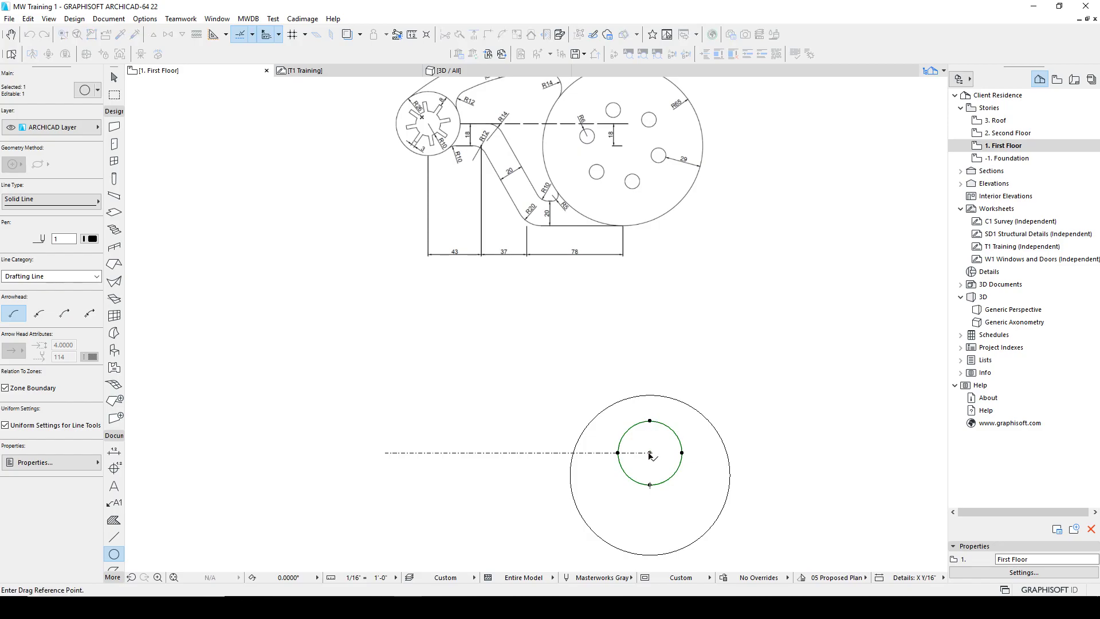
left_click(650, 453)
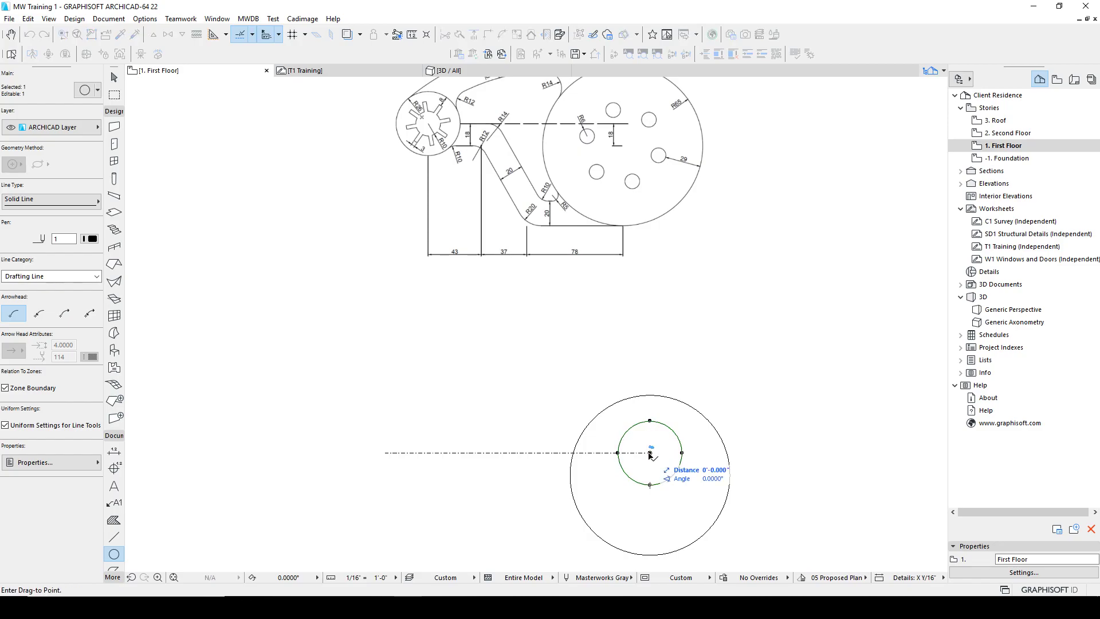
left_click(554, 452)
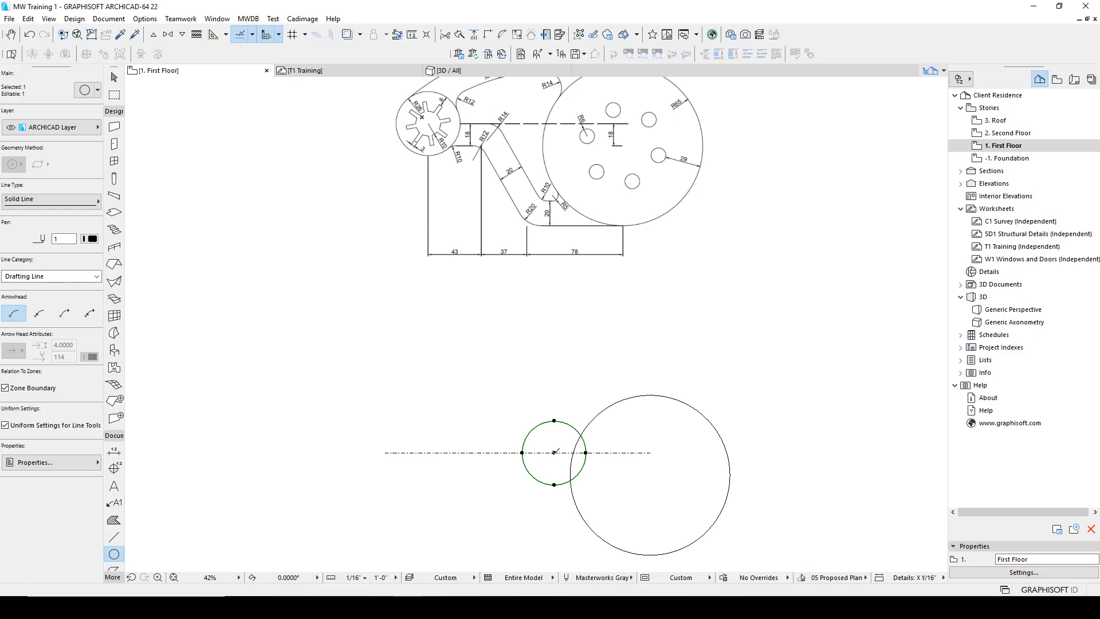
key("ctrl+d")
left_click(554, 453)
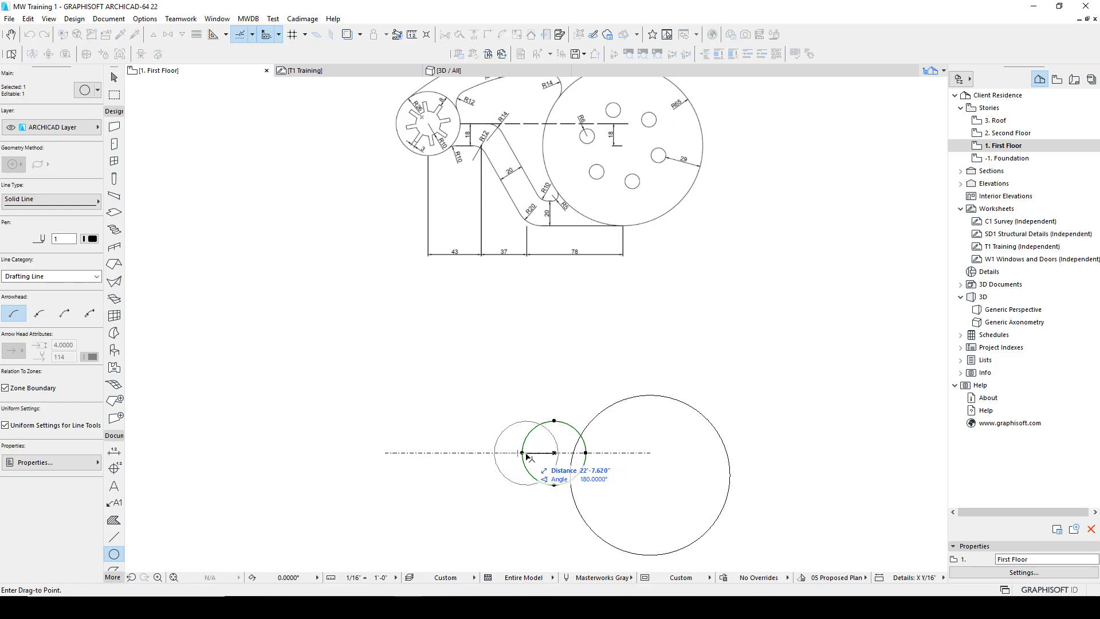
left_click(508, 453)
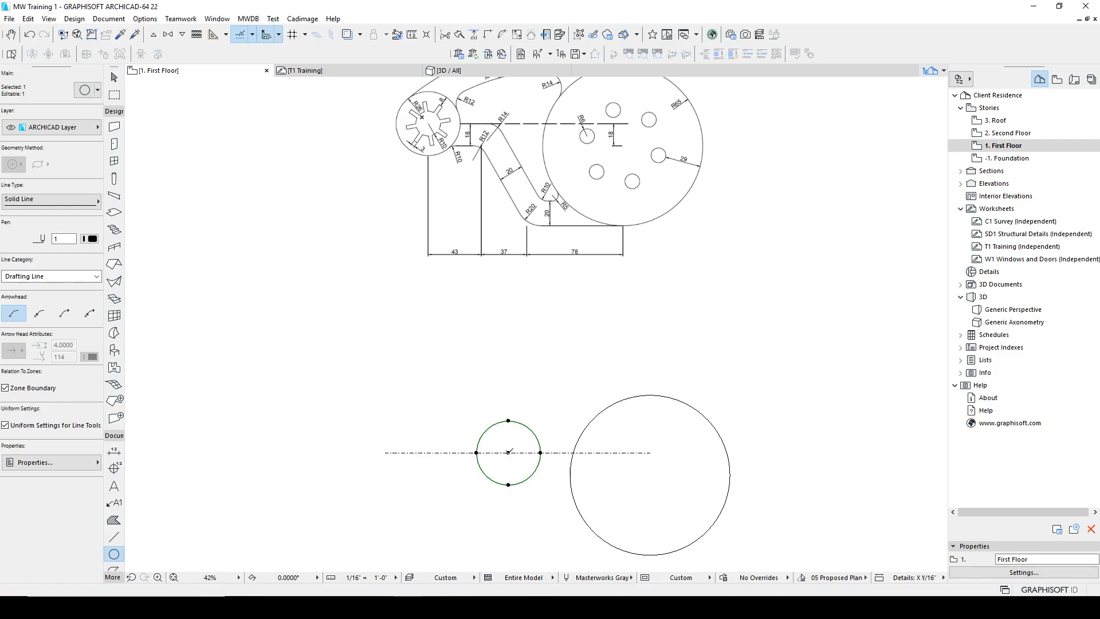
key("ctrl+d")
left_click(508, 453)
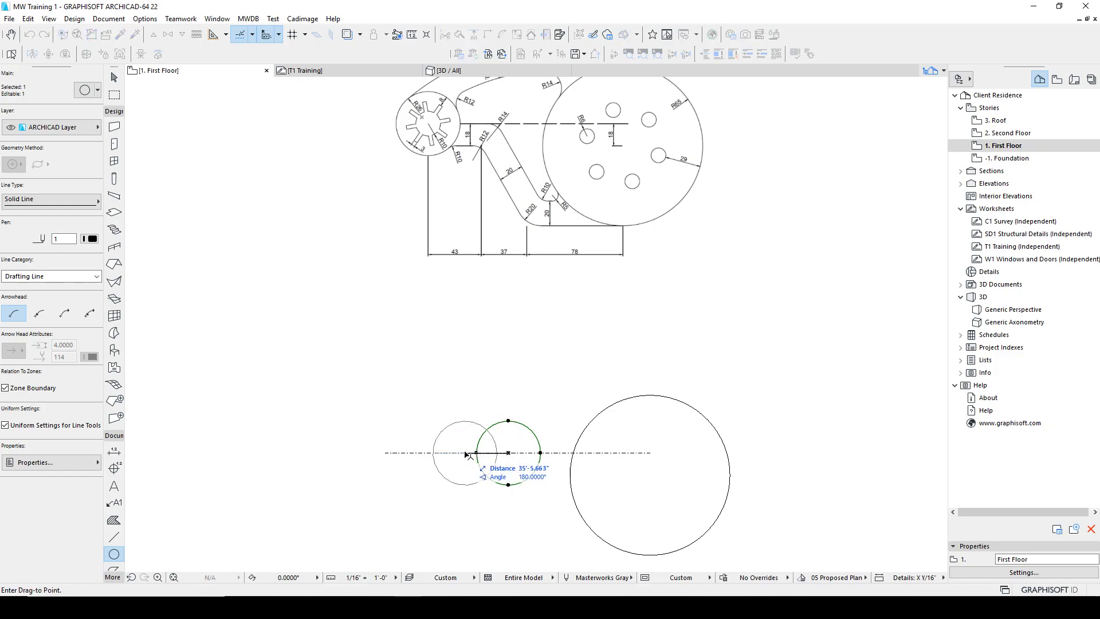
left_click(456, 453)
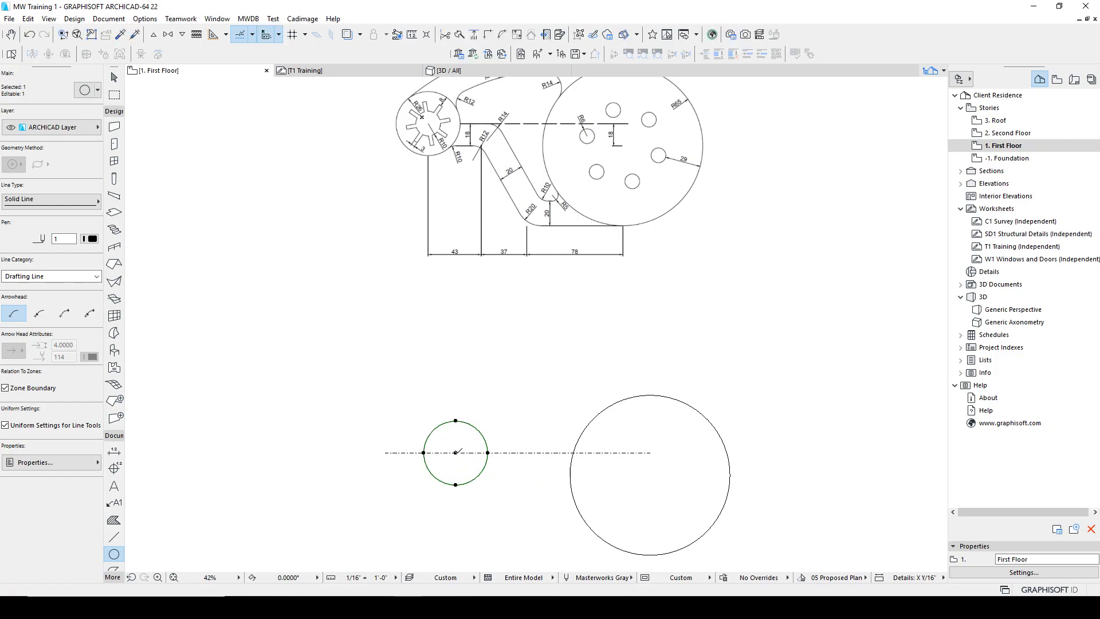
key("Escape")
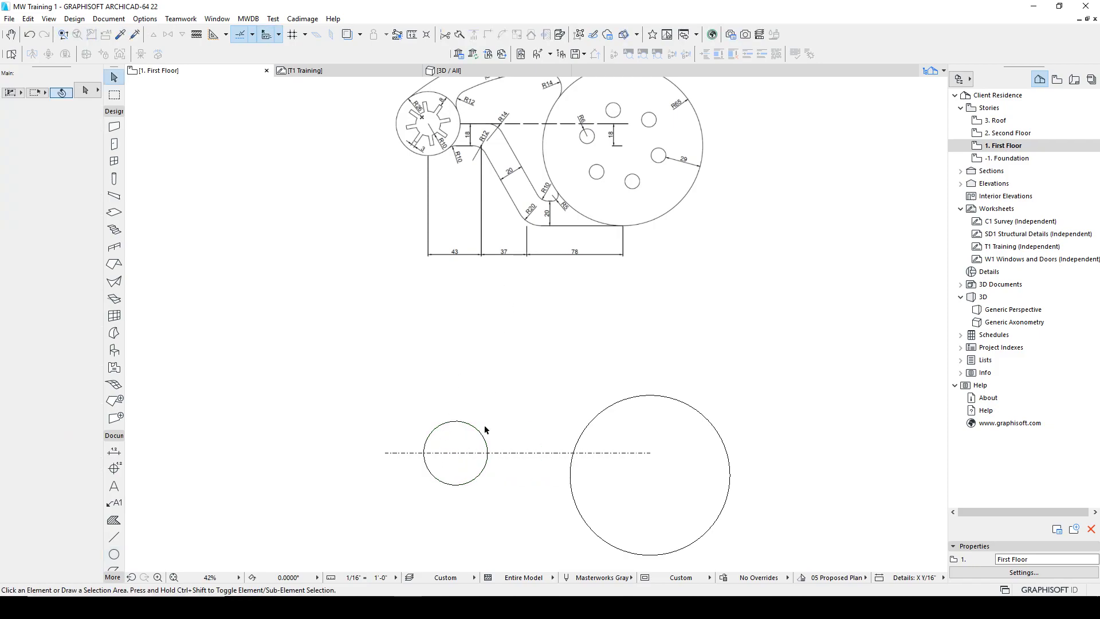
Draw a short horizontal line rightward along the dashed line, starting at the small circle's right edge.
scroll(483, 434, "down", 2)
scroll(483, 434, "up", 2)
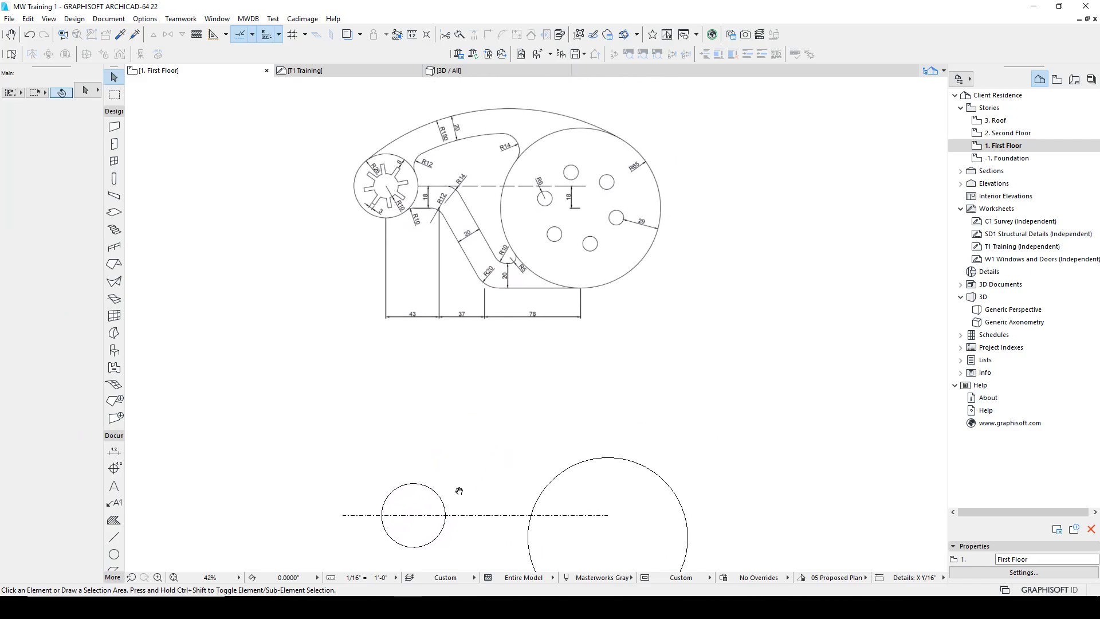
middle_click_drag(468, 484, 452, 435)
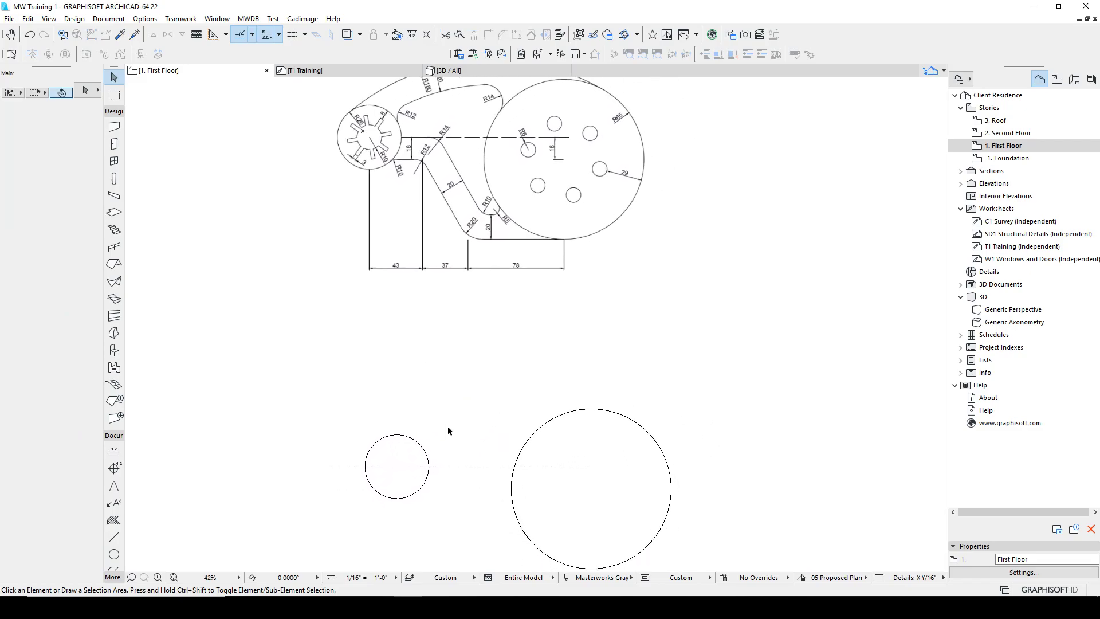
key("l")
left_click(428, 466)
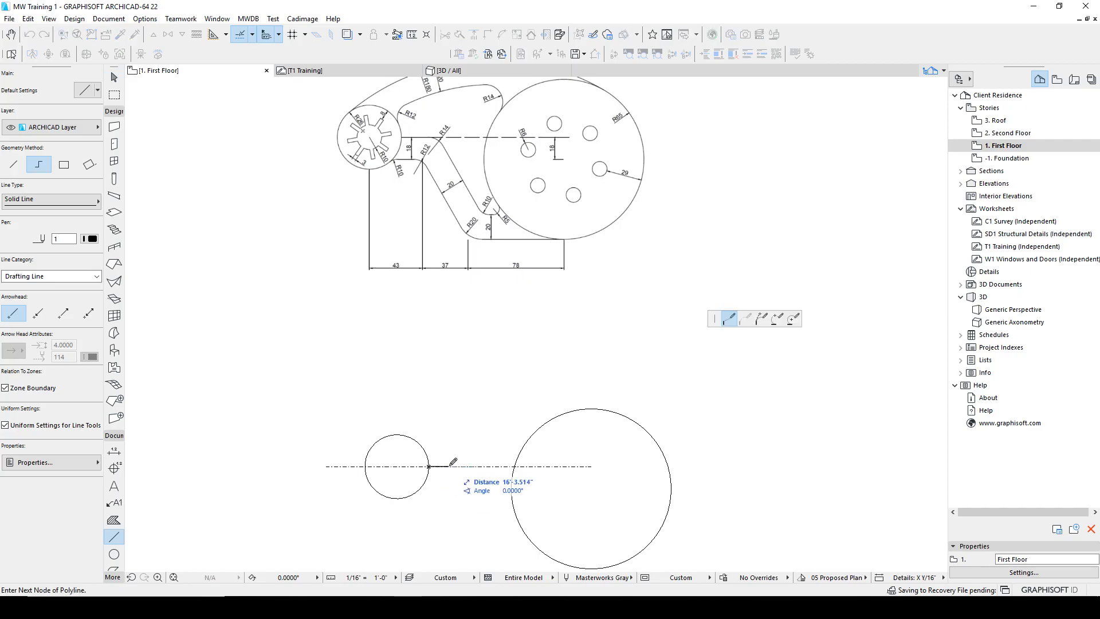
key("Escape")
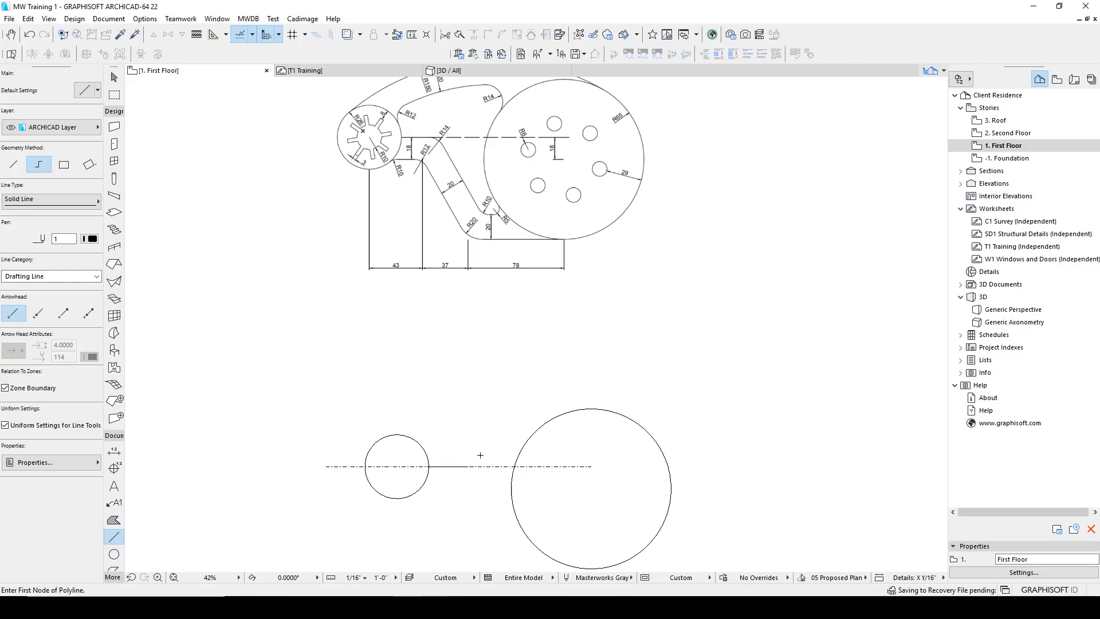
Copy the short horizontal line 18 feet straight down and deselect the copy.
middle_click_drag(454, 466, 442, 473)
left_click(436, 474, "shift")
key("ctrl+shift+d")
left_click(435, 486)
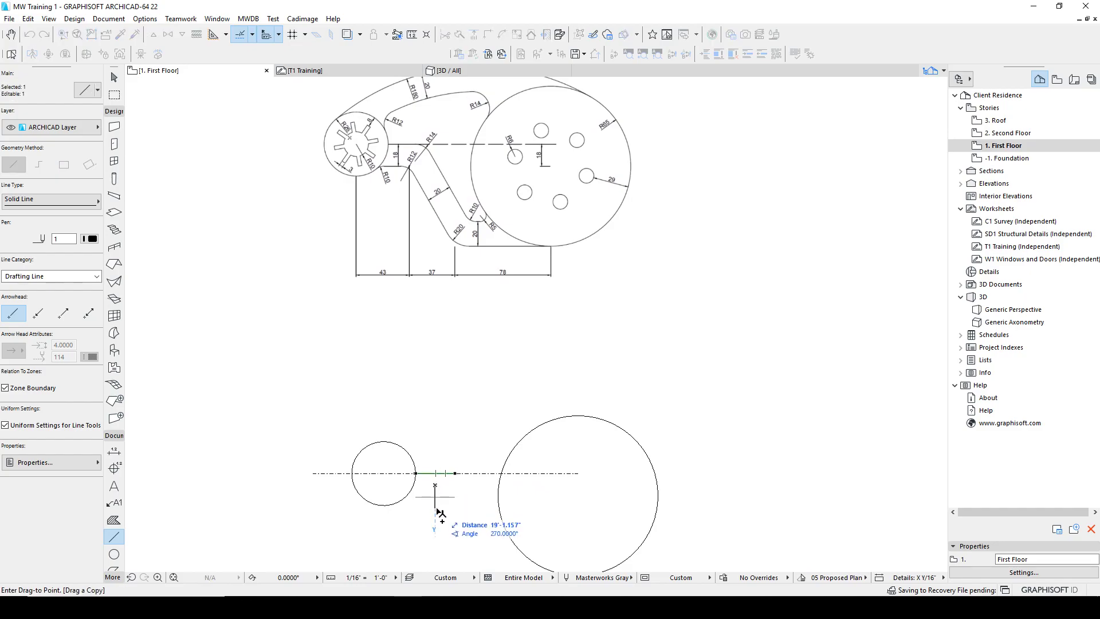
left_click(435, 507)
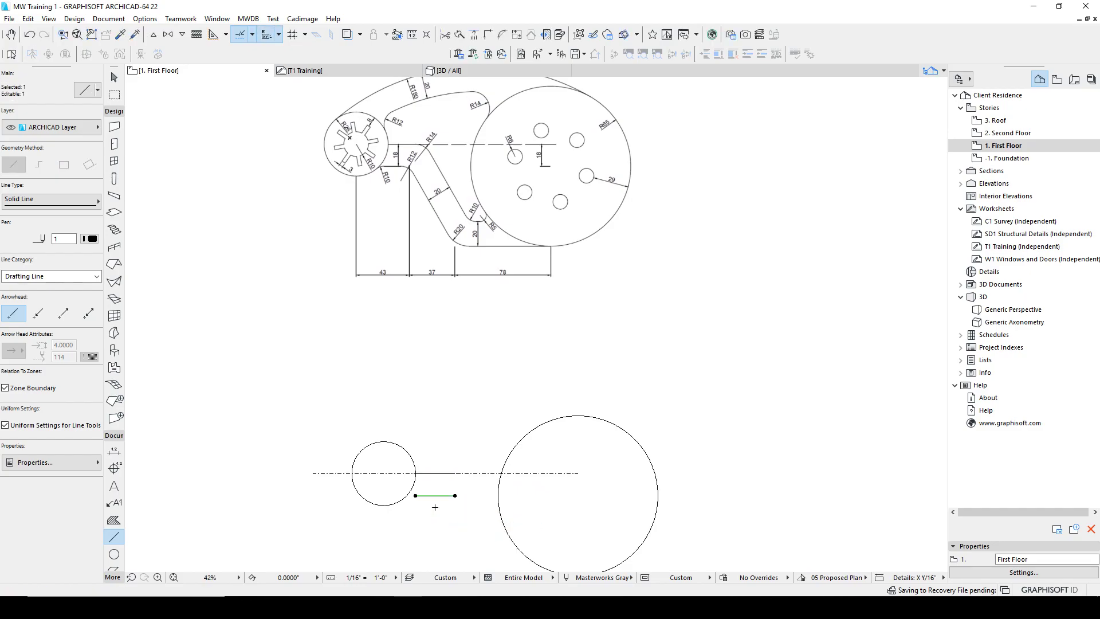
key("Escape")
key("Escape")
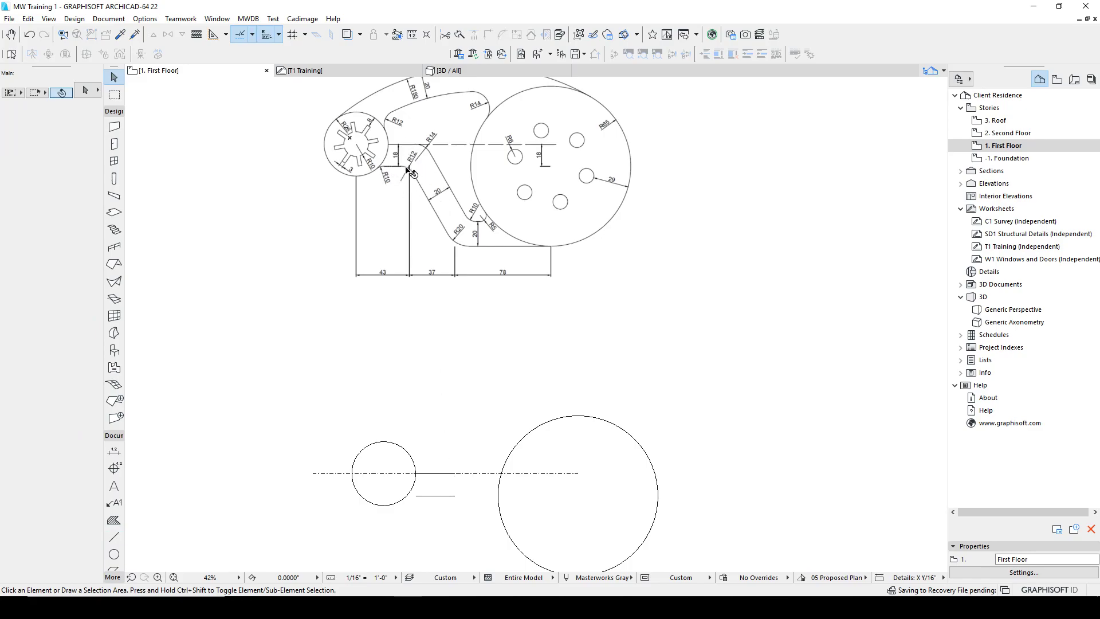
Draw a vertical line about 47 feet long downward from the small circle's center, offset 43 feet to the right.
scroll(423, 176, "up", 3)
scroll(422, 178, "up", 2)
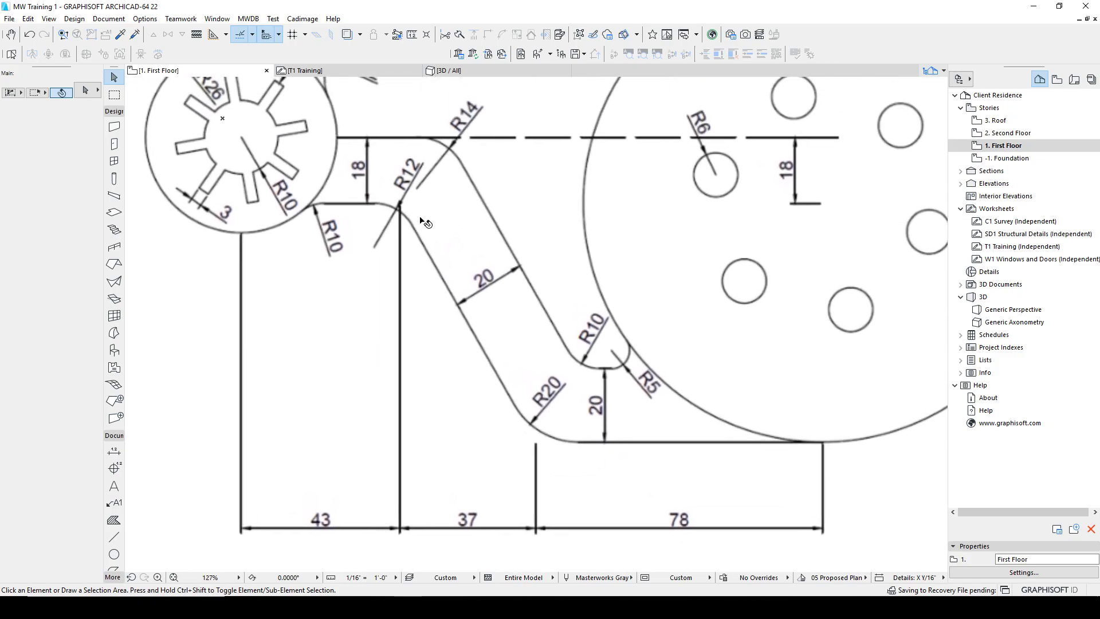
scroll(422, 230, "down", 5)
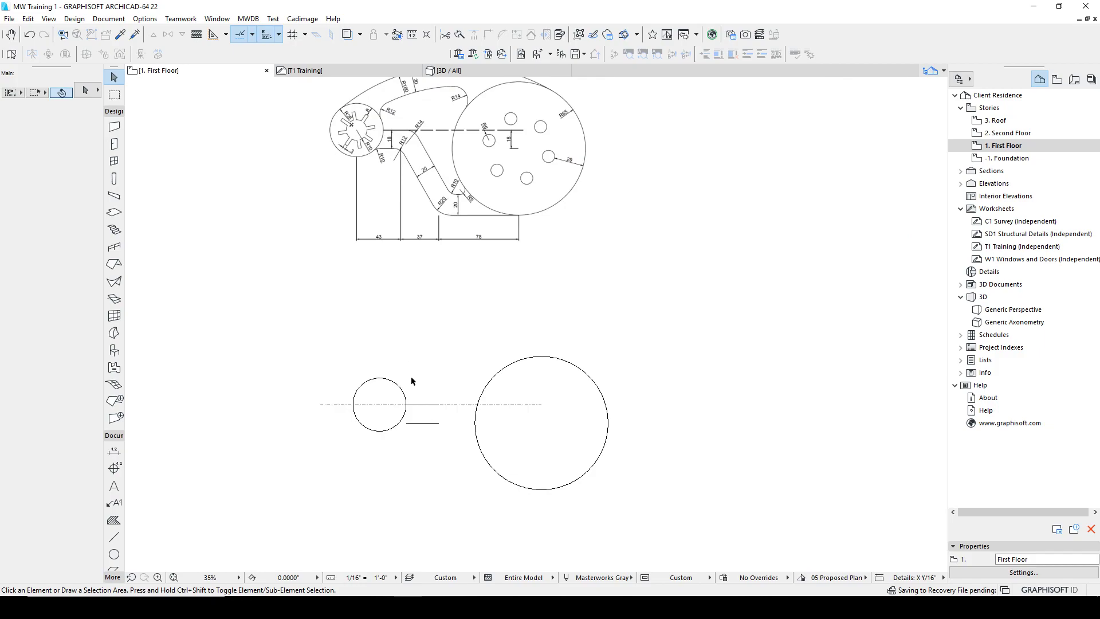
key("l")
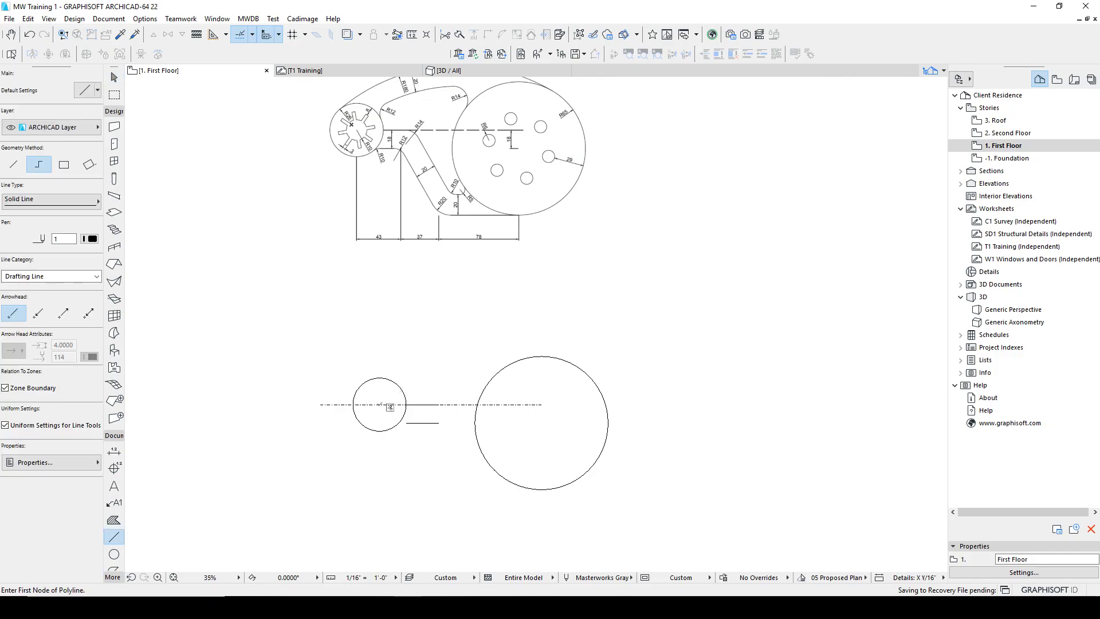
left_click(379, 405)
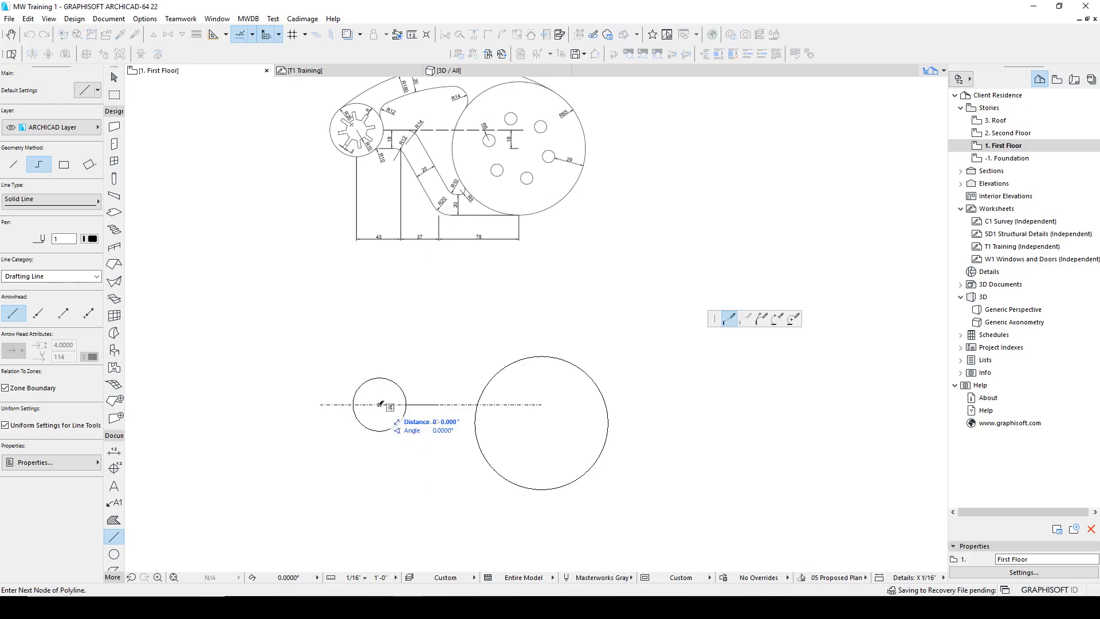
left_click(379, 451)
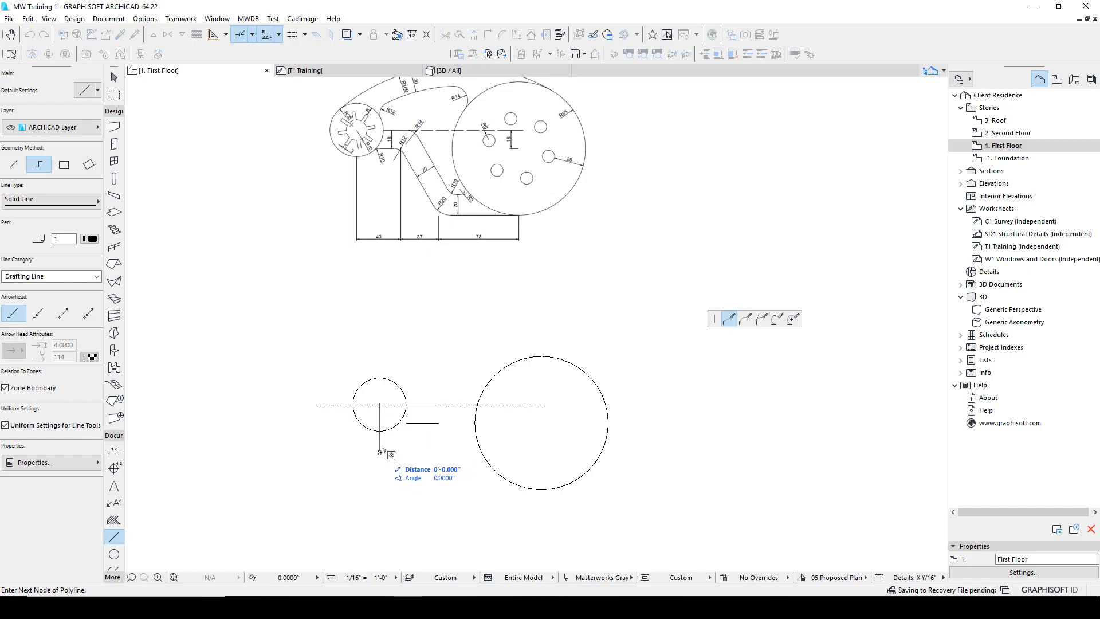
left_click(380, 452)
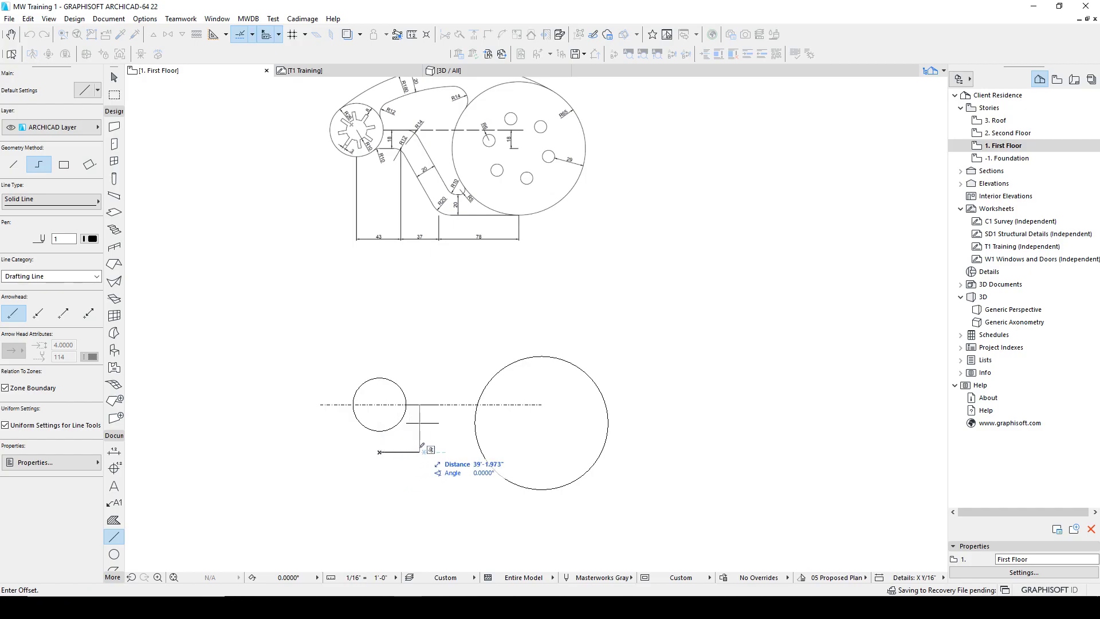
type("43")
key("Return")
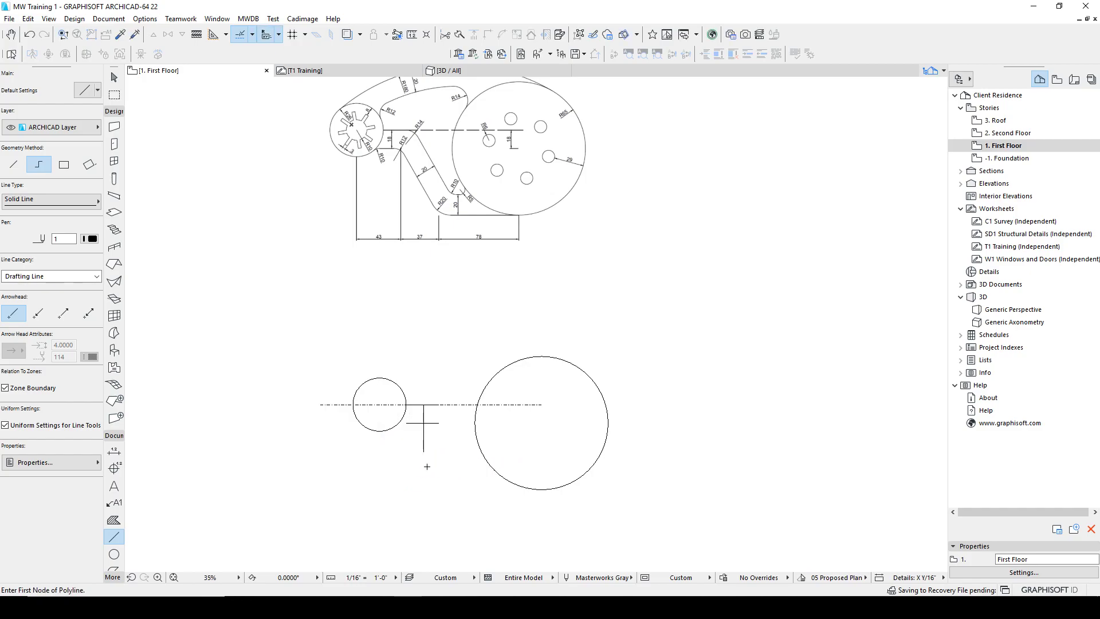
Copy the short vertical line 37 feet horizontally to the right.
scroll(395, 156, "up", 5)
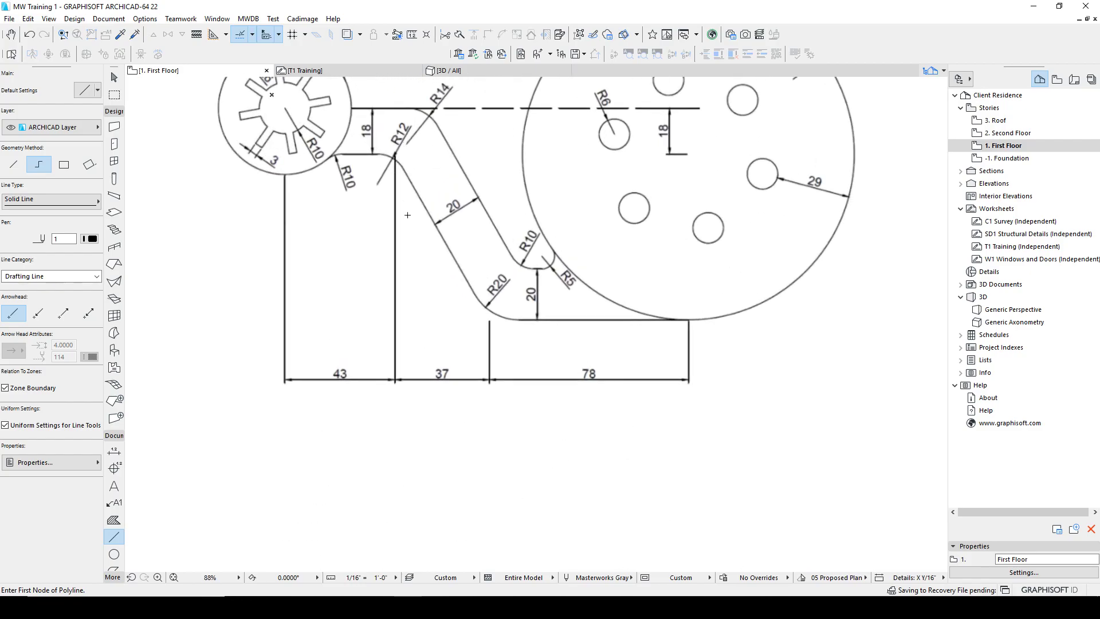
scroll(419, 231, "down", 5)
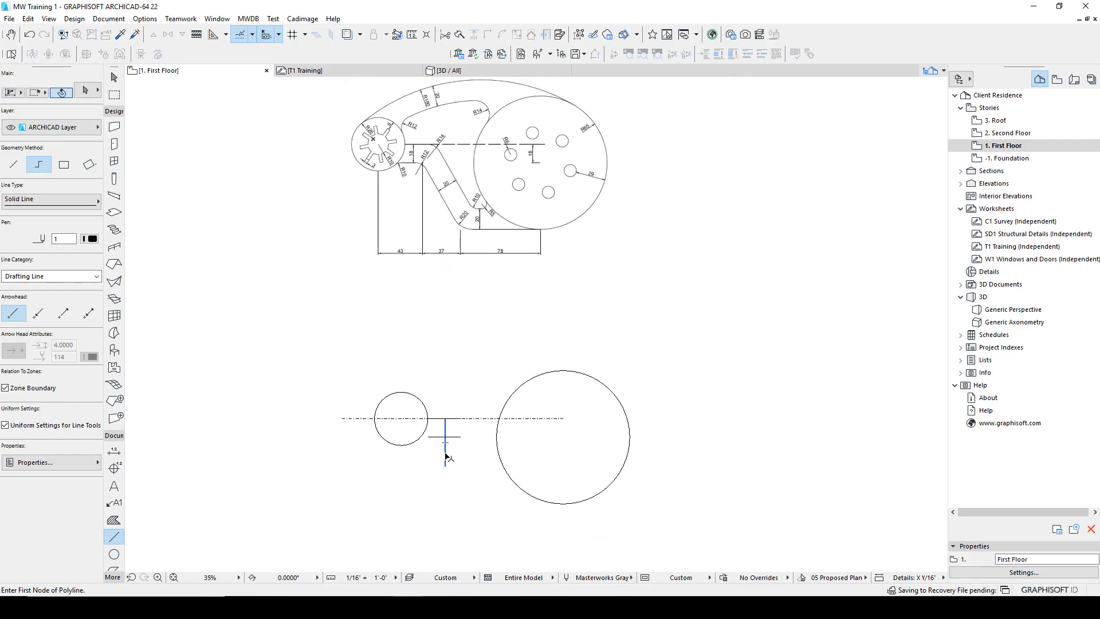
left_click(446, 457, "shift")
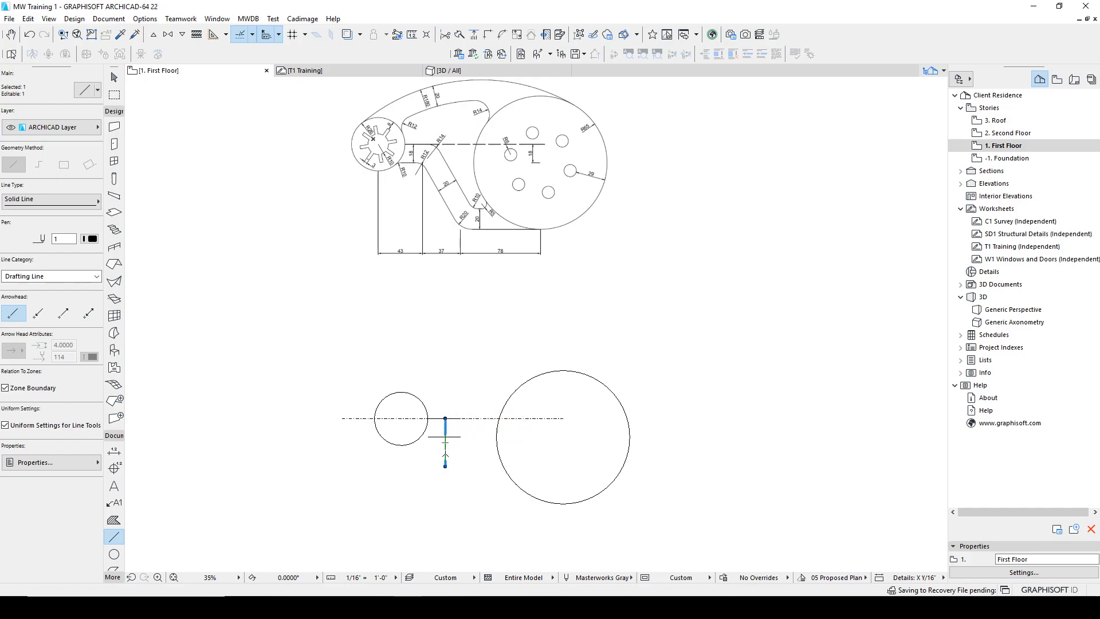
key("ctrl+shift+d")
left_click(440, 499)
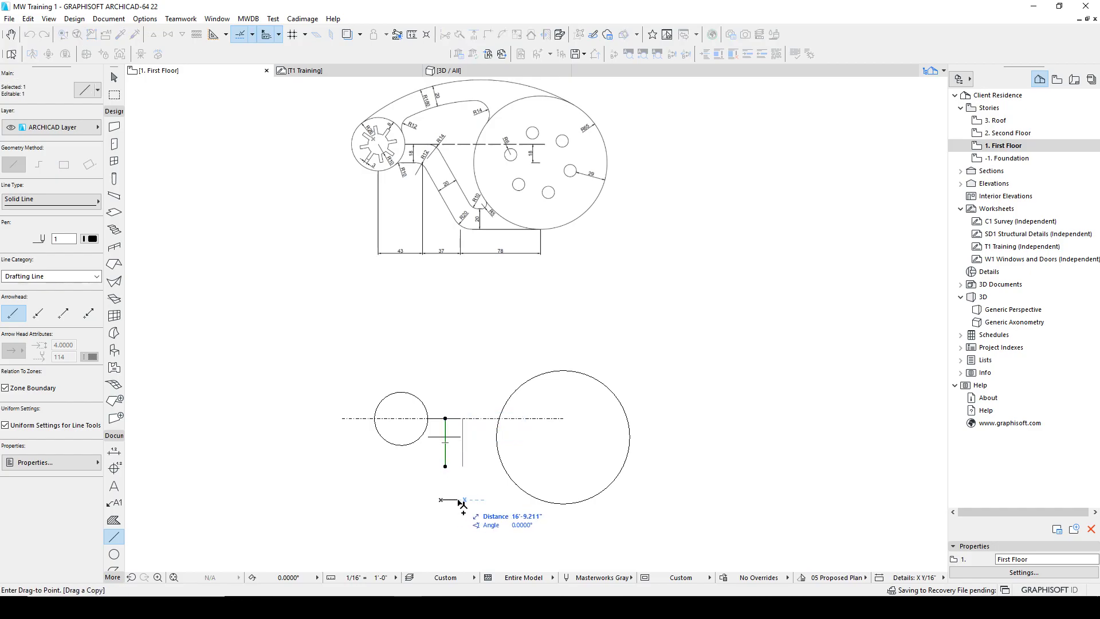
type("3")
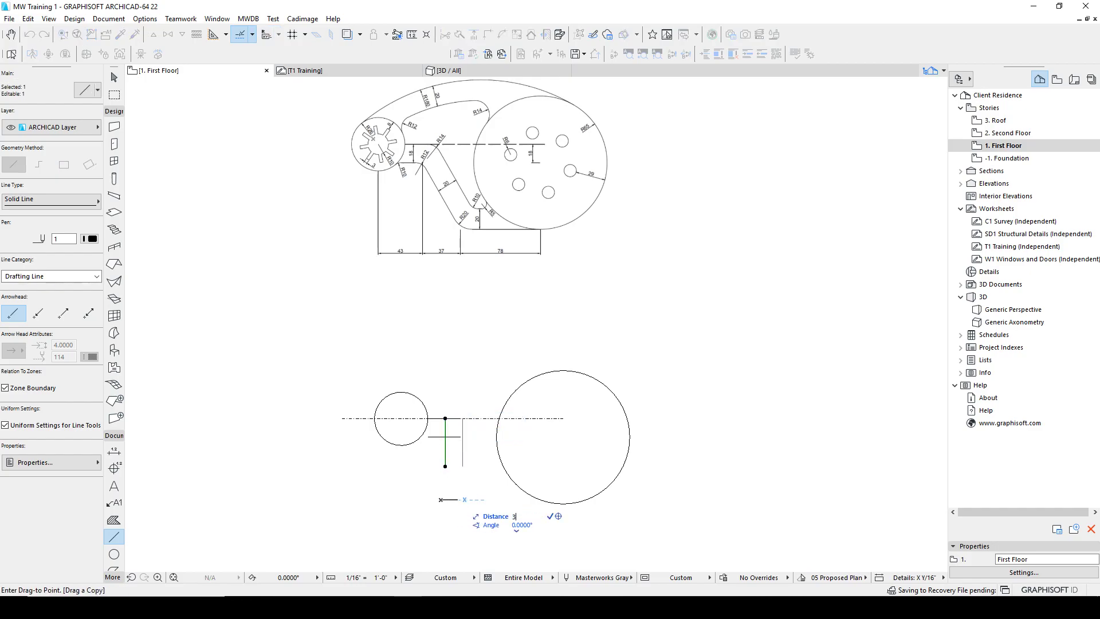
type("7")
key("Return")
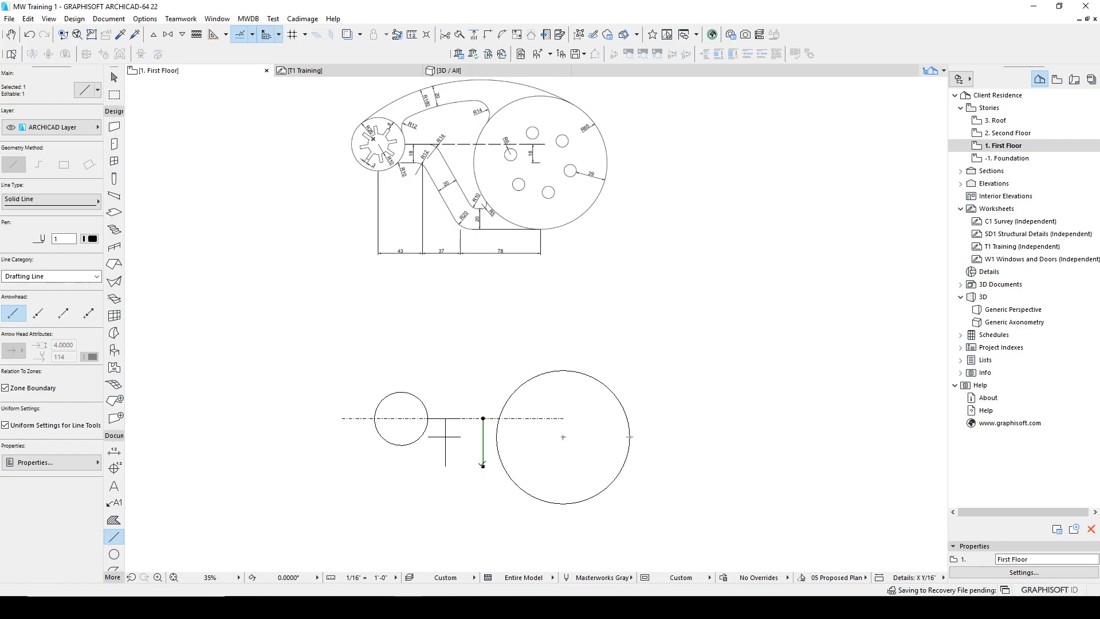
Stretch the copied vertical line's lower end down past the bottom of the large circle and deselect it.
left_click(483, 466)
left_click(484, 555)
key("Escape")
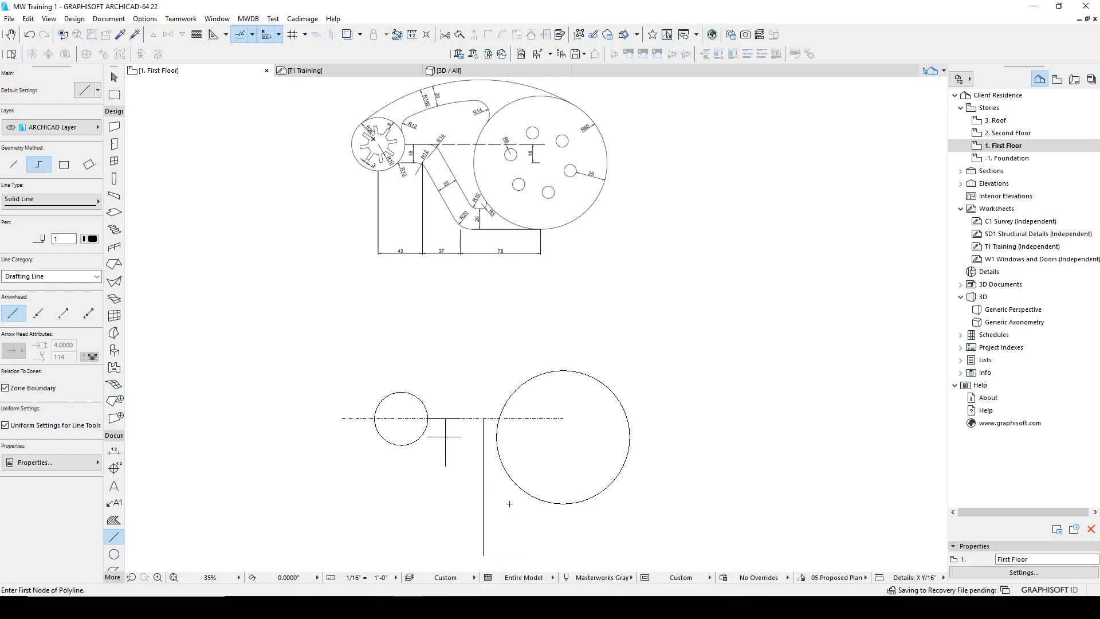
Draw connected lines from the large circle's bottom to the long vertical line, up to the short lines' crossing, and left to the small circle's edge.
middle_click_drag(489, 456, 450, 439)
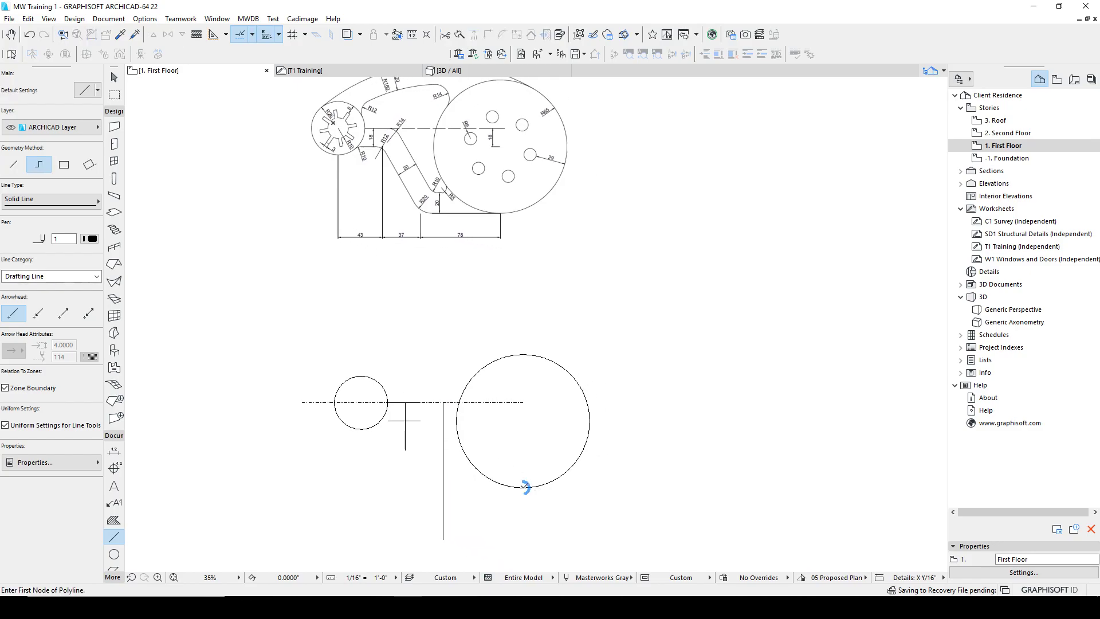
left_click(522, 488)
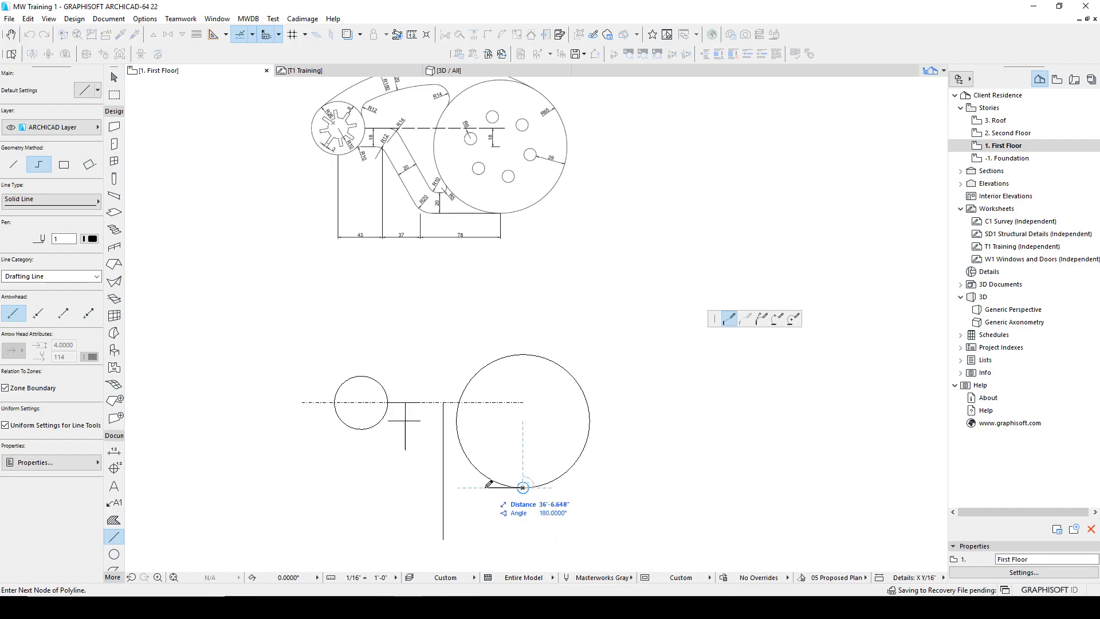
left_click(444, 487)
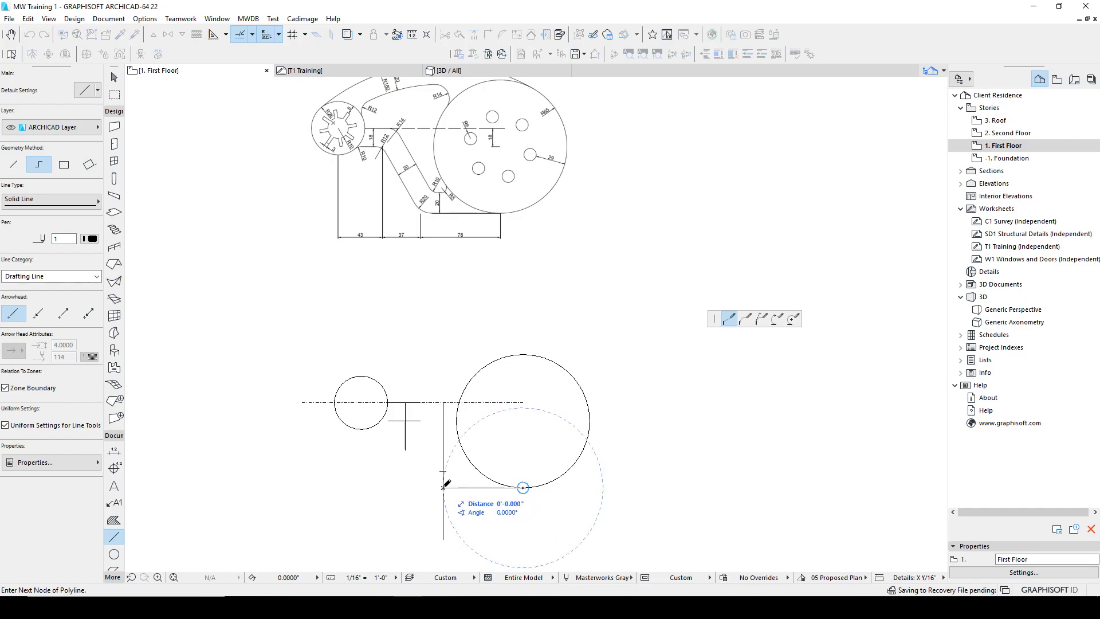
left_click(405, 420)
scroll(406, 420, "up", 4)
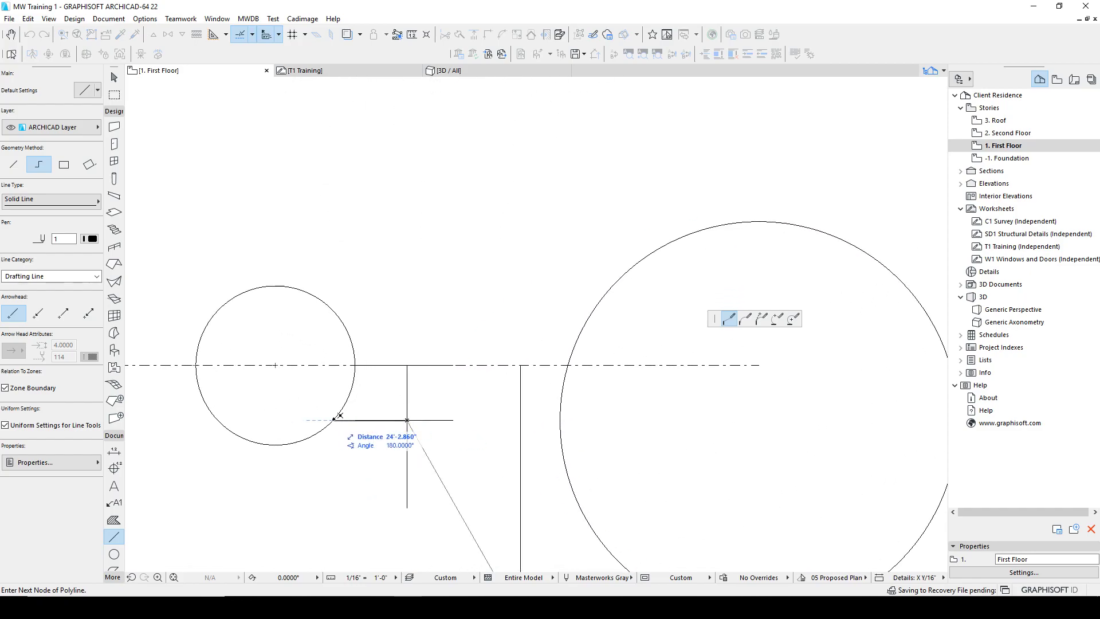
double_click(337, 417)
scroll(412, 314, "down", 5)
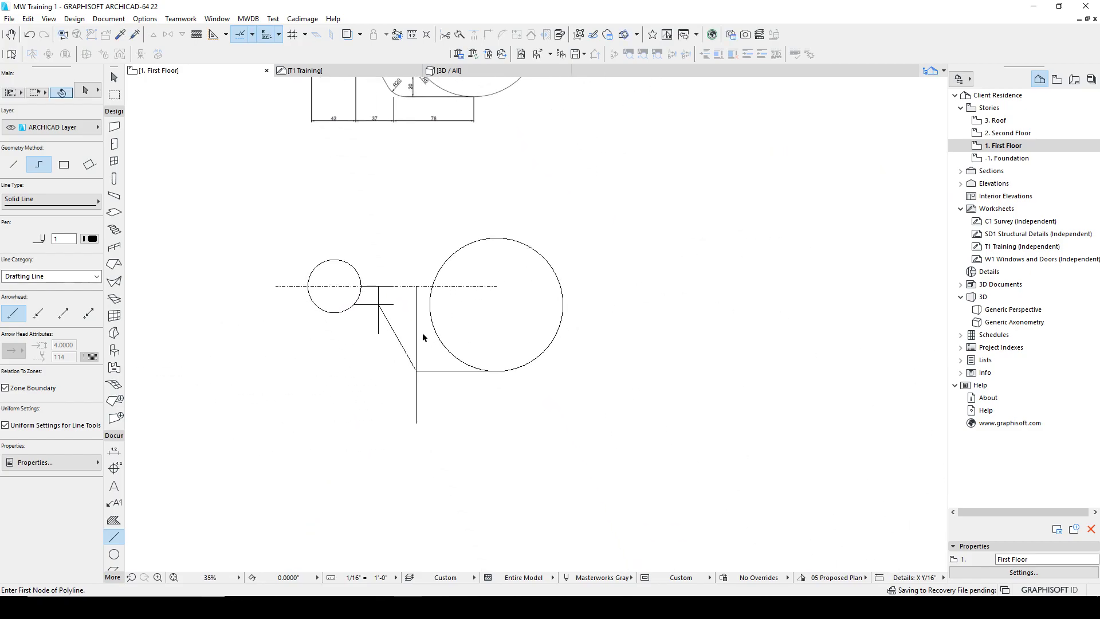
Delete the two vertical construction lines and trim the upper horizontal line's overhang at the sloped line.
left_click(417, 338, "shift")
left_click(379, 297, "shift")
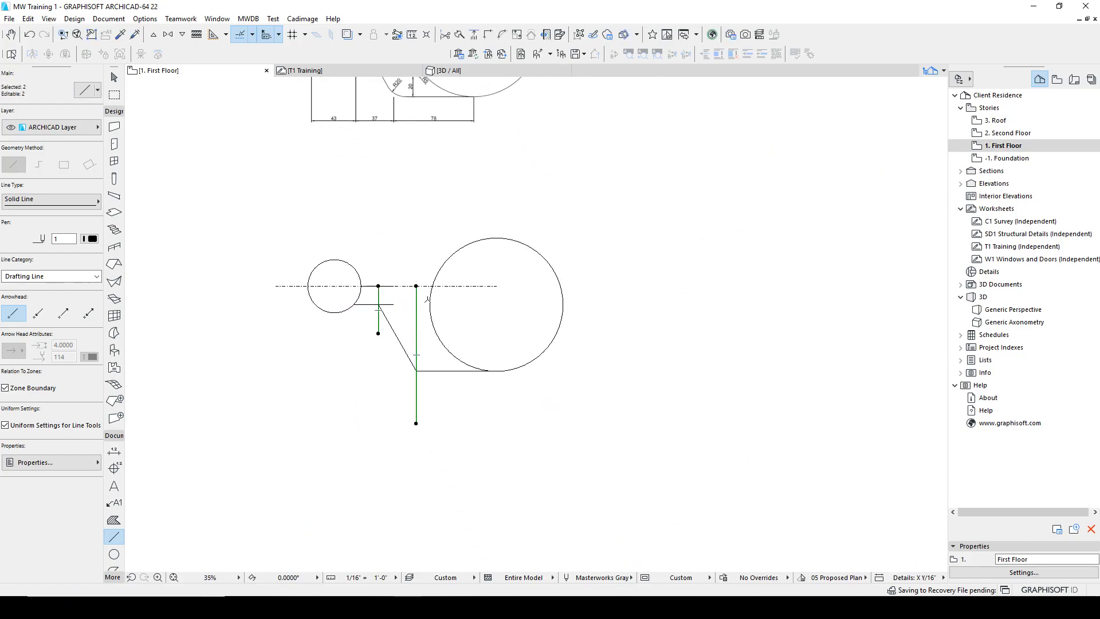
key("Delete")
scroll(405, 295, "up", 3)
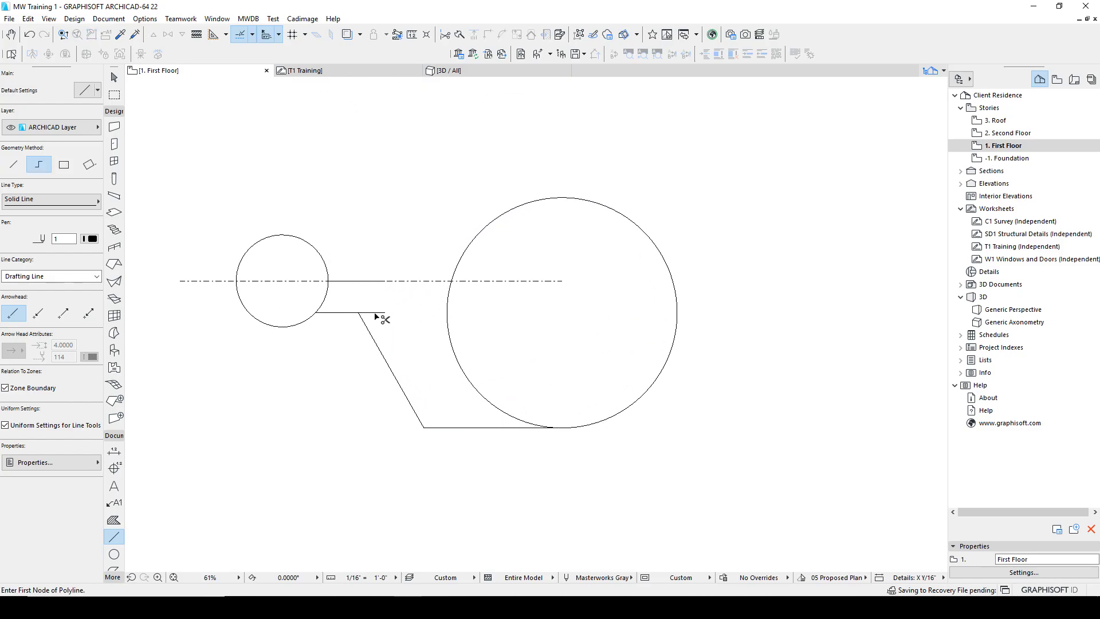
scroll(378, 321, "down", 3)
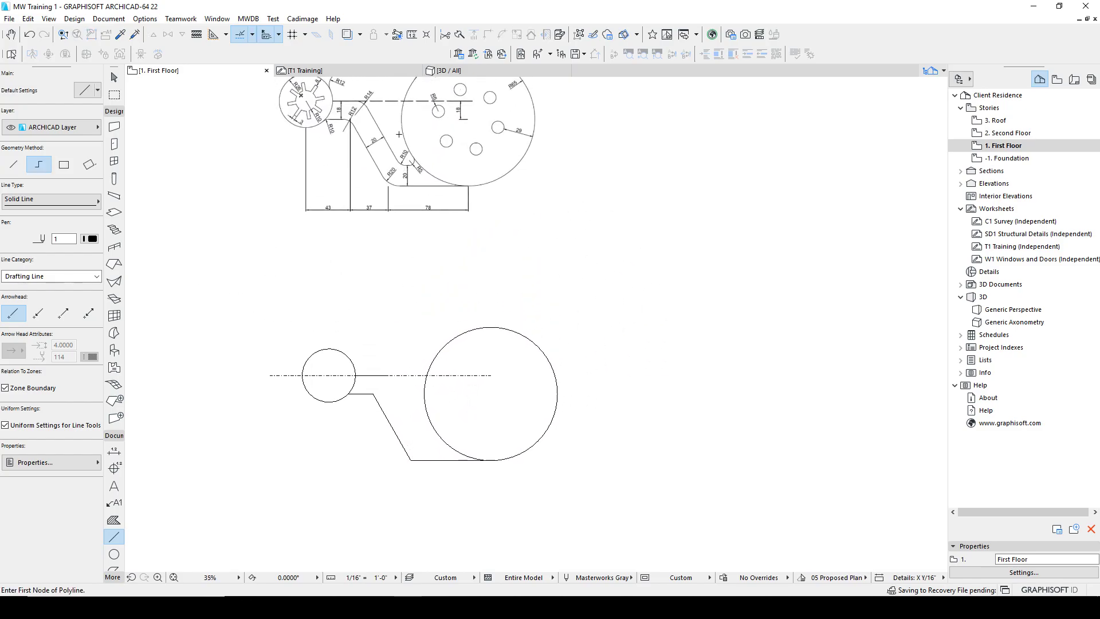
Copy the sloped line 20 feet perpendicular to itself, toward the large circle.
key("shift")
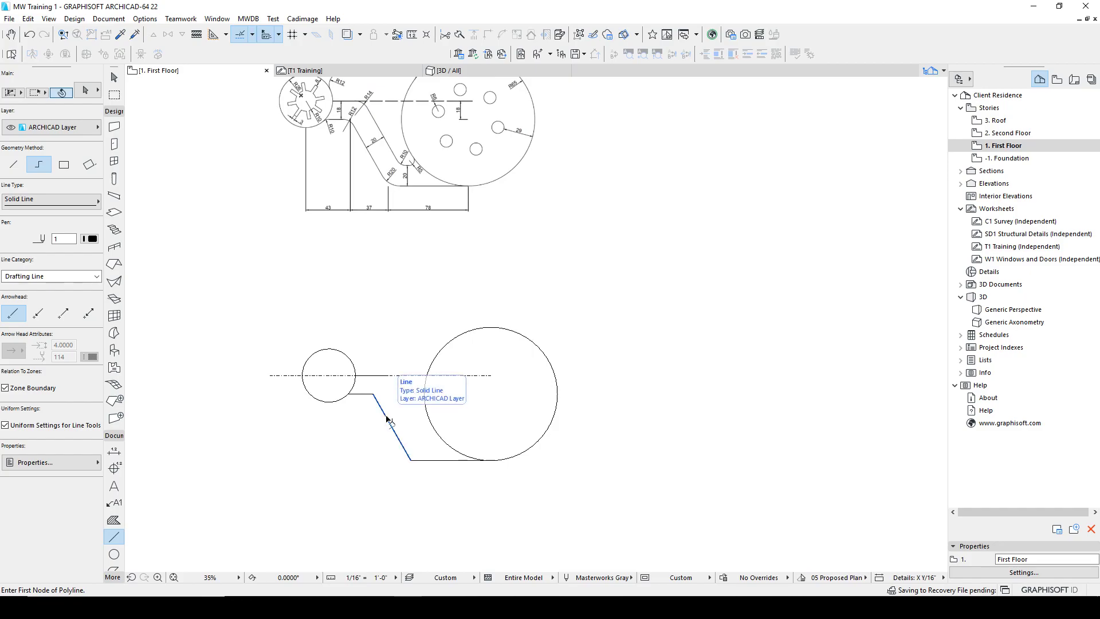
left_click(388, 422, "shift")
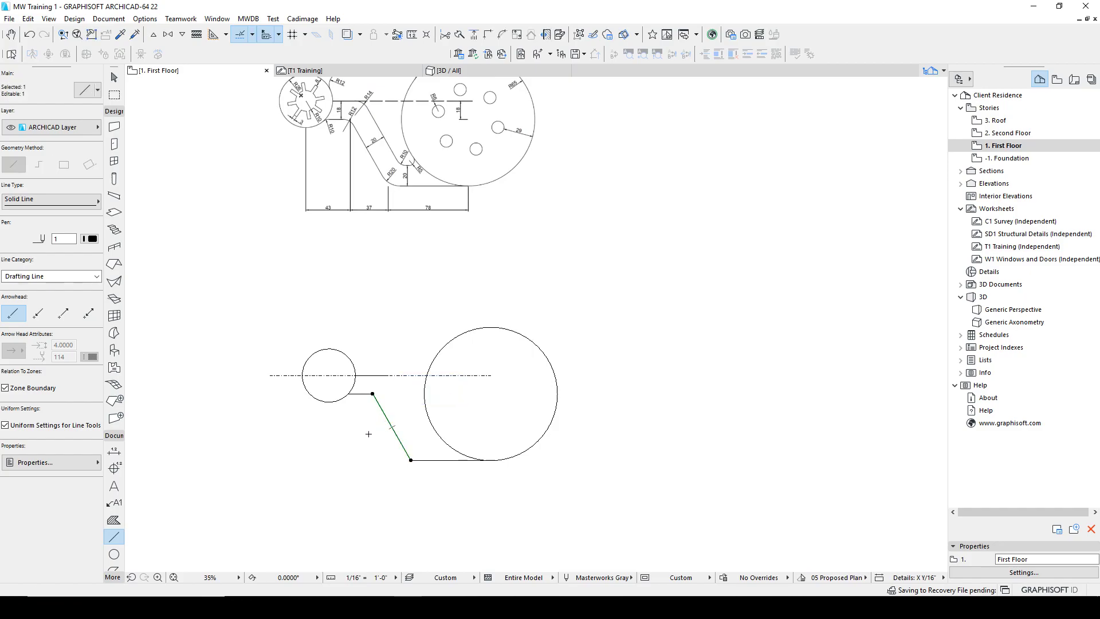
key("ctrl+d")
left_click(365, 424)
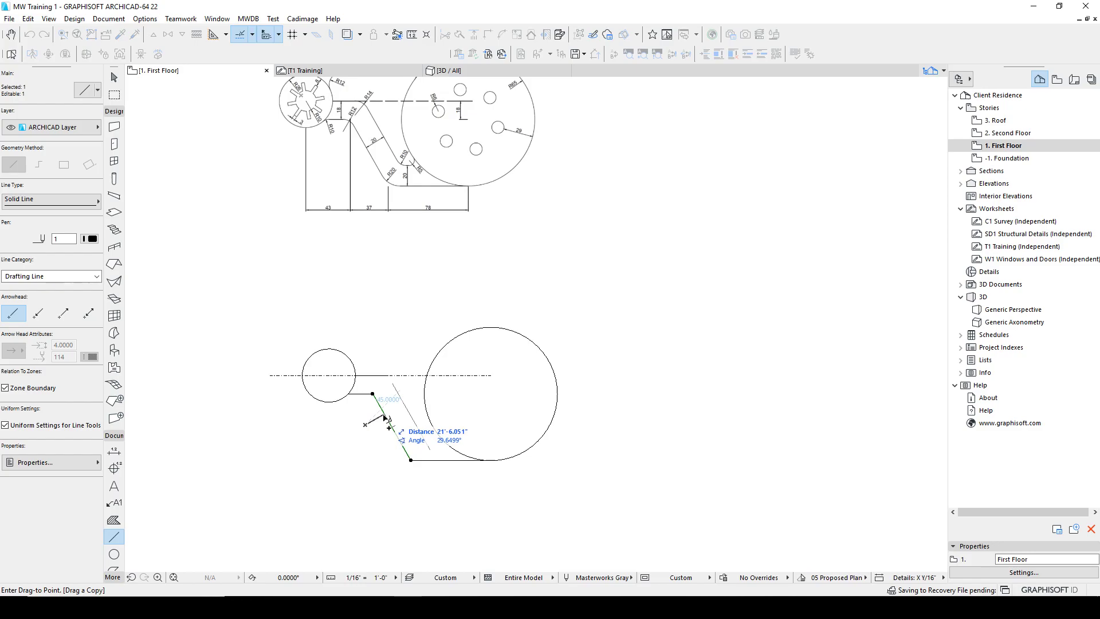
type("2")
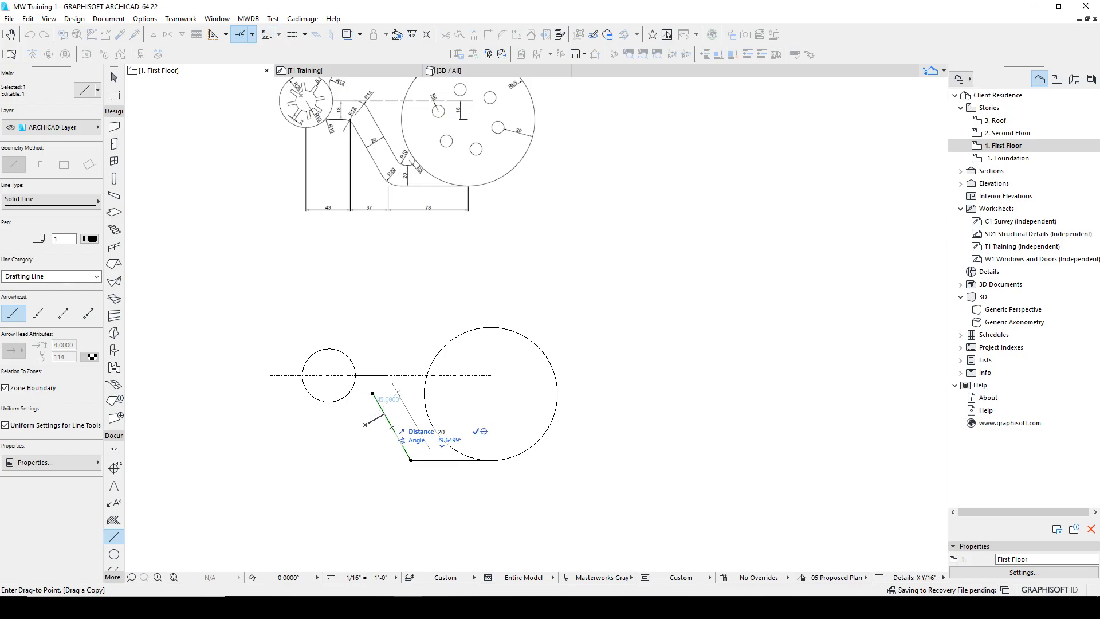
type("0")
key("Return")
scroll(426, 446, "up", 3)
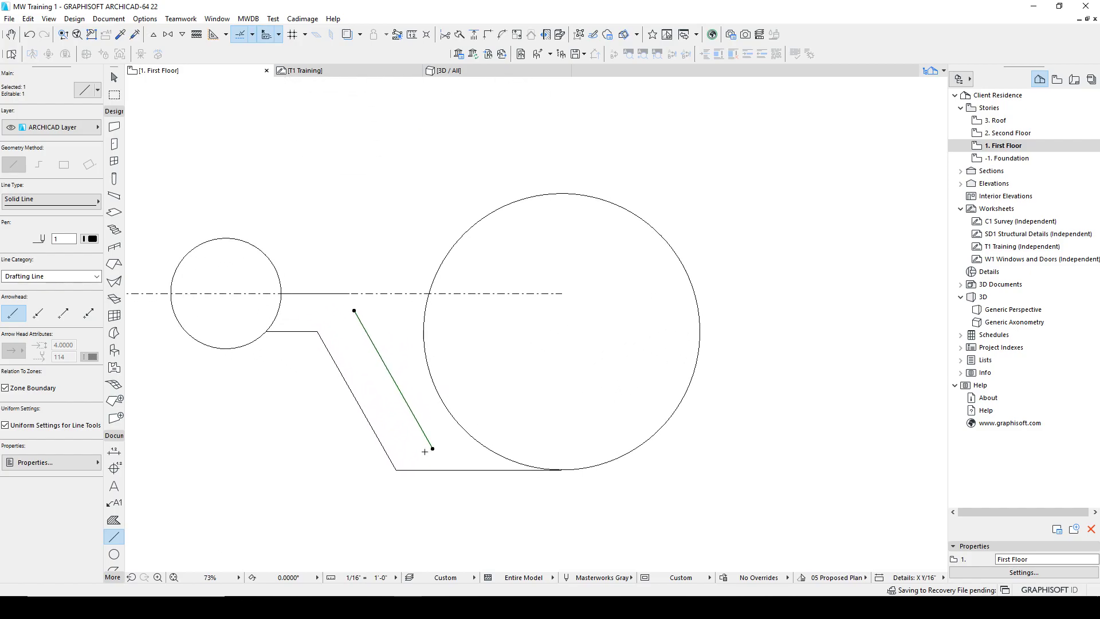
Copy the horizontal line at the large circle's bottom 20 feet straight up.
key("Escape")
key("Escape")
left_click(472, 470)
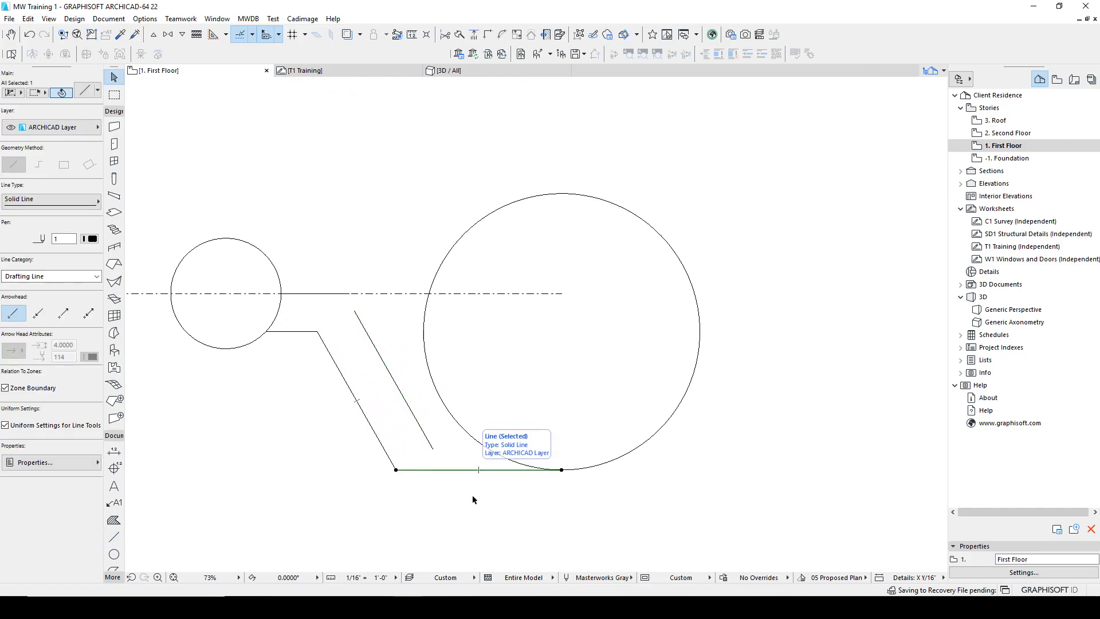
key("ctrl+shift+d")
left_click(479, 470)
type("2")
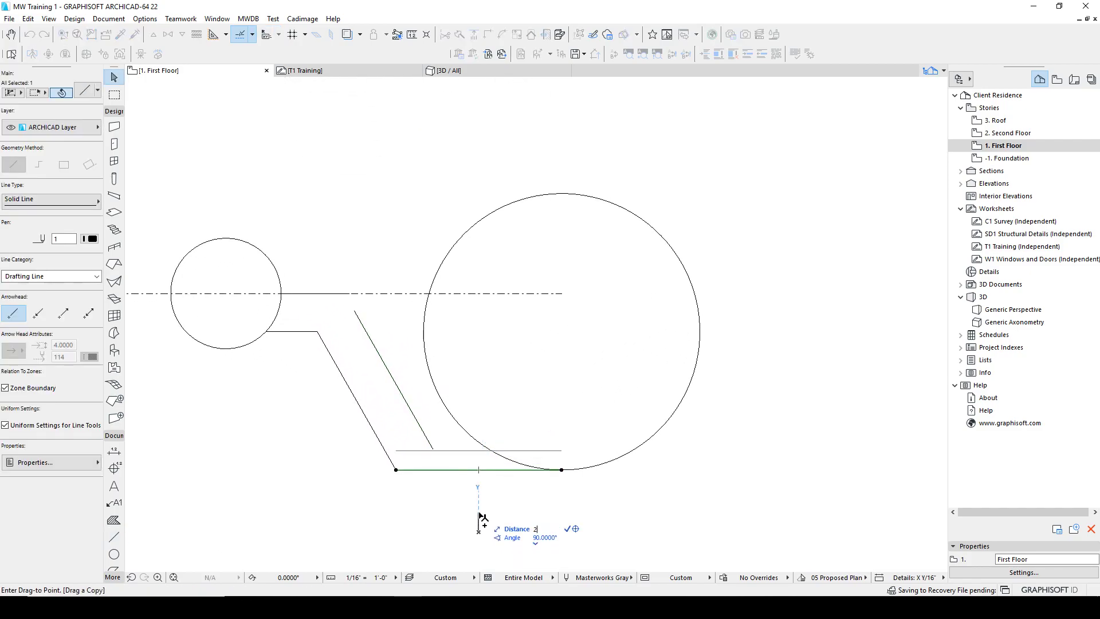
key("Return")
key("Escape")
Trim the copied horizontal line at the large circle and both copied lines back to their shared corner.
scroll(497, 435, "down", 3)
scroll(510, 435, "up", 2)
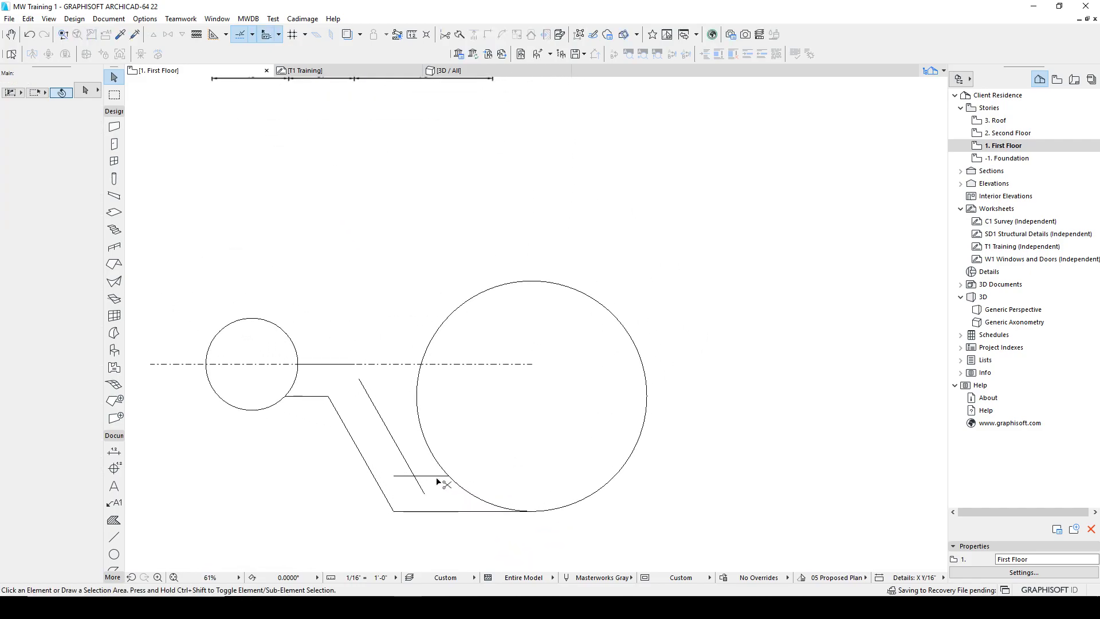
scroll(405, 453, "down", 2)
middle_click_drag(395, 421, 418, 467)
Intersect the short horizontal line on the centerline with the copied sloped line to form a corner.
left_click(420, 475)
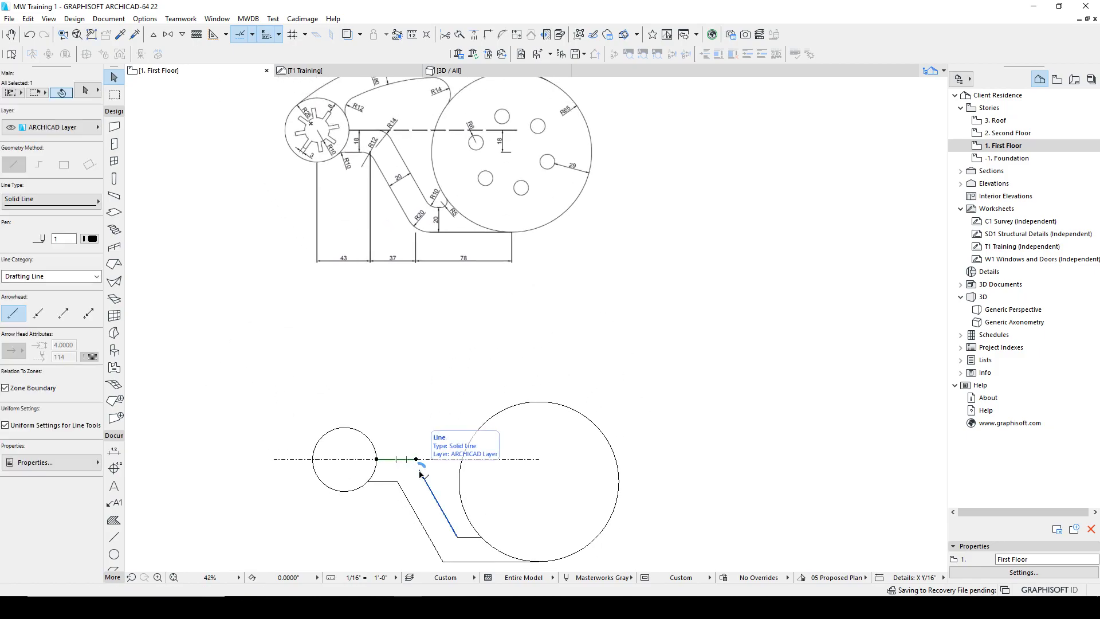
left_click(422, 478, "shift")
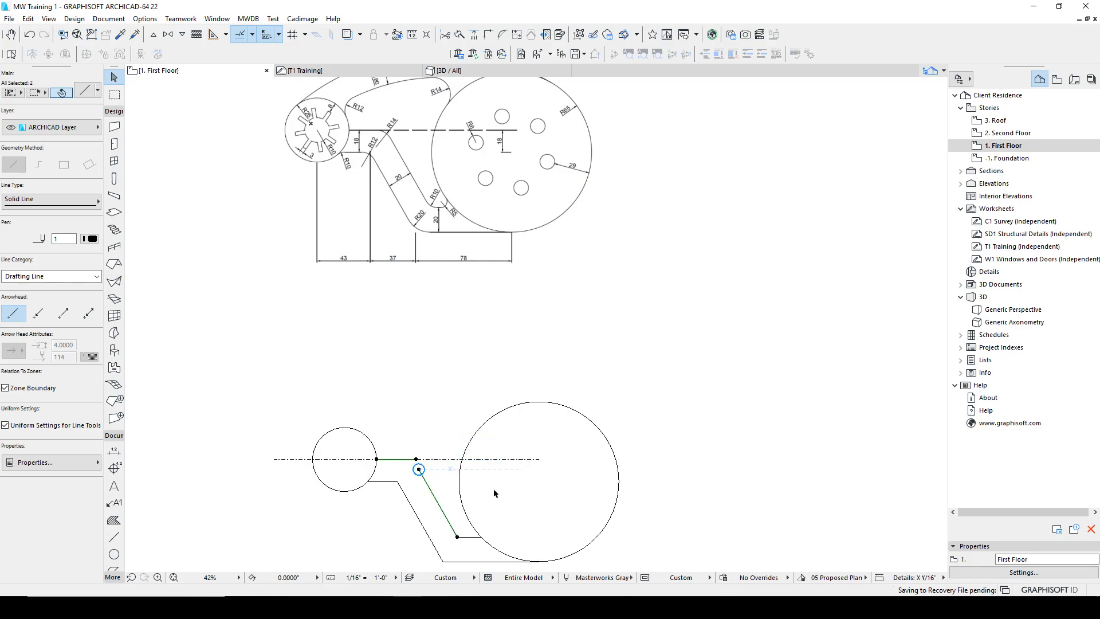
key("ctrl+i")
left_click(479, 511)
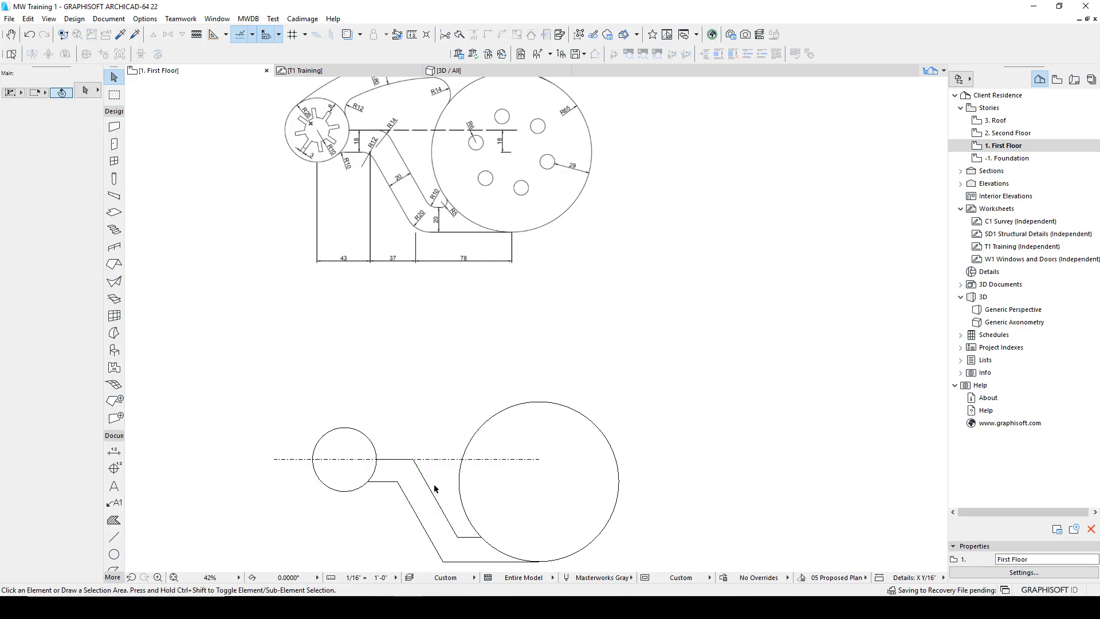
Compare the redrawn outline with the reference drawing to examine the geometry still missing.
scroll(484, 527, "down", 3)
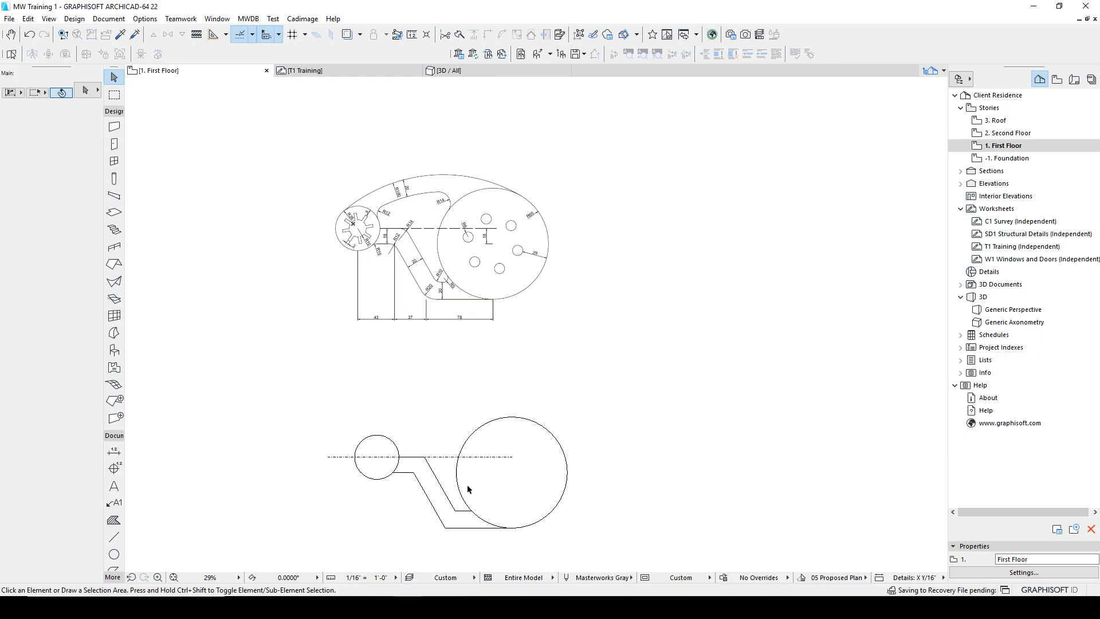
scroll(447, 508, "up", 5)
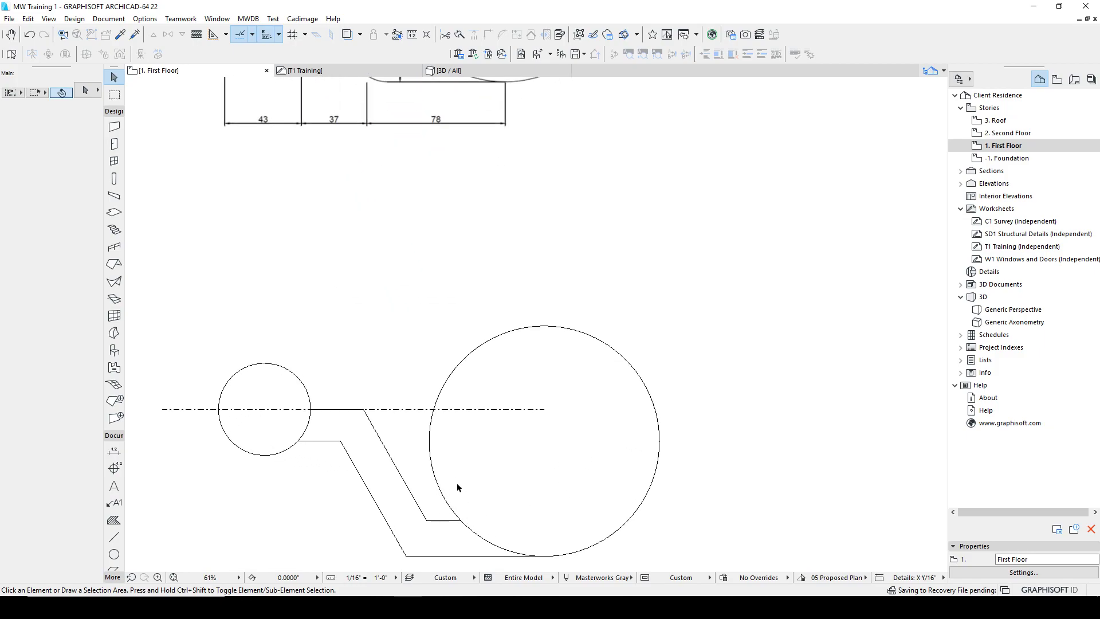
scroll(456, 483, "down", 5)
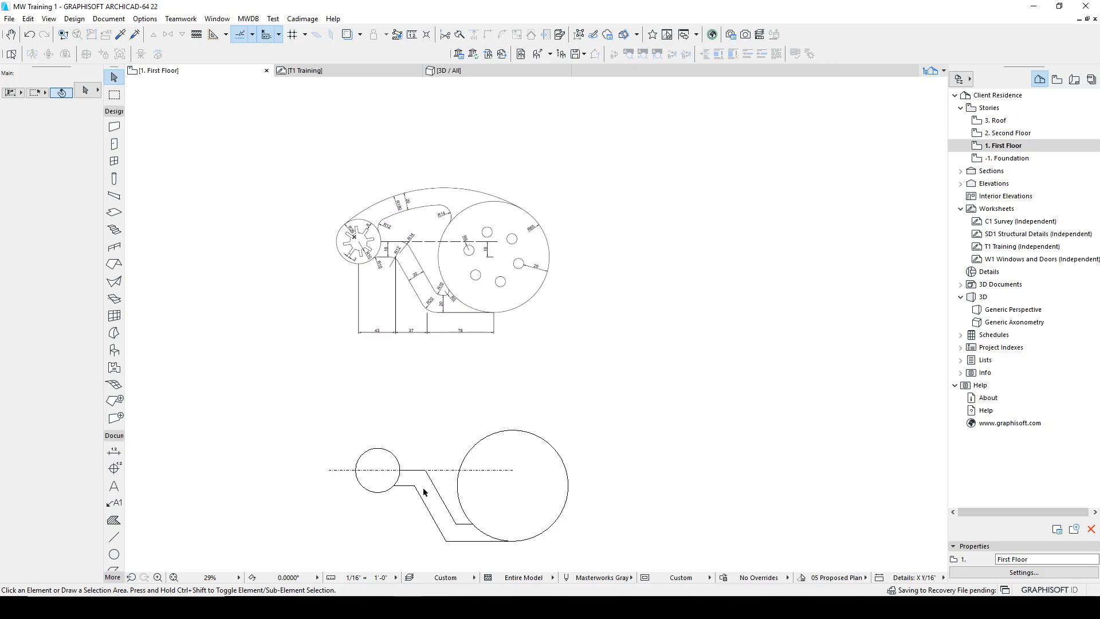
scroll(429, 460, "up", 3)
scroll(451, 460, "down", 3)
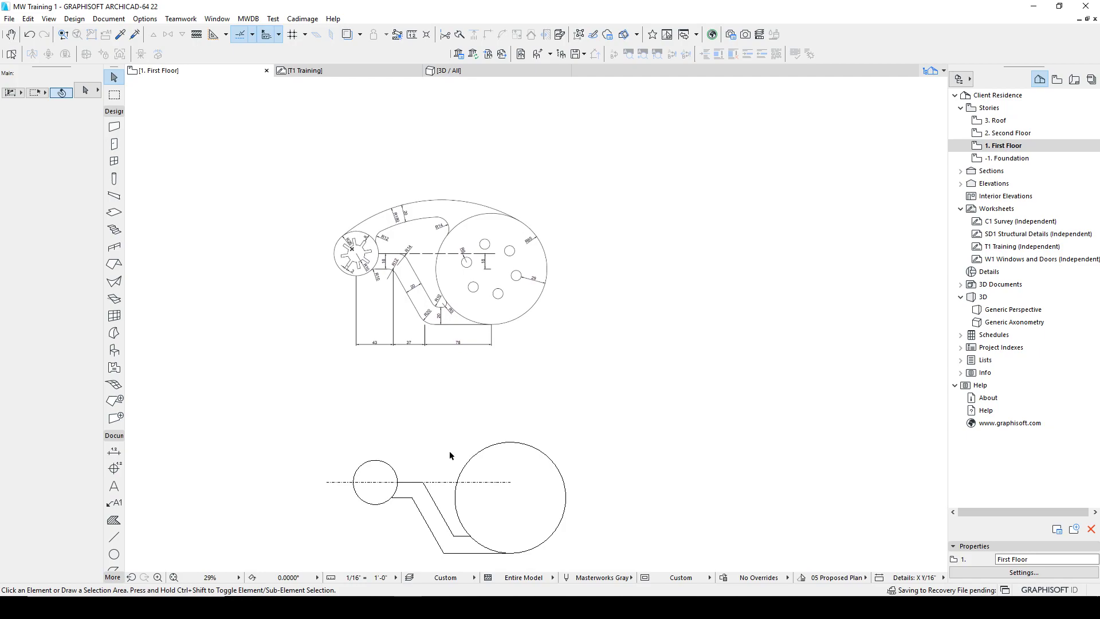
scroll(426, 191, "up", 1)
scroll(426, 191, "up", 5)
scroll(343, 272, "down", 7)
middle_click_drag(418, 413, 400, 282)
scroll(335, 359, "up", 1)
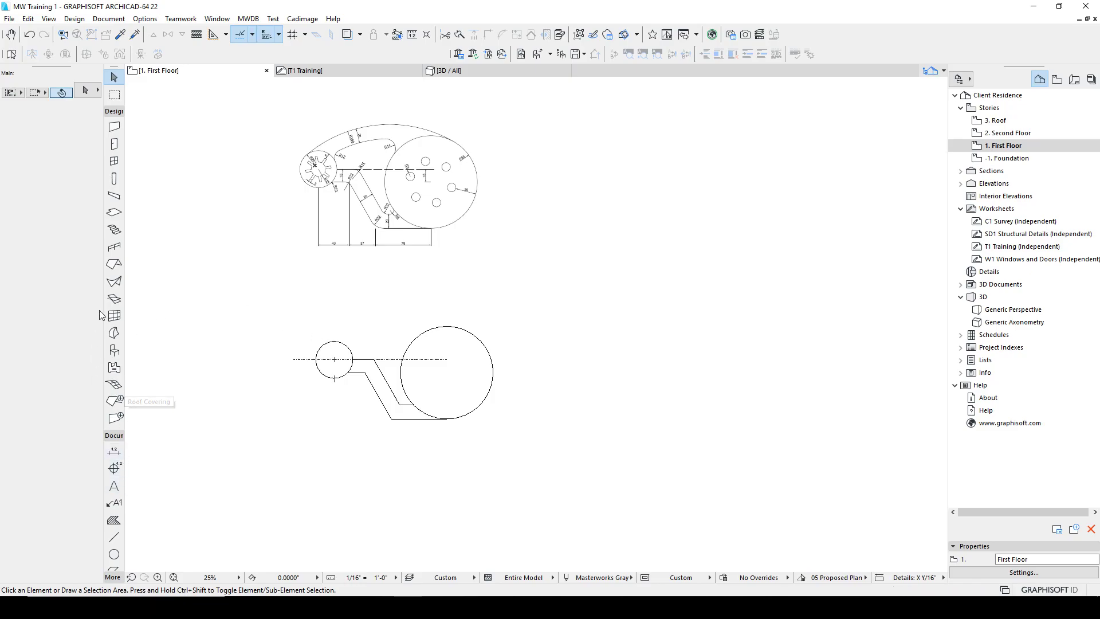
Activate the Circle tool and set it to construct circles through circumference points or tangent edges.
left_click(114, 554)
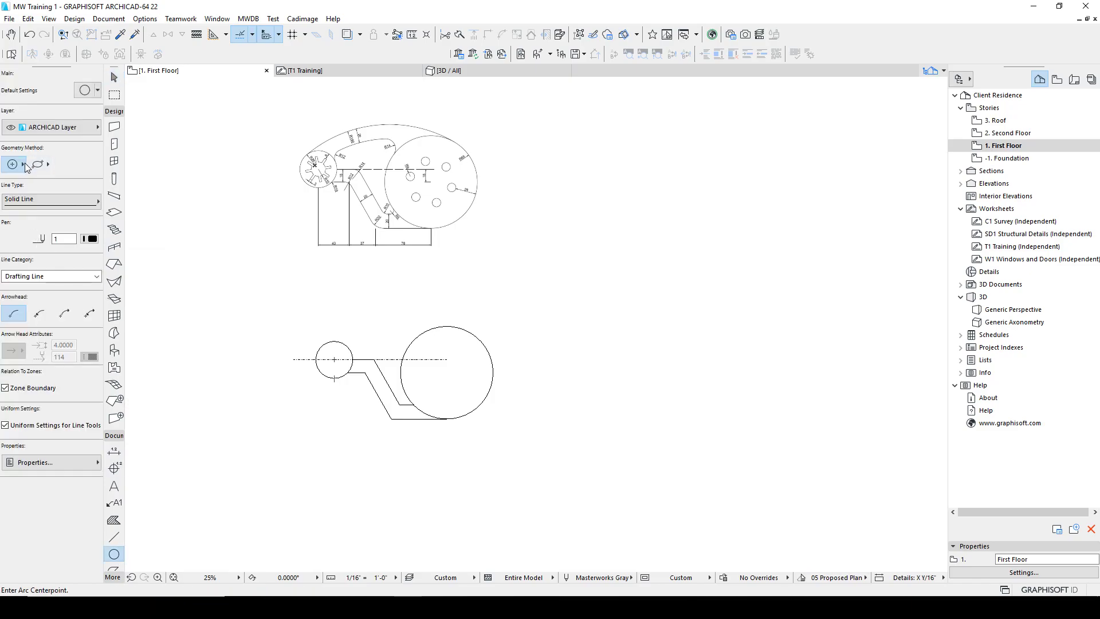
left_click(21, 166)
left_click(55, 156)
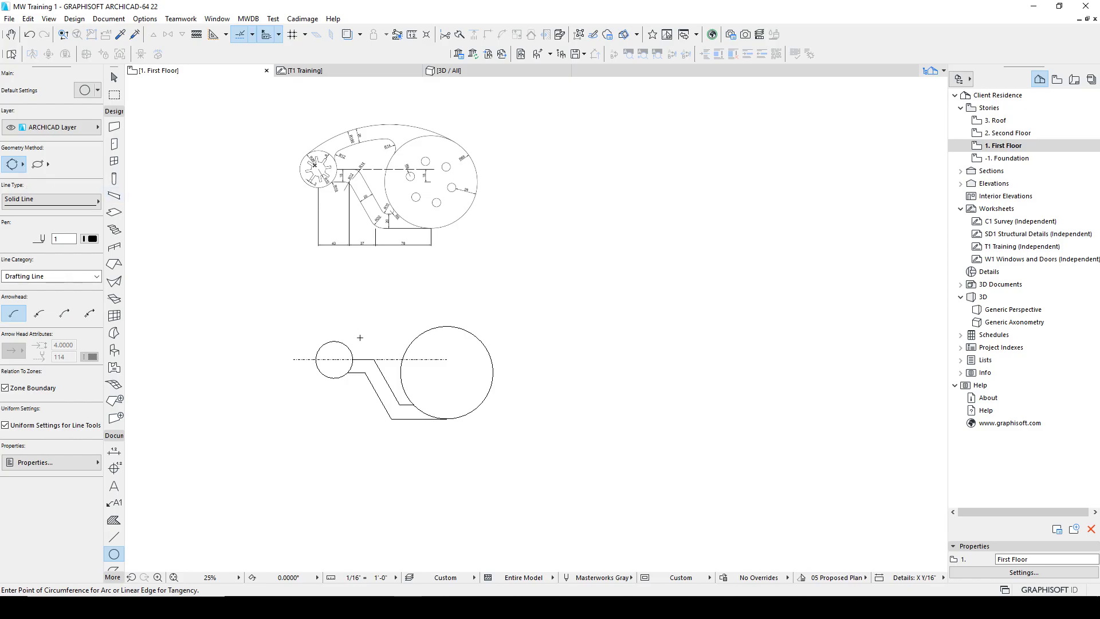
scroll(426, 386, "up", 1)
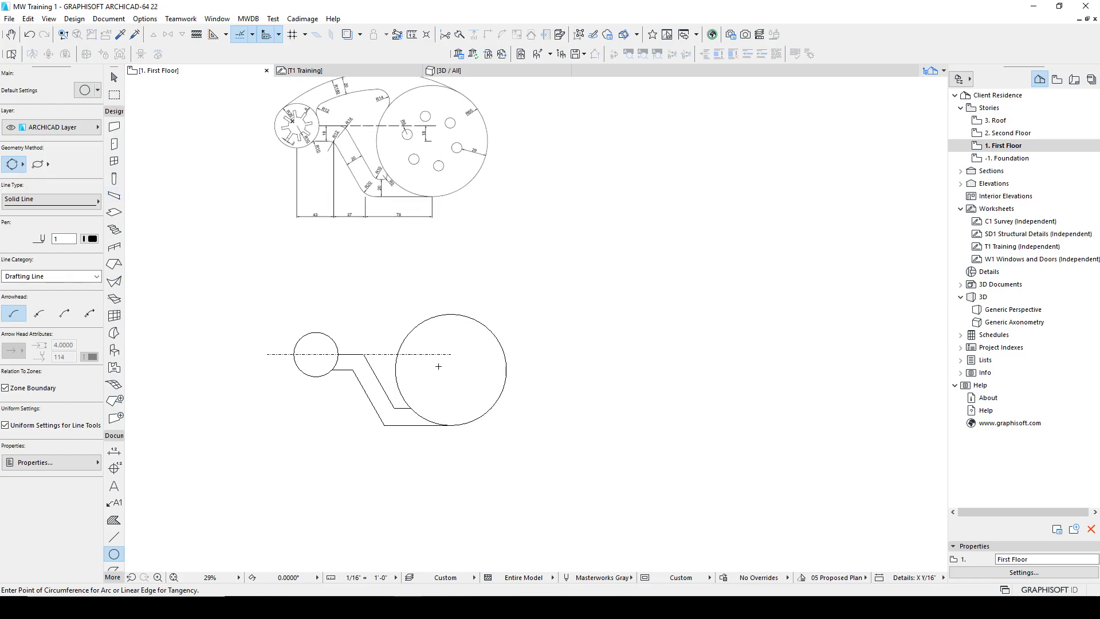
middle_click_drag(438, 365, 445, 313)
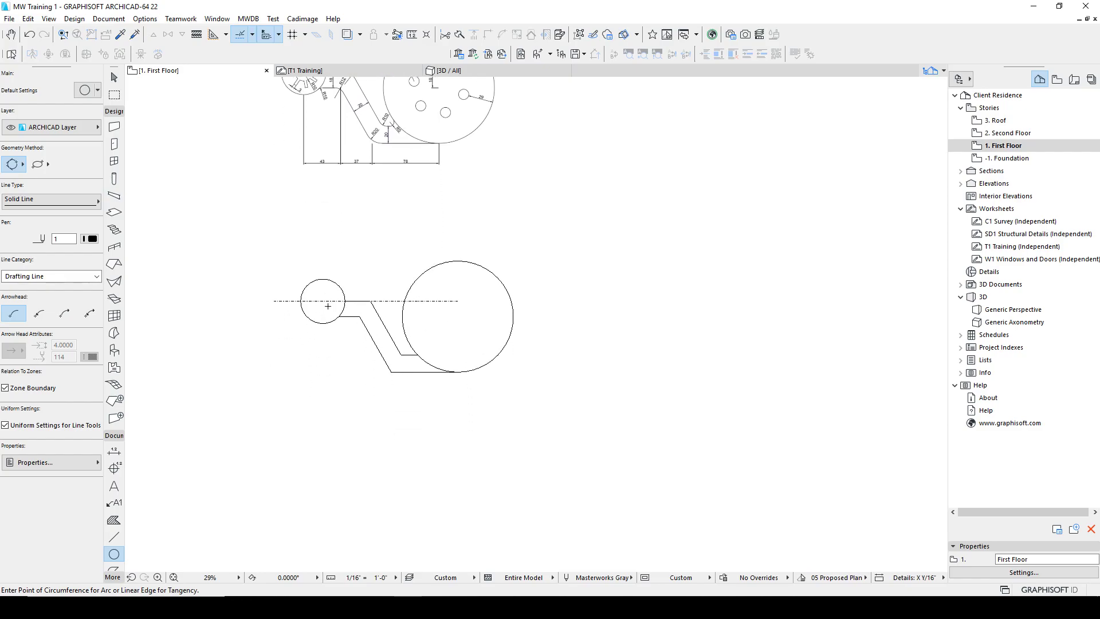
scroll(456, 430, "down", 4)
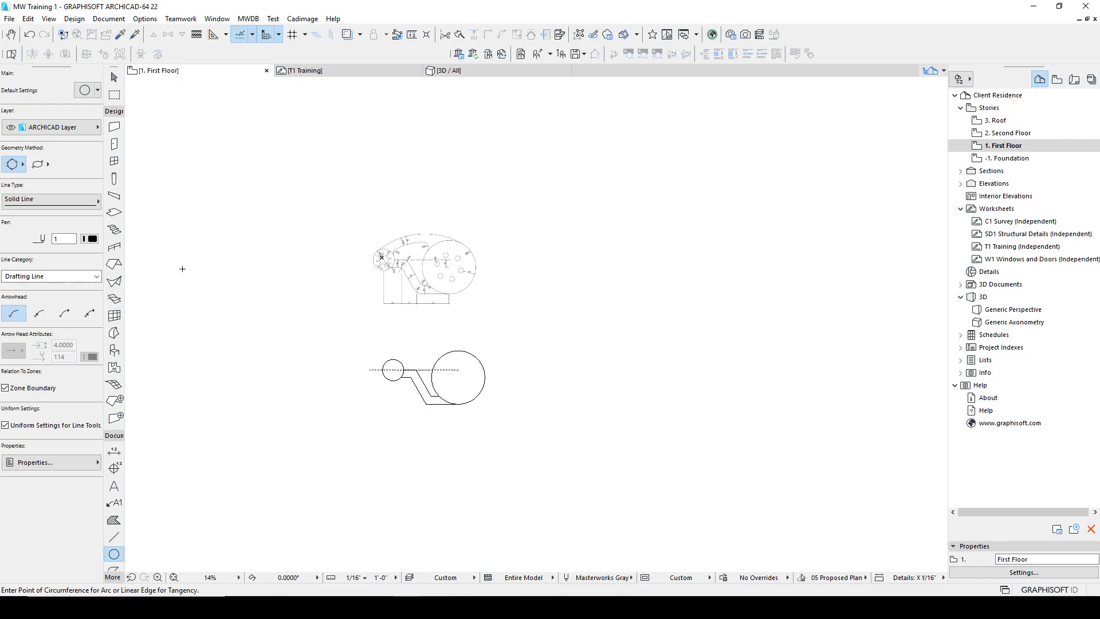
Switch the circle construction to center and radius, and draw a full circle of 180-foot radius centered below the outline.
left_click(16, 170)
left_click(17, 165)
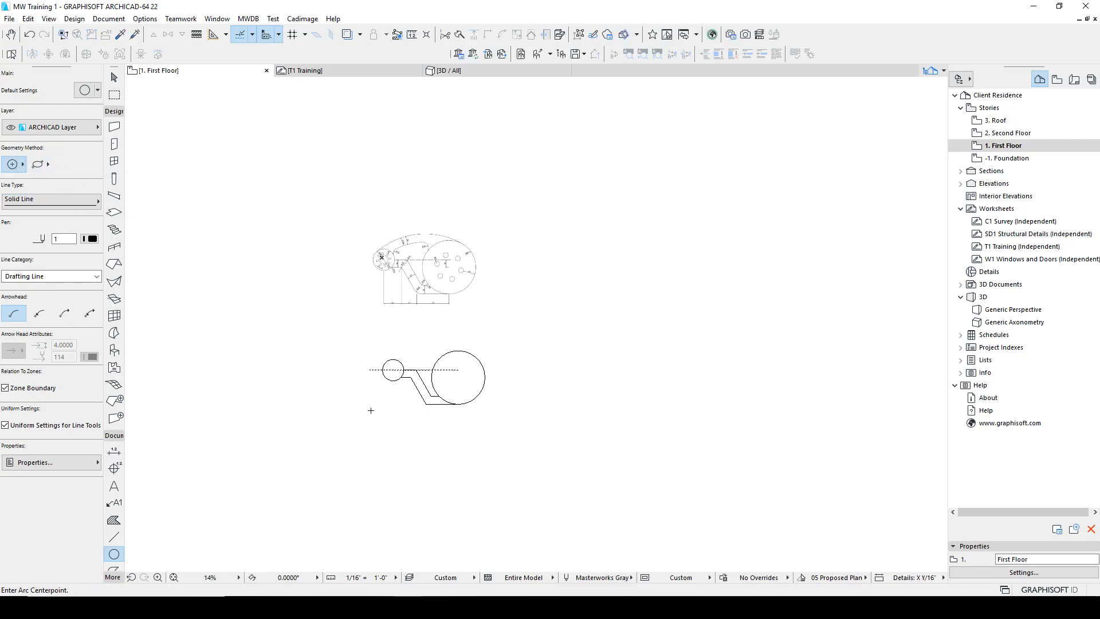
scroll(440, 462, "up", 3)
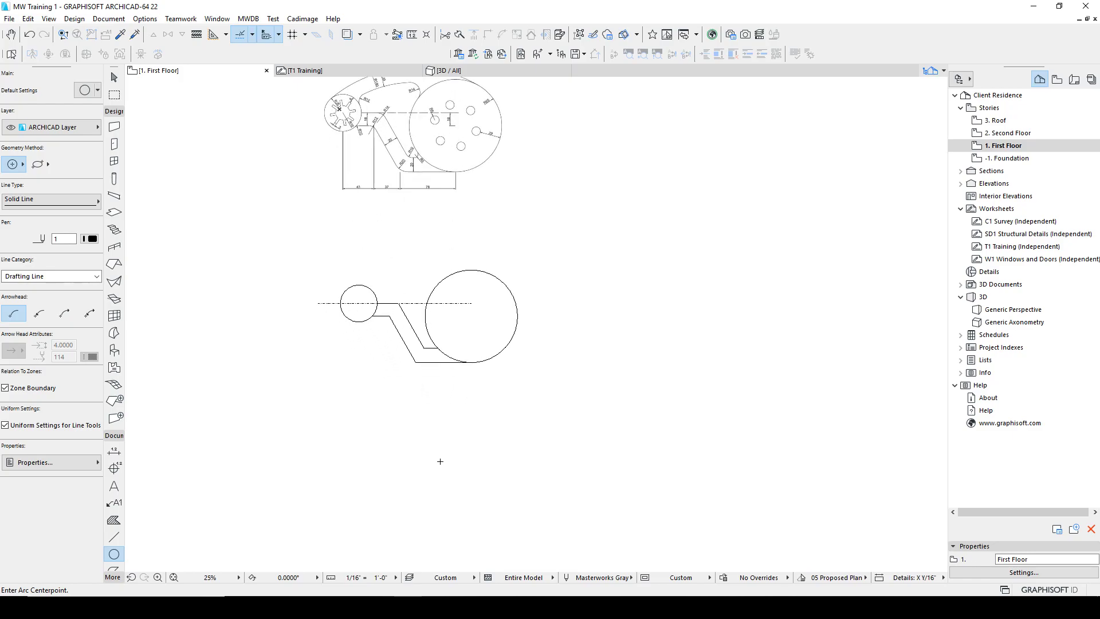
left_click(421, 419)
type("1")
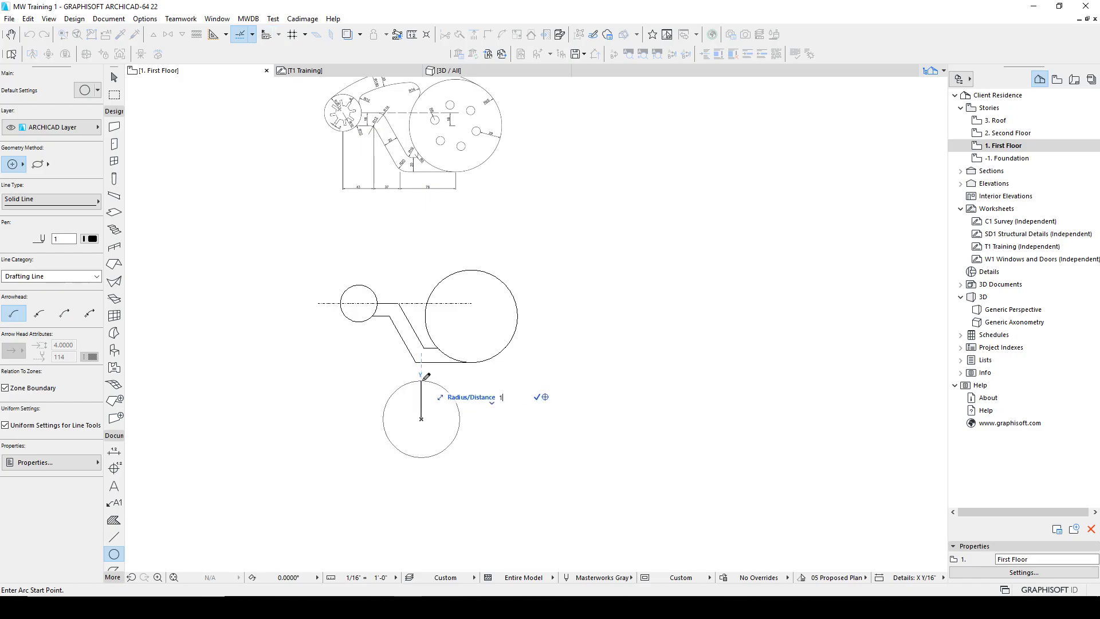
type("80")
key("Return")
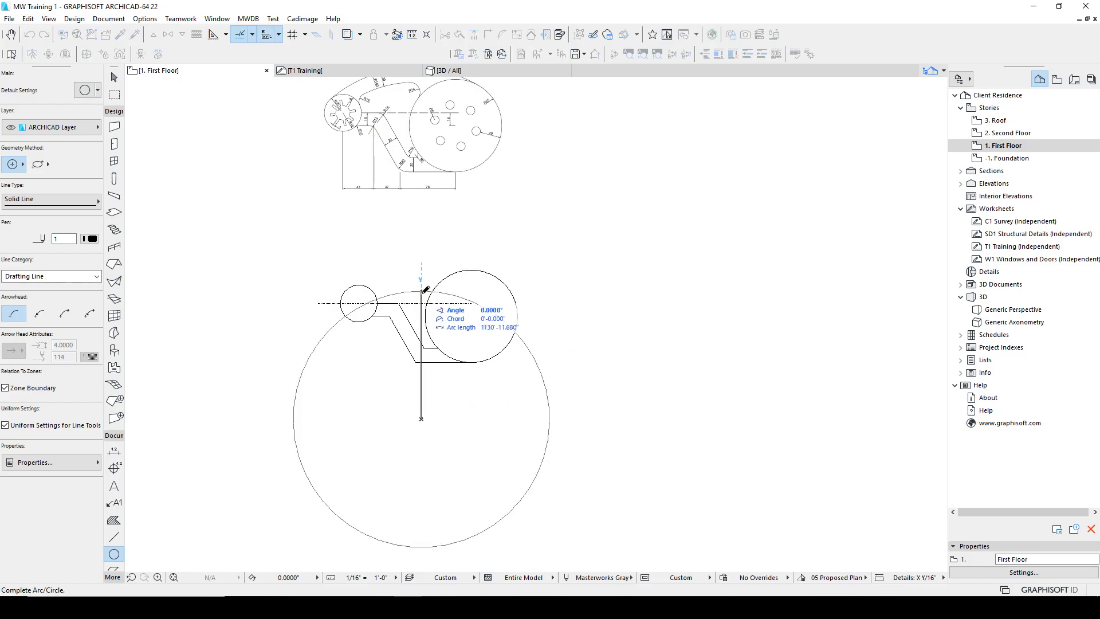
left_click(424, 286)
Examine the new circle's placement over the small and large circles against the upper arc in the reference drawing.
scroll(430, 313, "down", 2)
scroll(450, 232, "up", 2)
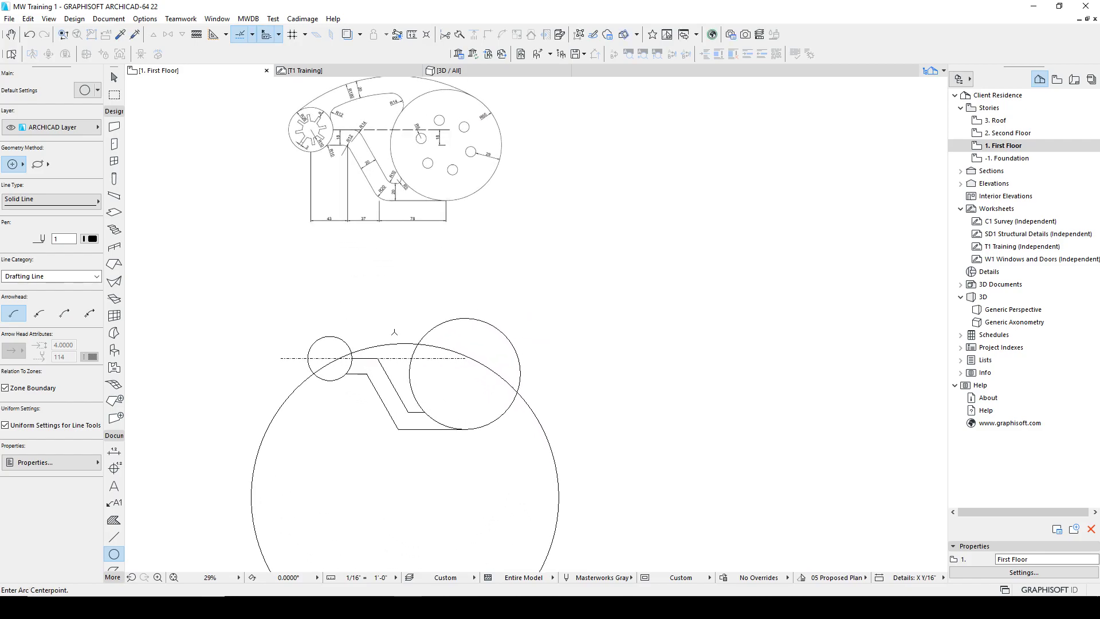
left_click(399, 350, "shift")
scroll(399, 352, "down", 2)
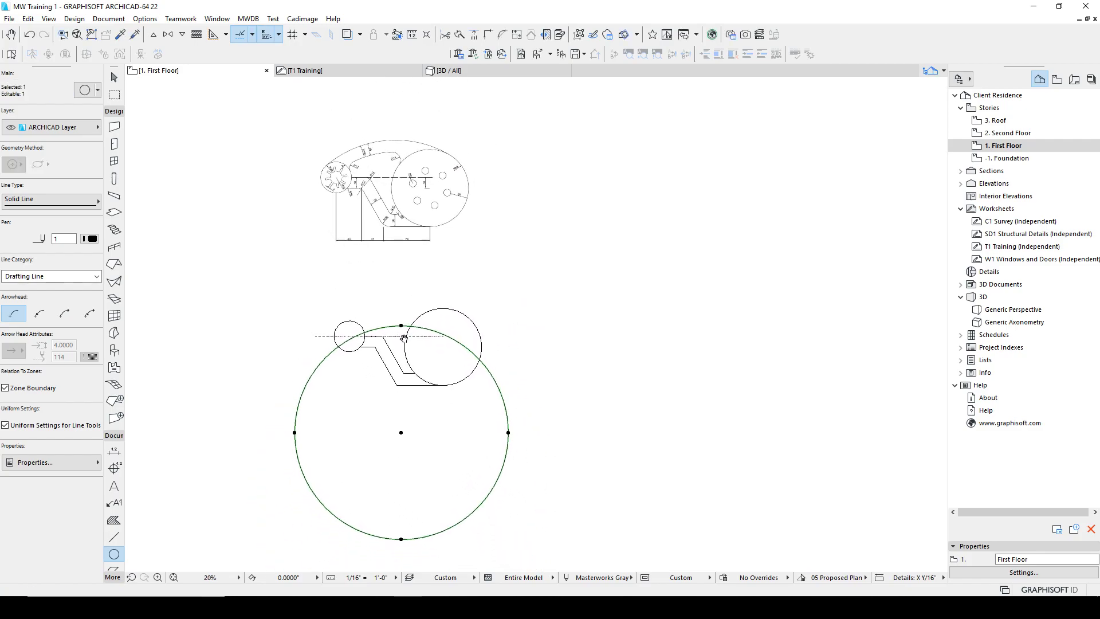
scroll(327, 144, "up", 3)
scroll(347, 192, "down", 2)
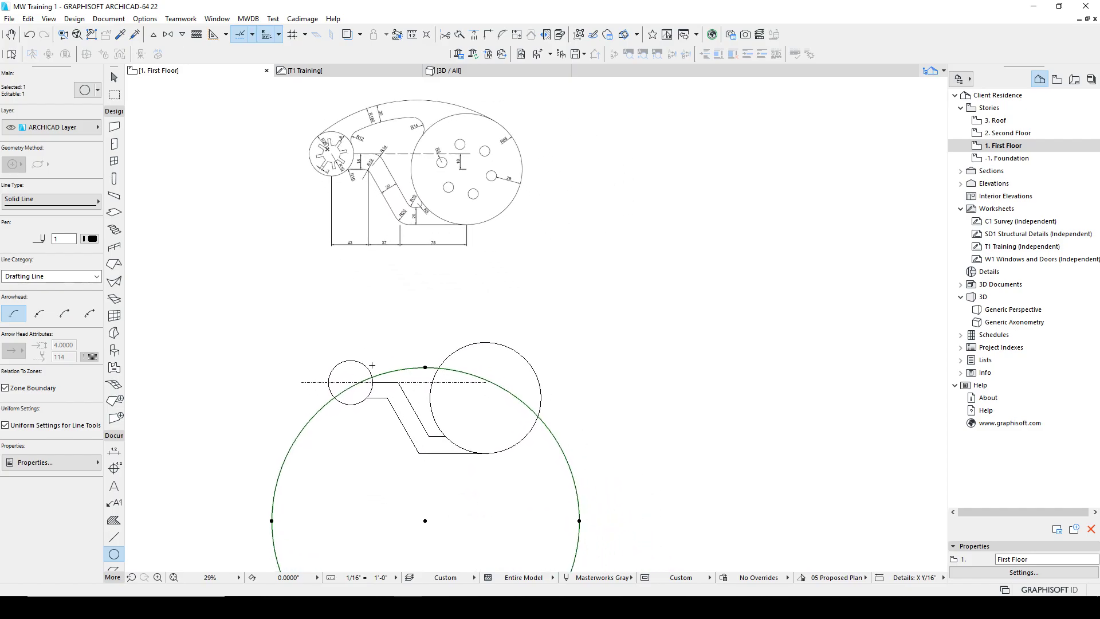
key("Escape")
key("Escape")
mouse_move(407, 362)
middle_mouse_down()
mouse_move(402, 397)
mouse_move(379, 372)
mouse_move(381, 312)
mouse_move(388, 368)
middle_mouse_up()
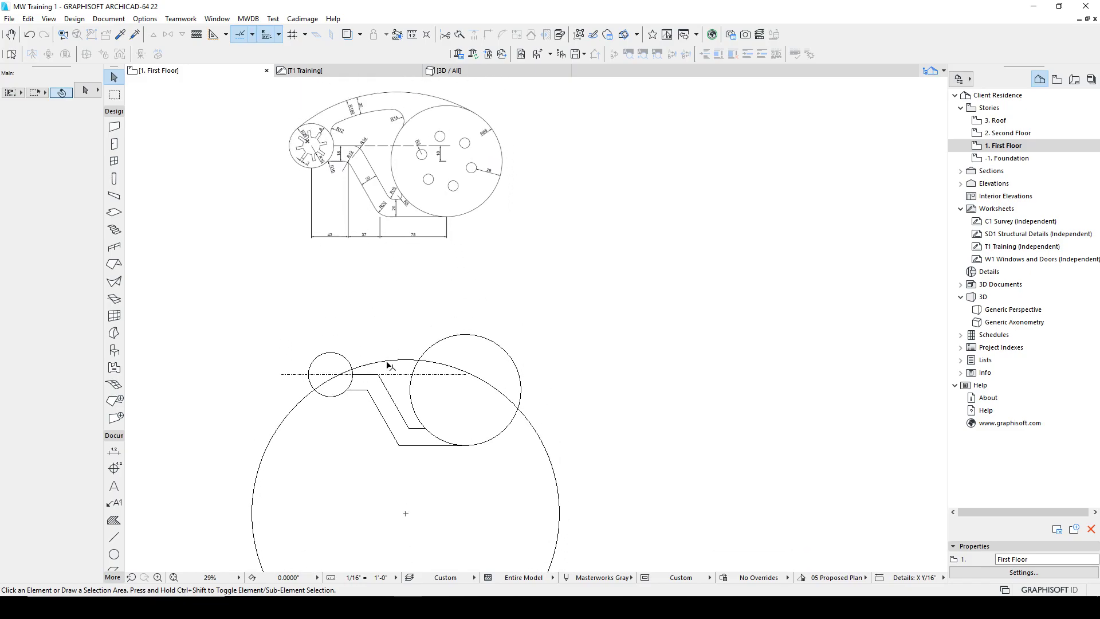
left_click(389, 365)
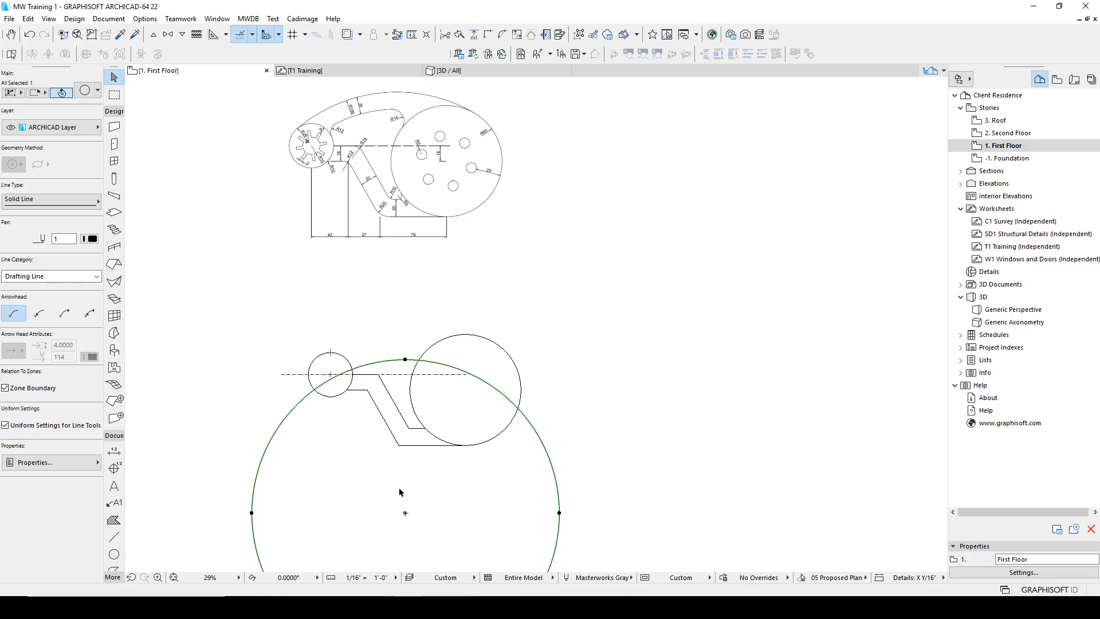
key("Escape")
middle_click_drag(341, 334, 366, 304)
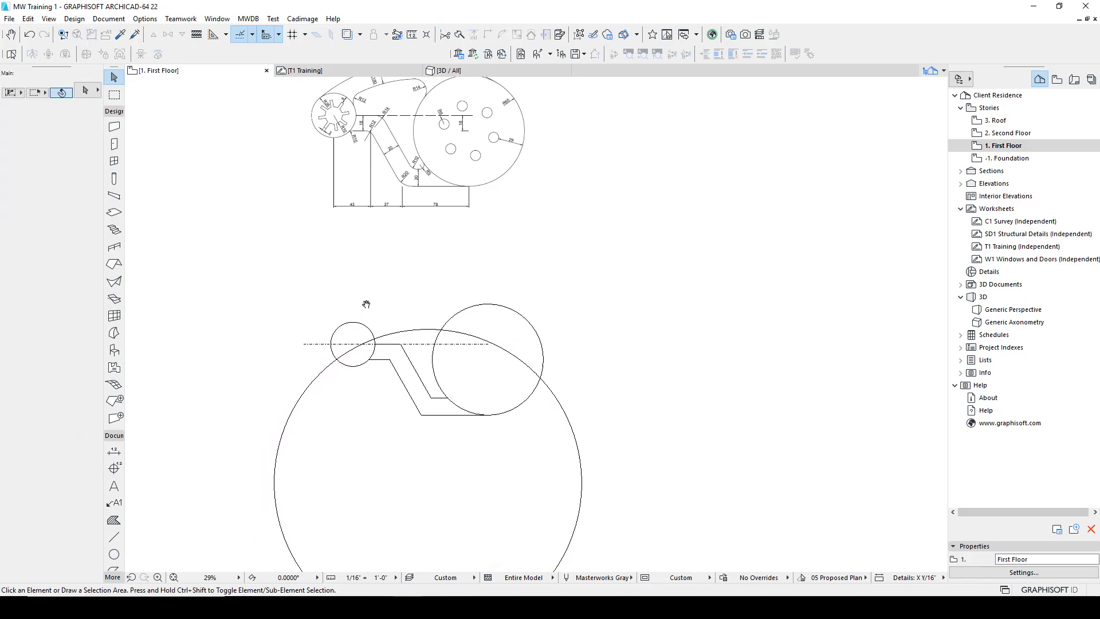
scroll(378, 349, "up", 3)
scroll(454, 337, "down", 3)
middle_click_drag(475, 341, 461, 386)
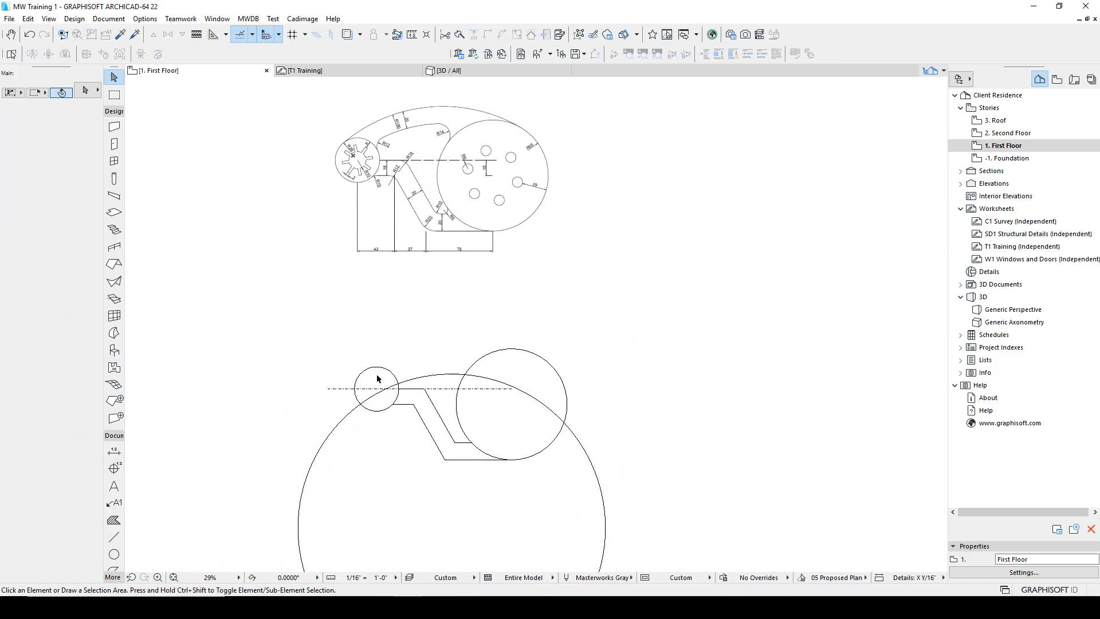
Draw a diagonal construction line from the small circle's center down past the level of the 180-foot circle's center.
key("l")
left_click(376, 388)
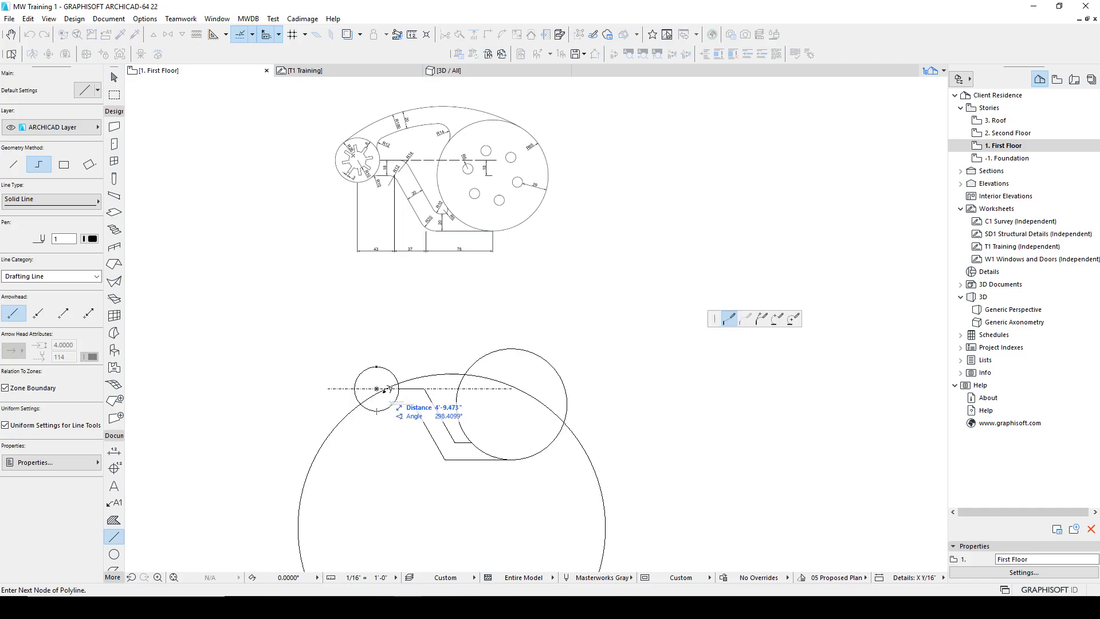
middle_click_drag(449, 497, 412, 364)
double_click(440, 385)
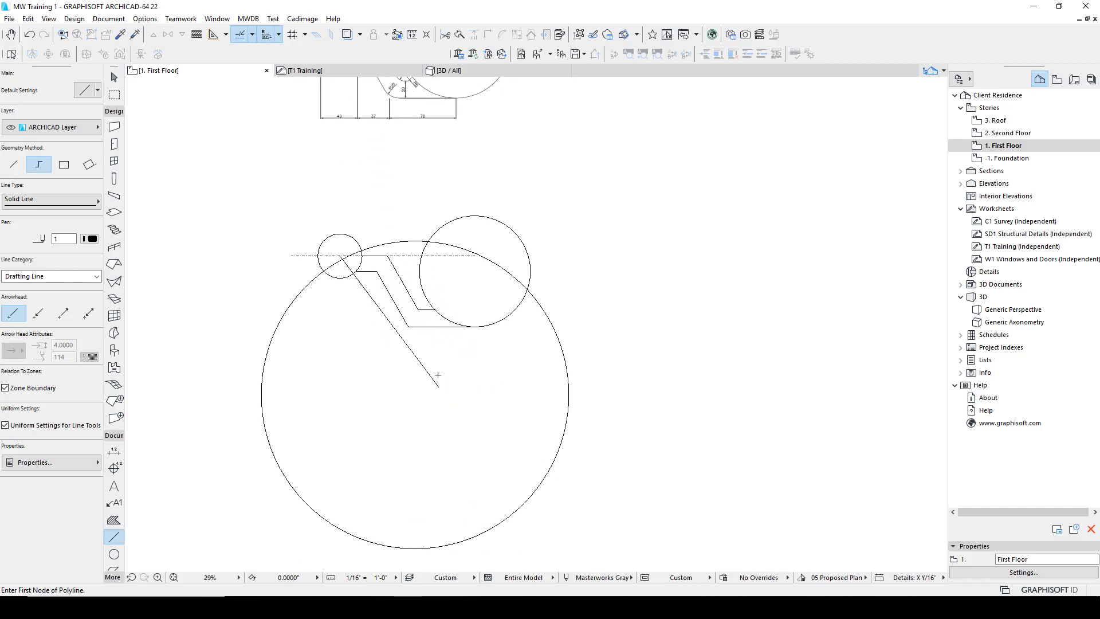
left_click(414, 241, "shift")
key("Escape")
key("Escape")
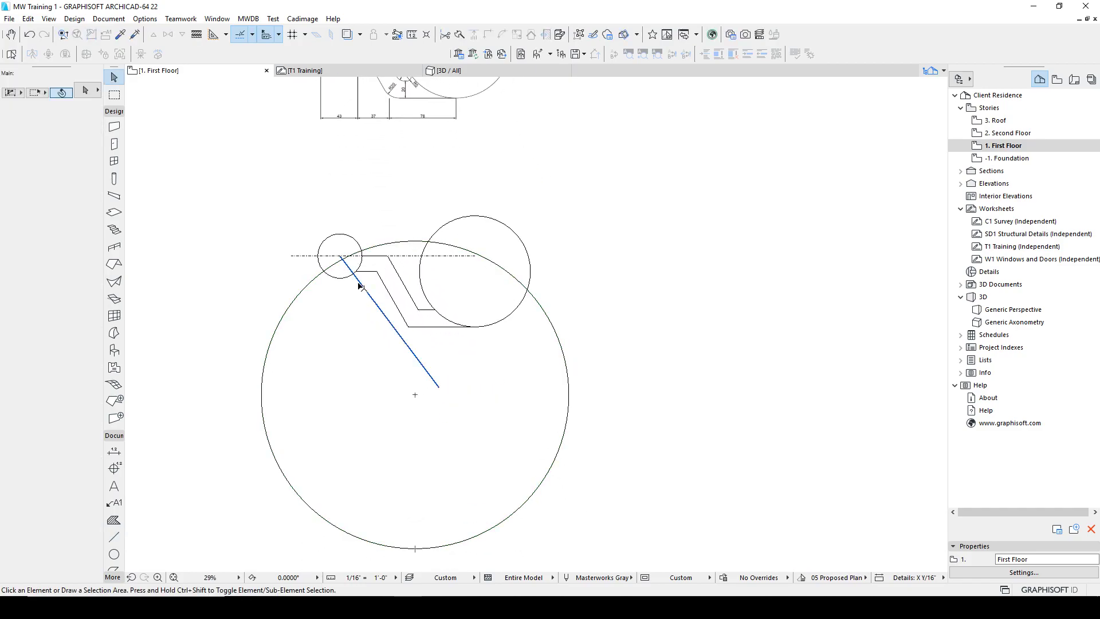
Extend the construction line's upper end beyond the small circle's outline.
left_click(357, 280)
left_click(340, 256)
left_click(313, 220)
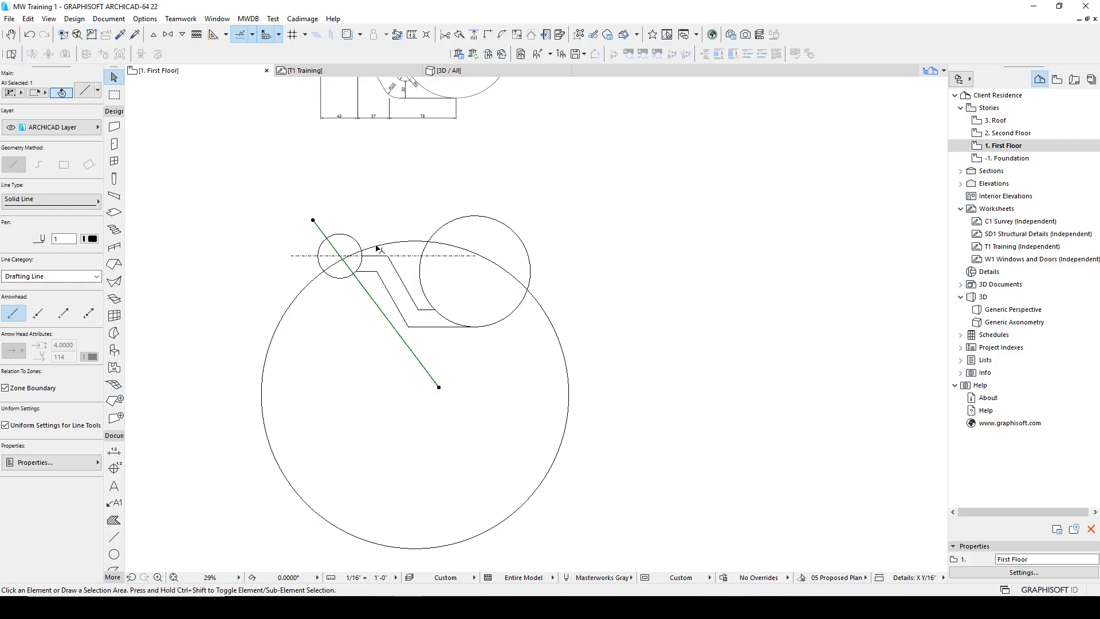
Move the 180-foot circle by its center onto the diagonal construction line.
left_click(348, 257)
scroll(350, 263, "up", 2)
key("ctrl+d")
scroll(344, 306, "down", 2)
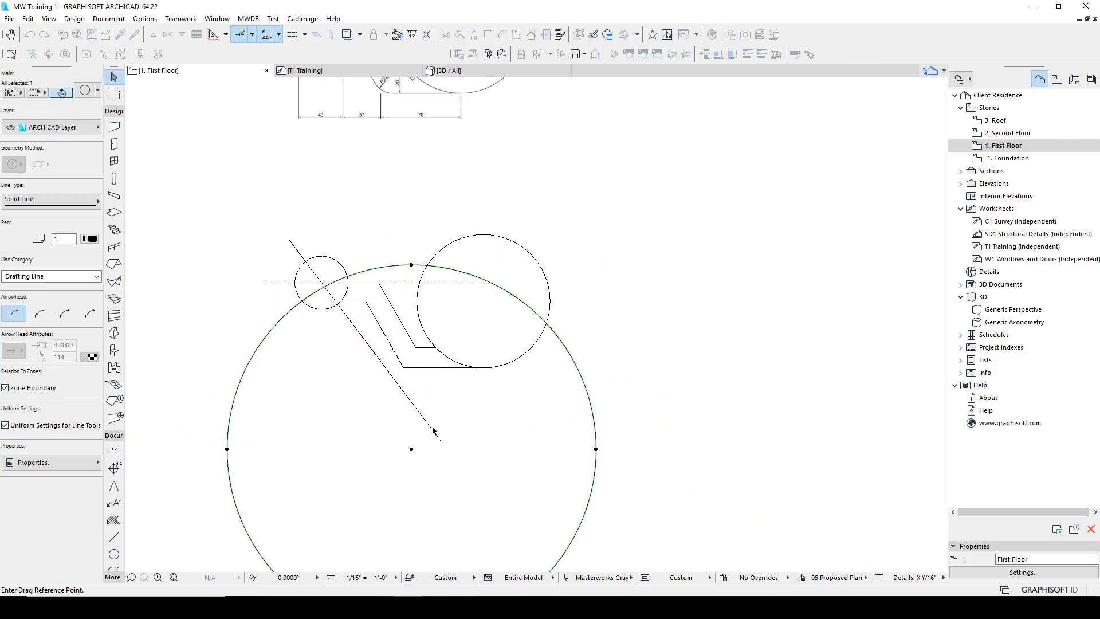
left_click(412, 449)
left_click(420, 412)
scroll(284, 226, "up", 4)
scroll(283, 238, "up", 2)
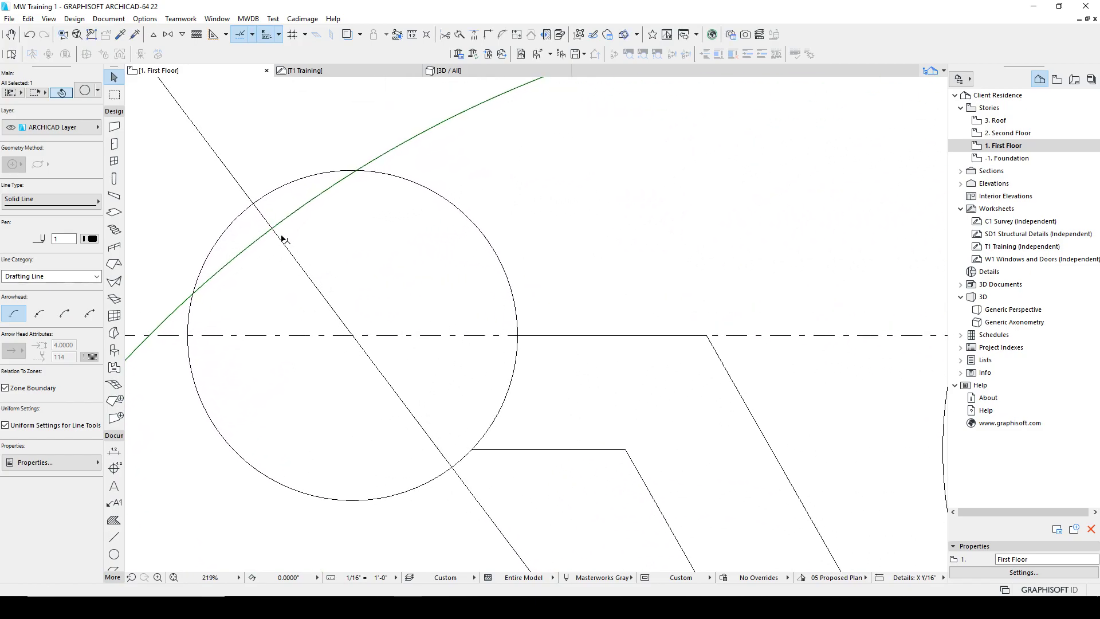
Move the 180-foot circle along the construction line from its crossing point to the line's upper crossing with the small circle.
key("ctrl+d")
left_click(272, 230)
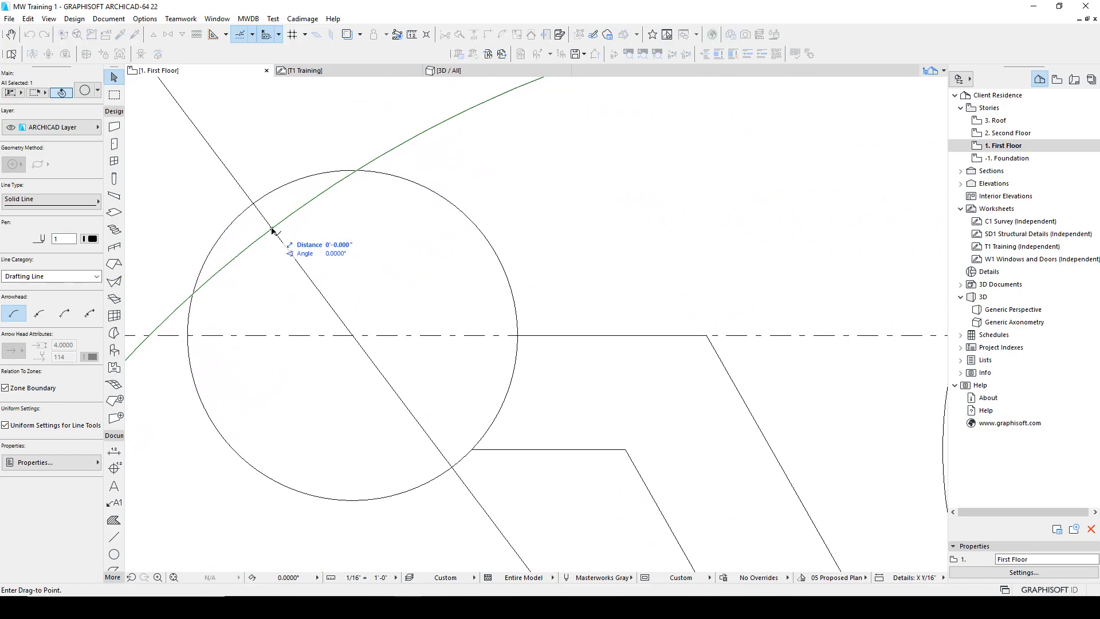
left_click(254, 204)
left_click(311, 212)
Examine where the 180-foot circle touches the small circle and how the construction line passes through both centers.
scroll(311, 264, "down", 2)
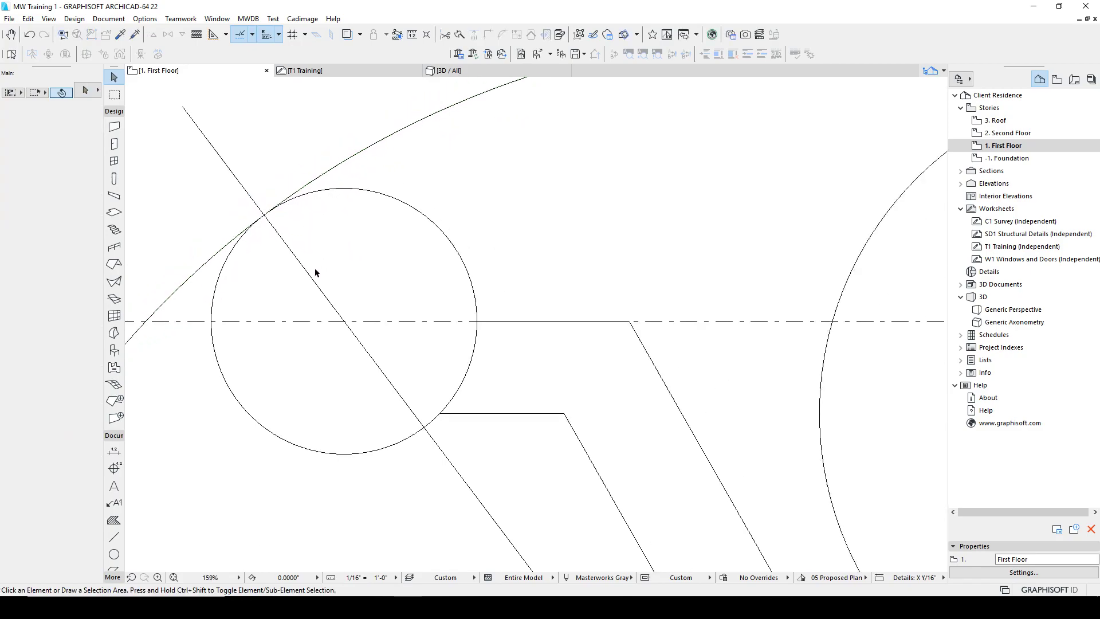
scroll(321, 277, "down", 4)
scroll(329, 264, "up", 4)
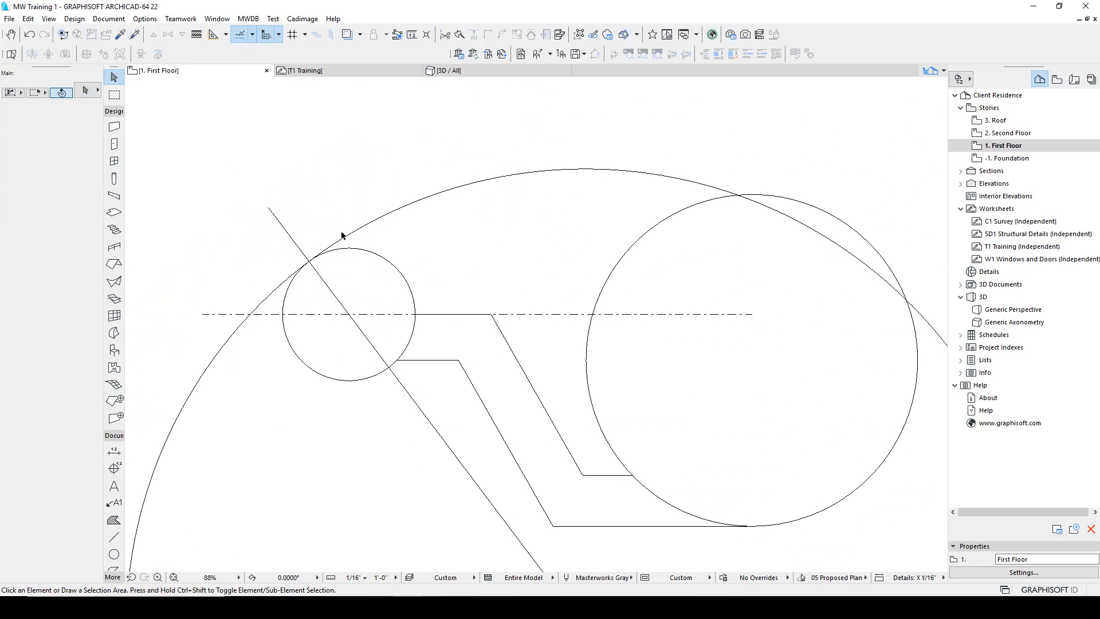
scroll(520, 225, "down", 3)
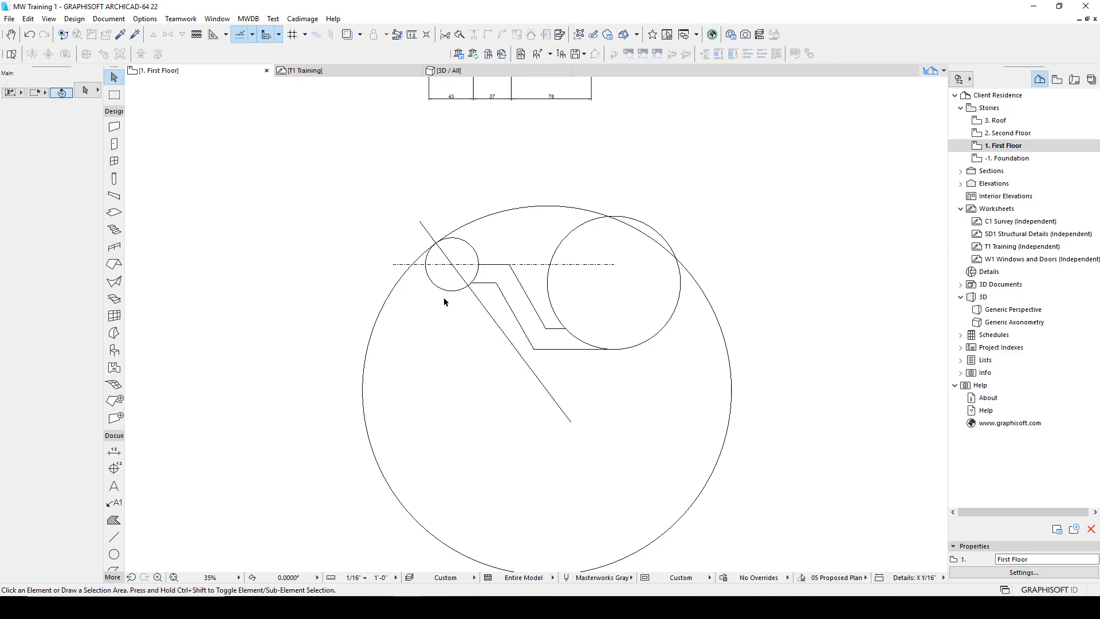
left_click(481, 218)
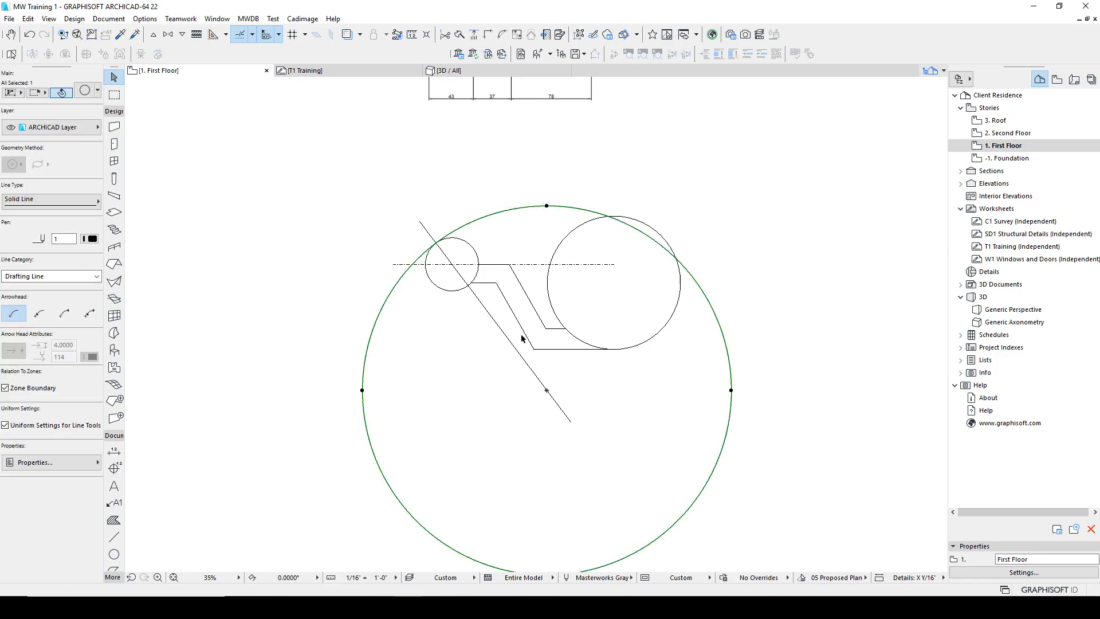
key("Escape")
scroll(449, 252, "up", 3)
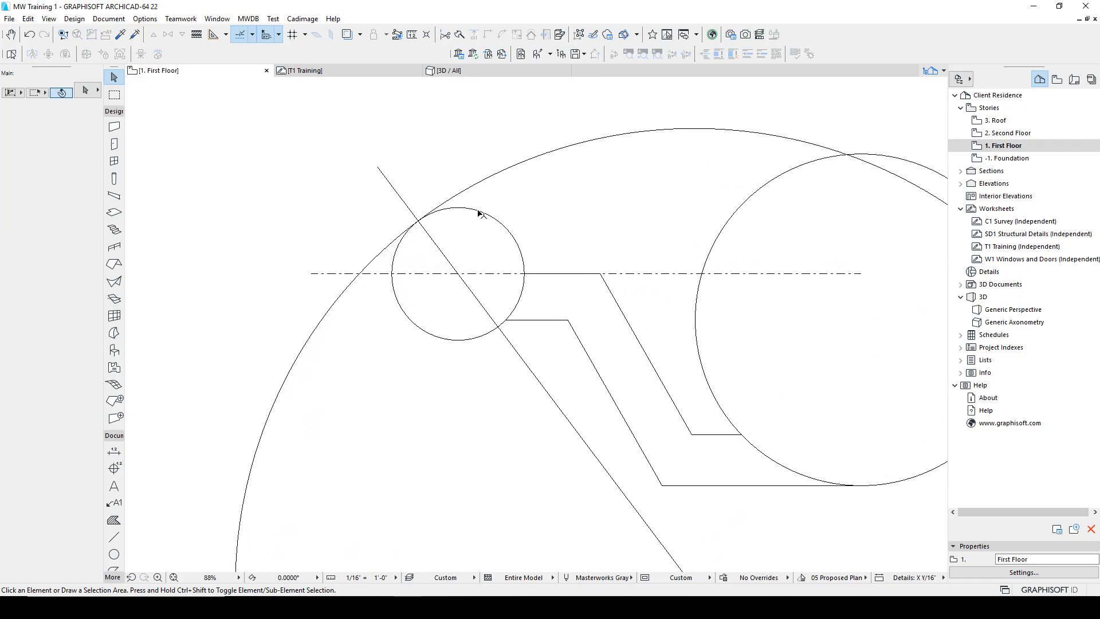
left_click(480, 213)
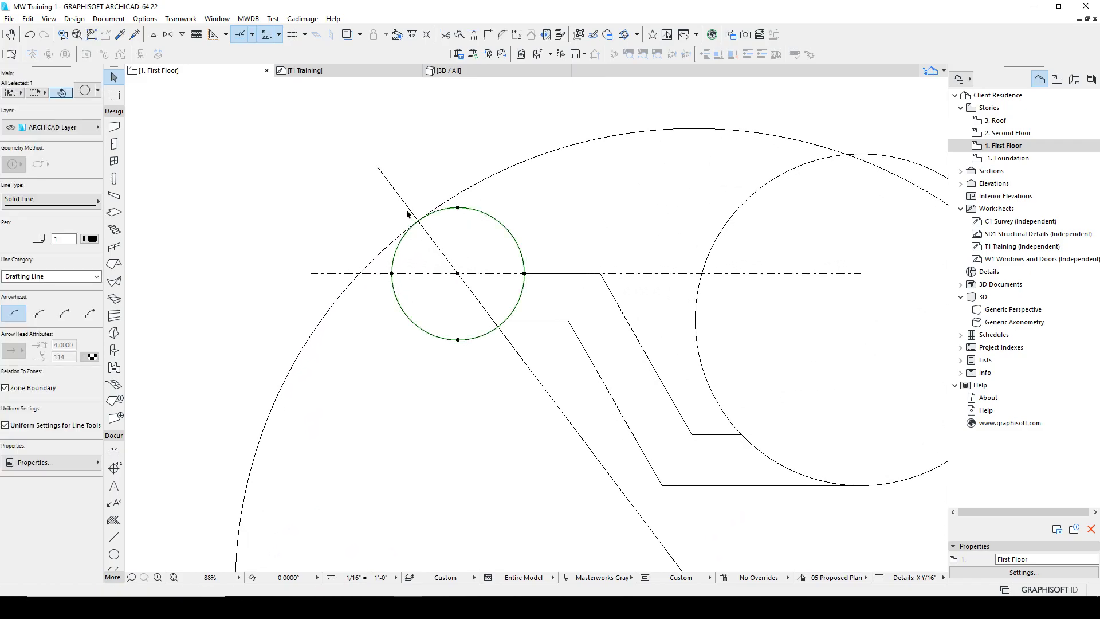
scroll(439, 251, "down", 2)
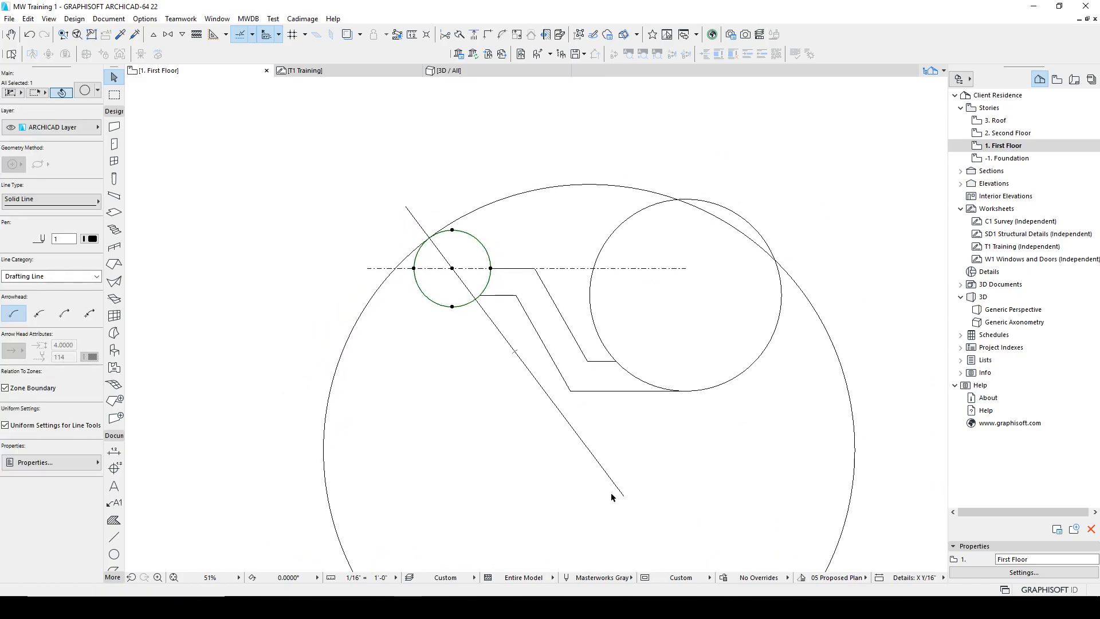
left_click(535, 190)
scroll(458, 281, "up", 3)
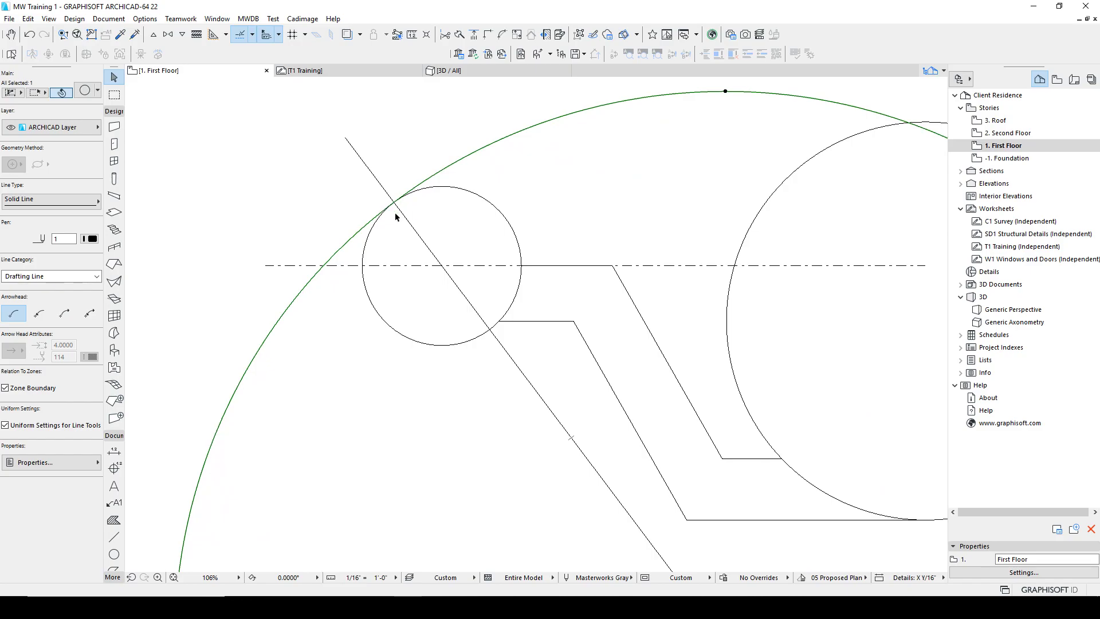
scroll(394, 213, "down", 3)
scroll(773, 214, "up", 1)
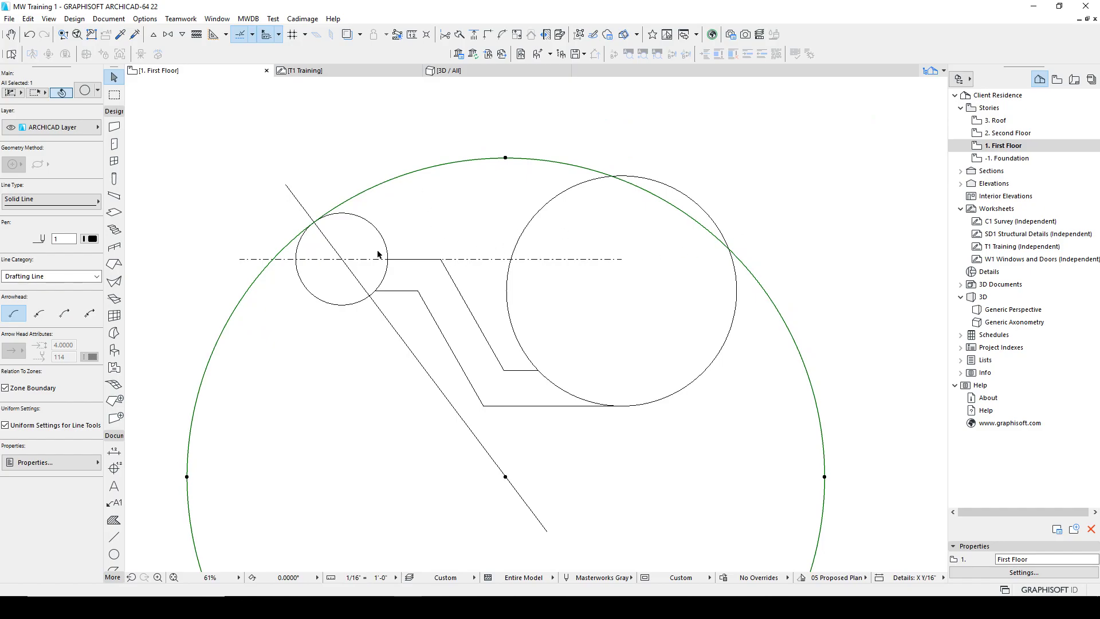
Rotate the 180-foot circle about 4 degrees counterclockwise around the small circle's center.
key("ctrl+e")
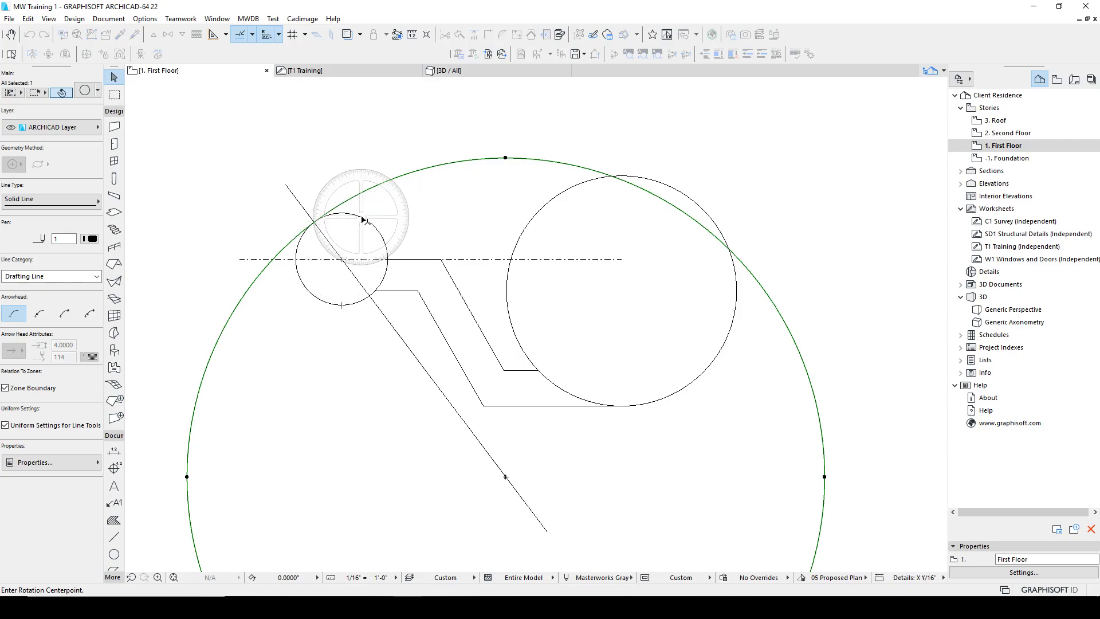
left_click(342, 259)
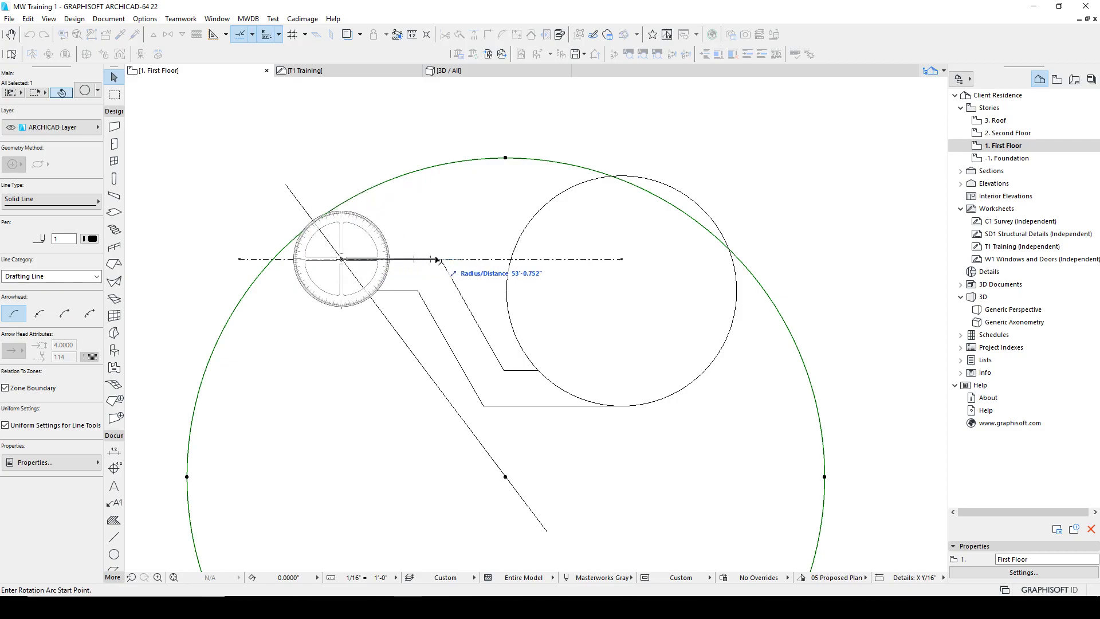
left_click(467, 259)
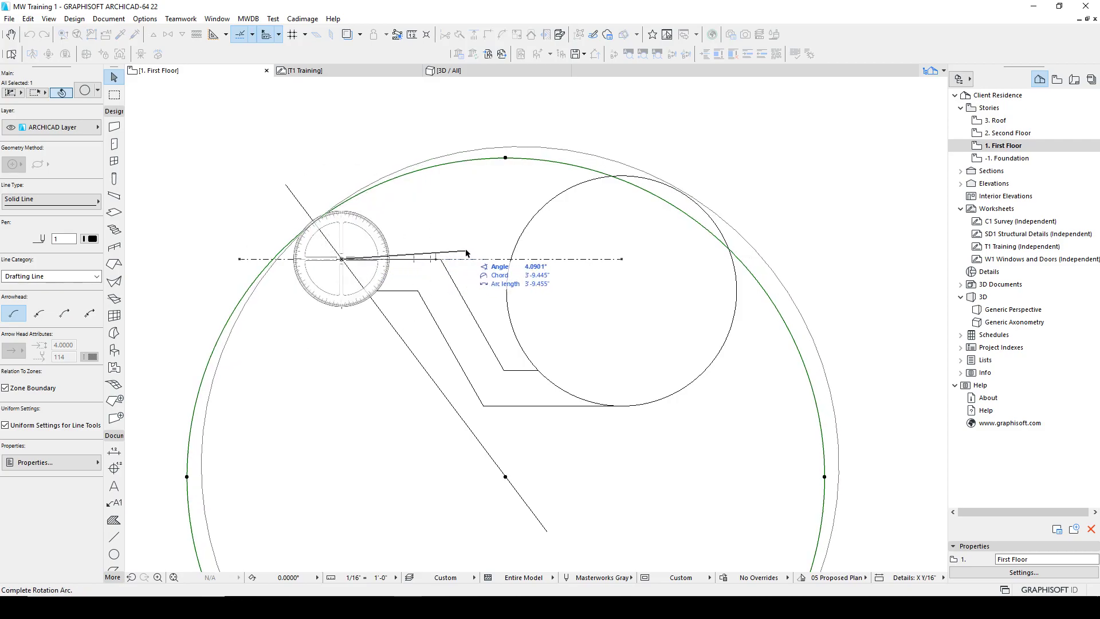
left_click(832, 228)
left_click(705, 302)
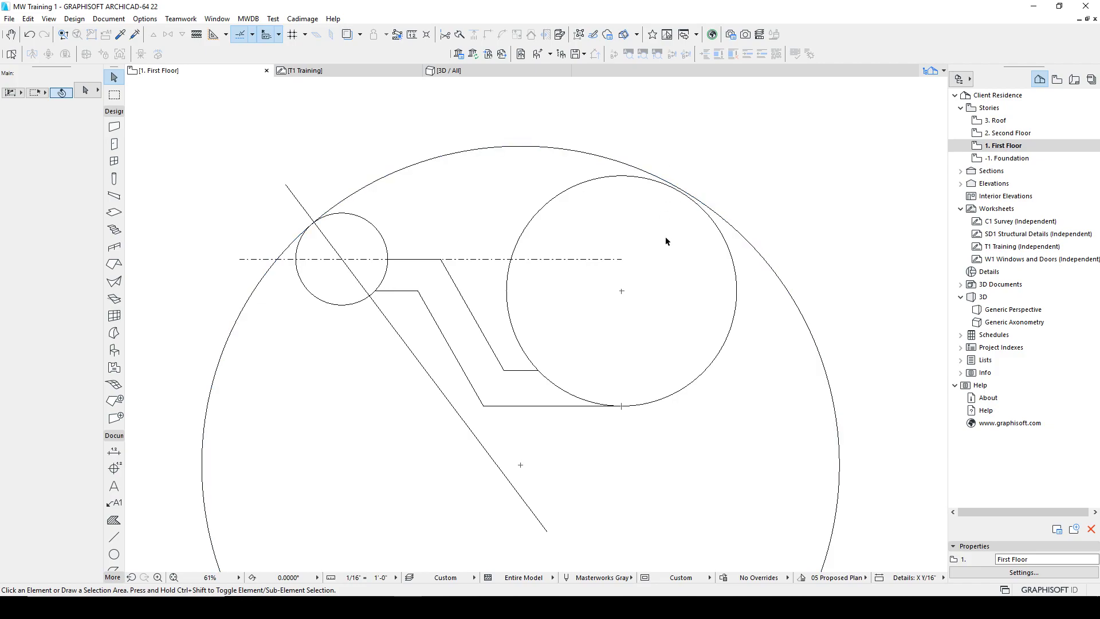
Rotate the 180-foot circle about 1.2 degrees clockwise around the small circle's center so it crosses the second circle's upper edge.
scroll(753, 258, "down", 2)
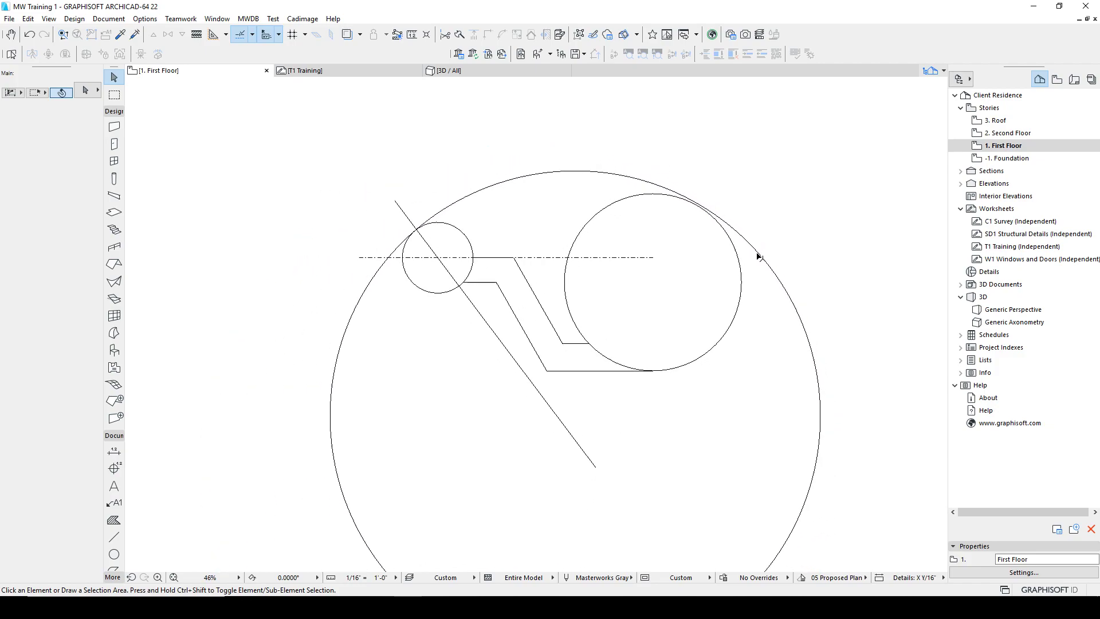
scroll(725, 222, "up", 2)
left_click(643, 180)
key("ctrl+e")
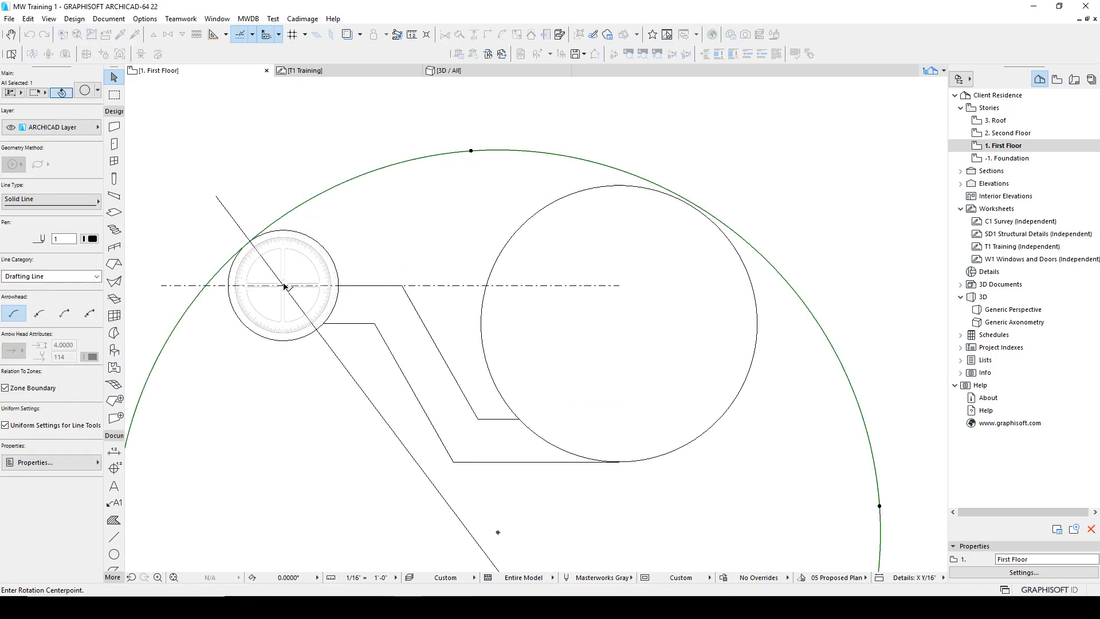
left_click(284, 285)
left_click(410, 196)
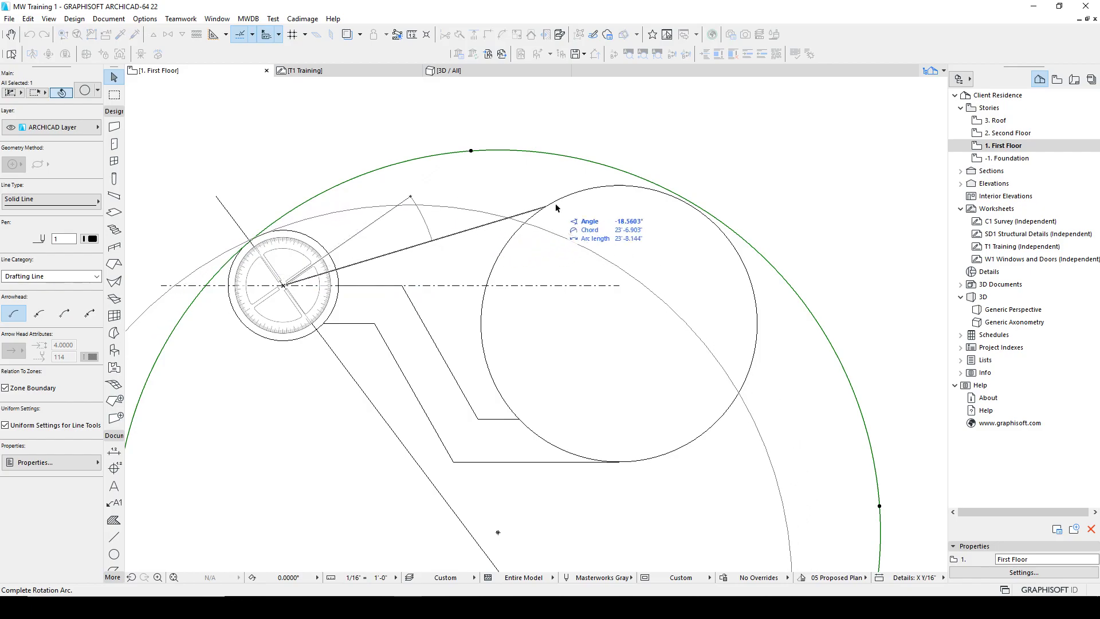
left_click(534, 120)
key("Escape")
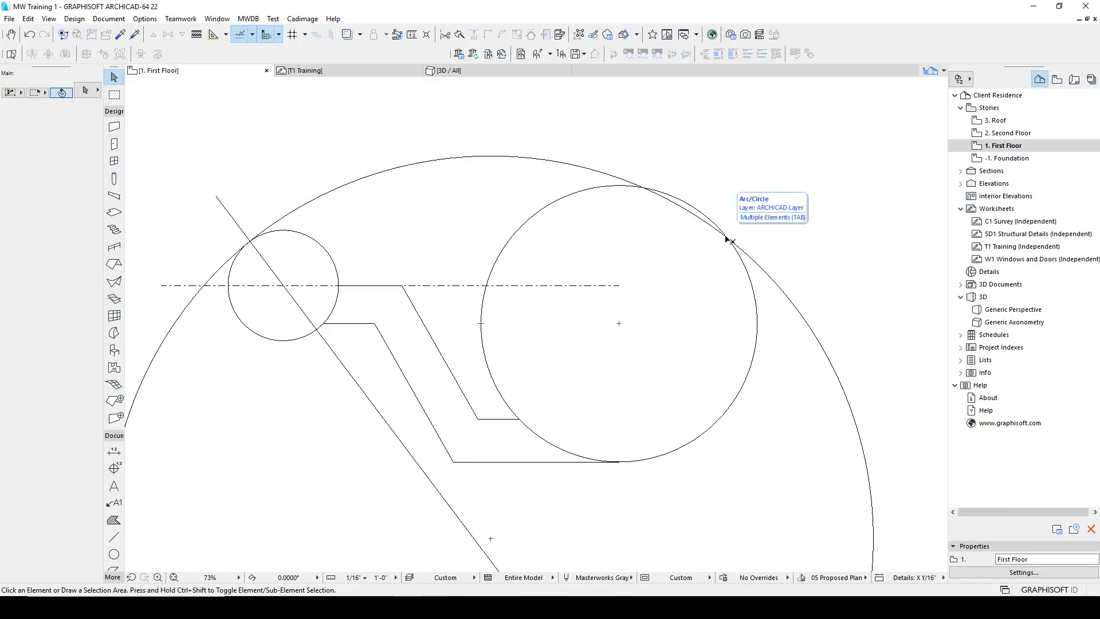
Set the halfway snap points to be generated between intersection points.
key("l")
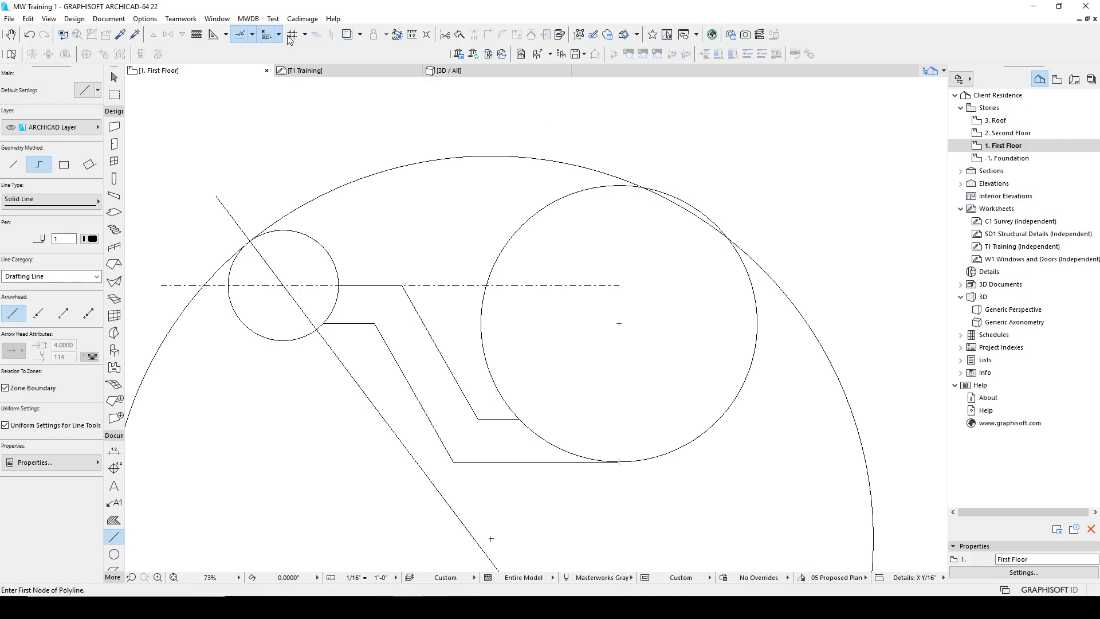
left_click(253, 34)
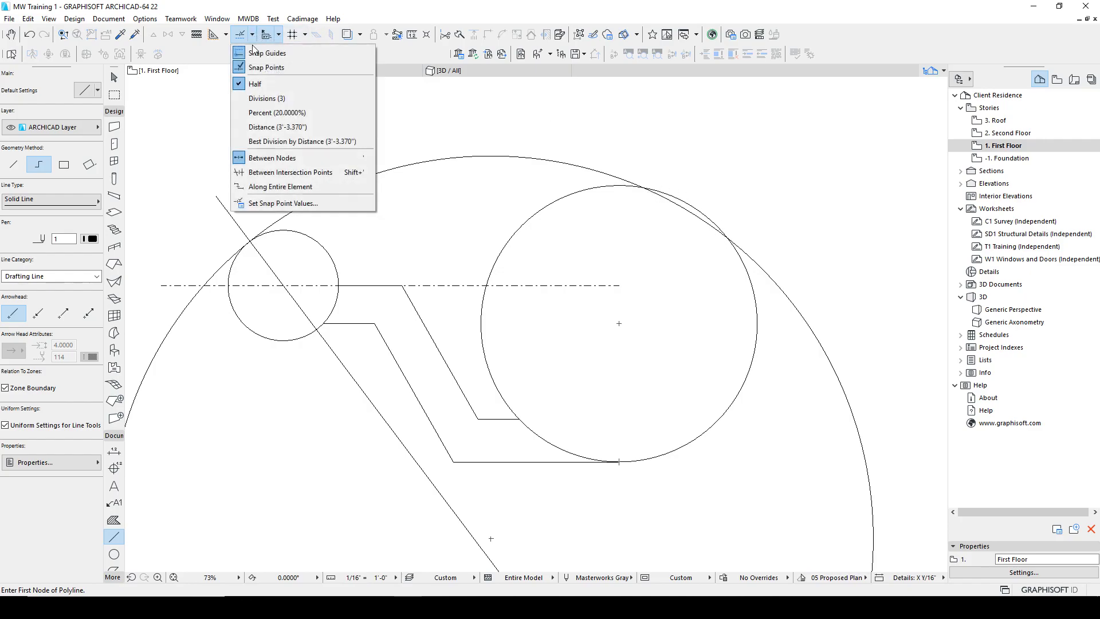
left_click(285, 172)
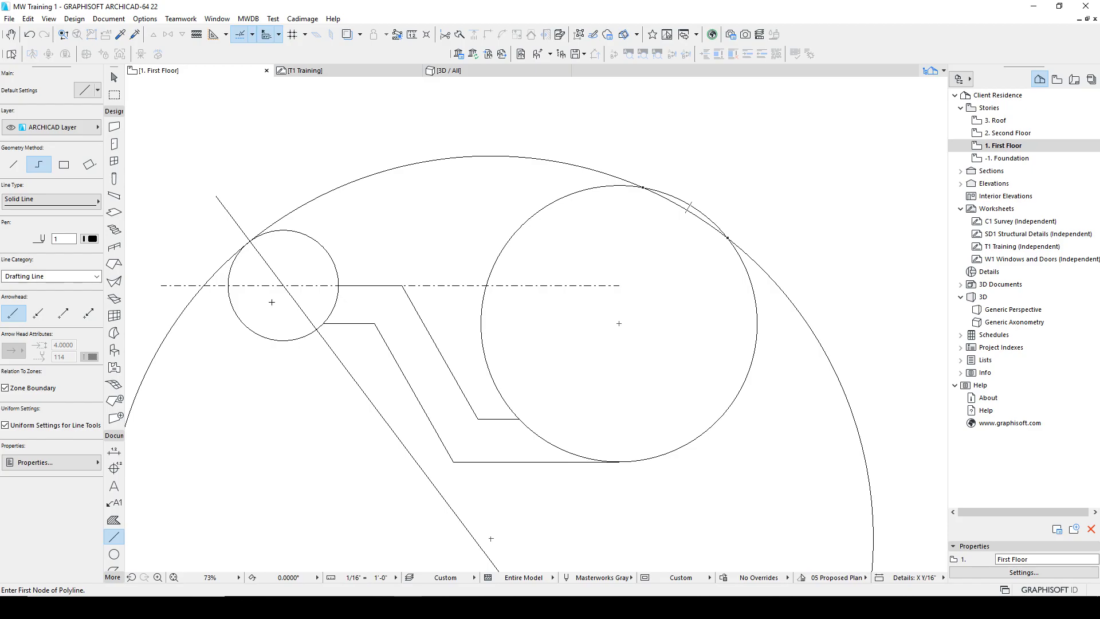
Draw a short helper arc centered on the small circle, starting halfway between the two crossings on the second circle, radius about 194.5 feet.
key("c")
left_click(283, 285)
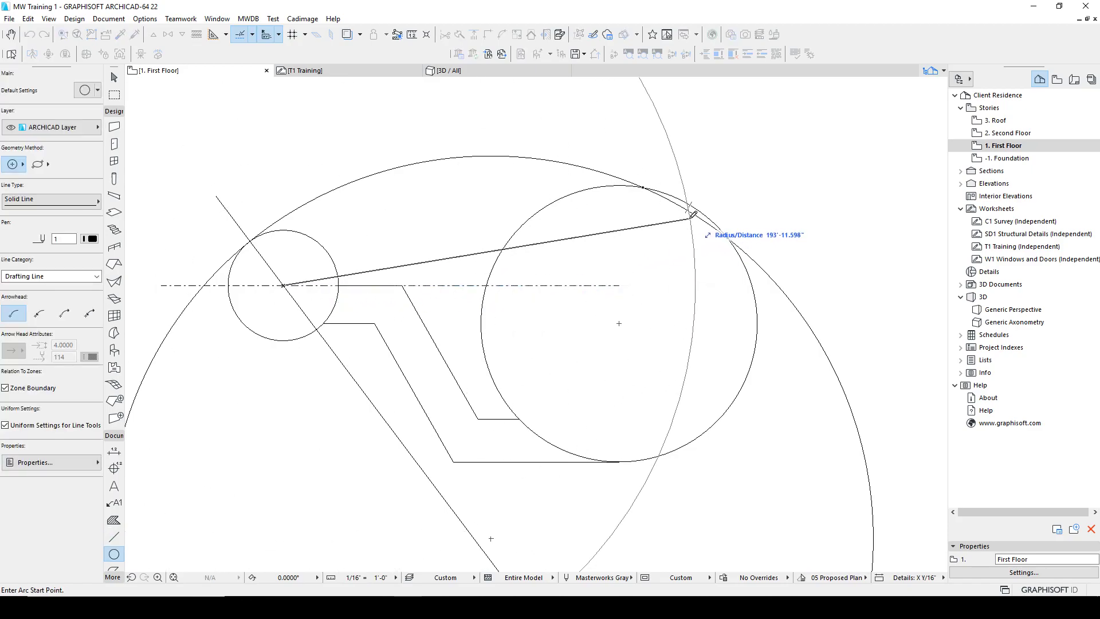
scroll(693, 216, "up", 3)
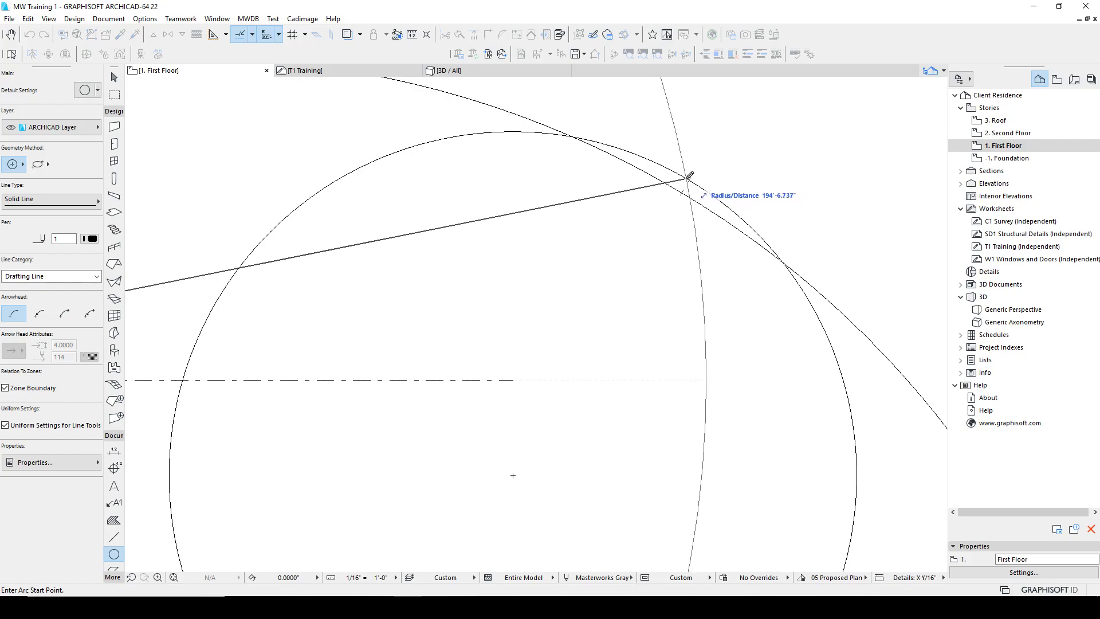
left_click(691, 178)
left_click(707, 314)
scroll(707, 310, "down", 5)
middle_click_drag(707, 310, 695, 271)
Rotate the 180-foot circle around the small circle's center from its crossing with the helper arc to the arc's upper endpoint.
left_click(628, 202, "shift")
key("ctrl+e")
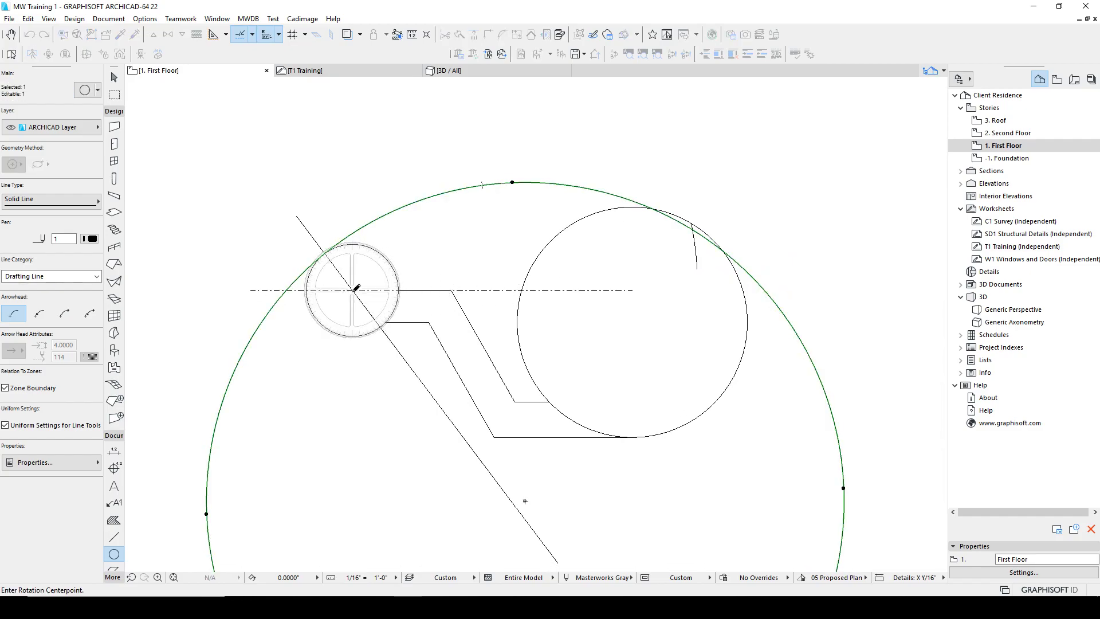
left_click(353, 288)
scroll(688, 217, "up", 3)
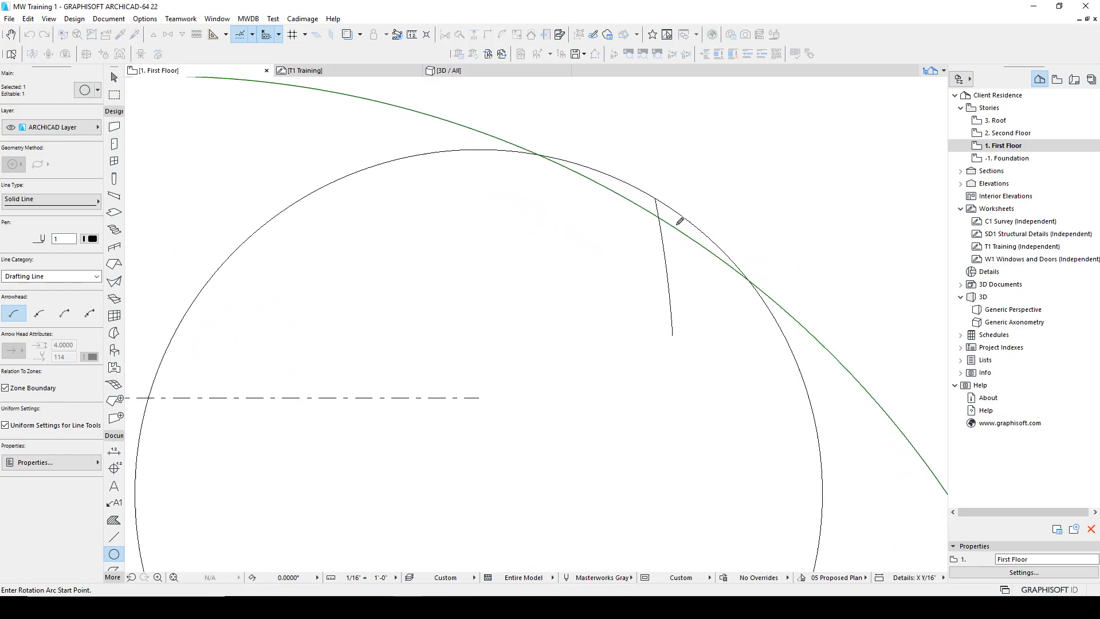
left_click(663, 217)
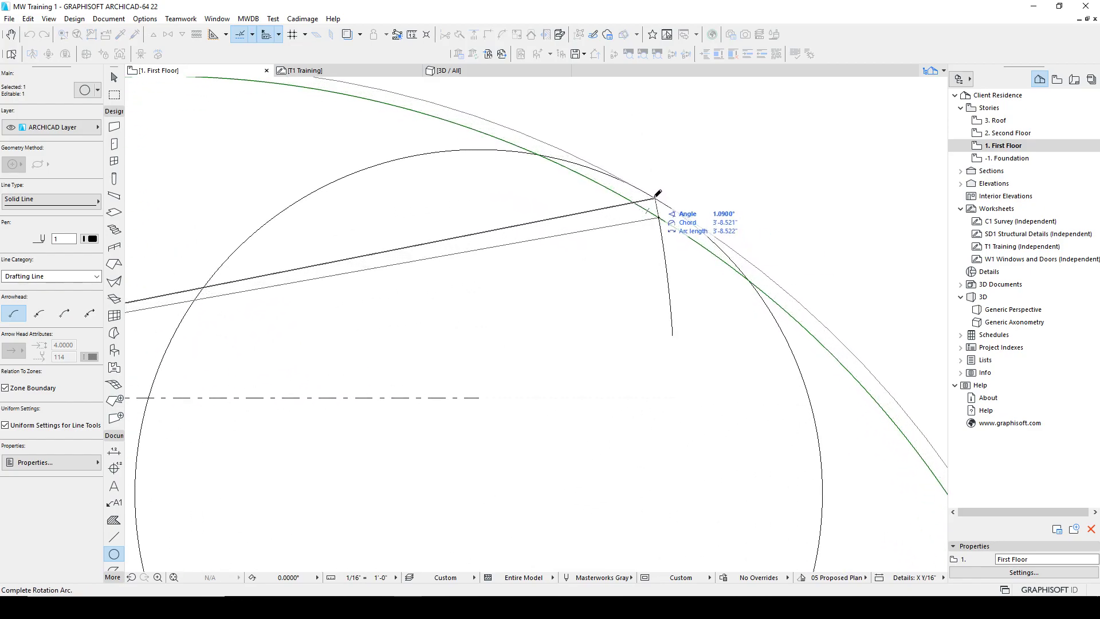
left_click(675, 196)
Delete the short helper arc at the second circle's tangent point.
key("Escape")
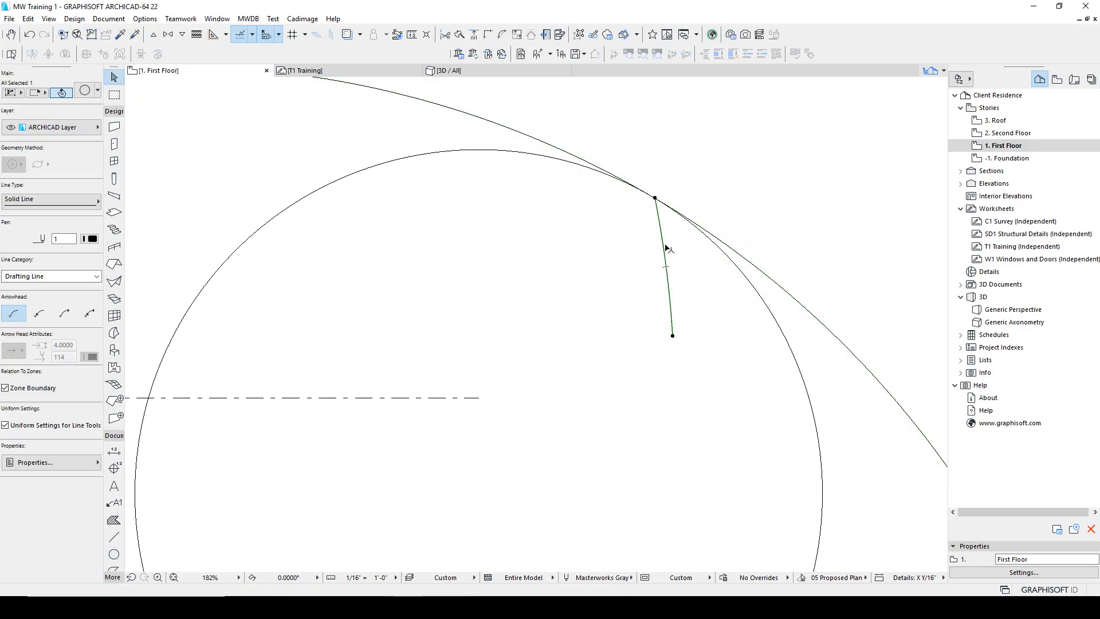
scroll(658, 261, "down", 3)
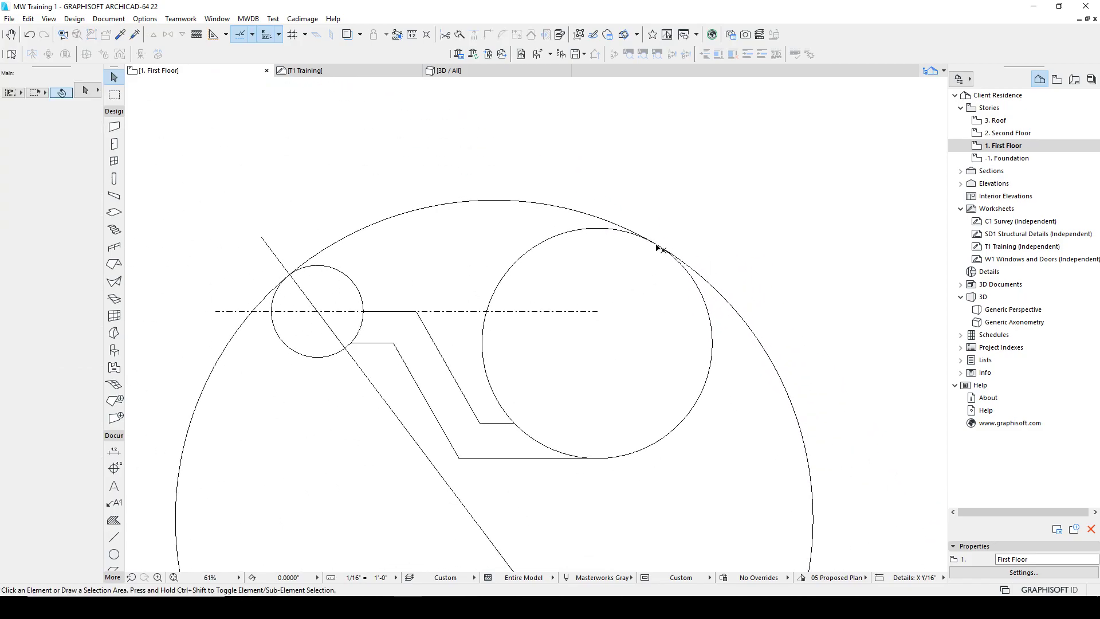
scroll(662, 323, "down", 1)
scroll(662, 320, "down", 1)
middle_click_drag(662, 320, 652, 270)
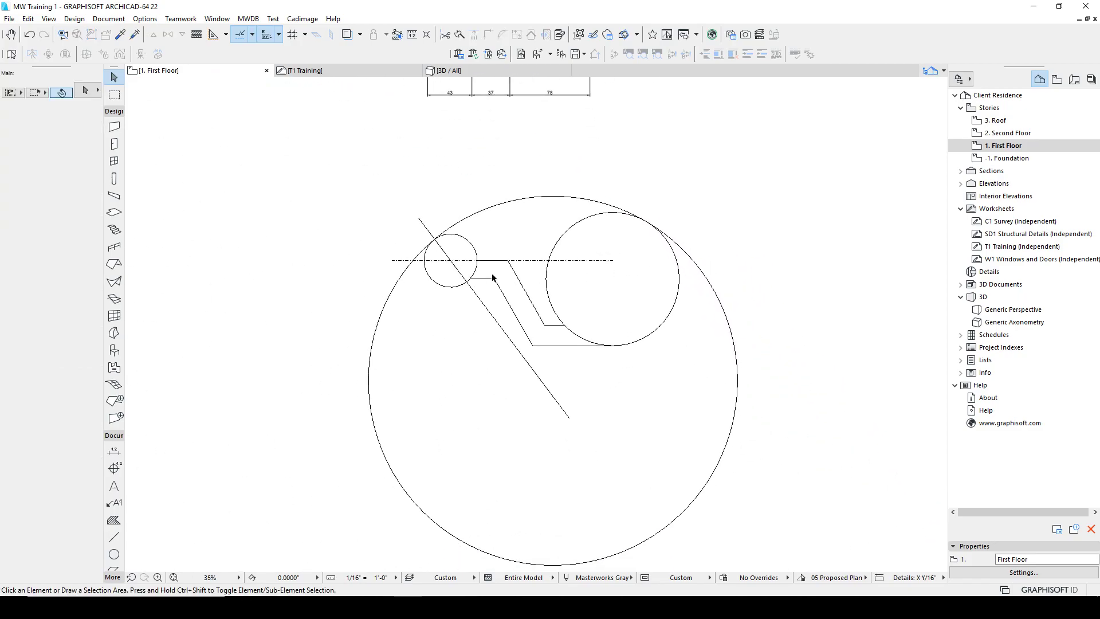
Trim the 180-foot circle down to the upper arc between its tangent points on the small and large circles.
left_click(409, 276, "ctrl")
scroll(400, 252, "up", 5)
left_click(451, 252, "ctrl")
scroll(543, 273, "down", 2)
middle_click_drag(656, 290, 476, 370)
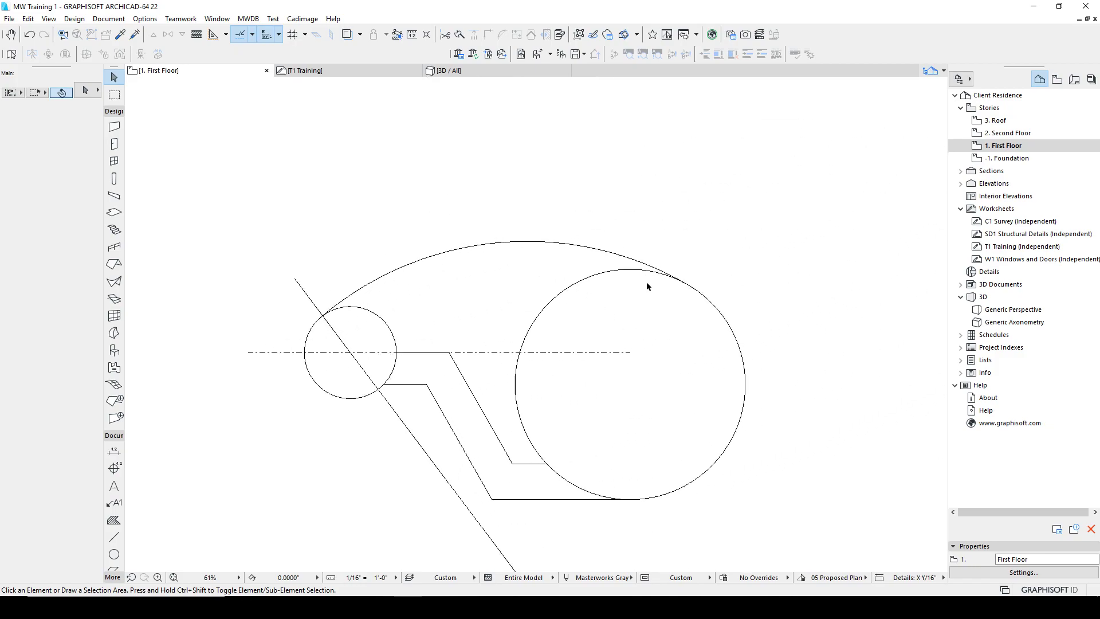
Delete the diagonal helper line running through the small circle's center.
scroll(665, 356, "down", 5)
middle_click_drag(664, 356, 614, 418)
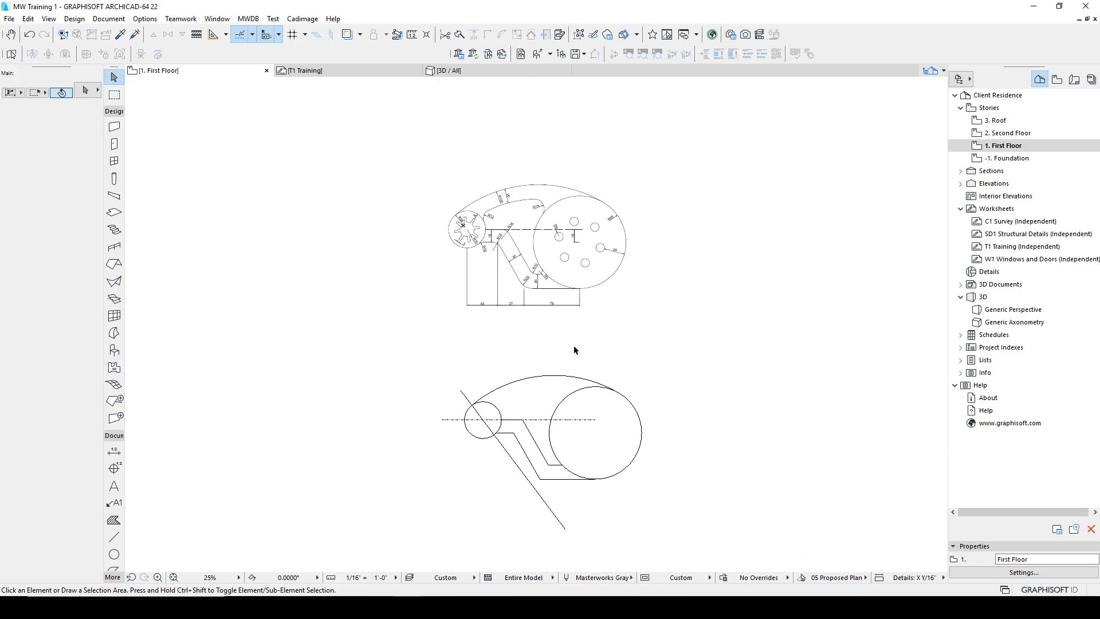
scroll(572, 342, "up", 3)
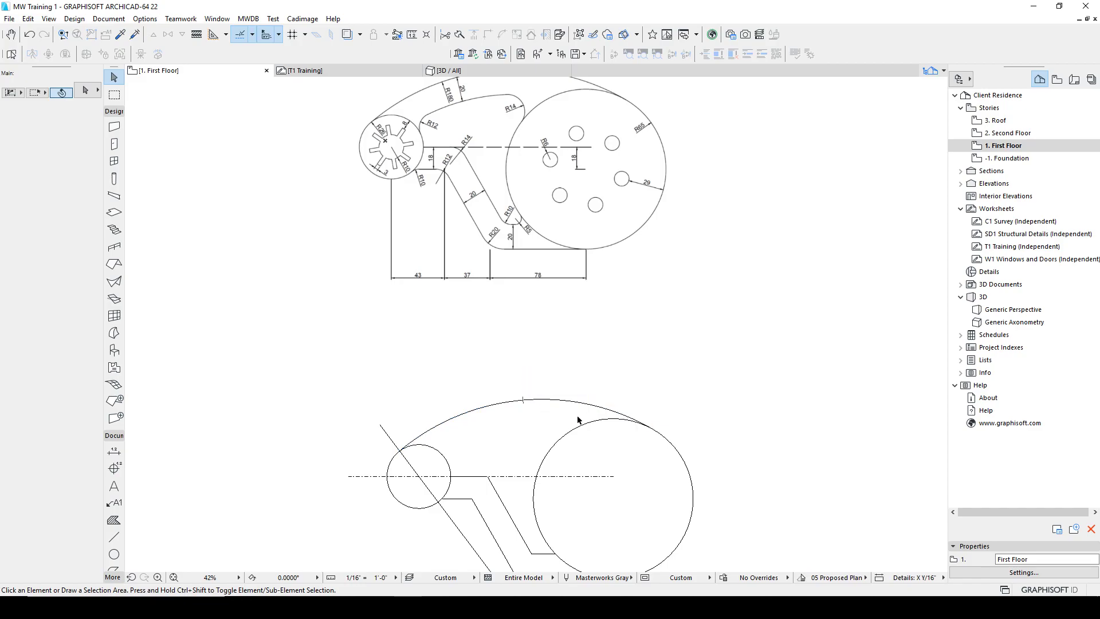
scroll(580, 421, "up", 3)
scroll(578, 339, "down", 3)
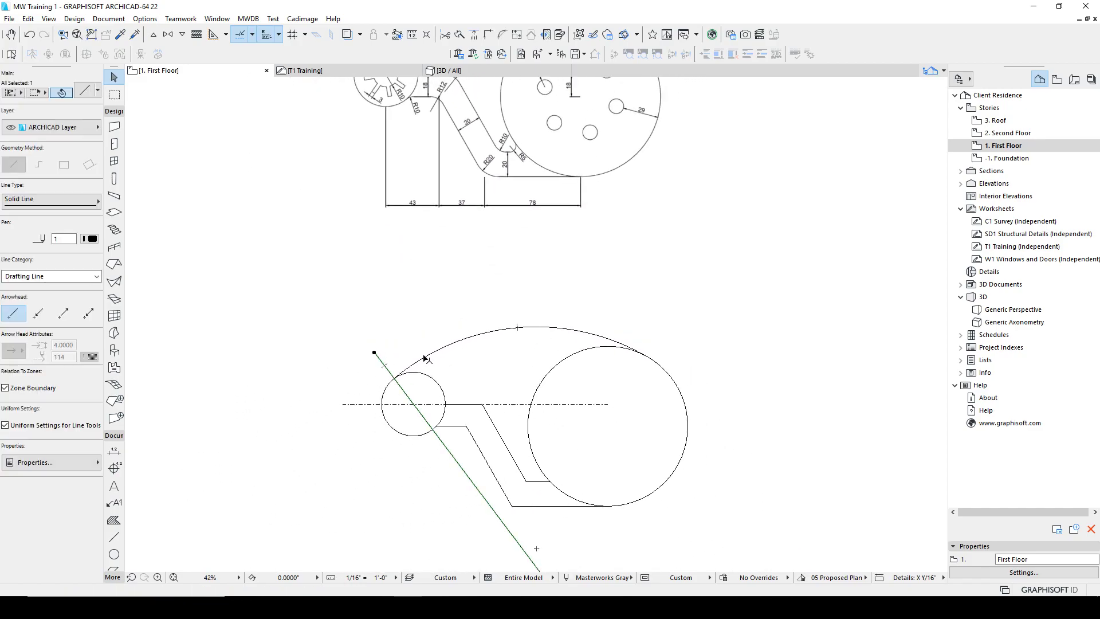
scroll(522, 341, "up", 4)
scroll(543, 310, "down", 3)
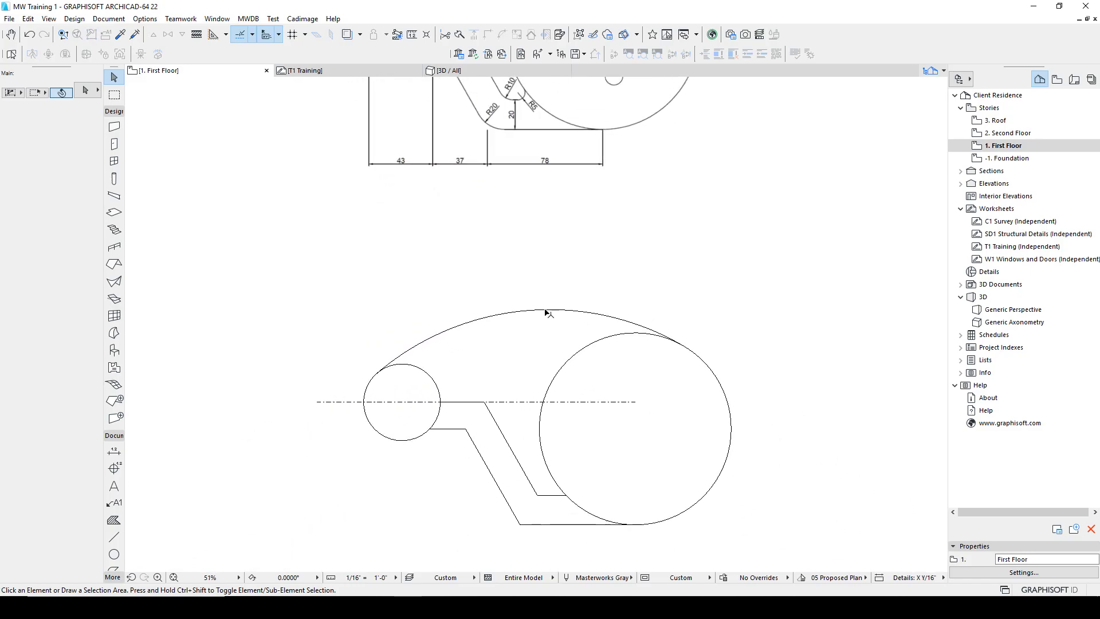
Offset a copy of the upper arc 20 feet inward, measured from the arc's topmost point.
left_click(545, 311)
scroll(531, 505, "down", 3)
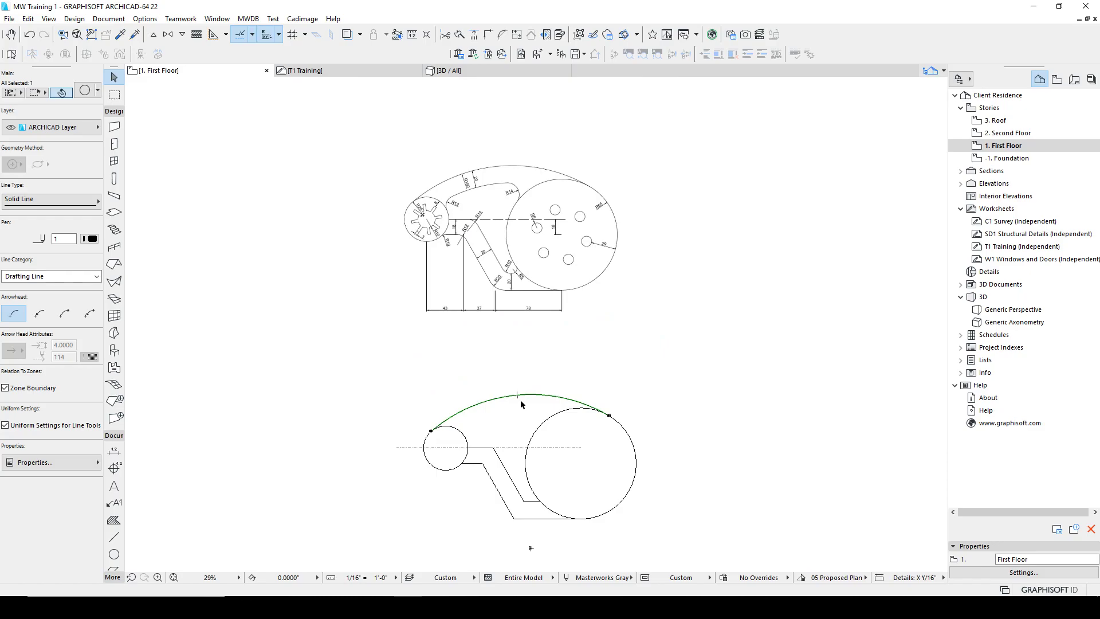
key("Escape")
scroll(520, 396, "up", 5)
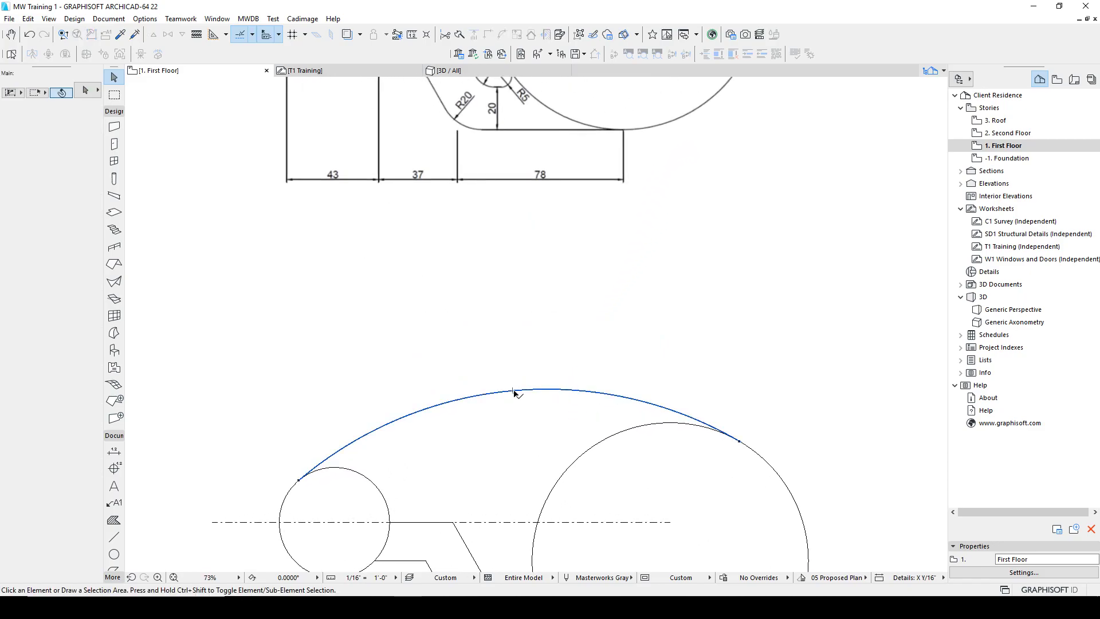
left_click(518, 393)
left_click(523, 390)
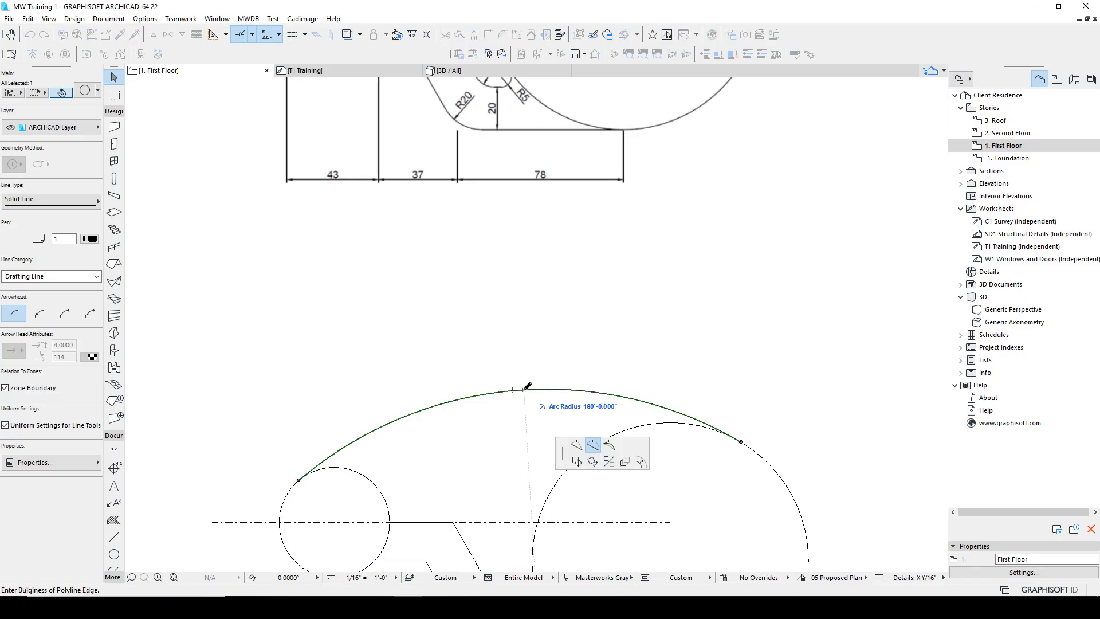
left_click(640, 462)
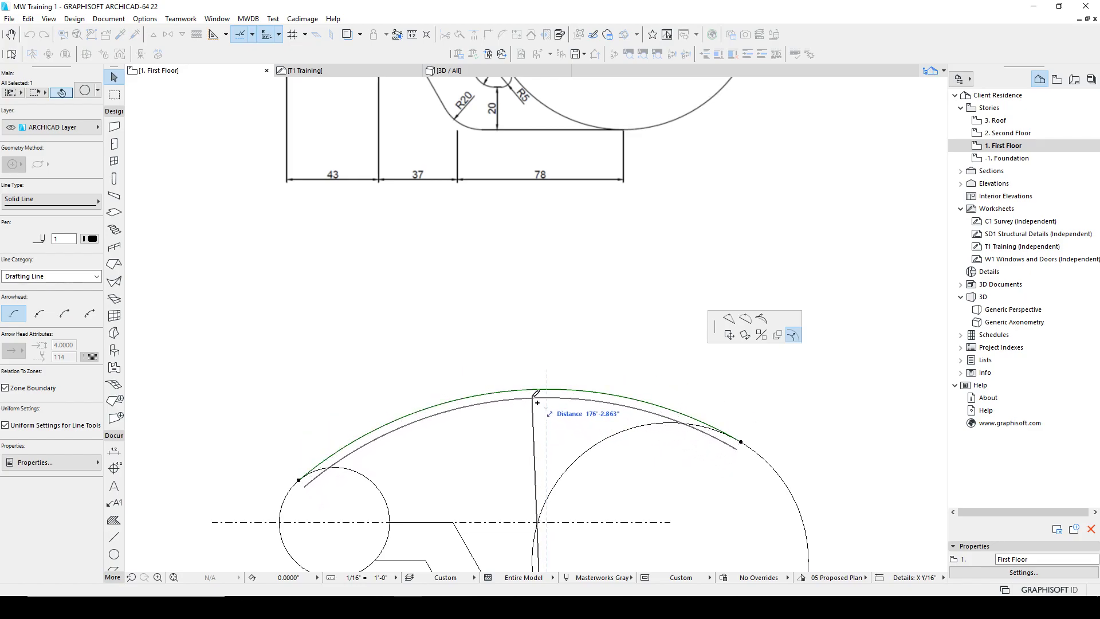
scroll(504, 366, "down", 3)
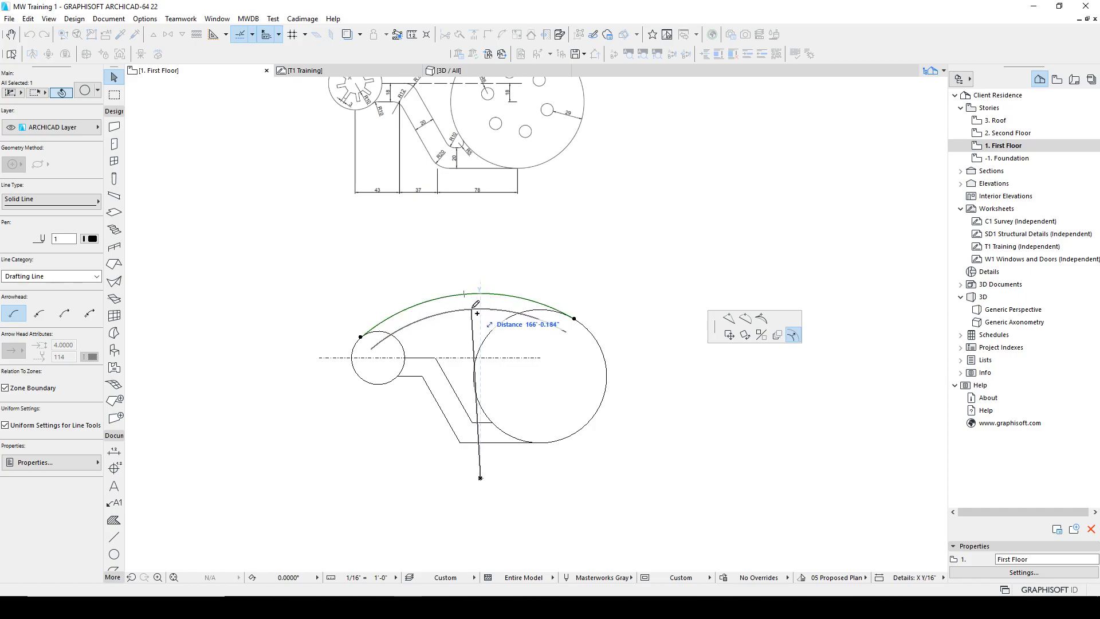
left_click(480, 293)
scroll(486, 302, "up", 4)
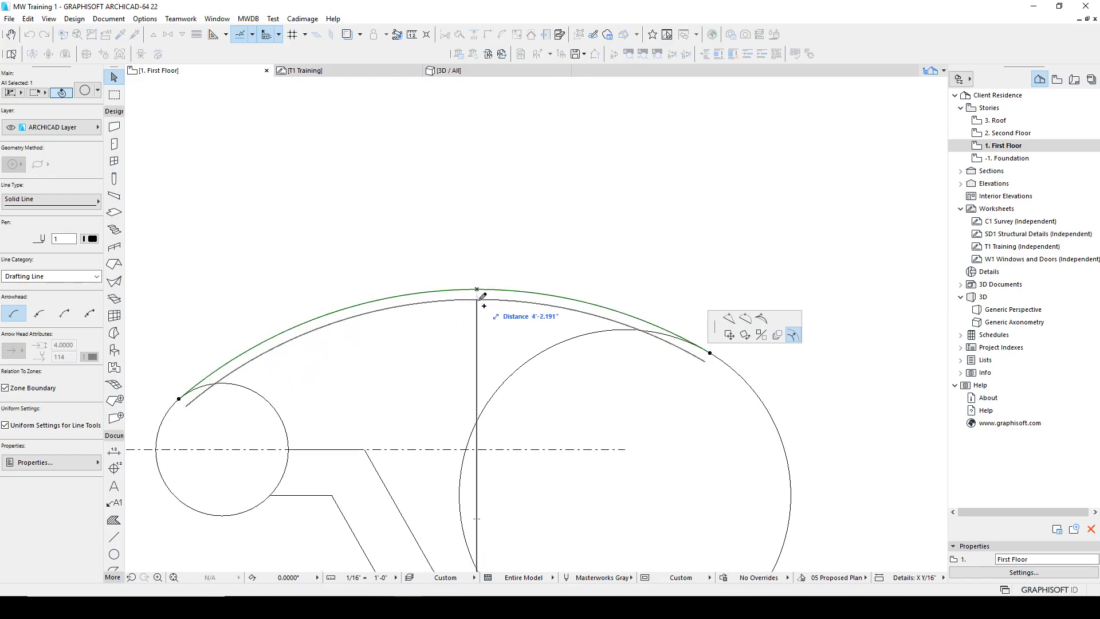
scroll(483, 306, "down", 5)
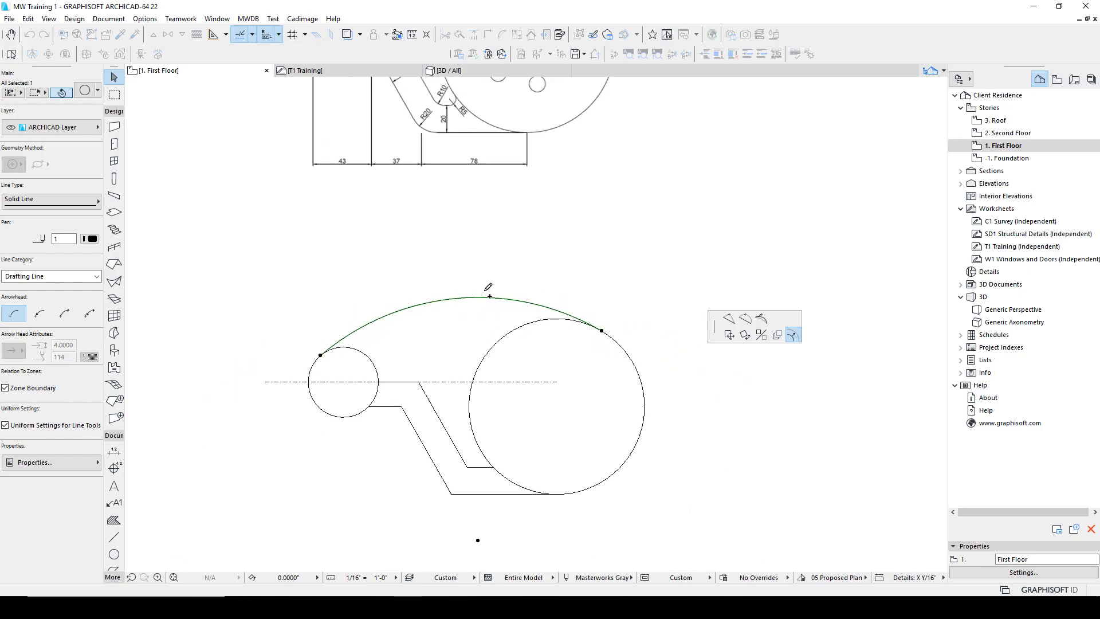
scroll(424, 286, "down", 4)
middle_click_drag(472, 366, 474, 208)
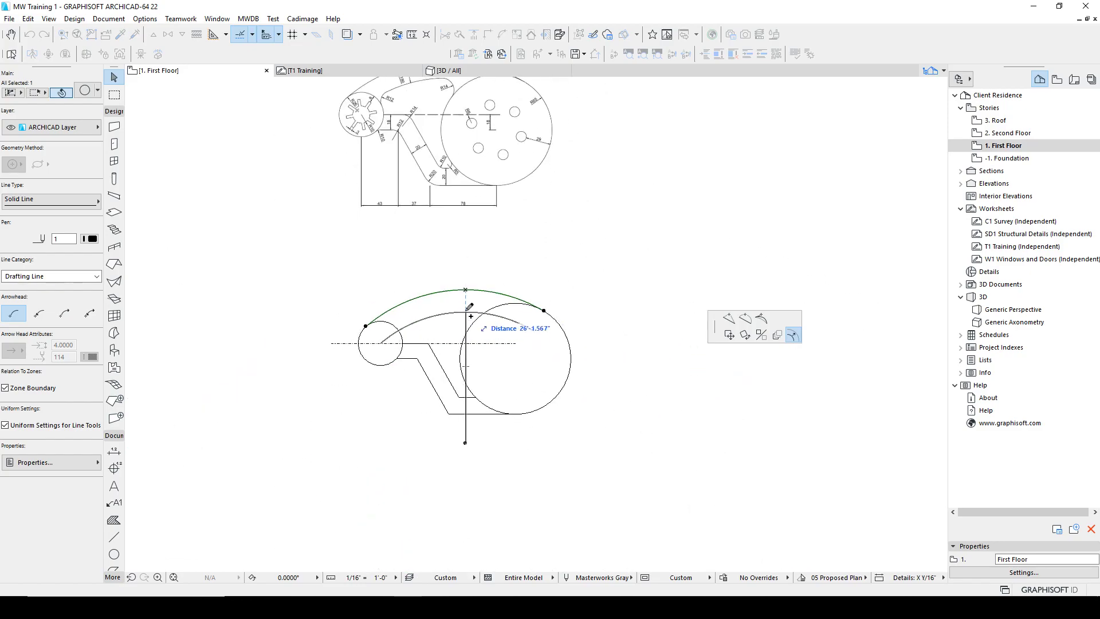
type("20")
key("Return")
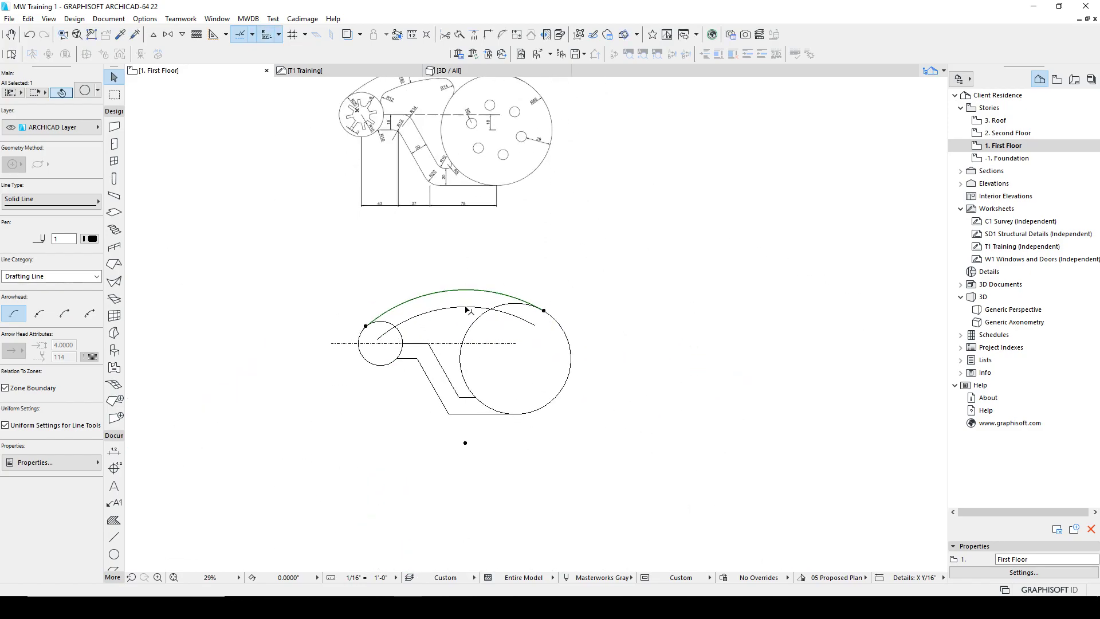
Trim both ends of the inner offset arc back to the small and large circles.
key("Escape")
scroll(475, 311, "up", 4)
scroll(480, 313, "up", 1)
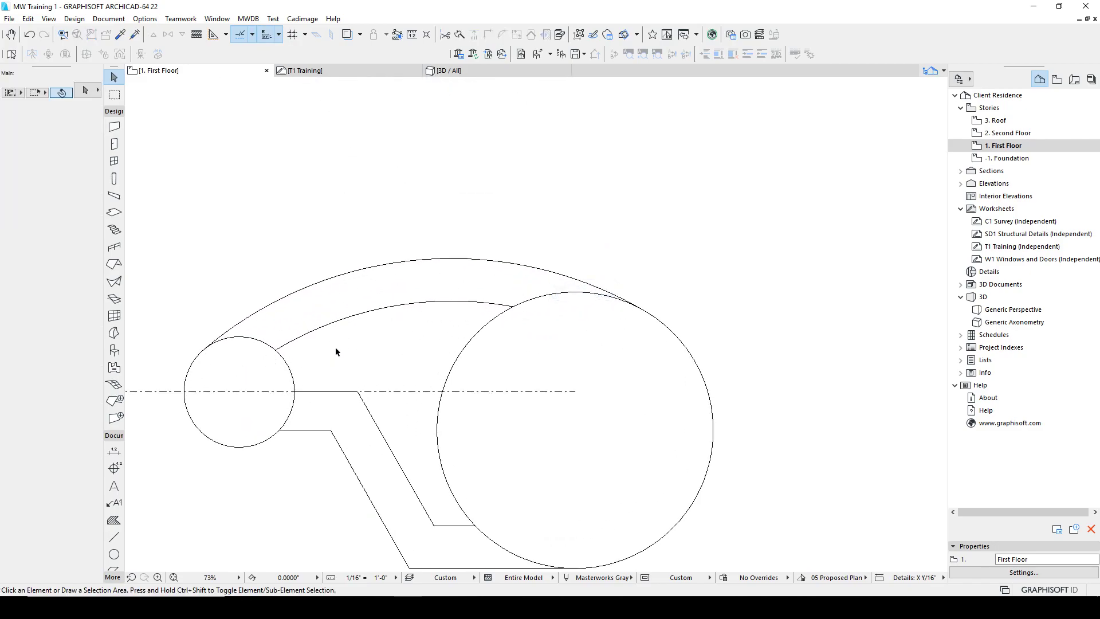
scroll(344, 280, "down", 6)
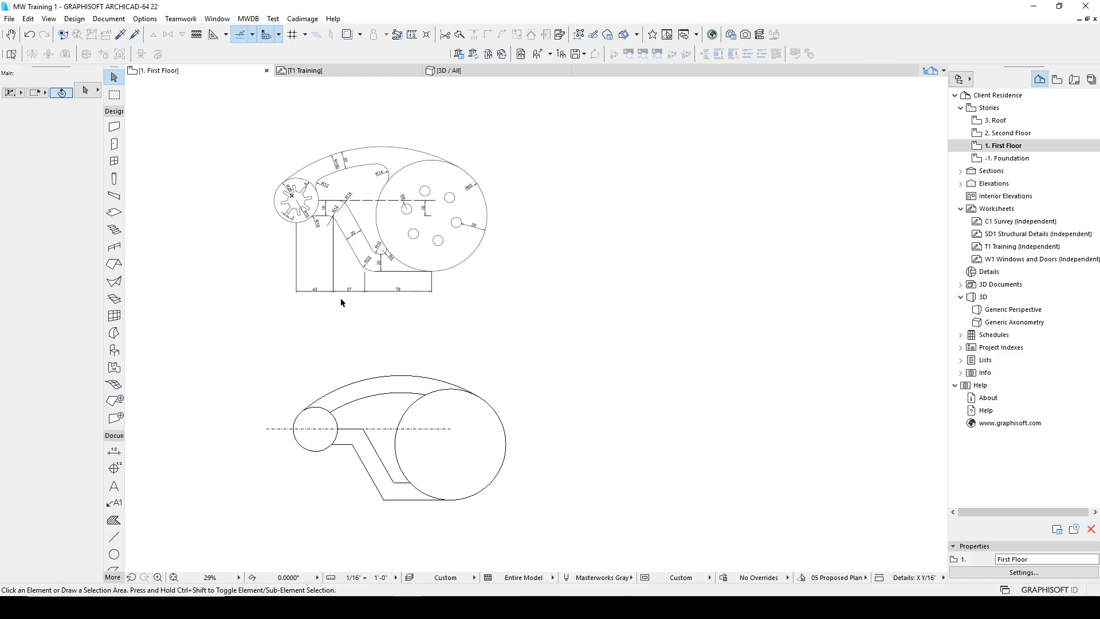
Draw a full circle with a 6-foot radius at the large circle's center.
middle_click_drag(480, 402, 524, 305)
middle_click_drag(397, 319, 422, 386)
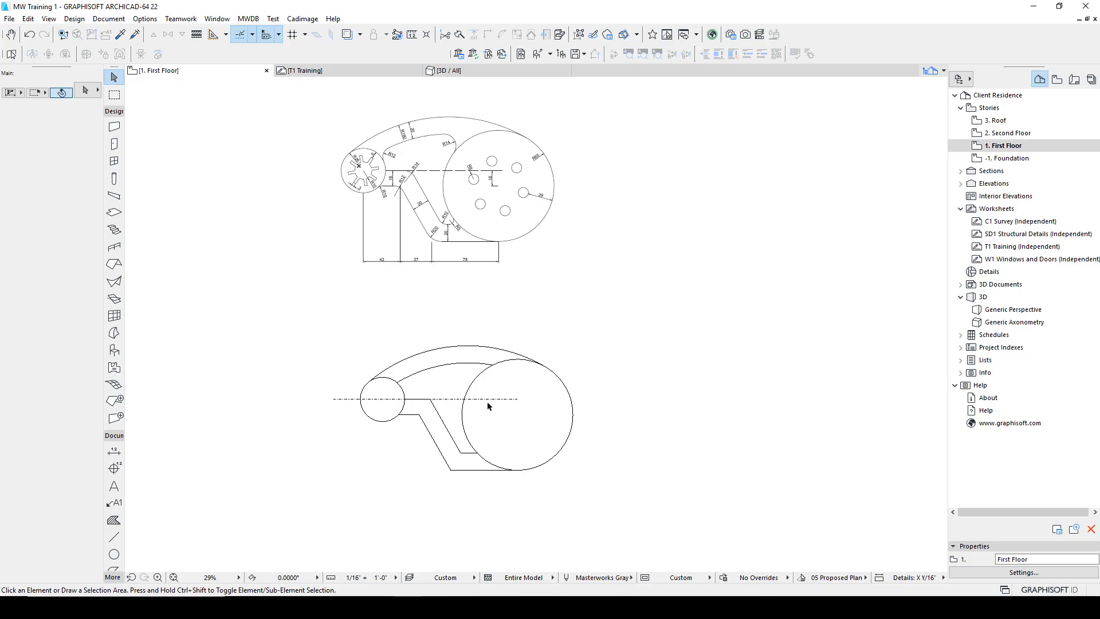
scroll(518, 338, "up", 3)
middle_click_drag(526, 309, 522, 376)
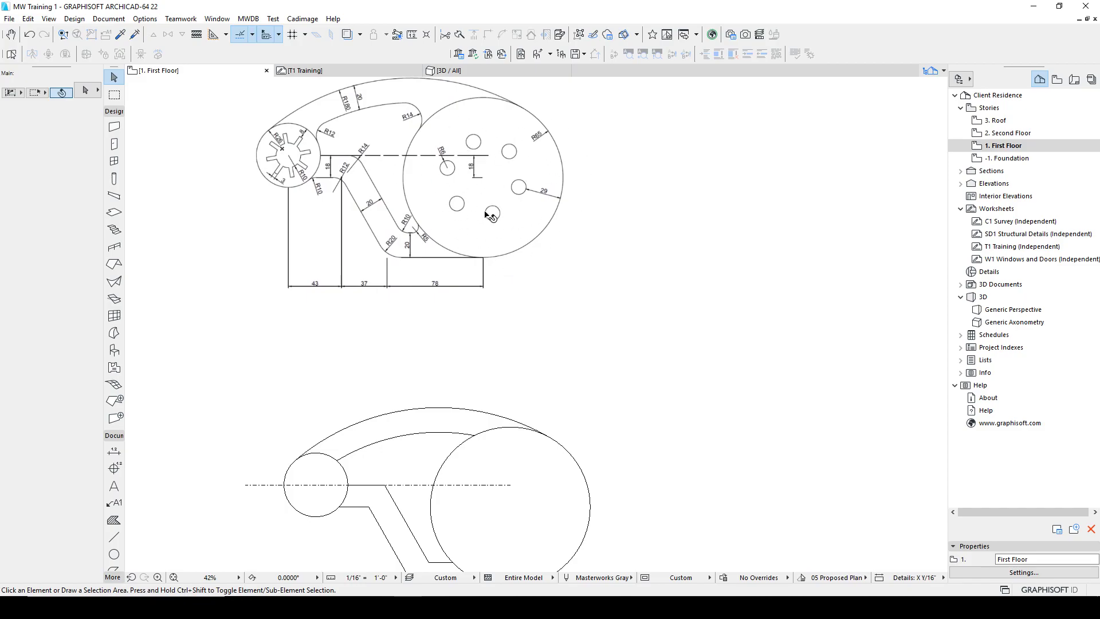
middle_click_drag(531, 390, 514, 300)
left_click(510, 334, "alt")
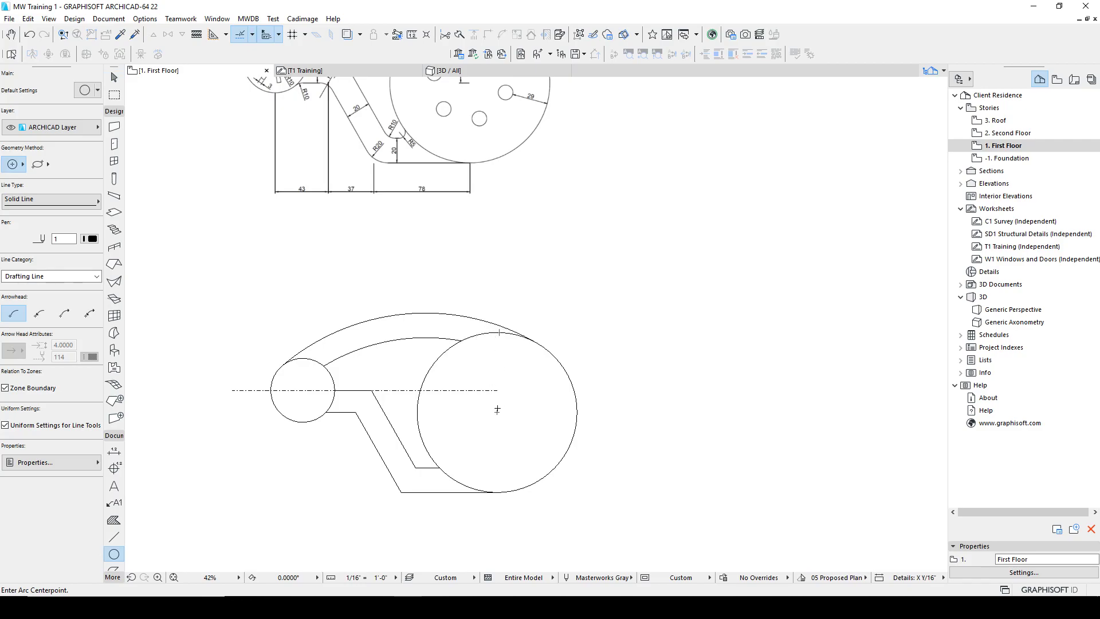
left_click(497, 410)
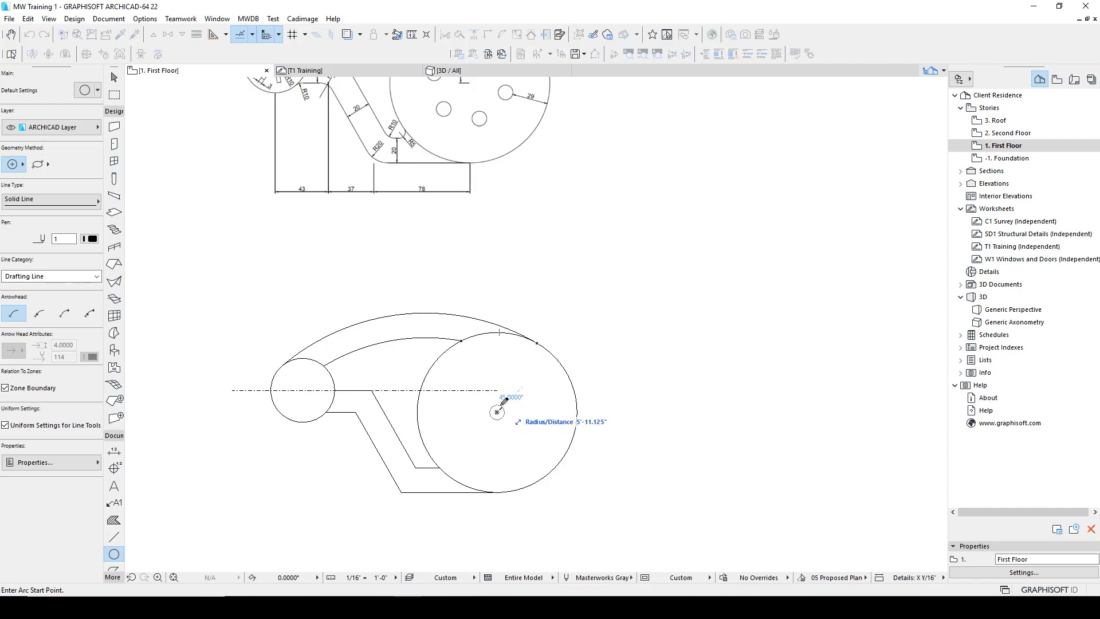
scroll(496, 418, "down", 2)
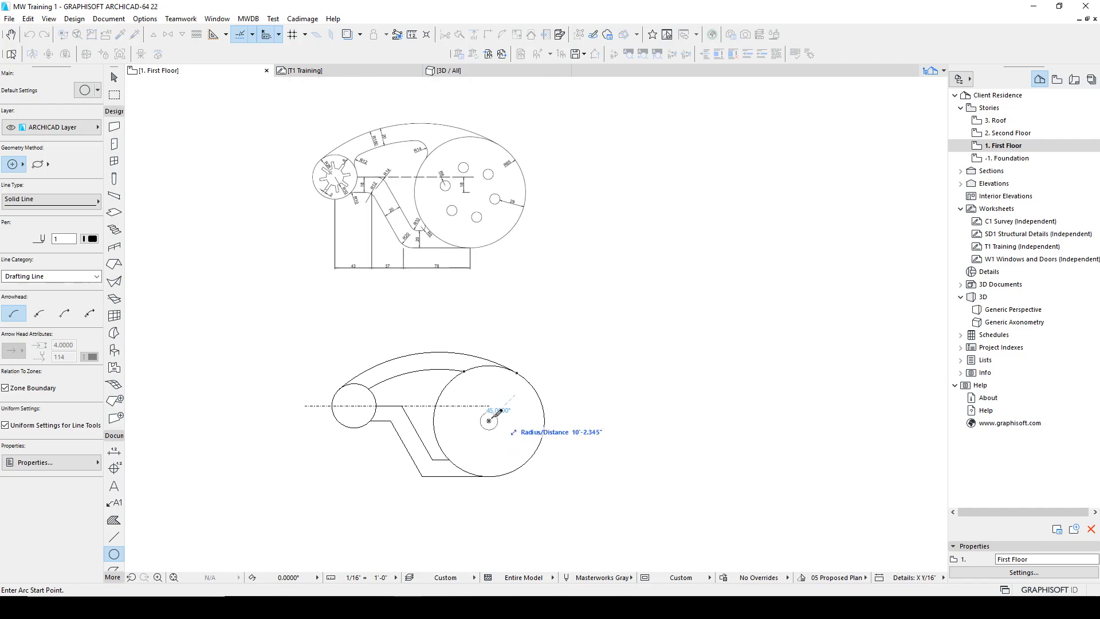
scroll(489, 420, "up", 1)
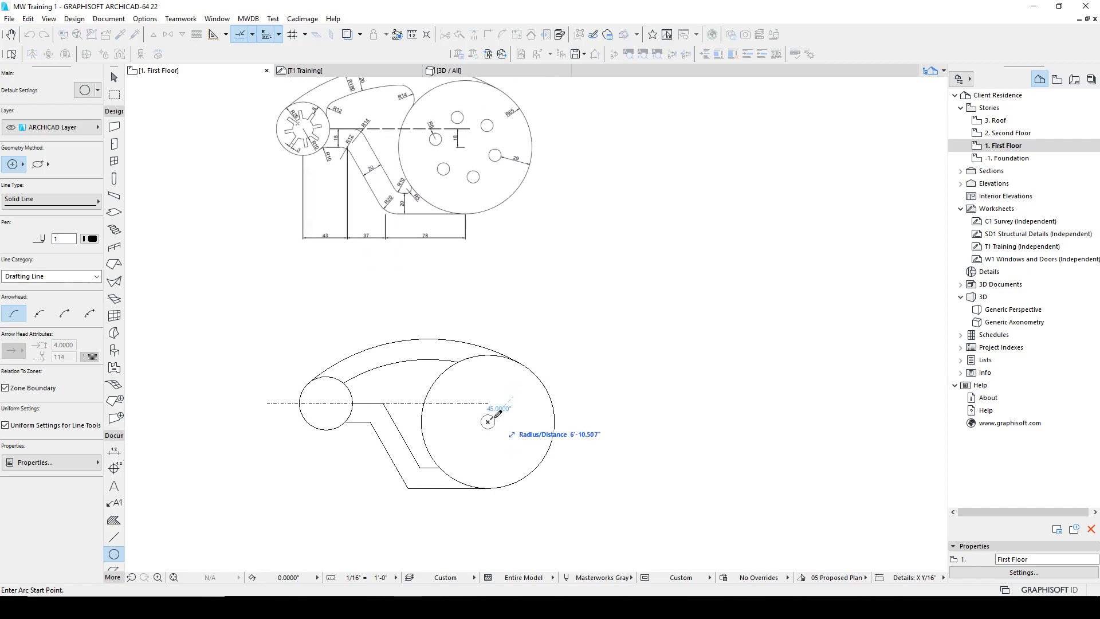
type("6")
key("Return")
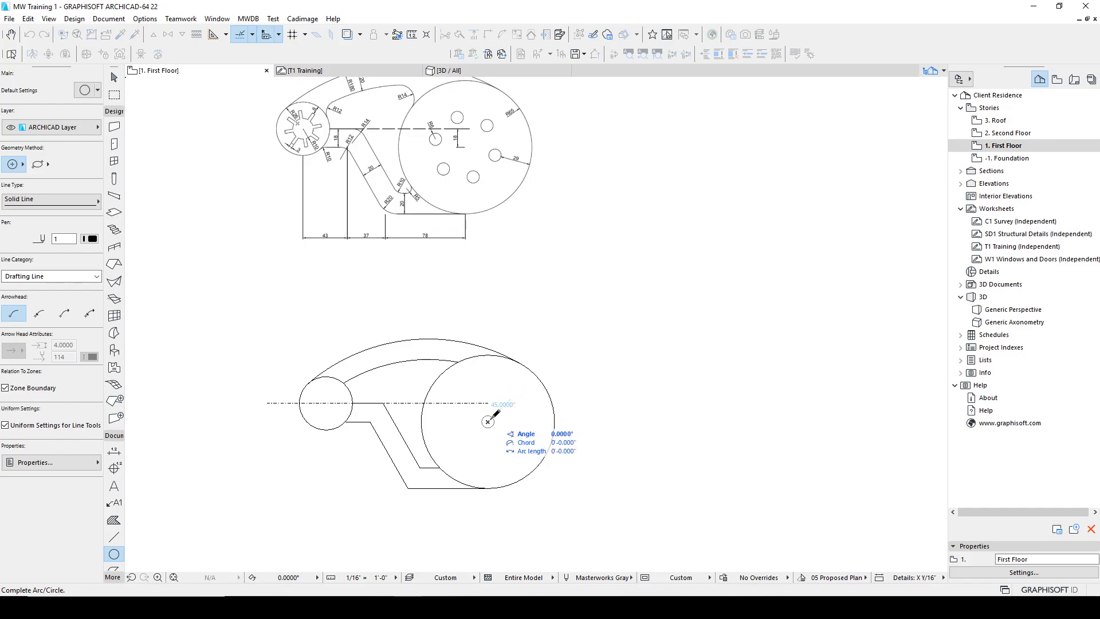
left_click(492, 419)
scroll(492, 419, "up", 3)
scroll(499, 432, "down", 3)
middle_click_drag(508, 430, 514, 459)
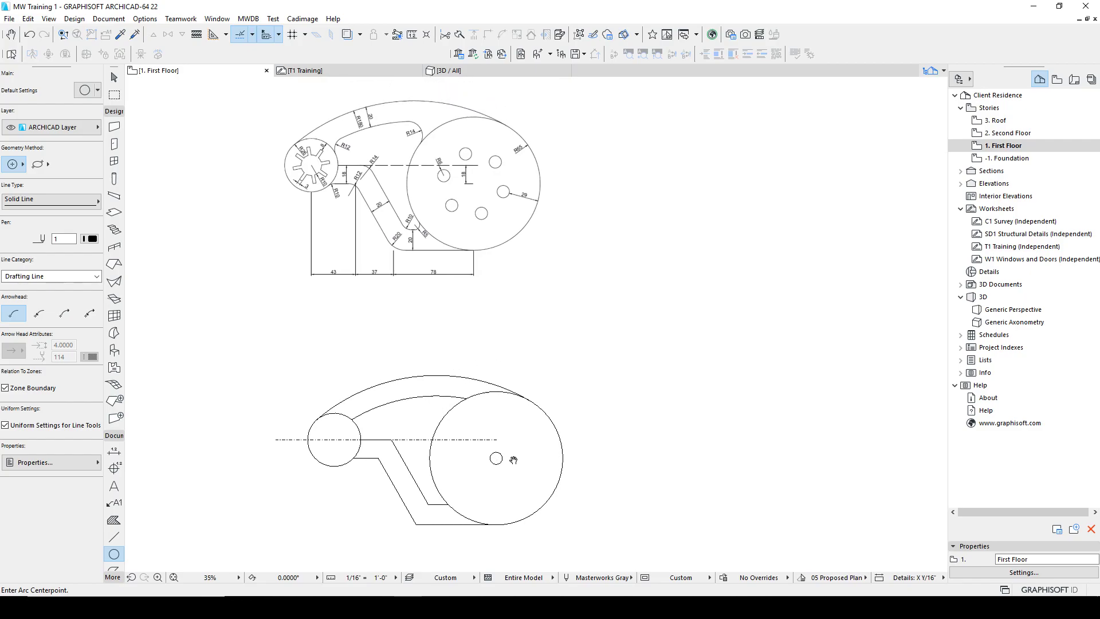
Try to offset the large circle inward by 29 feet, and undo the resulting stretch.
scroll(515, 290, "up", 1)
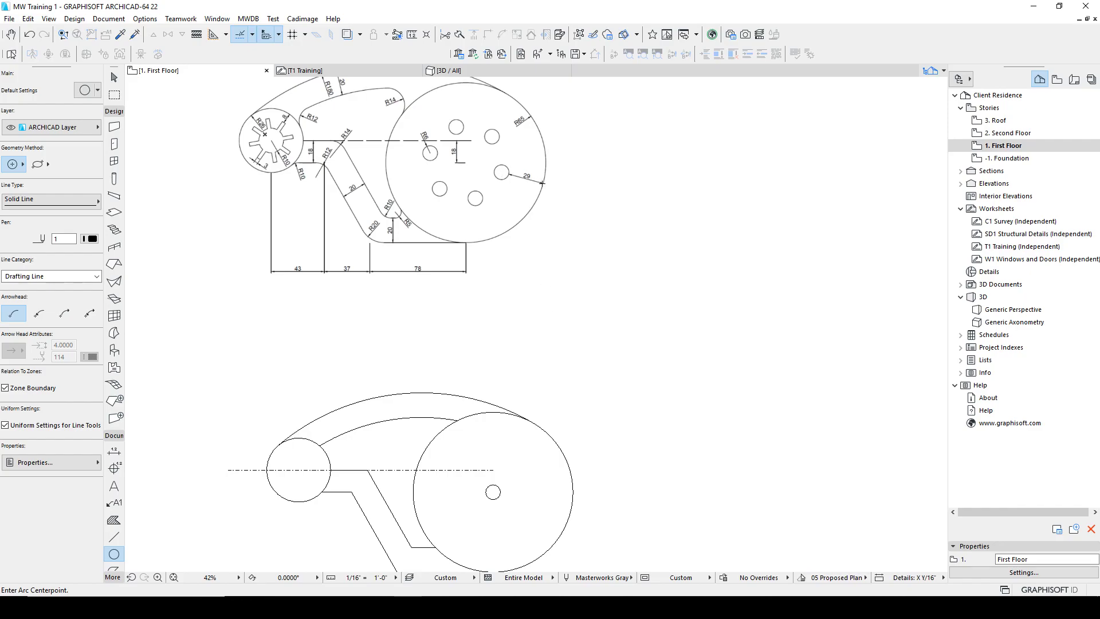
key("Escape")
middle_click_drag(566, 423, 532, 308)
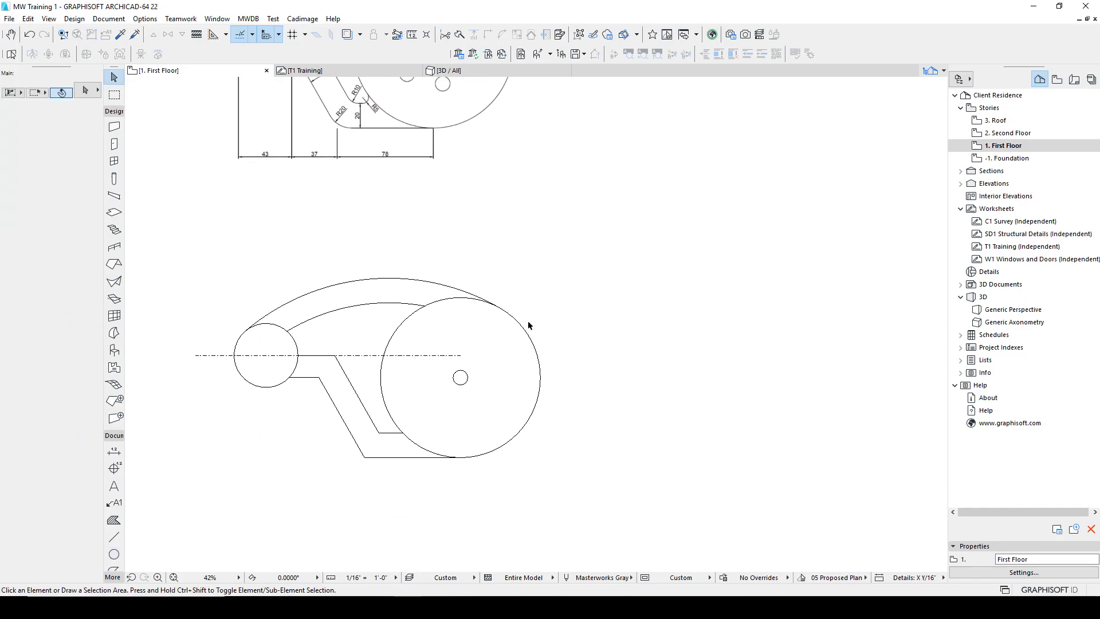
left_click(526, 331)
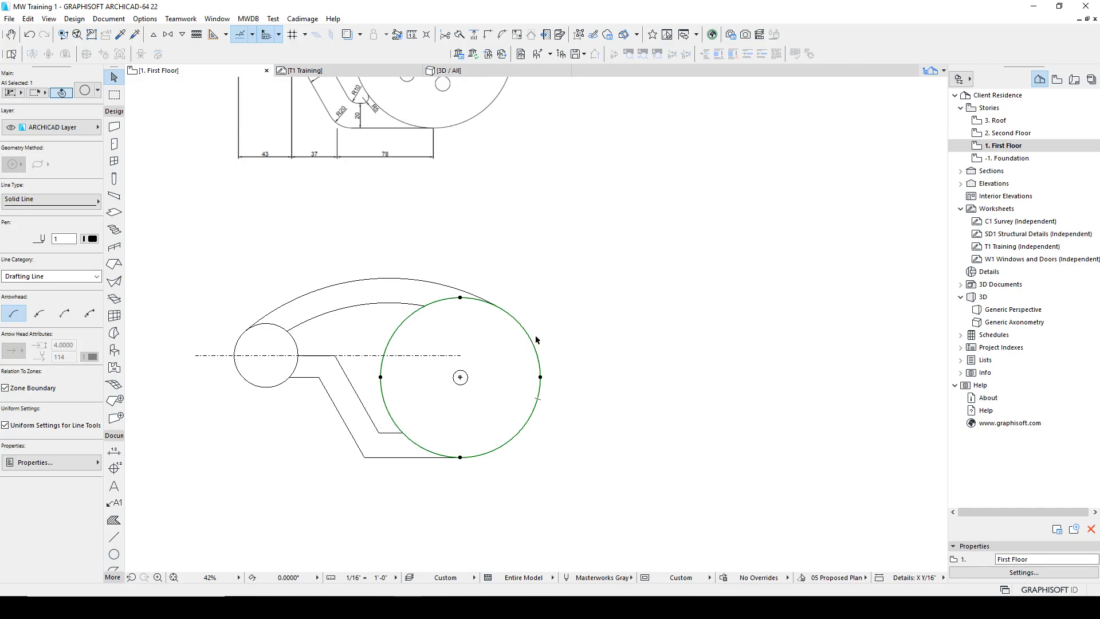
left_click(531, 340)
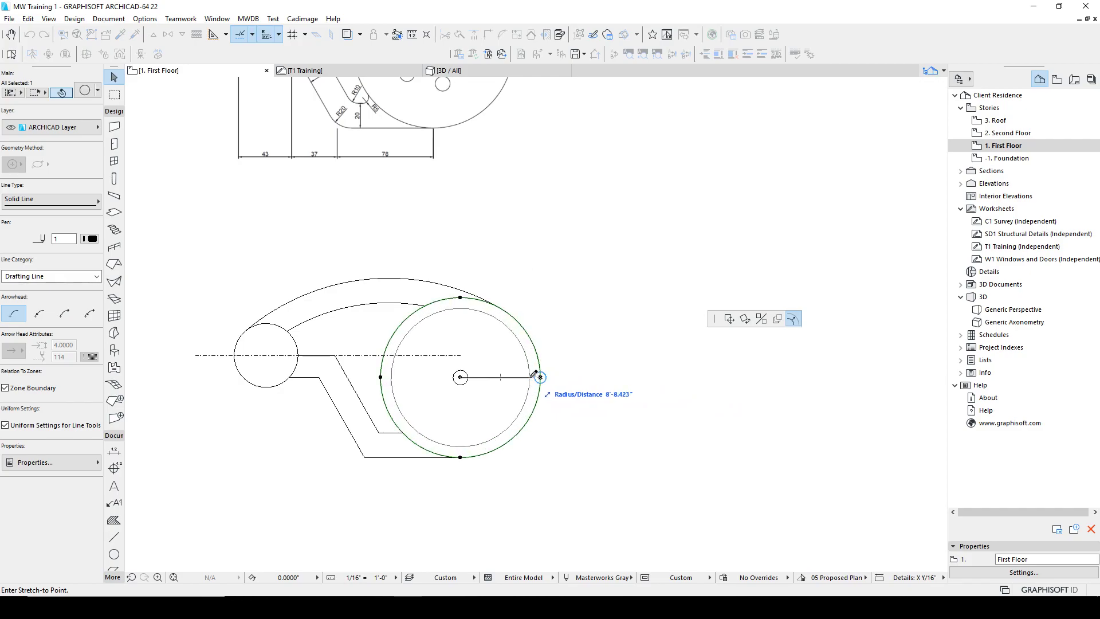
type("29")
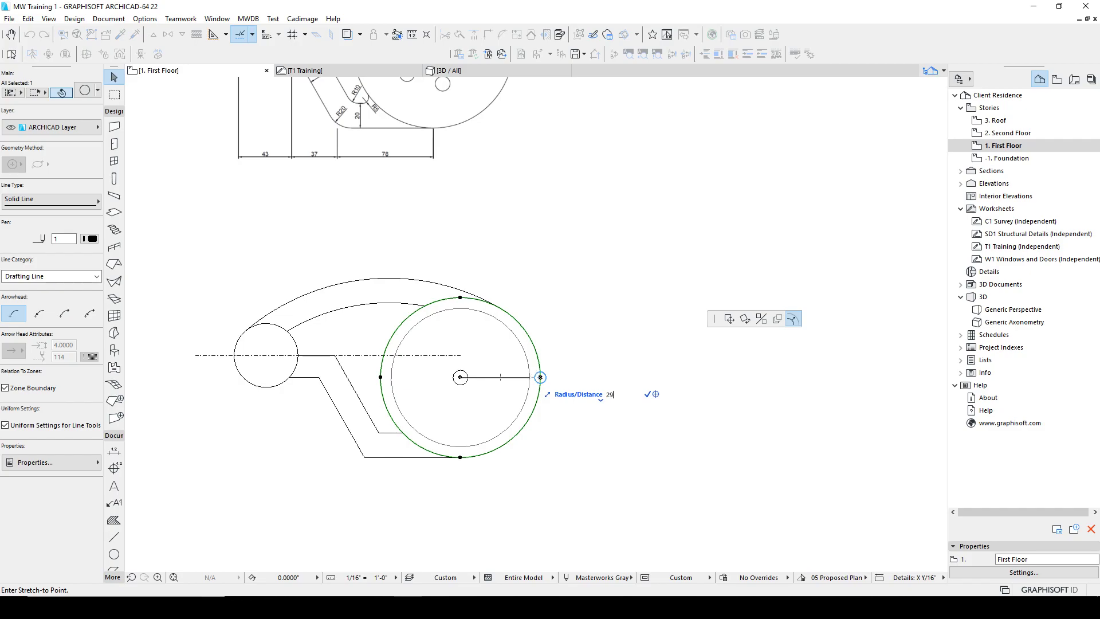
key("Return")
key("ctrl+z")
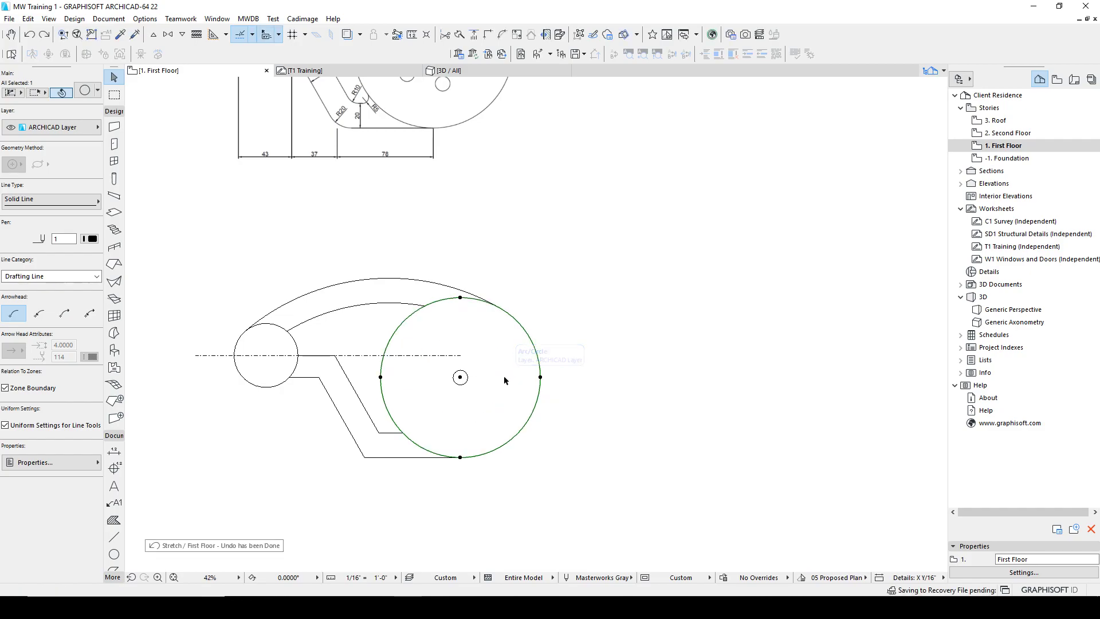
Try the 29-foot inward offset again from the large circle's edge node, and undo it.
scroll(504, 377, "down", 3)
scroll(519, 401, "up", 3)
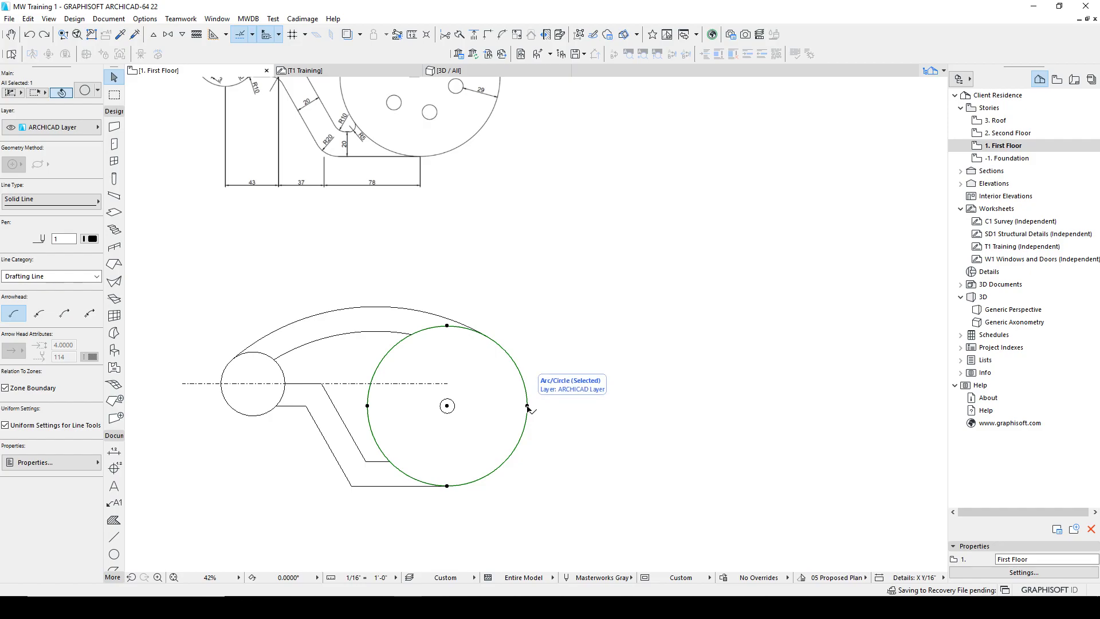
left_click(527, 406)
key("Escape")
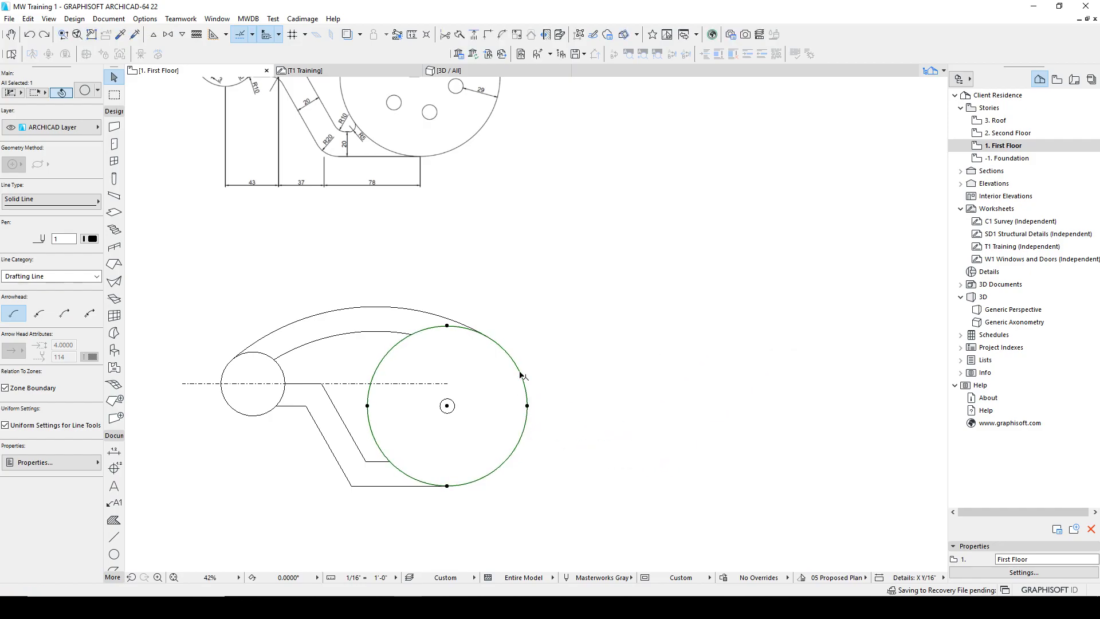
left_click(527, 407)
left_click(515, 463)
left_click(510, 457)
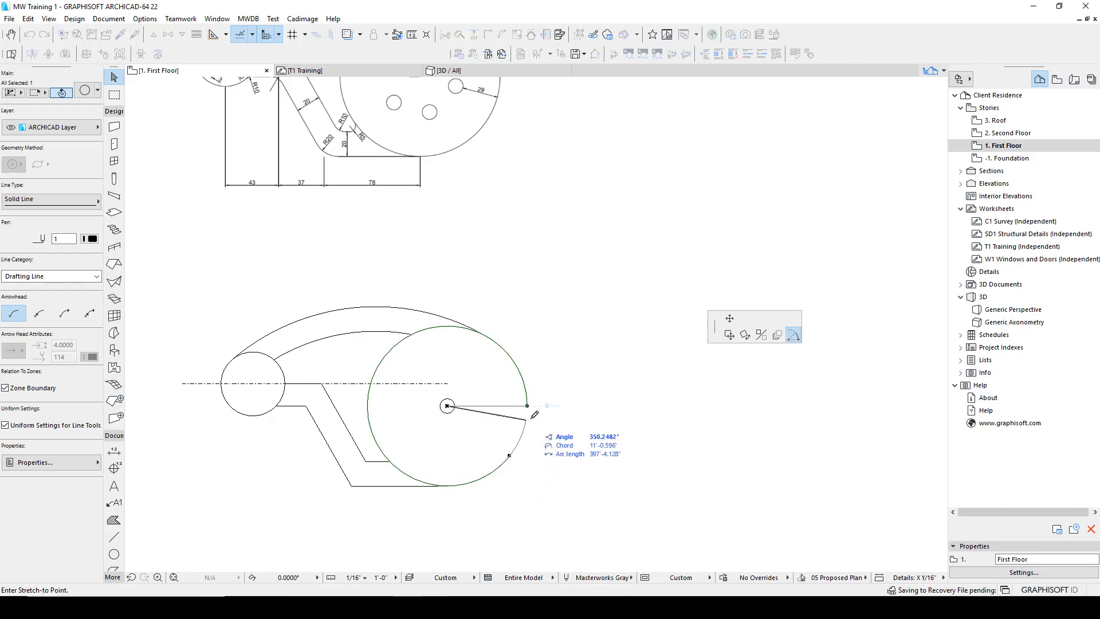
left_click(526, 384)
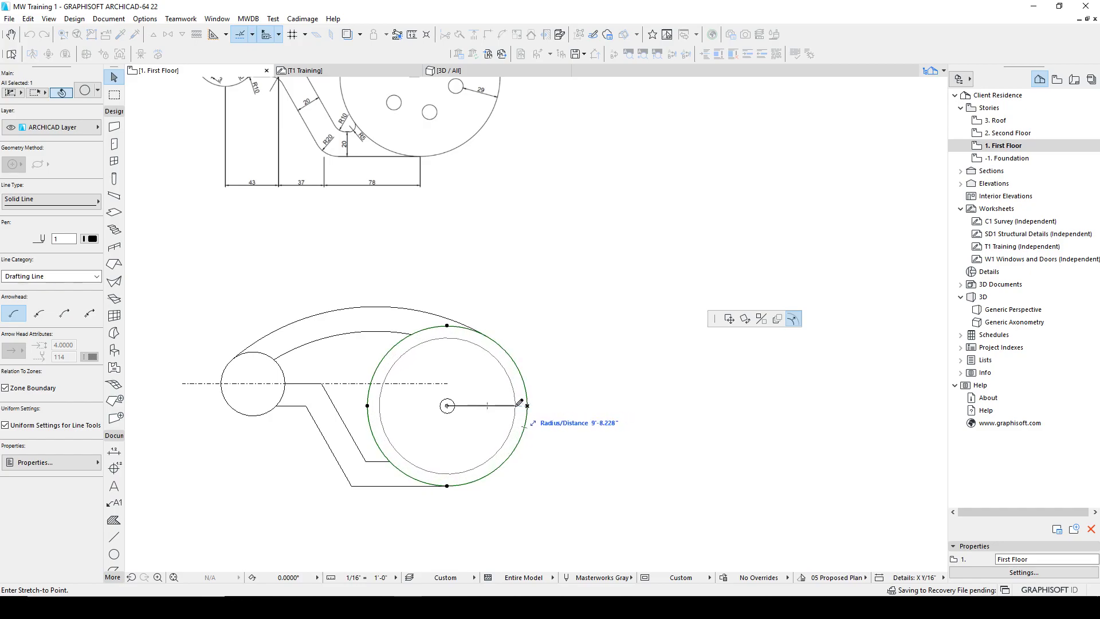
type("29")
key("Return")
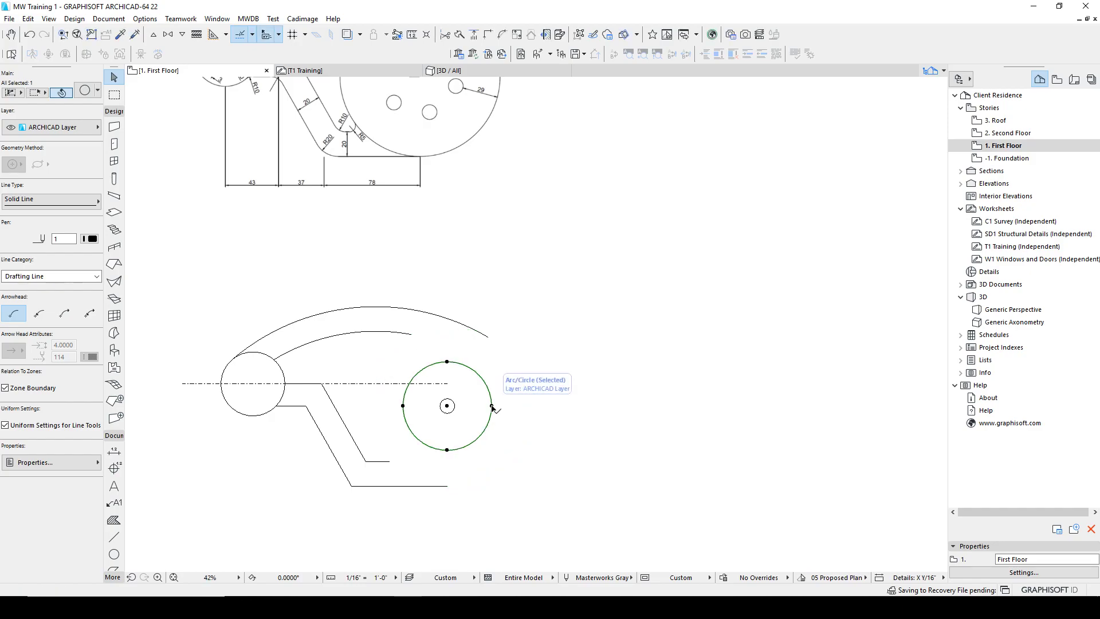
key("ctrl+z")
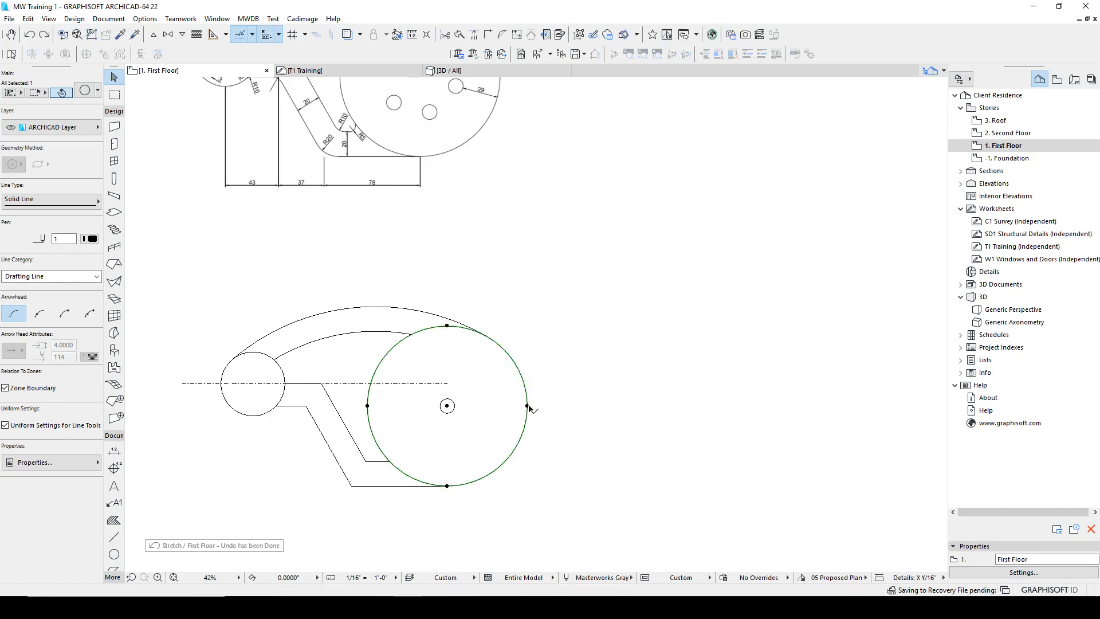
Create a copy of the large circle offset inward by 29 feet, concentric with the original, and clear the selection.
key("ctrl+shift+d")
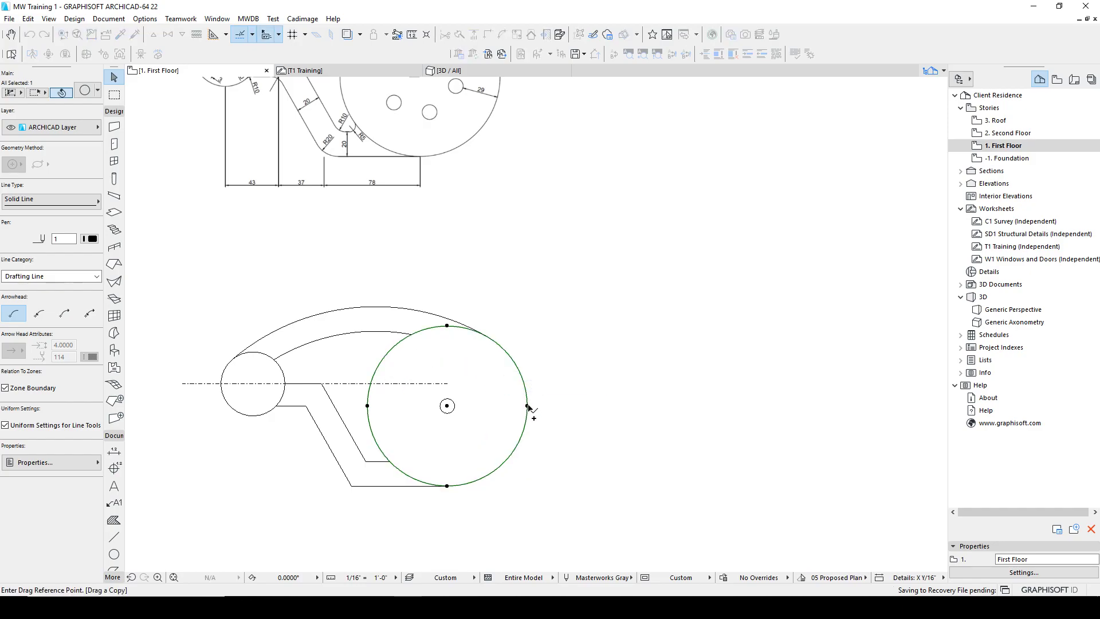
key("Escape")
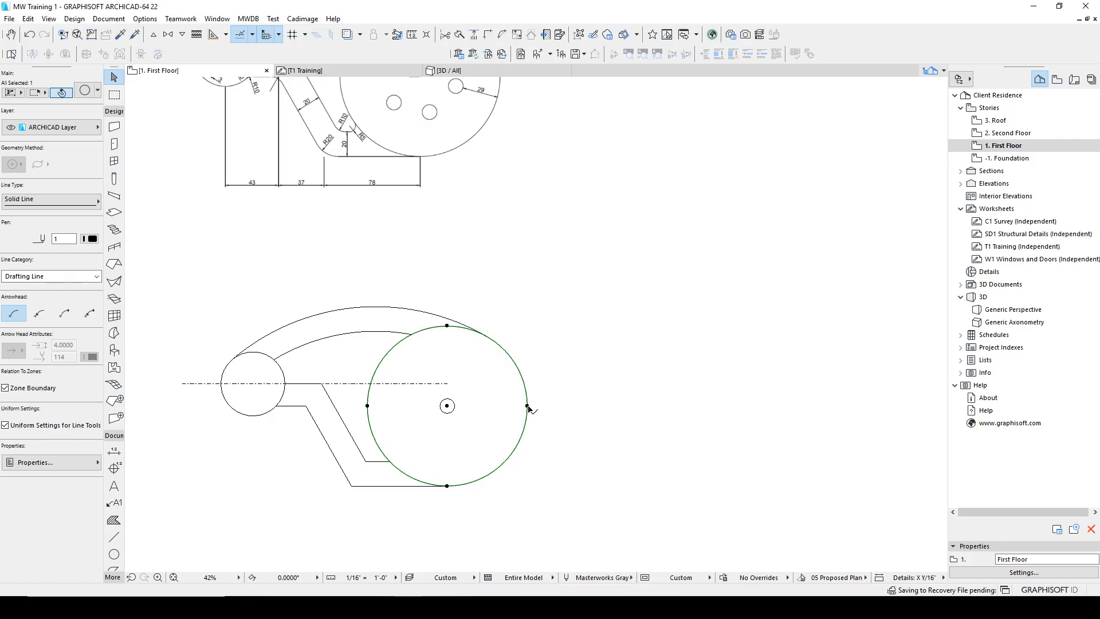
left_click(520, 375)
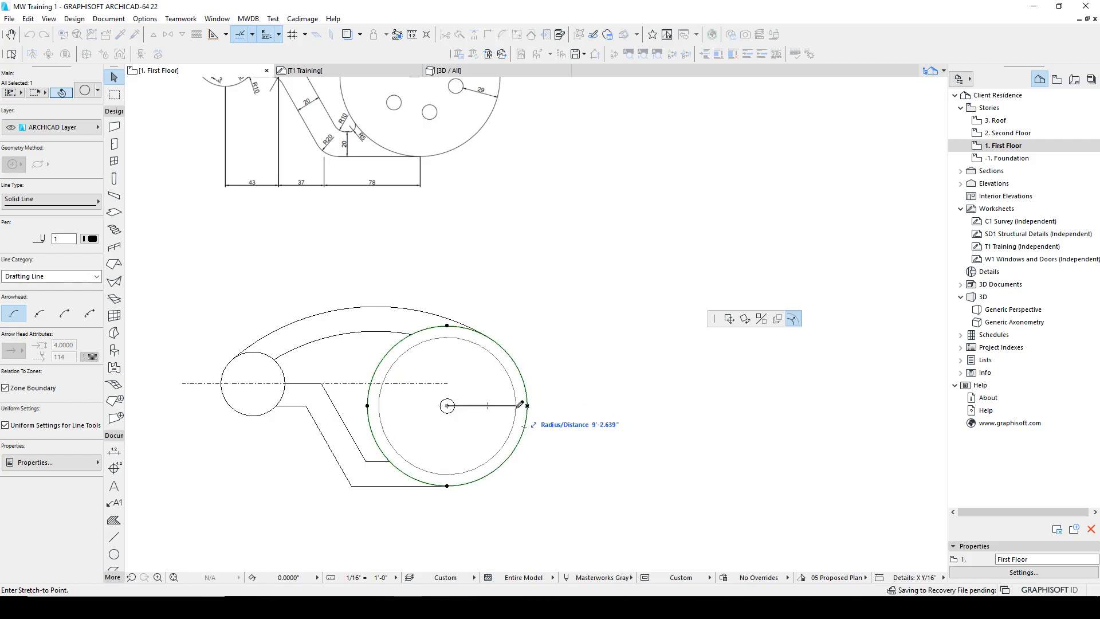
left_click(492, 407)
left_click(514, 392)
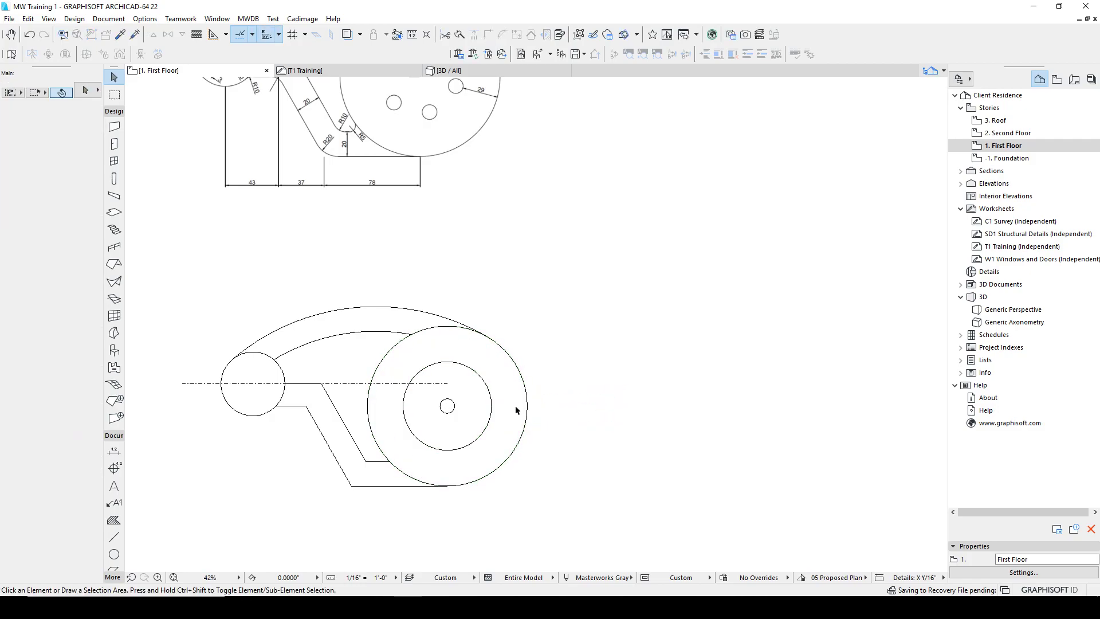
Move the 6-foot-radius circle horizontally 30 feet from the center so its right edge touches the inner offset circle.
scroll(516, 405, "up", 3)
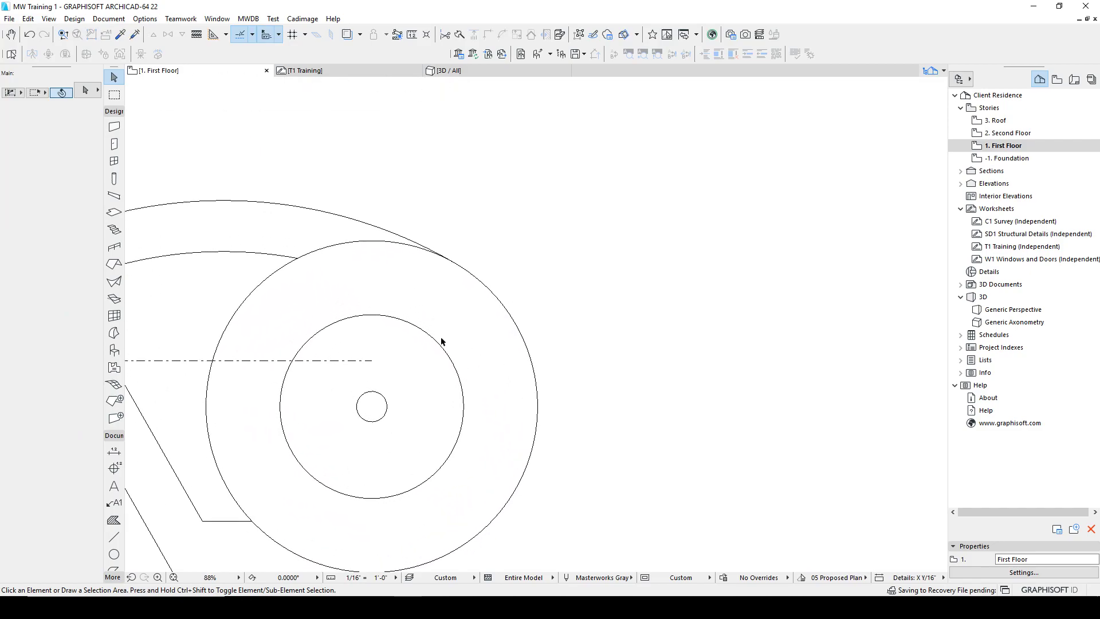
scroll(453, 351, "down", 4)
scroll(423, 353, "down", 3)
middle_click_drag(461, 368, 459, 412)
scroll(443, 413, "up", 4)
left_click(407, 411)
left_click(406, 411)
scroll(406, 413, "up", 3)
key("ctrl+d")
left_click(388, 407)
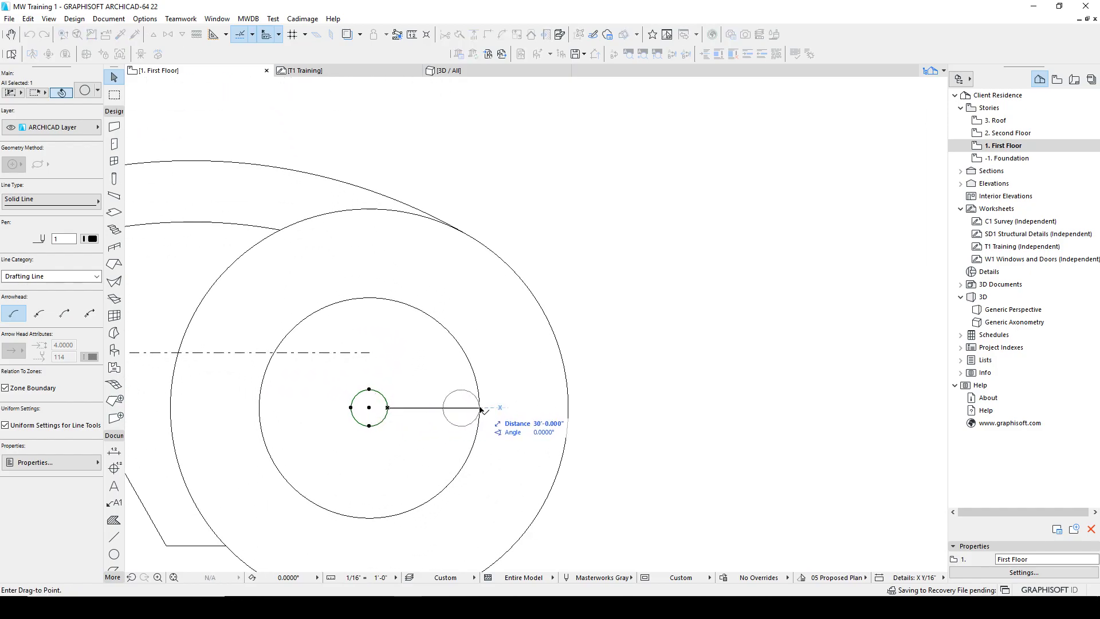
left_click(481, 411)
scroll(480, 410, "down", 5)
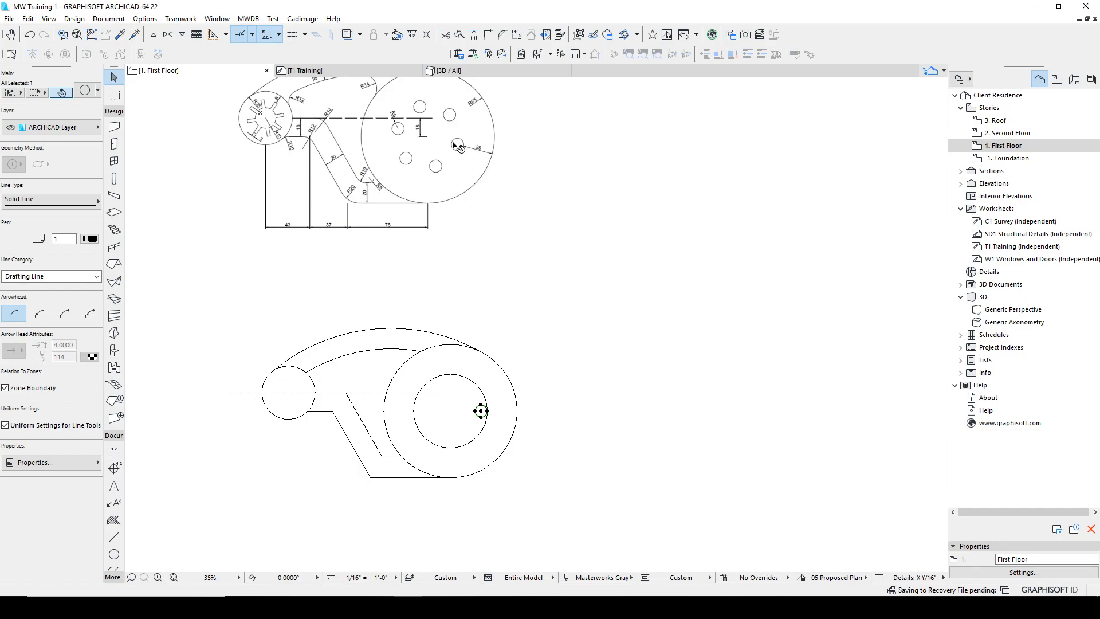
key("Escape")
Set Multiply to Rotate with 6 copies and try Increment spacing of the small circle around the large circle's center.
scroll(482, 412, "up", 5)
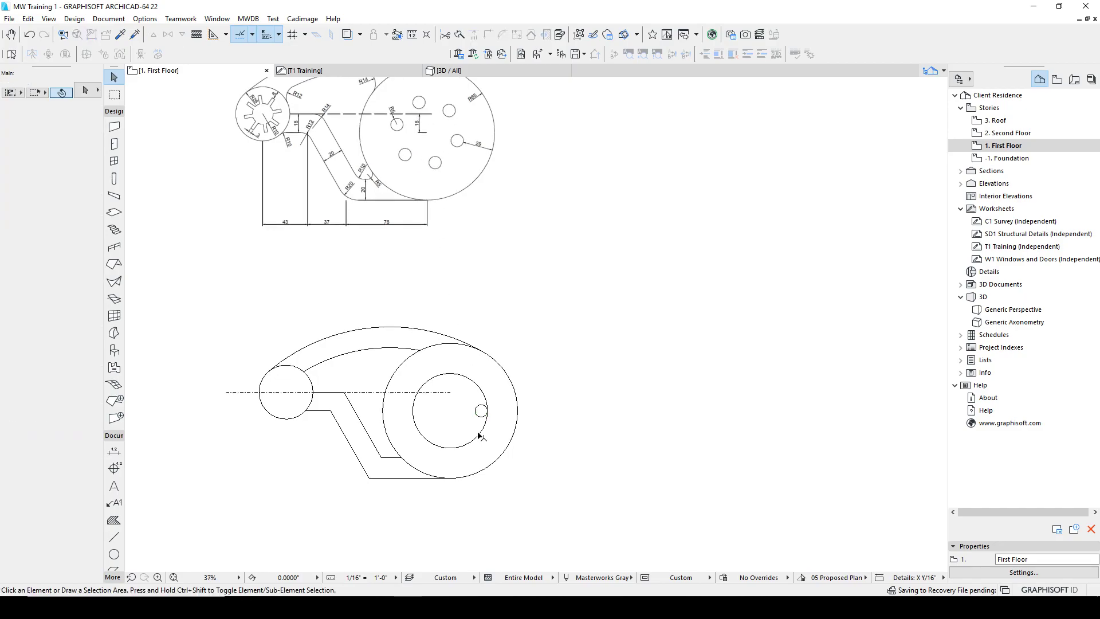
left_click(484, 374)
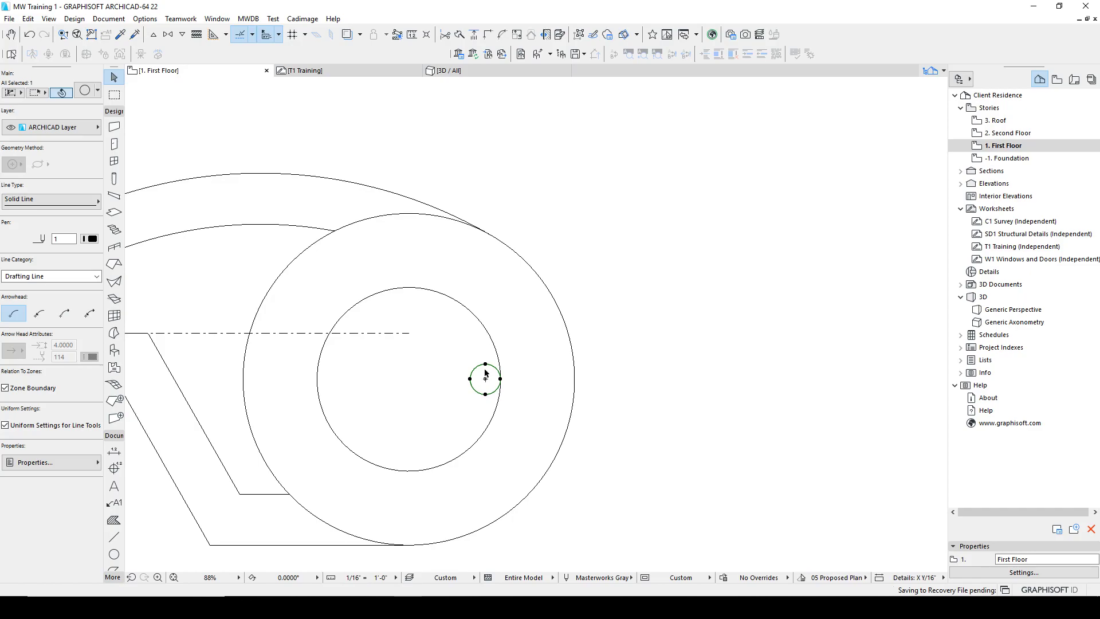
key("ctrl+u")
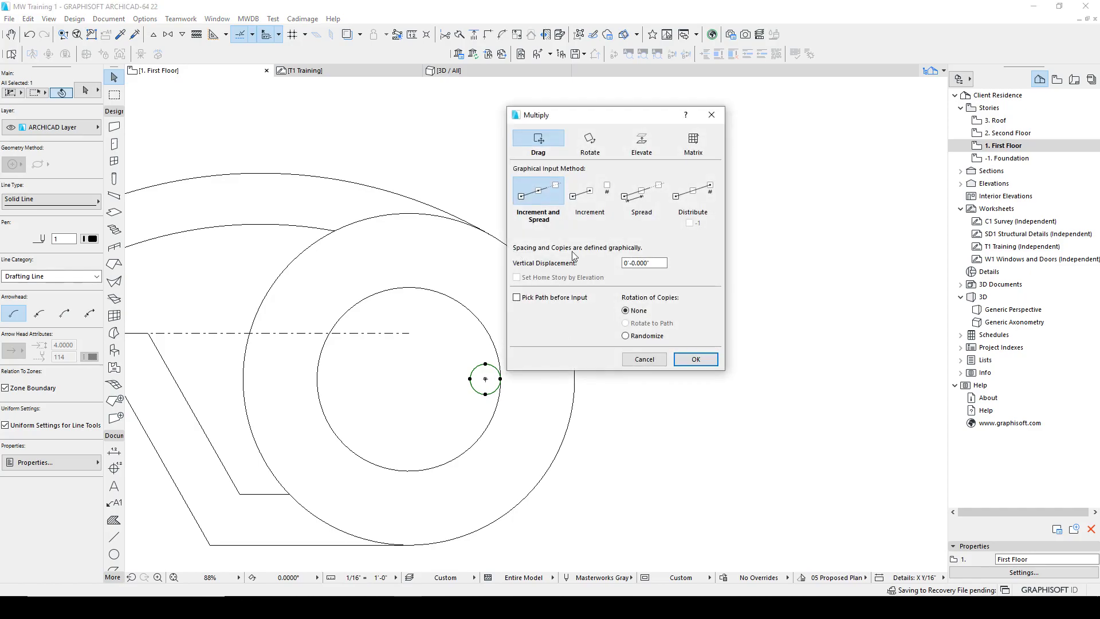
left_click(589, 142)
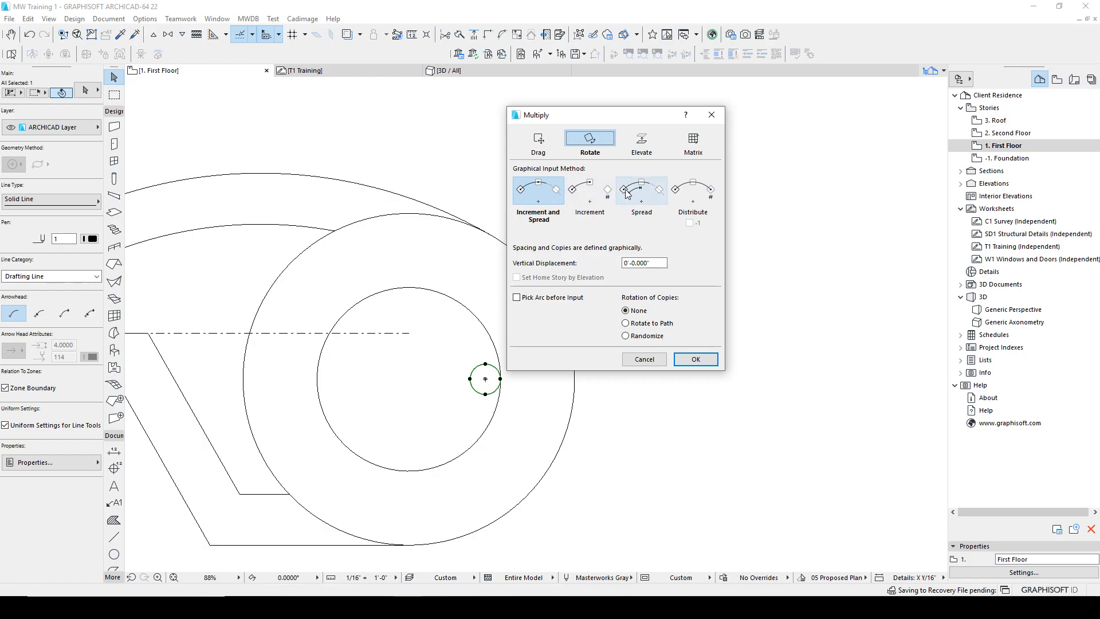
left_click(587, 198)
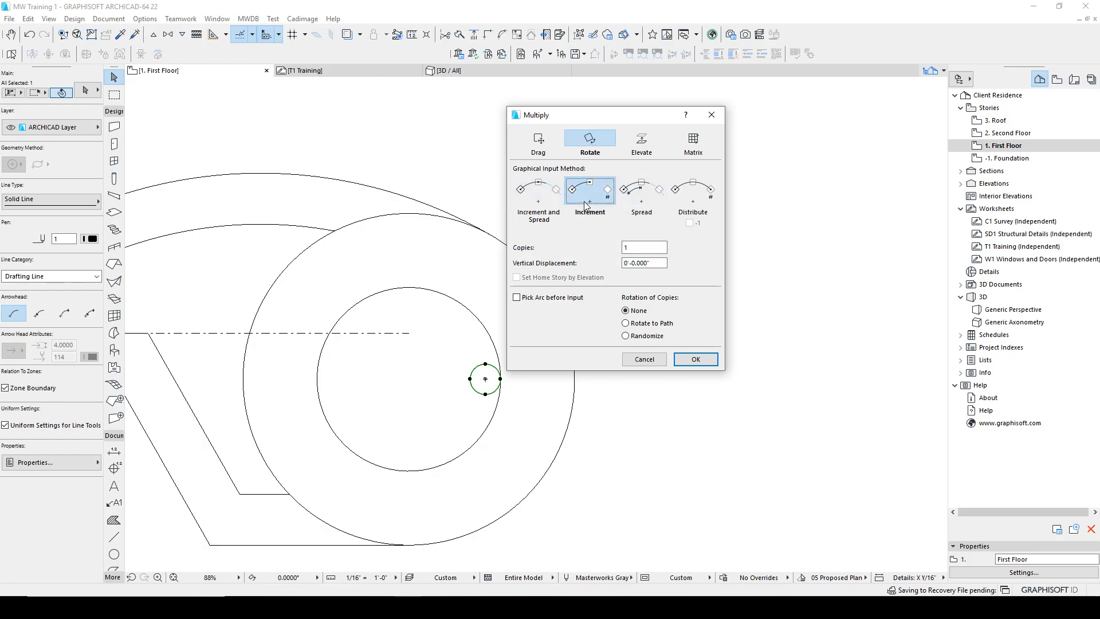
left_click(625, 247)
type("6")
left_click(696, 359)
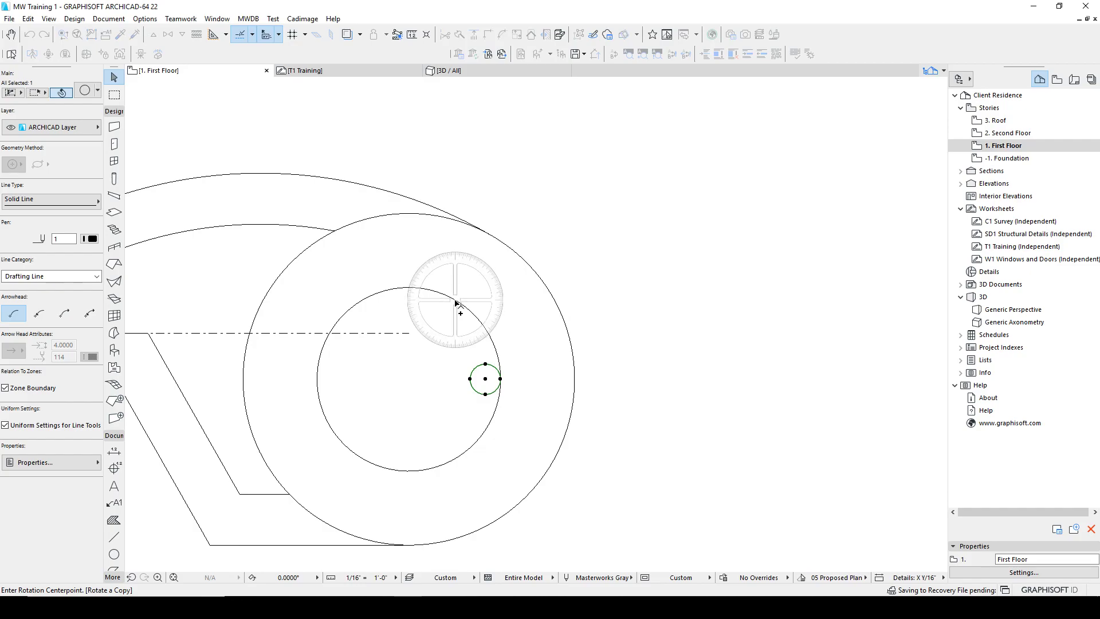
left_click(408, 379)
left_click(500, 380)
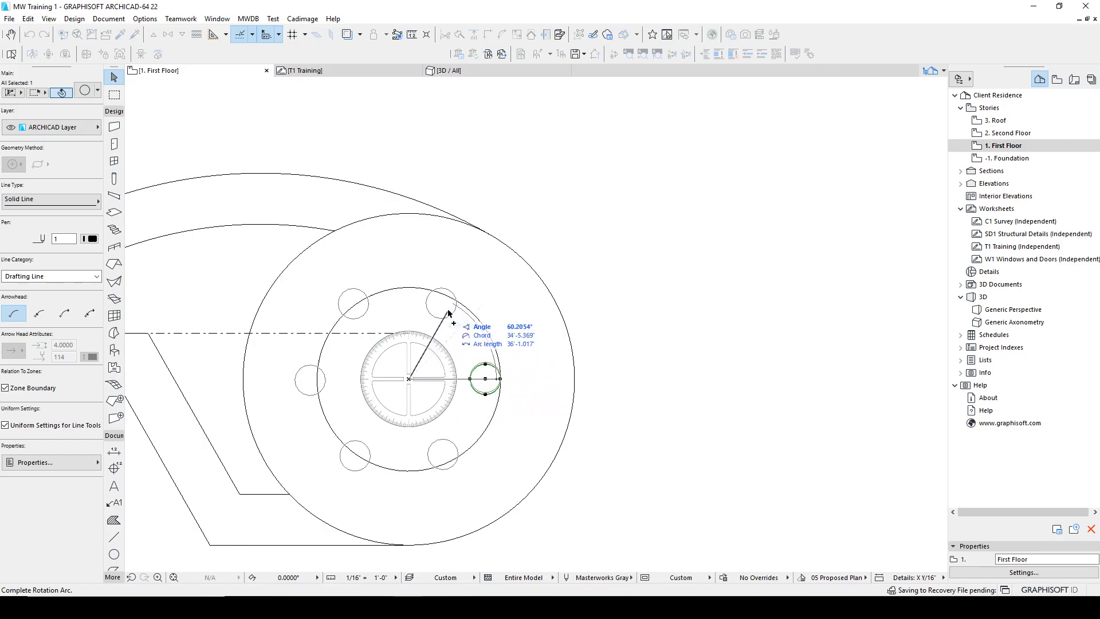
key("Escape")
Try distributing 6 rotated copies of the small circle over a full turn with the -1 spacing option enabled, and undo it.
key("ctrl+u")
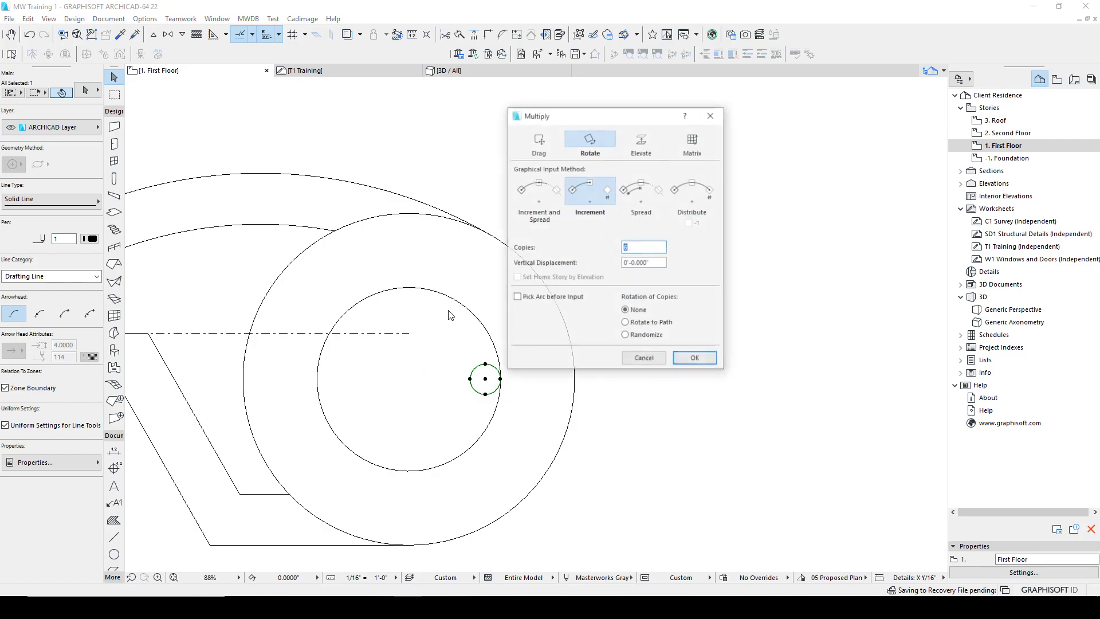
left_click(693, 192)
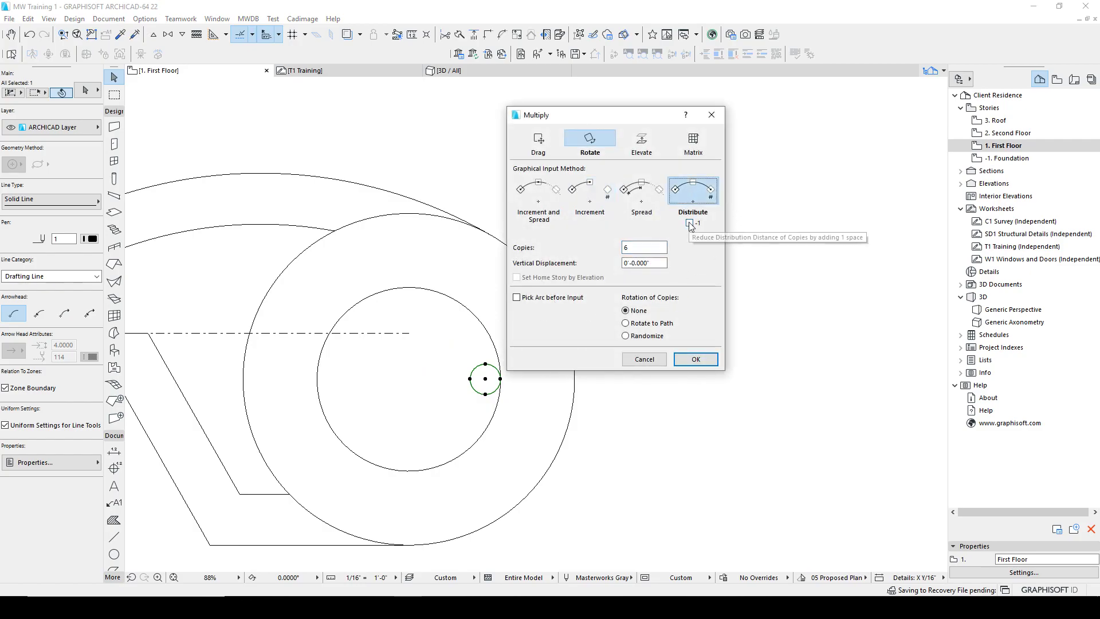
left_click(690, 223)
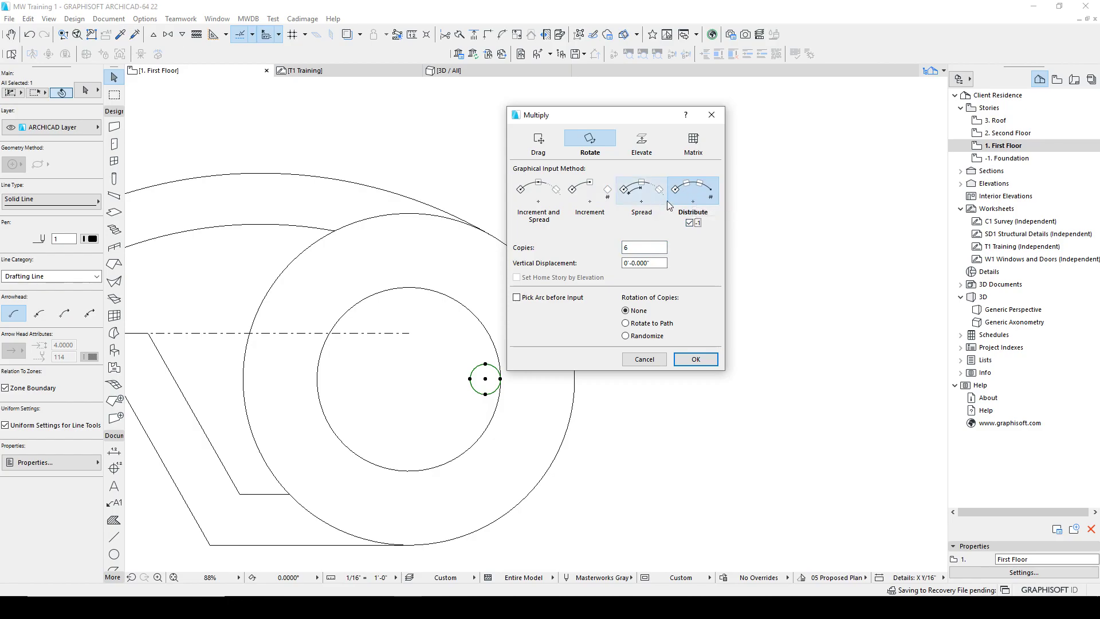
left_click(683, 361)
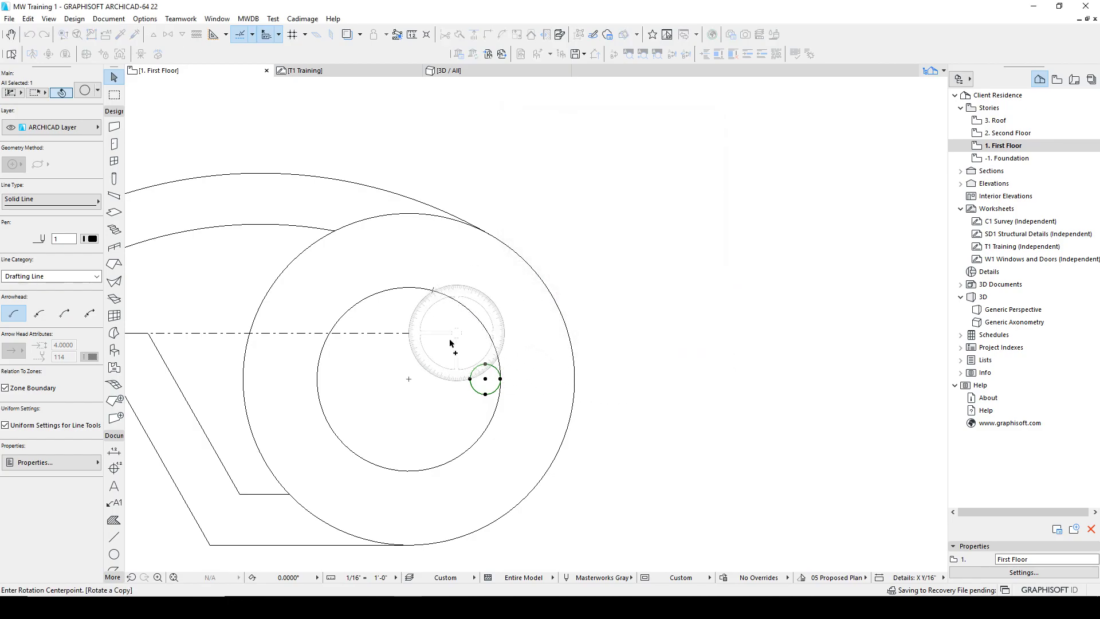
left_click(409, 379)
left_click(485, 380)
left_click(486, 380)
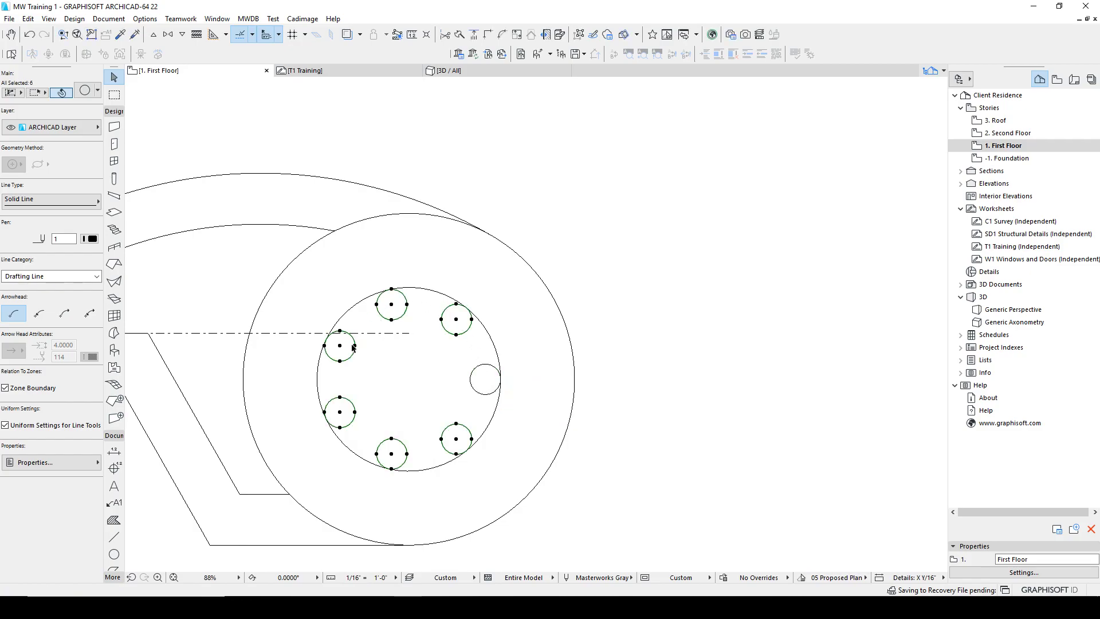
scroll(496, 384, "down", 3)
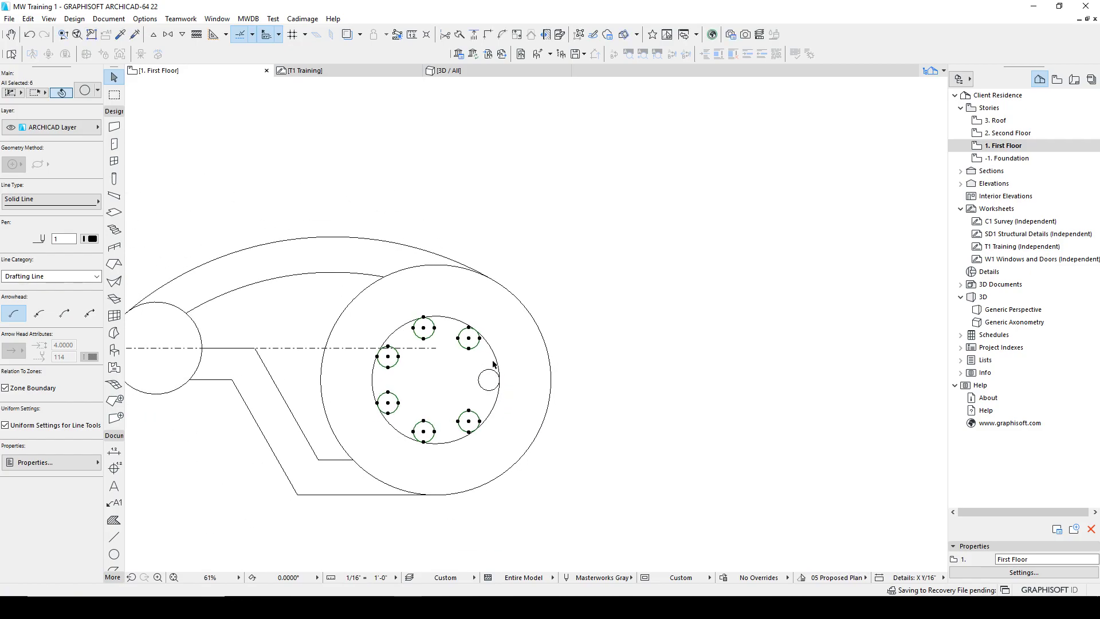
key("ctrl+z")
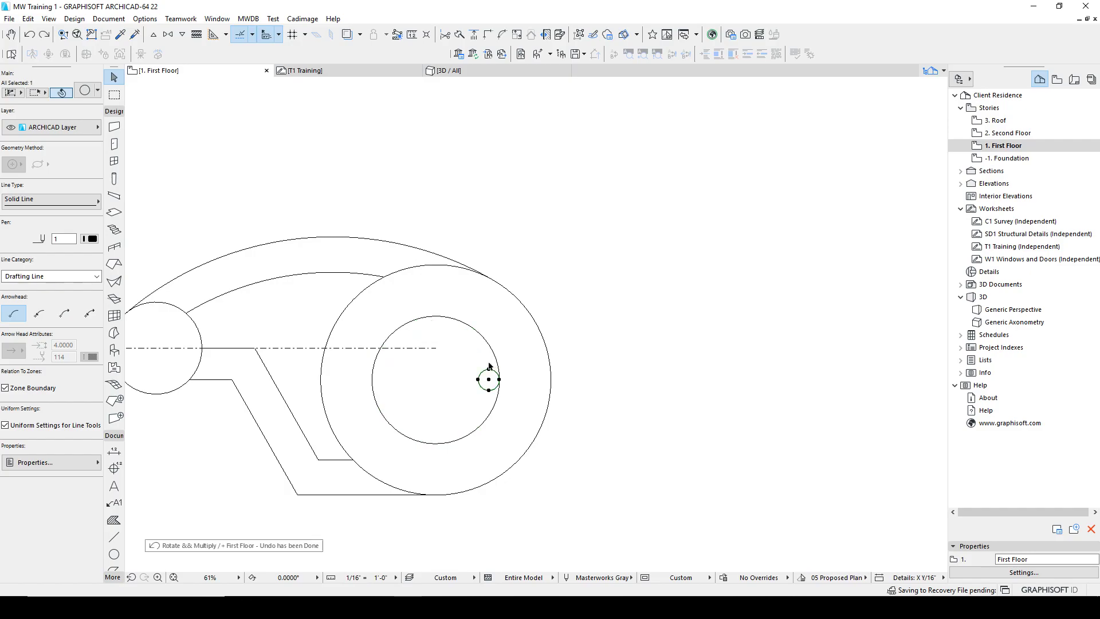
Distribute 6 rotated copies of the small circle over a full turn around the large circle's center, with the -1 option disabled.
key("ctrl+u")
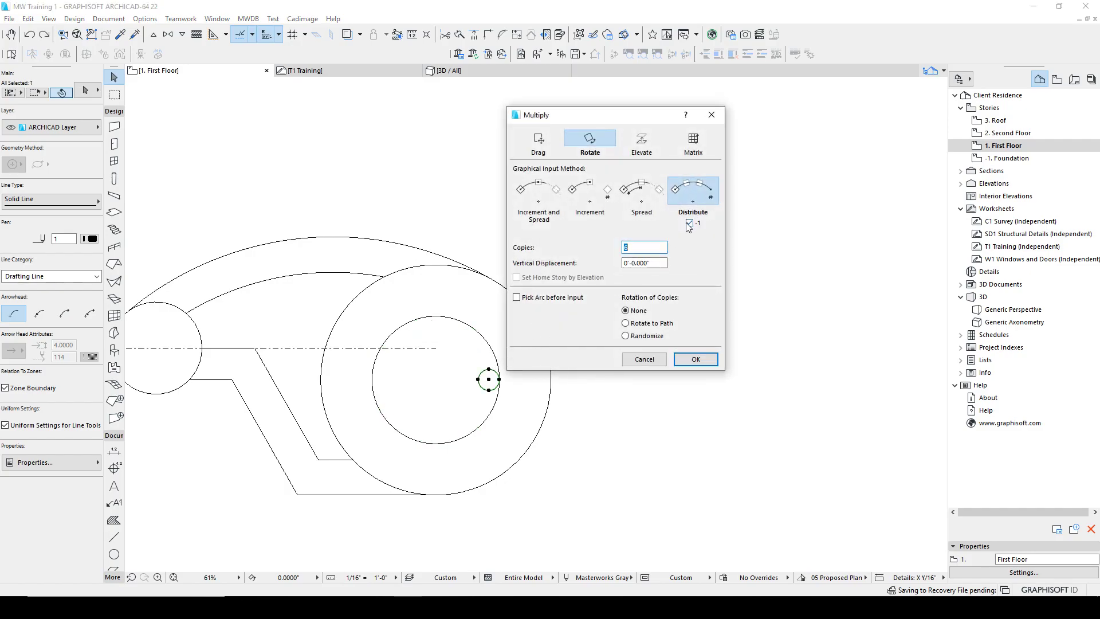
left_click(695, 358)
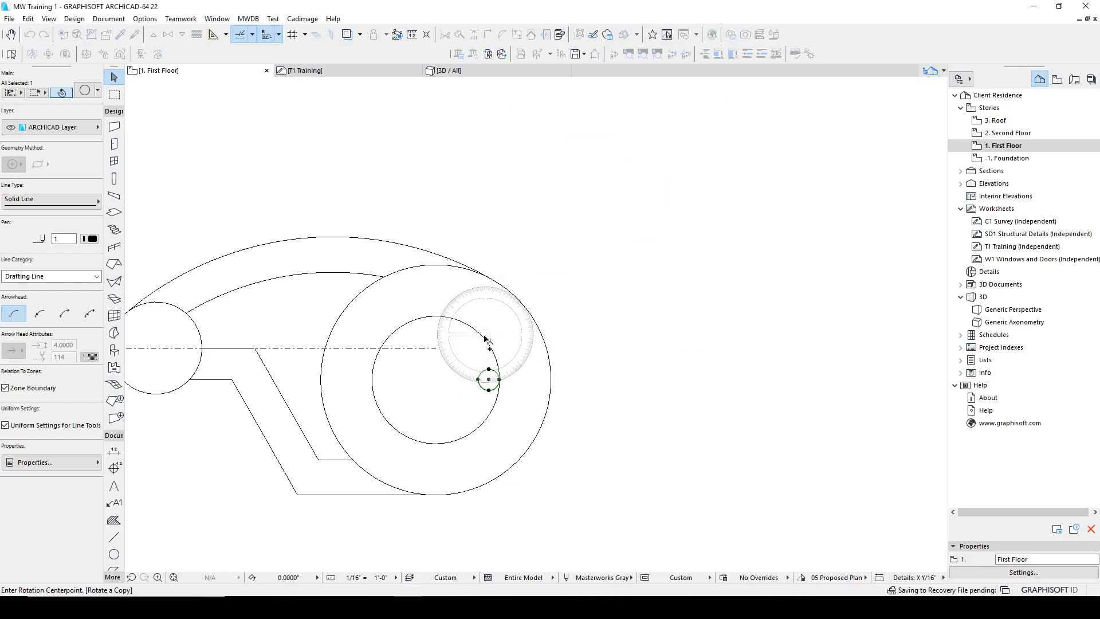
left_click(437, 379)
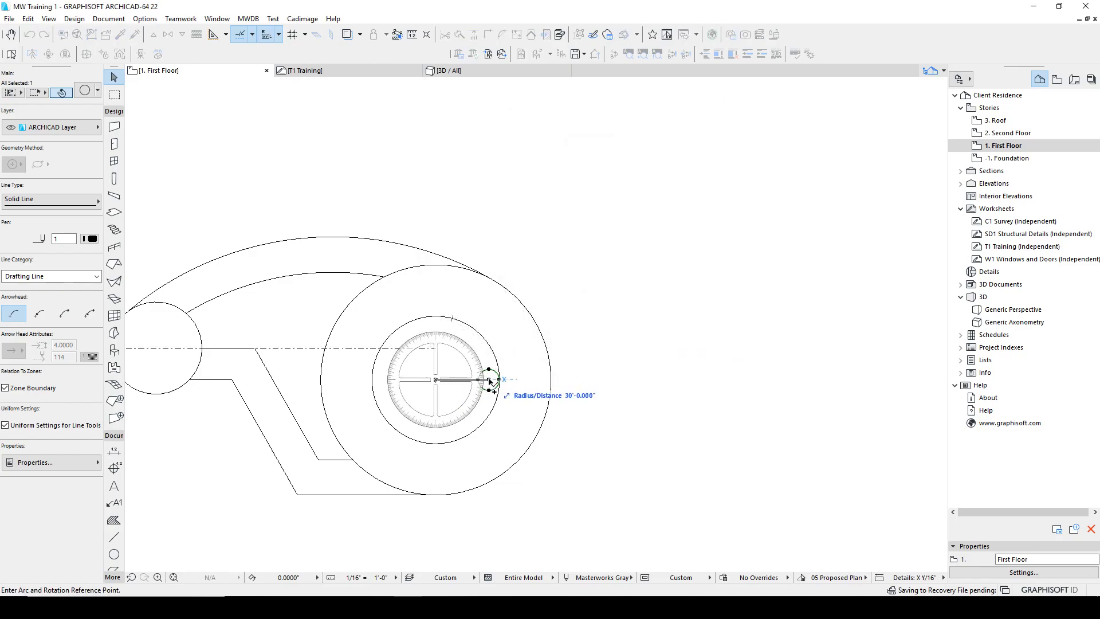
left_click(489, 380)
left_click(490, 380)
scroll(490, 380, "up", 3)
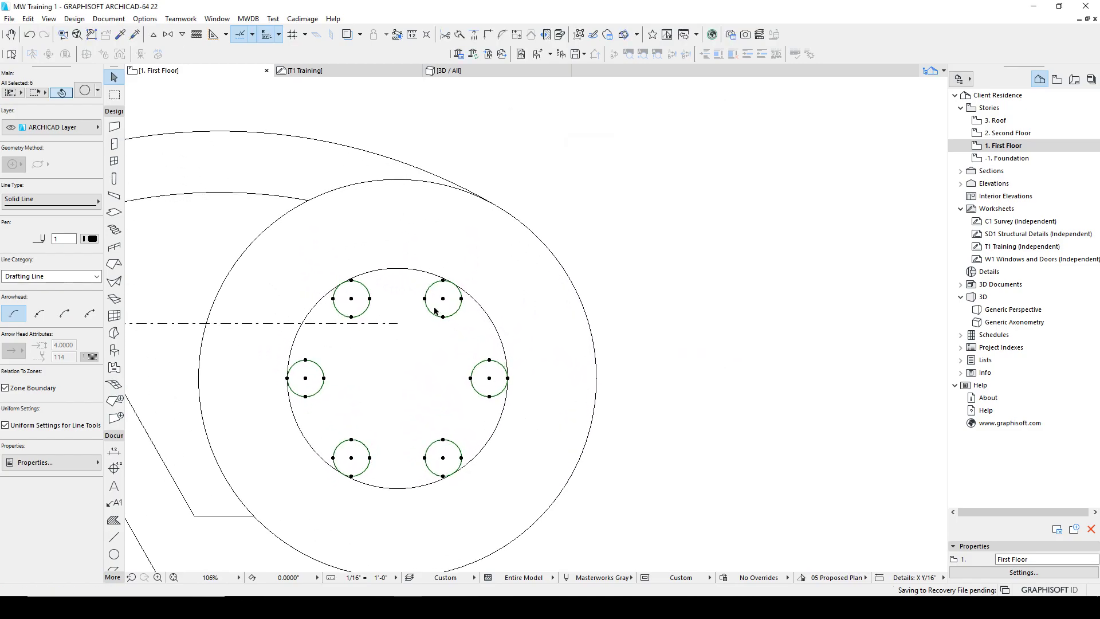
left_click(441, 383)
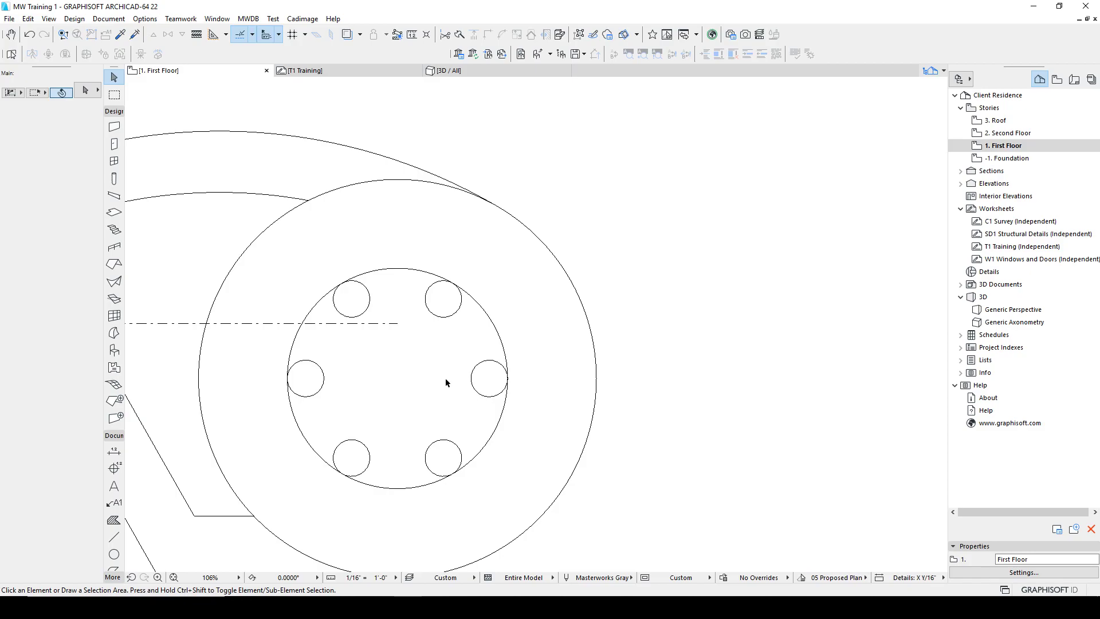
Compare the hole pattern with the reference drawing and delete the inner offset guide circle around the holes.
scroll(446, 383, "down", 5)
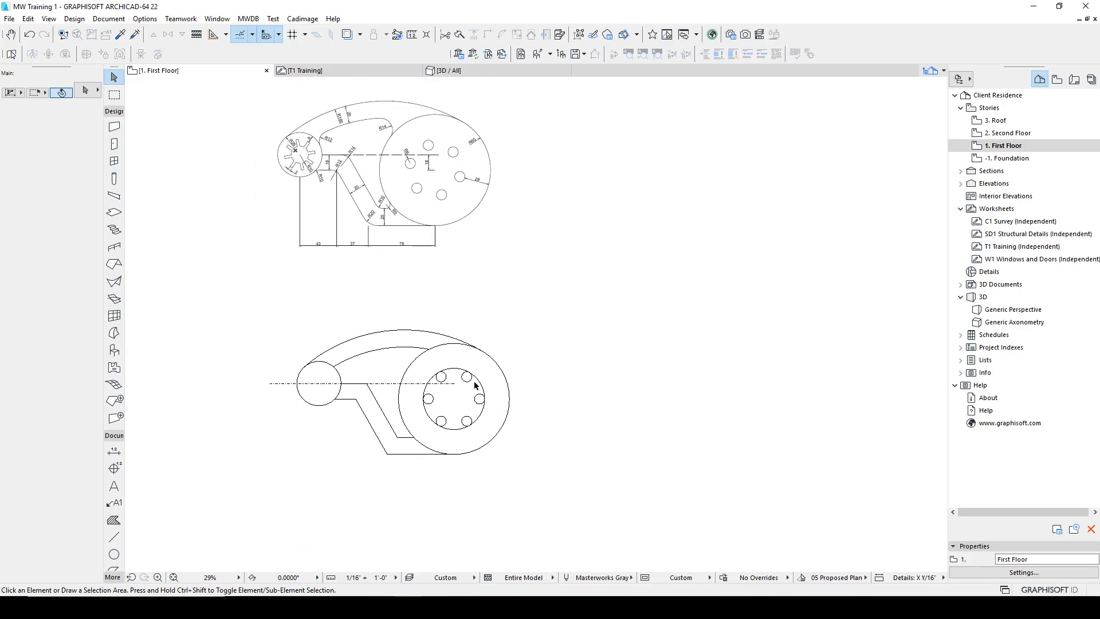
scroll(467, 369, "up", 3)
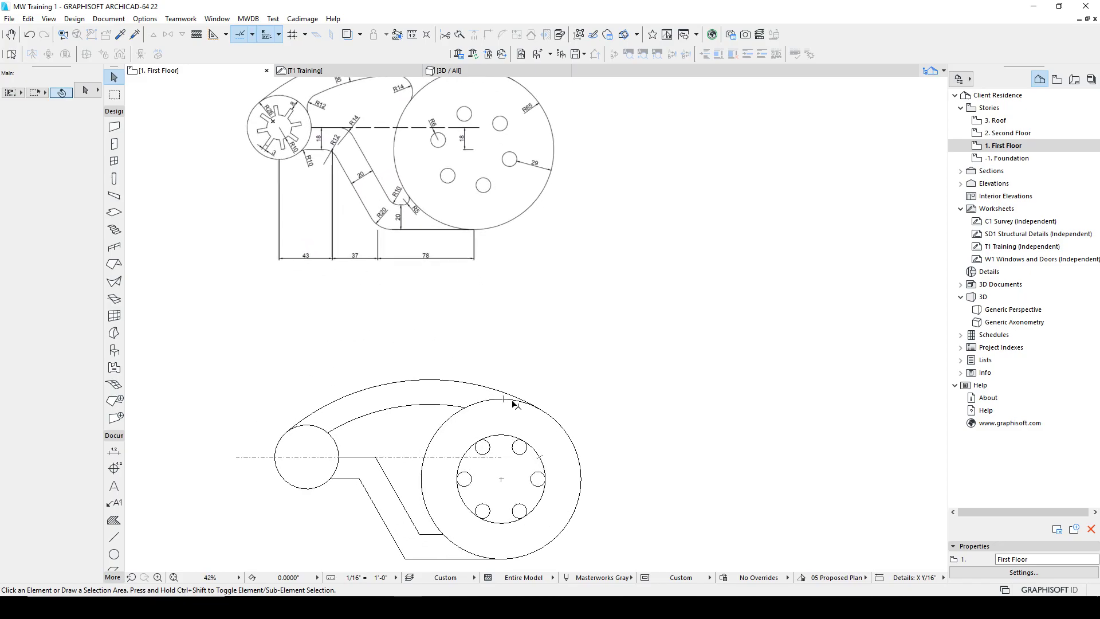
scroll(456, 229, "up", 4)
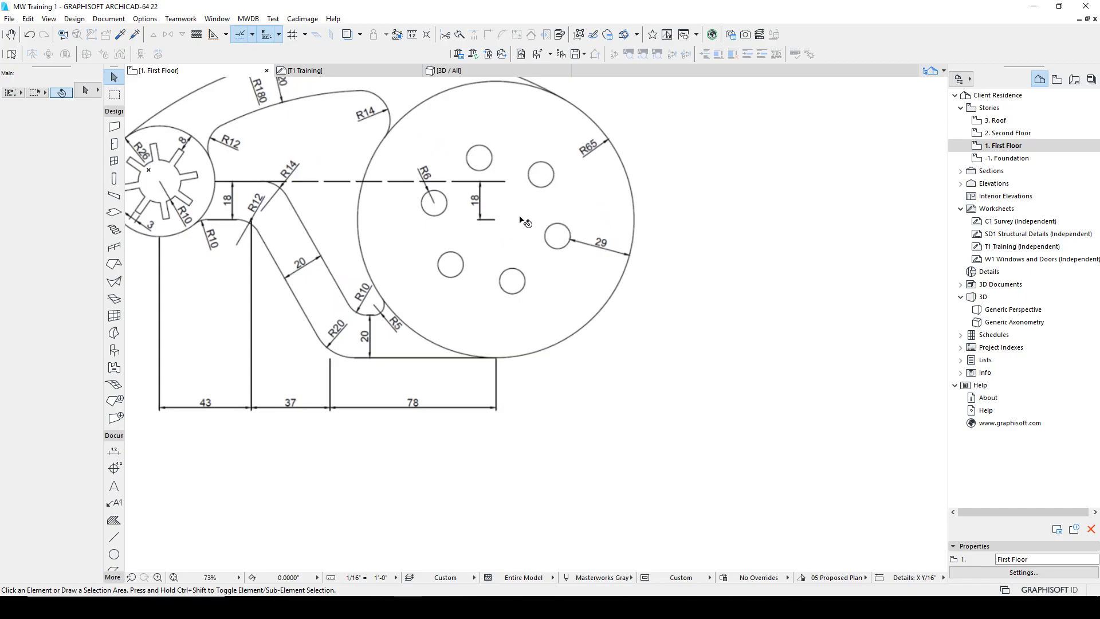
scroll(533, 230, "down", 4)
middle_click_drag(540, 271, 530, 242)
left_click(536, 391)
key("Delete")
Rotate the six holes clockwise about the large circle's center, by eye, to approximate the hole layout in the reference drawing.
scroll(530, 397, "up", 1)
scroll(530, 397, "up", 3)
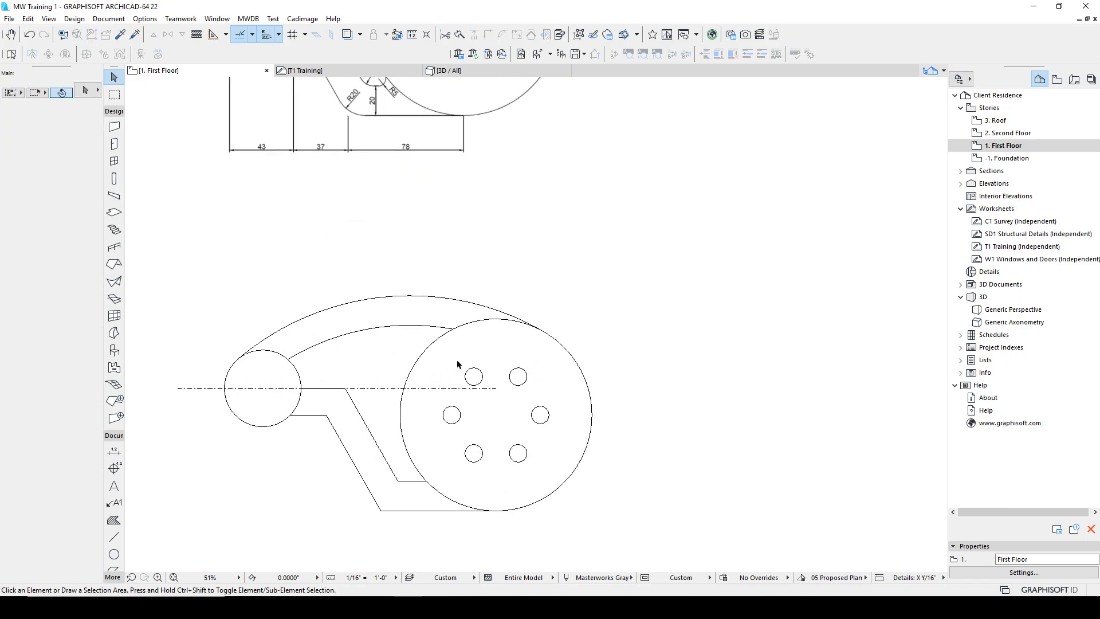
scroll(476, 388, "down", 4)
middle_click_drag(492, 401, 474, 436)
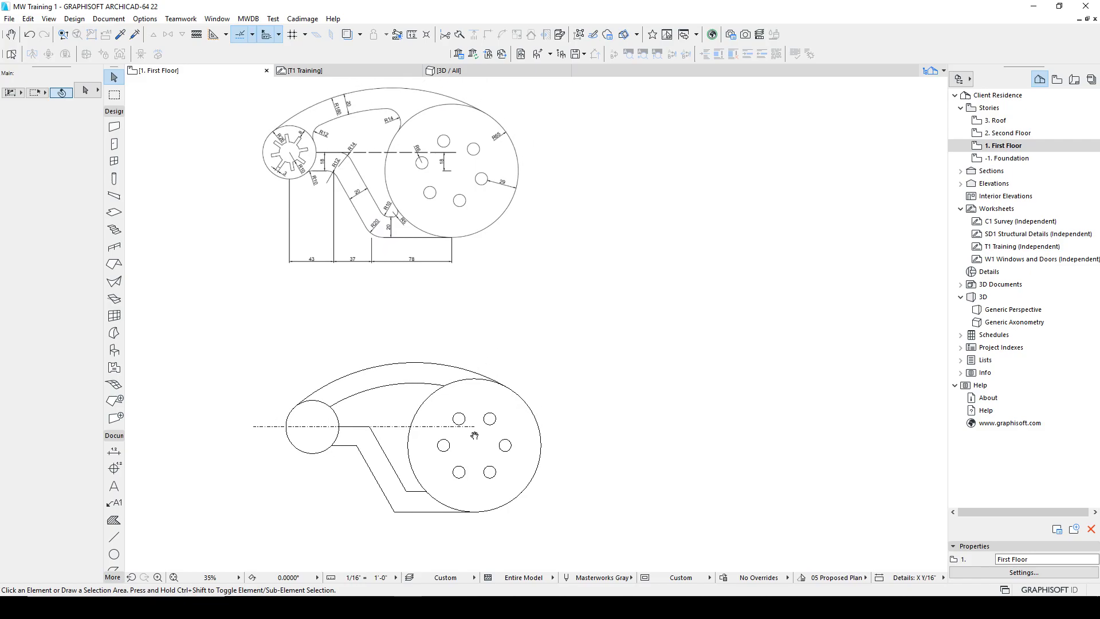
left_click_drag(434, 408, 524, 490)
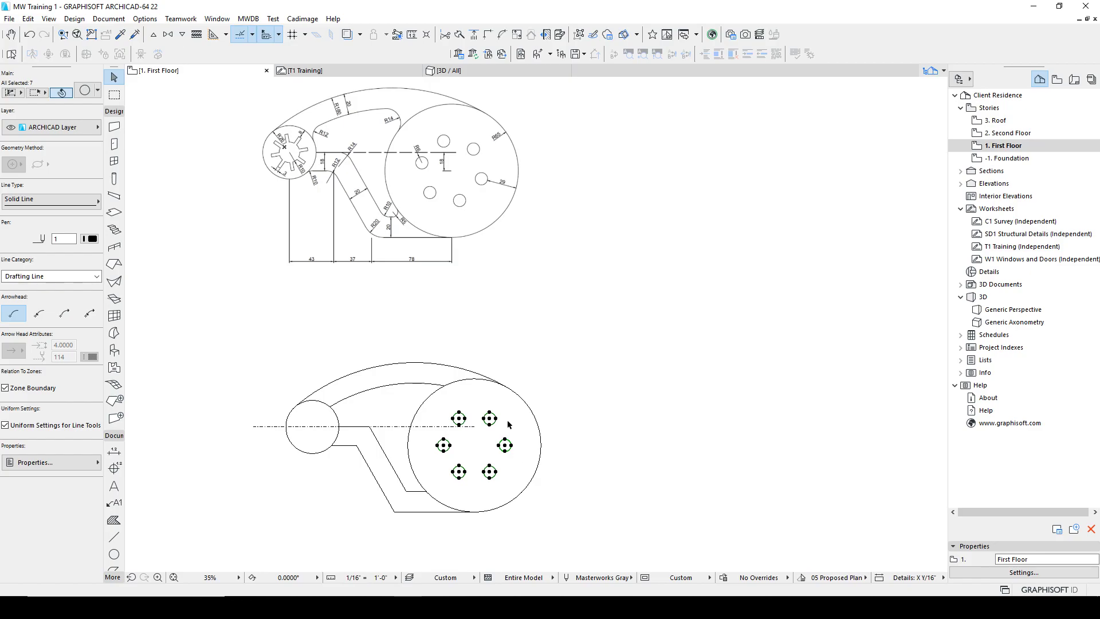
key("ctrl+e")
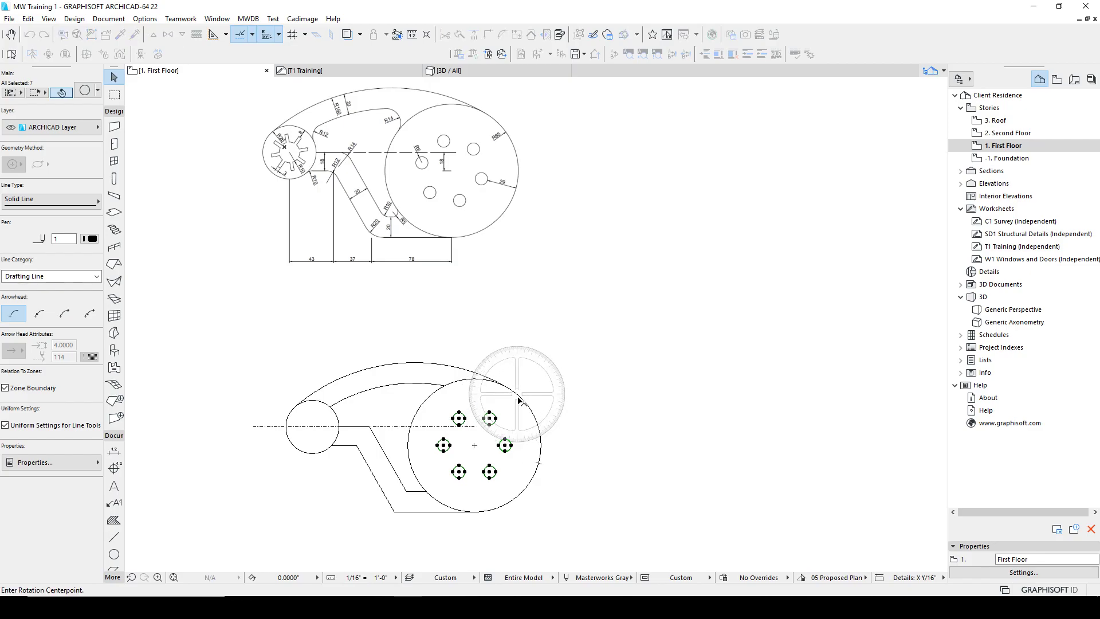
left_click(474, 446)
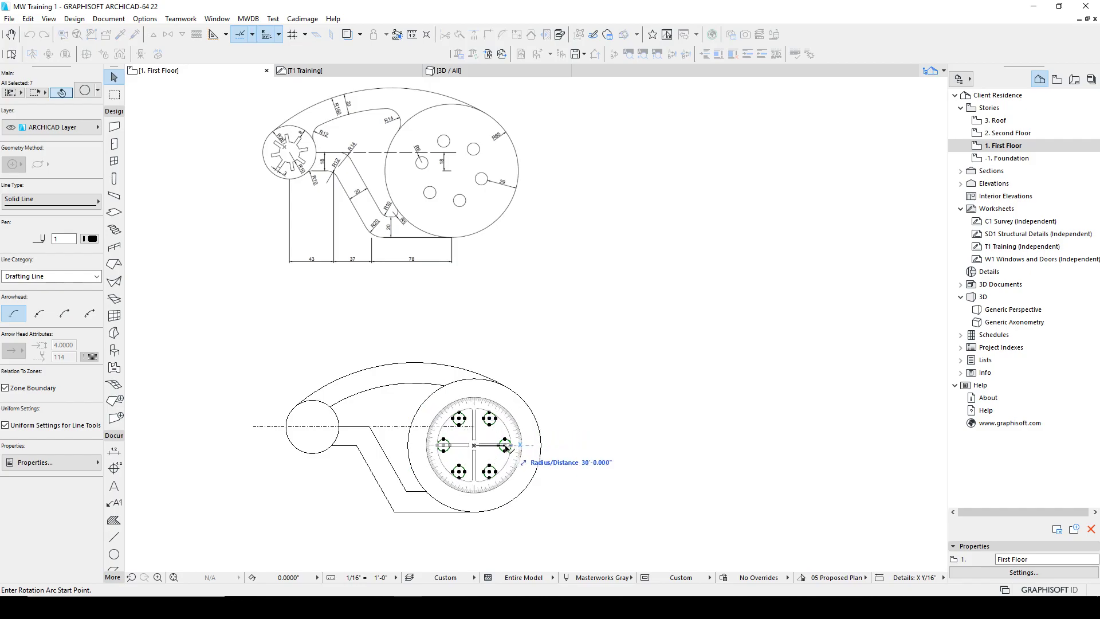
left_click(554, 446)
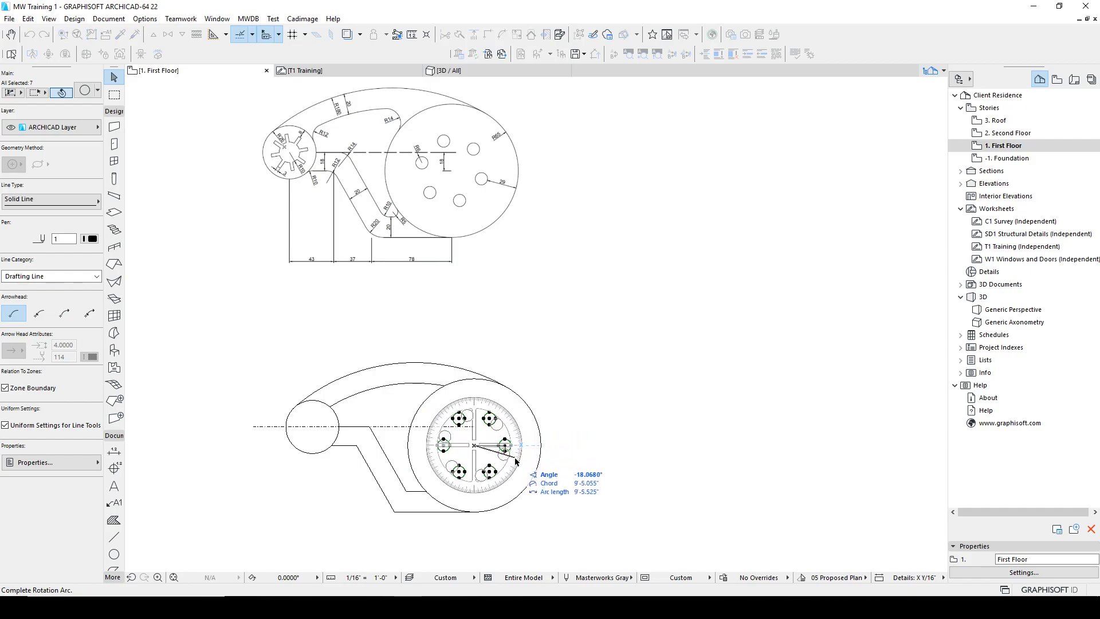
left_click(561, 469)
key("Escape")
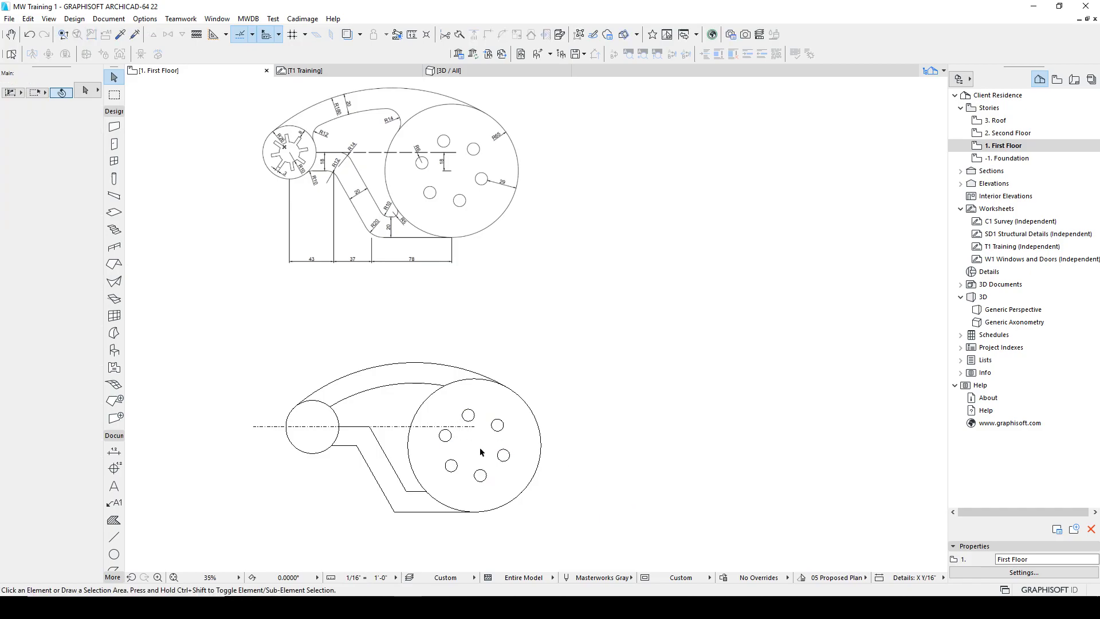
Draw a circle with a 10-foot radius concentric with the small end circle of the redrawn part.
middle_click_drag(377, 417, 440, 395)
scroll(462, 459, "up", 2)
scroll(431, 419, "up", 1)
scroll(432, 424, "up", 1)
left_click(439, 396, "alt")
scroll(443, 404, "down", 3)
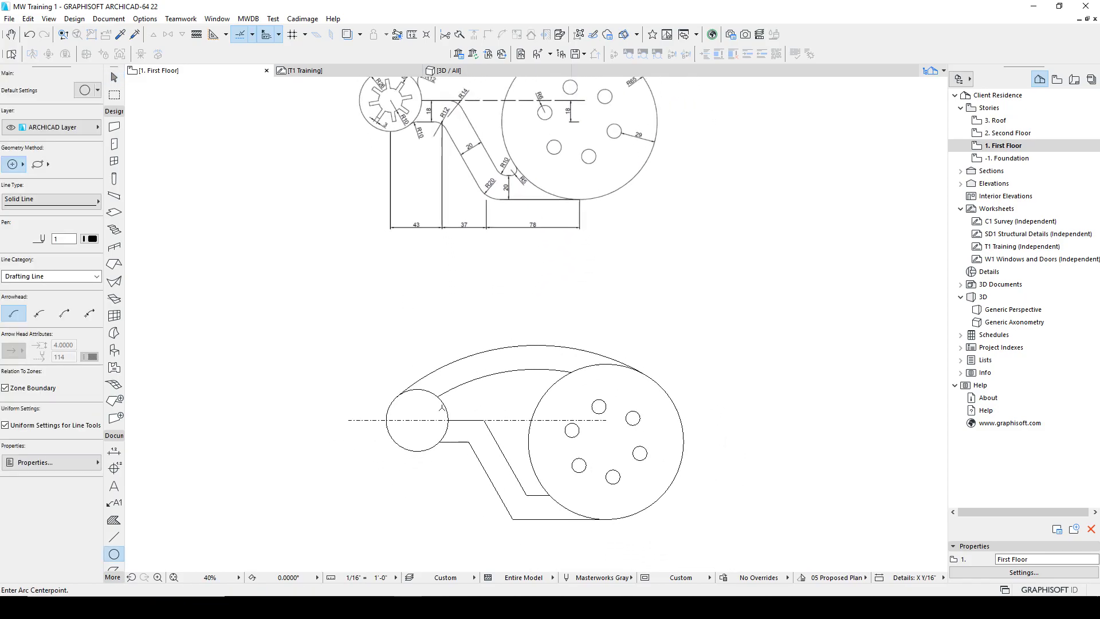
scroll(404, 184, "up", 4)
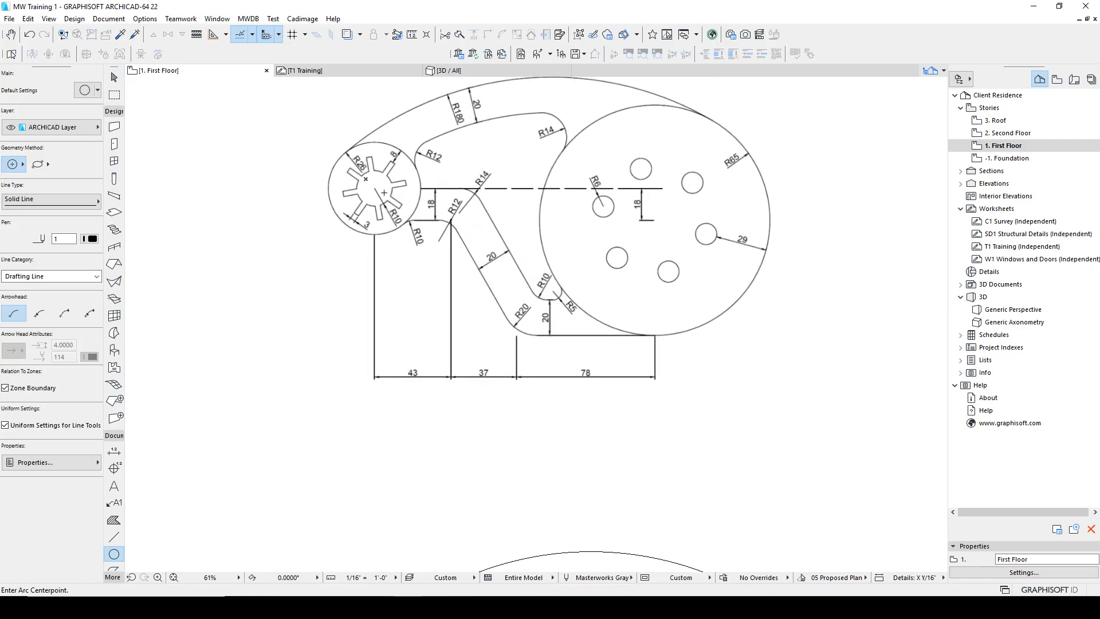
scroll(428, 320, "down", 4)
left_click(412, 476)
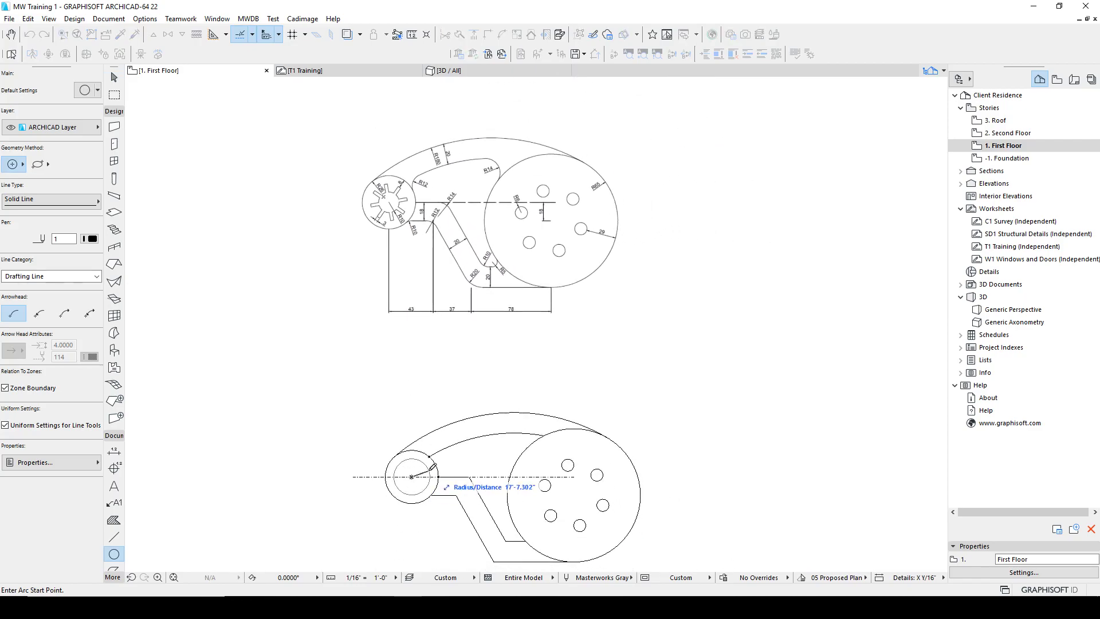
type("10")
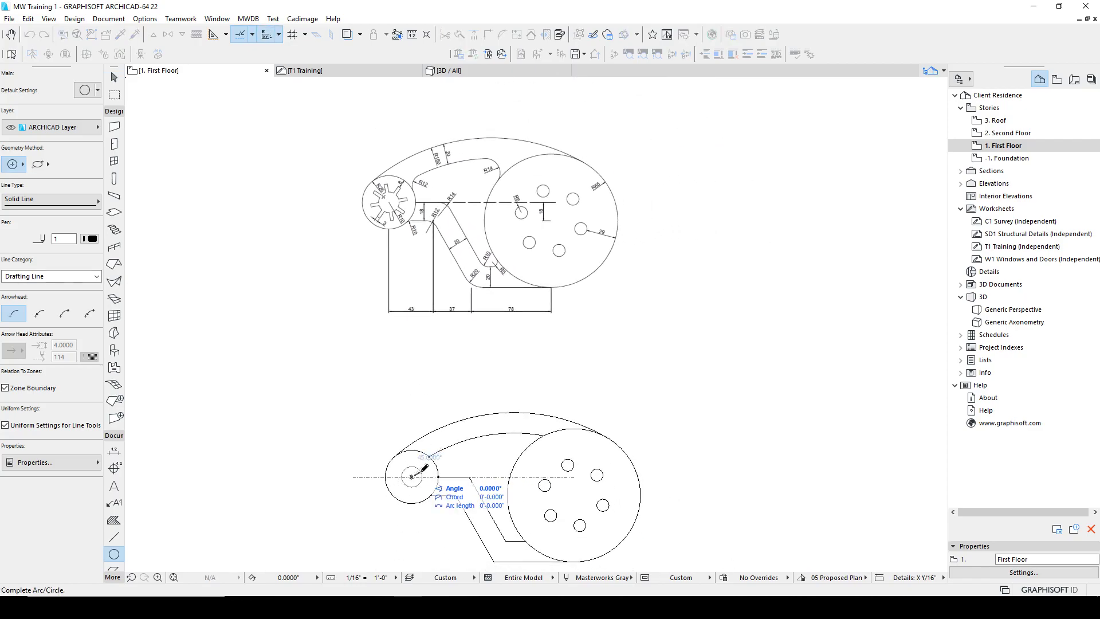
key("Return")
Draw a vertical line from the small end circle's center to 8 feet inside its top edge, offset 1.5 feet to the left.
scroll(383, 196, "up", 4)
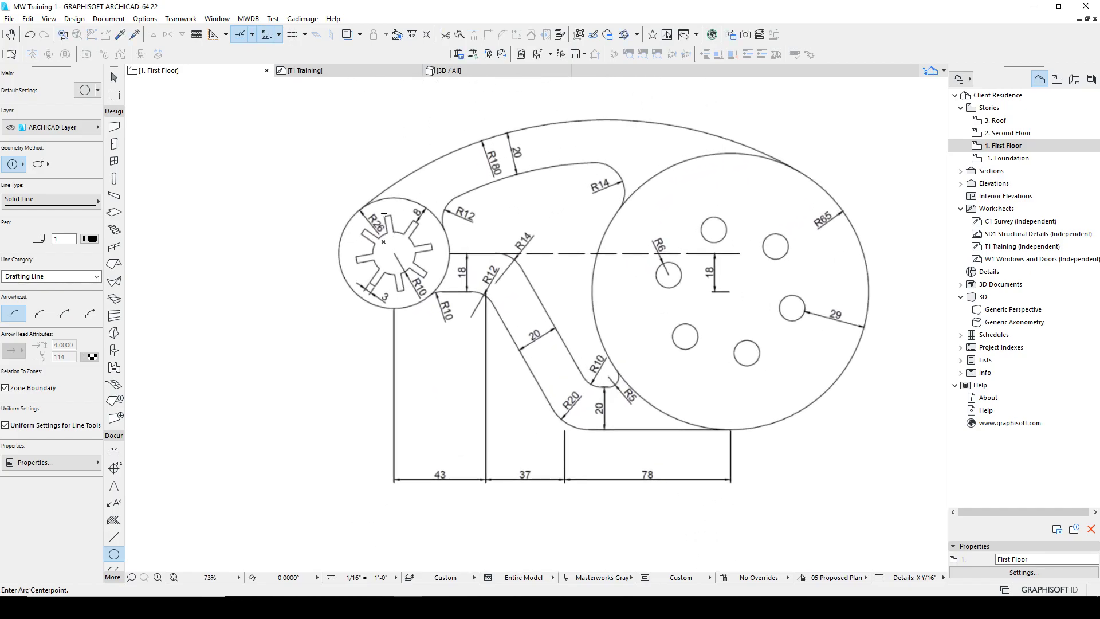
scroll(413, 252, "up", 4)
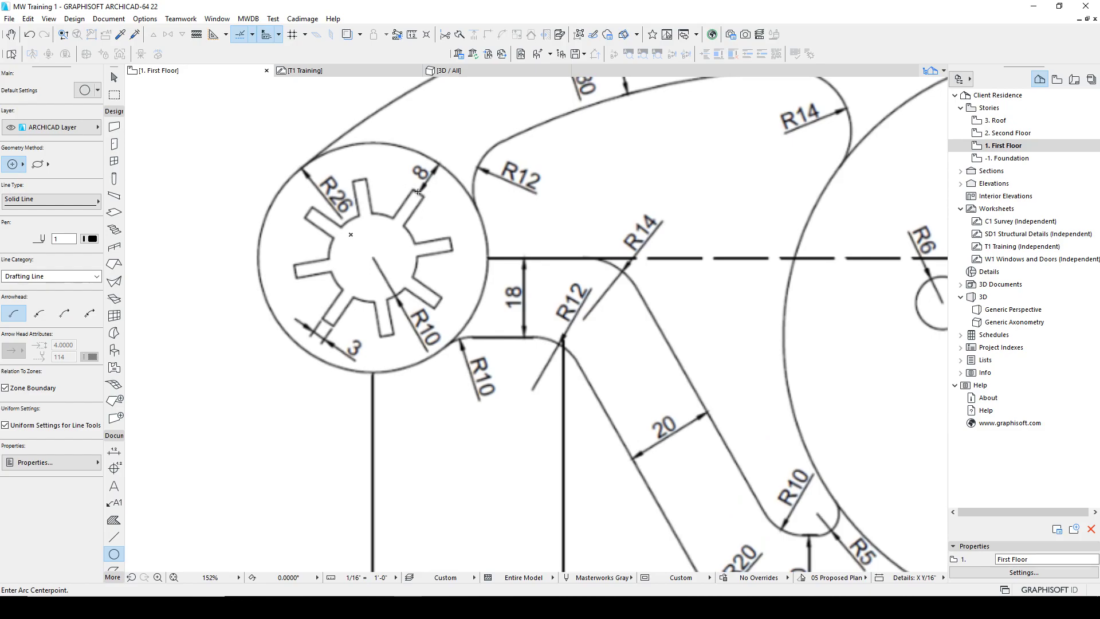
scroll(348, 325, "down", 4)
middle_click_drag(411, 371, 402, 265)
scroll(404, 272, "down", 3)
middle_click_drag(459, 390, 439, 309)
scroll(403, 472, "up", 3)
scroll(402, 472, "up", 1)
key("l")
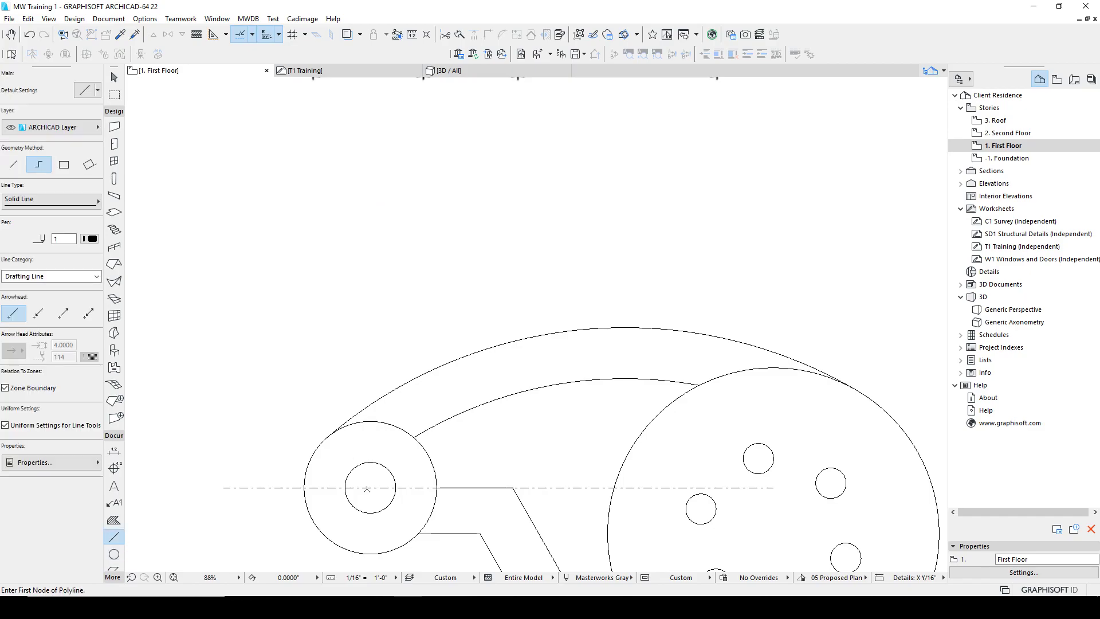
left_click(370, 488)
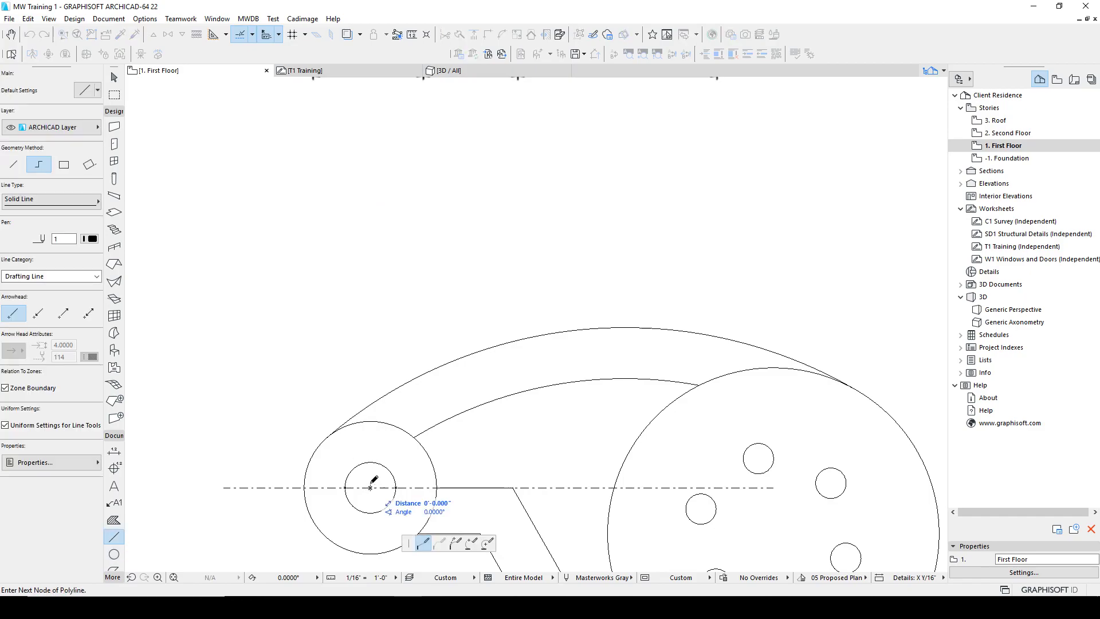
left_click(371, 420)
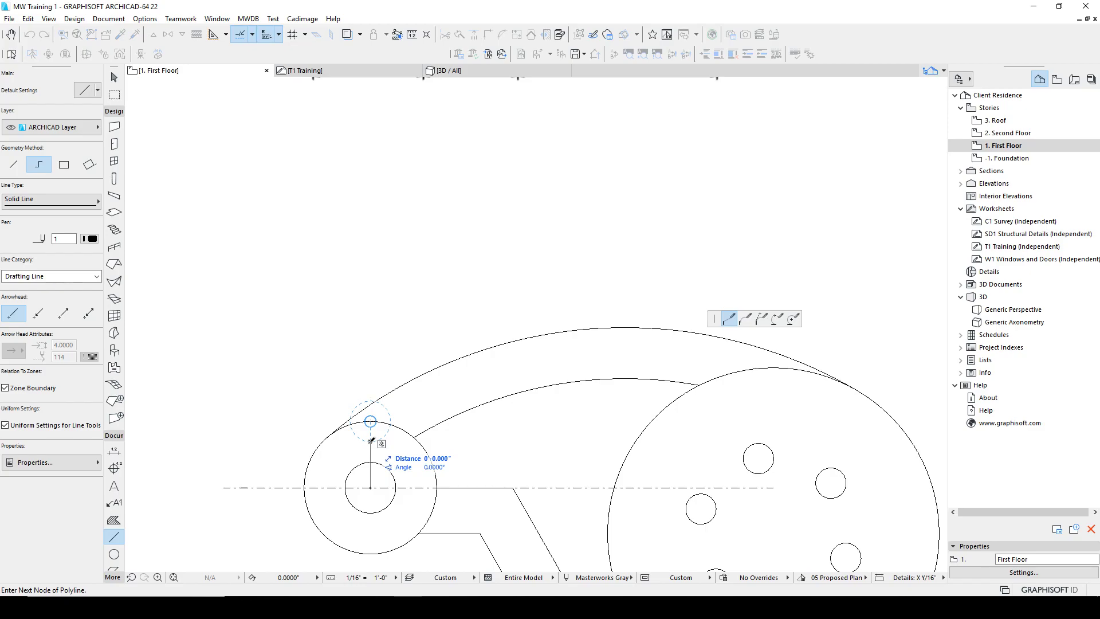
left_click(370, 442)
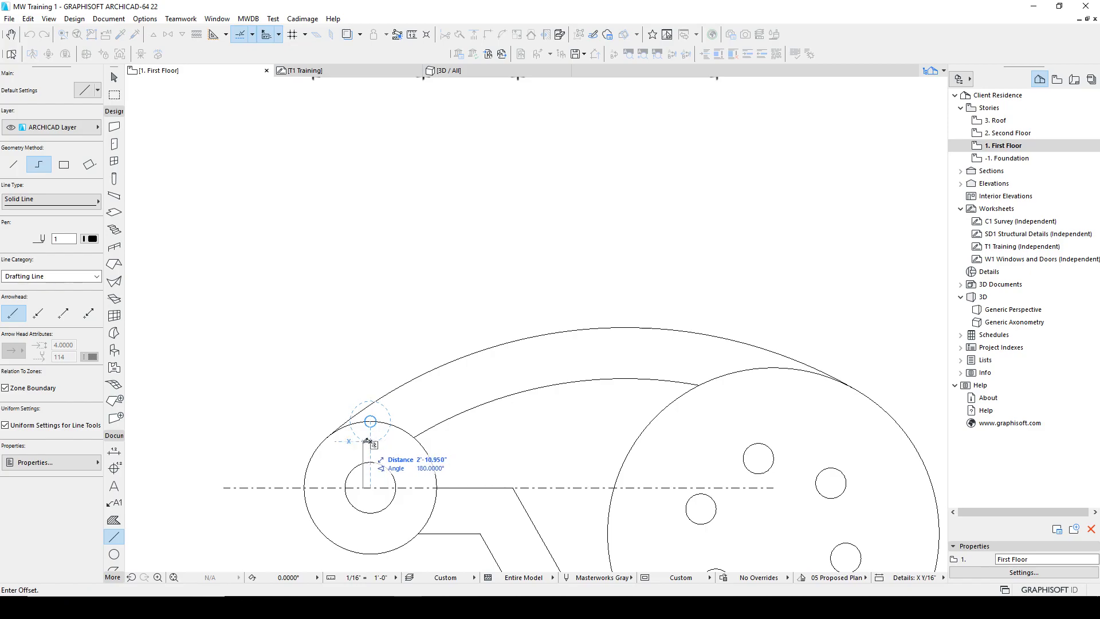
type("1.5")
key("Return")
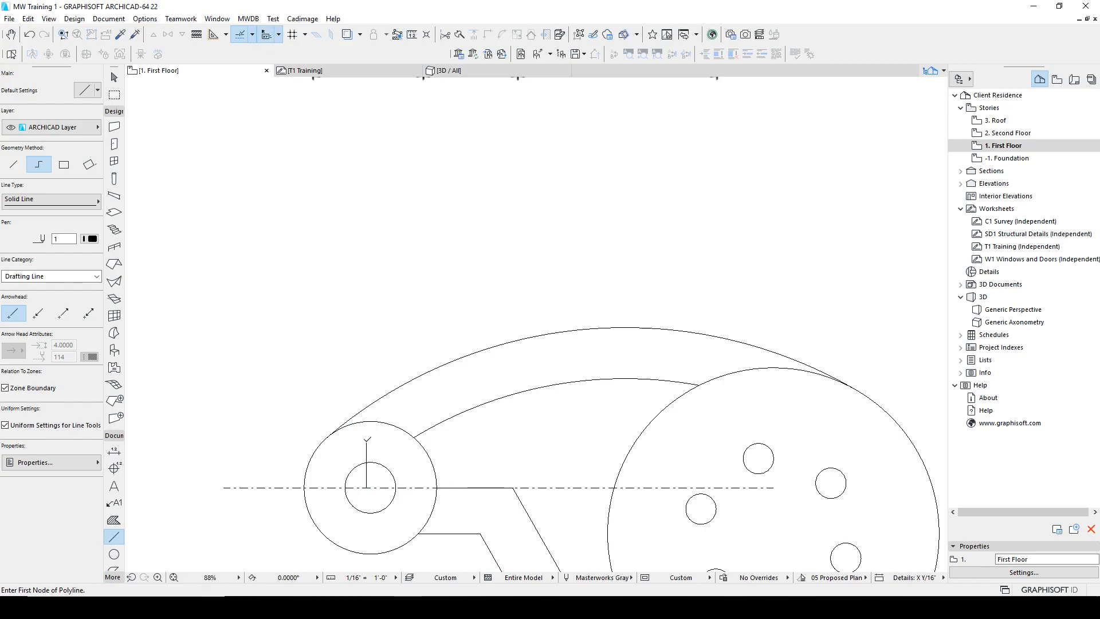
Copy the vertical slot line 3 feet to the right.
key("shift")
left_click(368, 444, "shift")
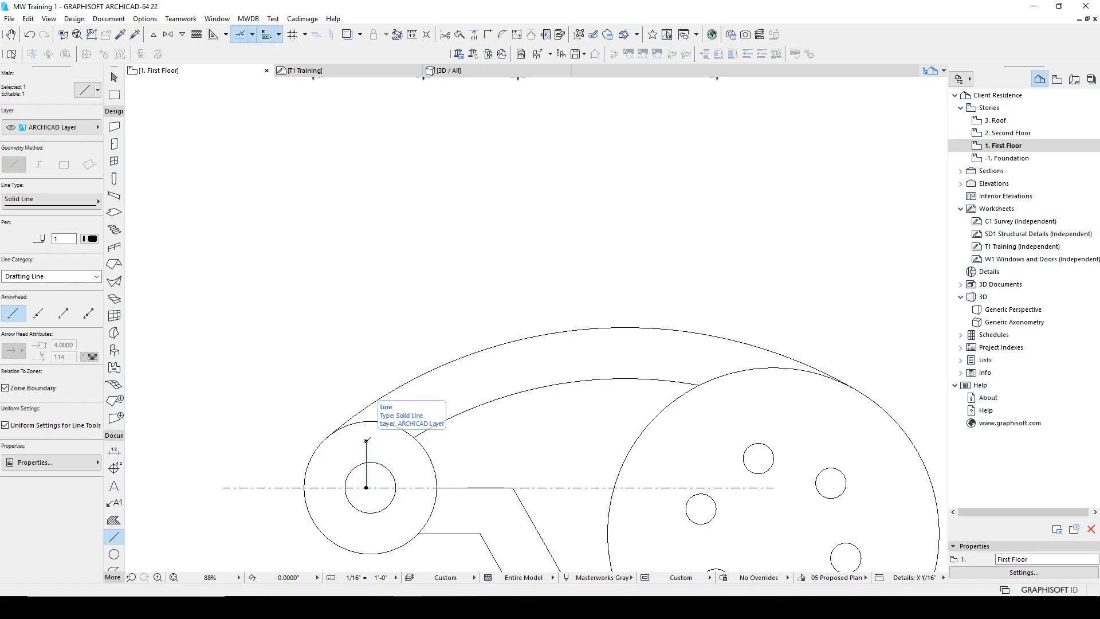
left_click(394, 452)
type("3")
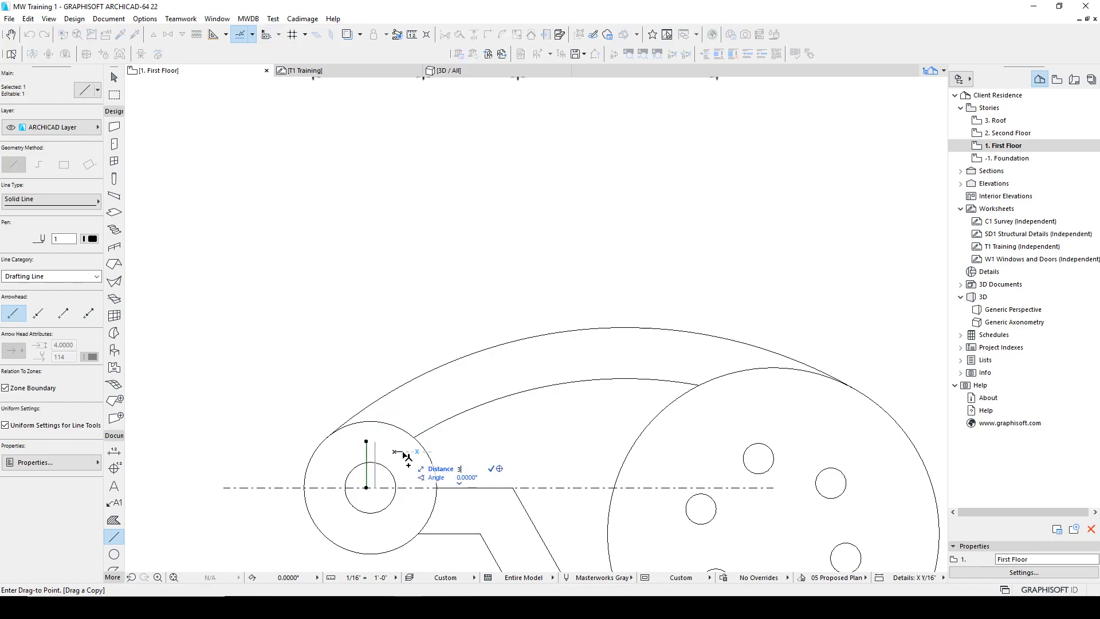
key("Return")
key("Escape")
Trim the two slot lines inside the inner circle and join their upper ends with a 3-foot line.
scroll(369, 459, "up", 3)
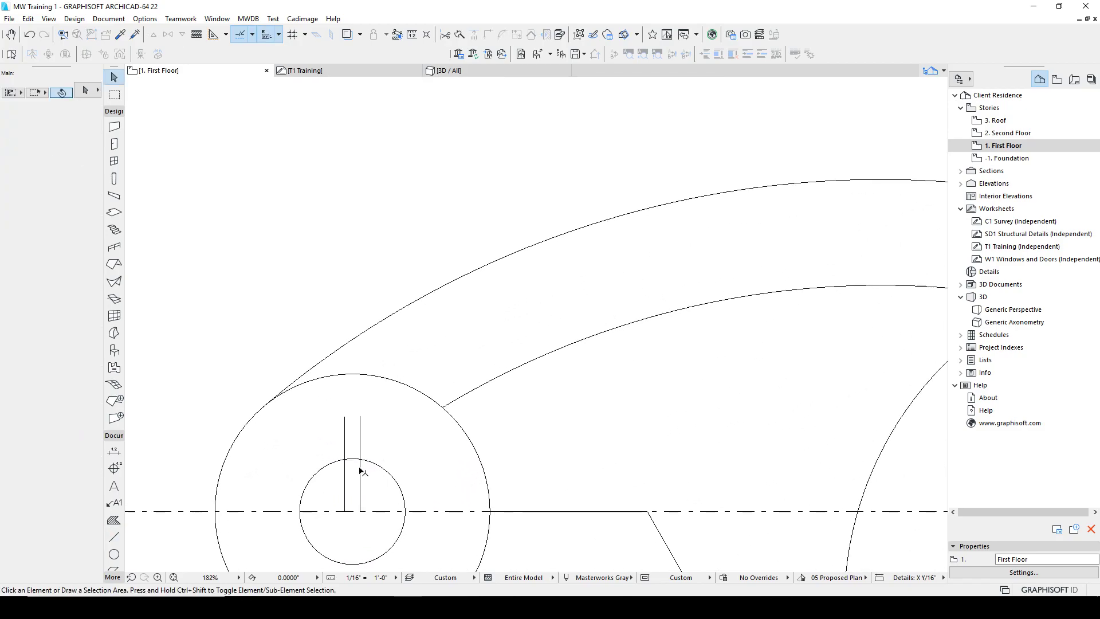
left_click(349, 478, "ctrl")
key("l")
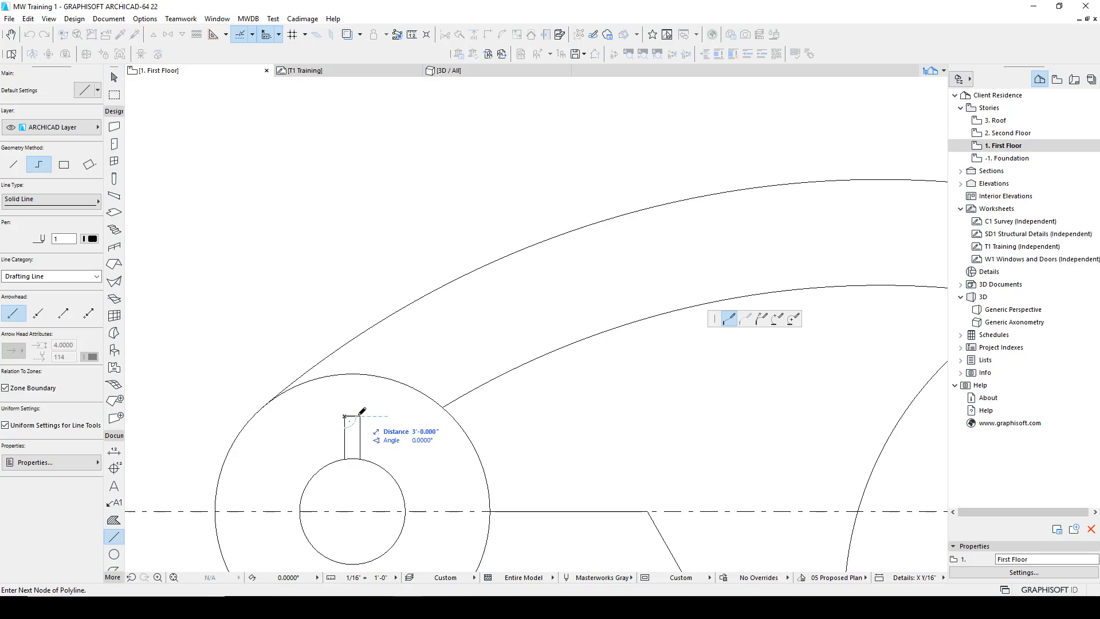
scroll(405, 485, "down", 4)
scroll(405, 485, "down", 2)
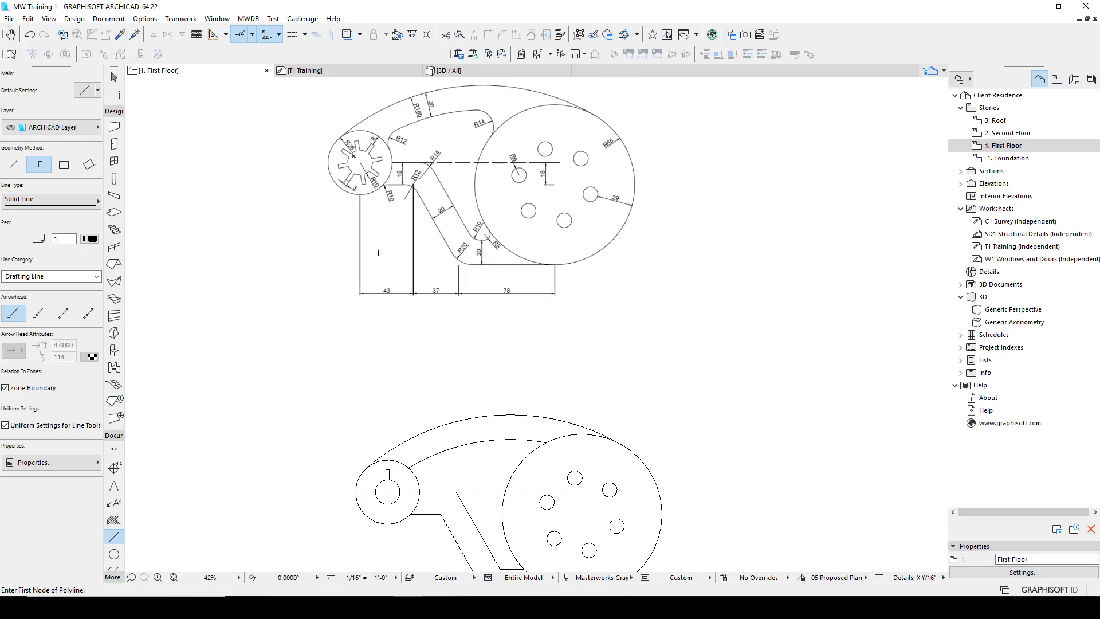
Select the three lines forming the slot above the inner circle.
scroll(419, 484, "up", 4)
middle_click_drag(390, 475, 386, 437)
key("Escape")
left_click_drag(361, 425, 340, 414)
left_click(340, 417)
key("ctrl+u")
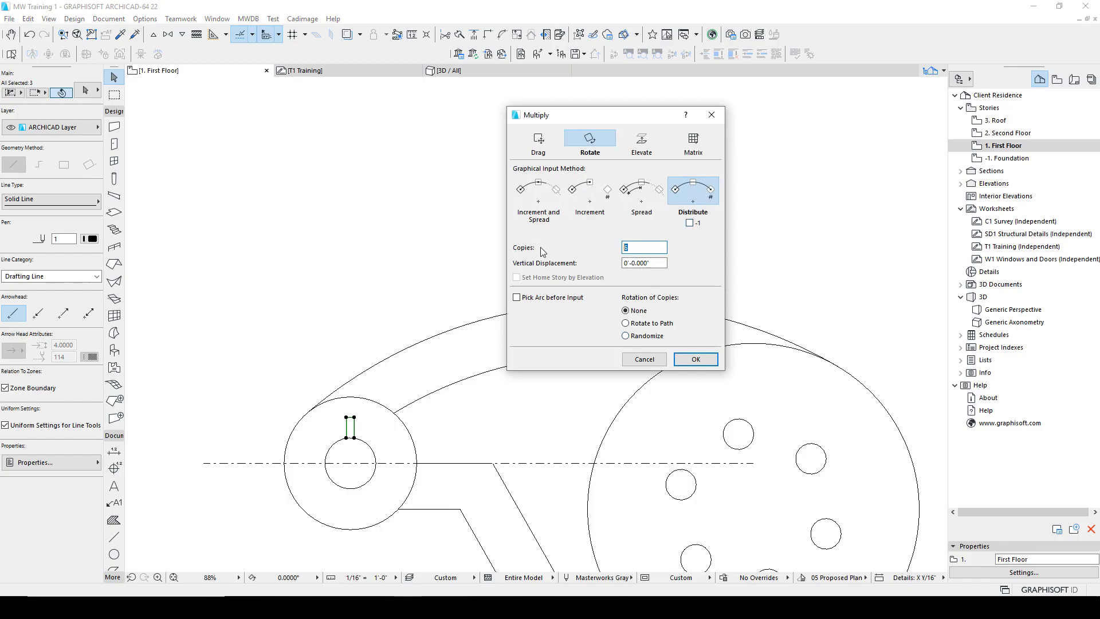
left_click(689, 367)
left_click(350, 463)
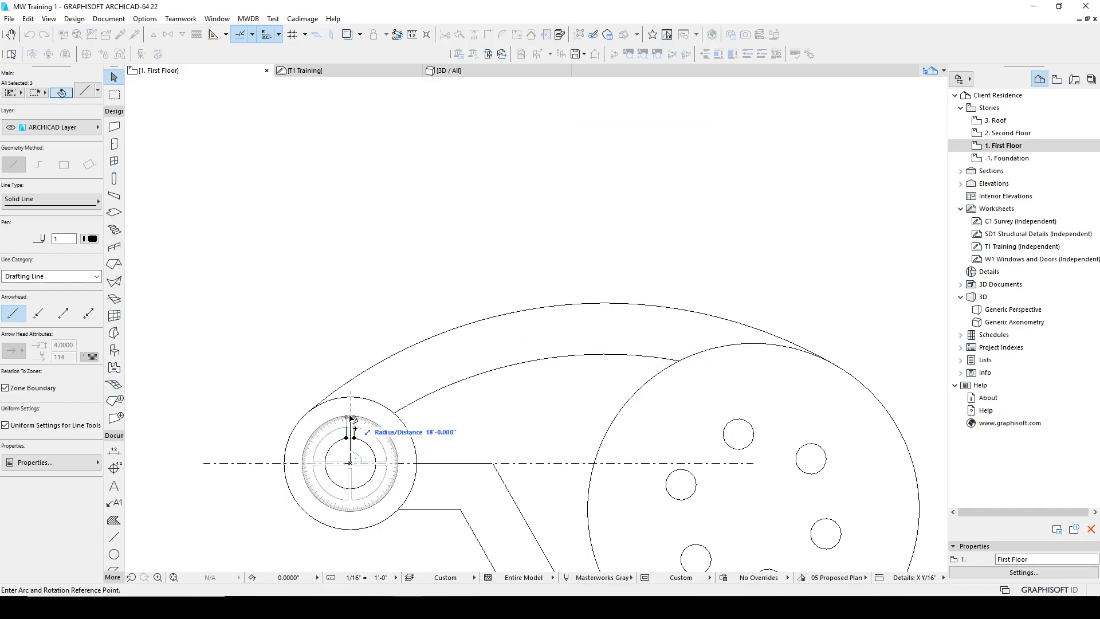
left_click(354, 418)
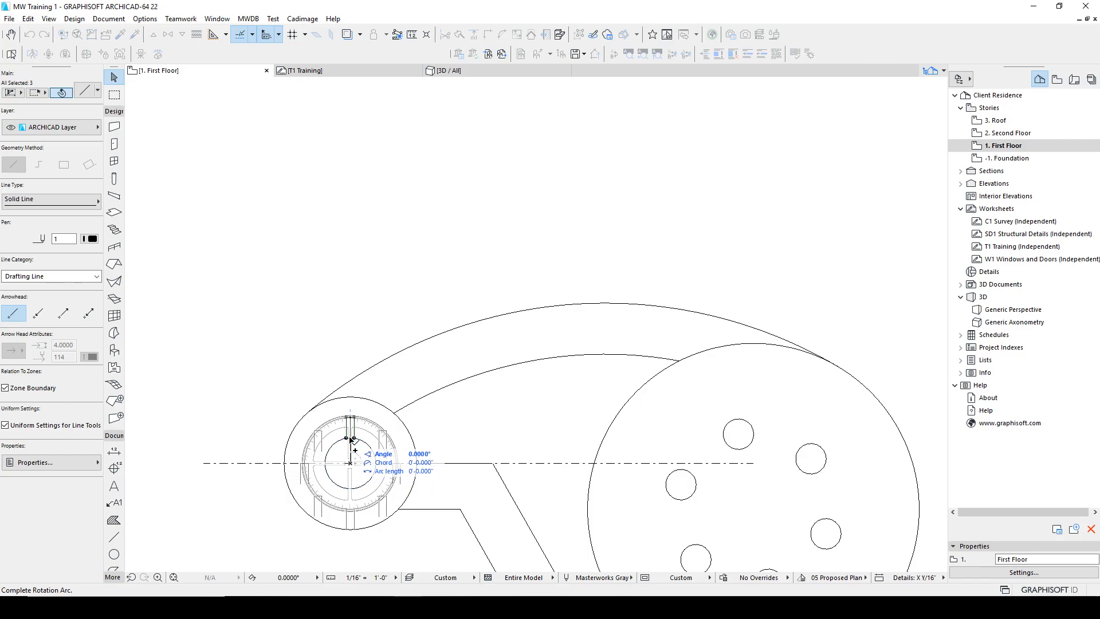
left_click(351, 439)
Distribute 8 copies of the slot over a full turn around the small circle's center, with the copies set to Rotate to Path.
key("ctrl+u")
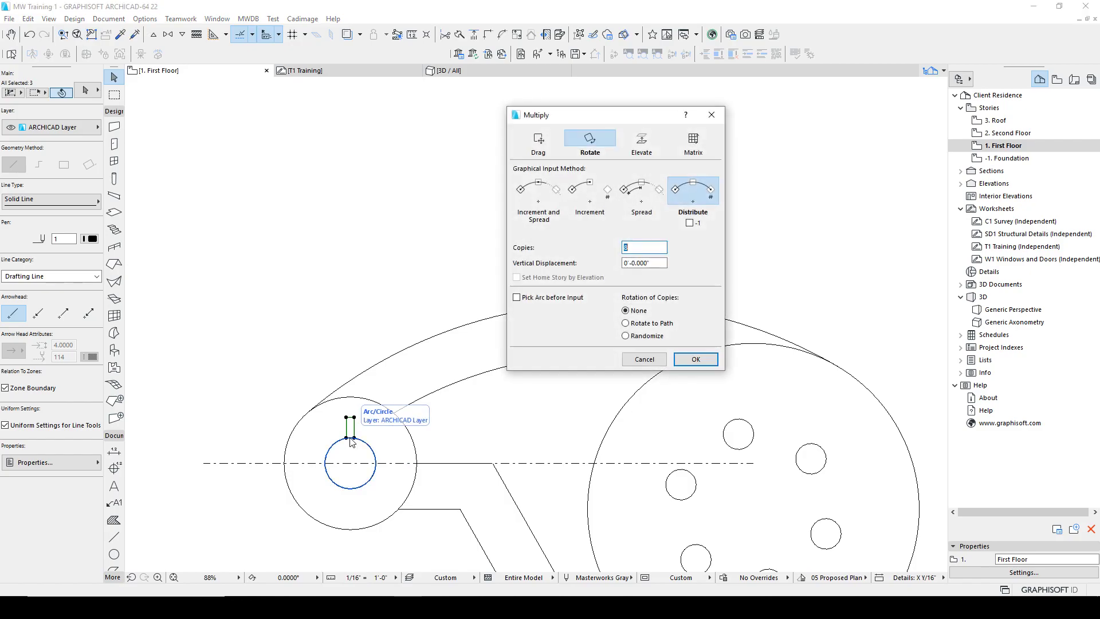
left_click(638, 323)
left_click(695, 360)
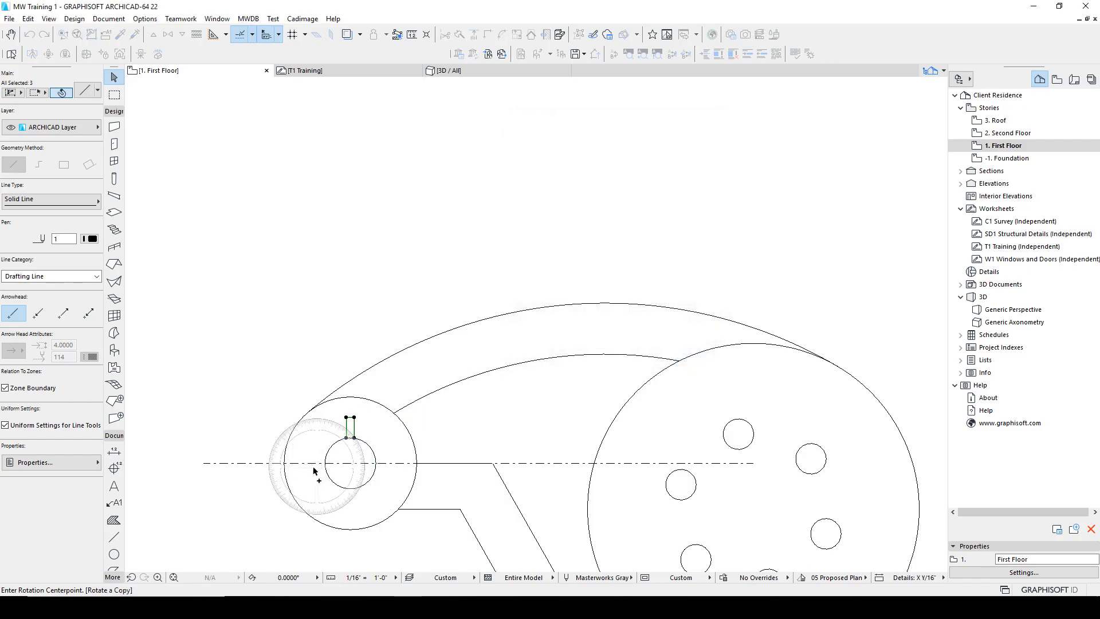
left_click(349, 463)
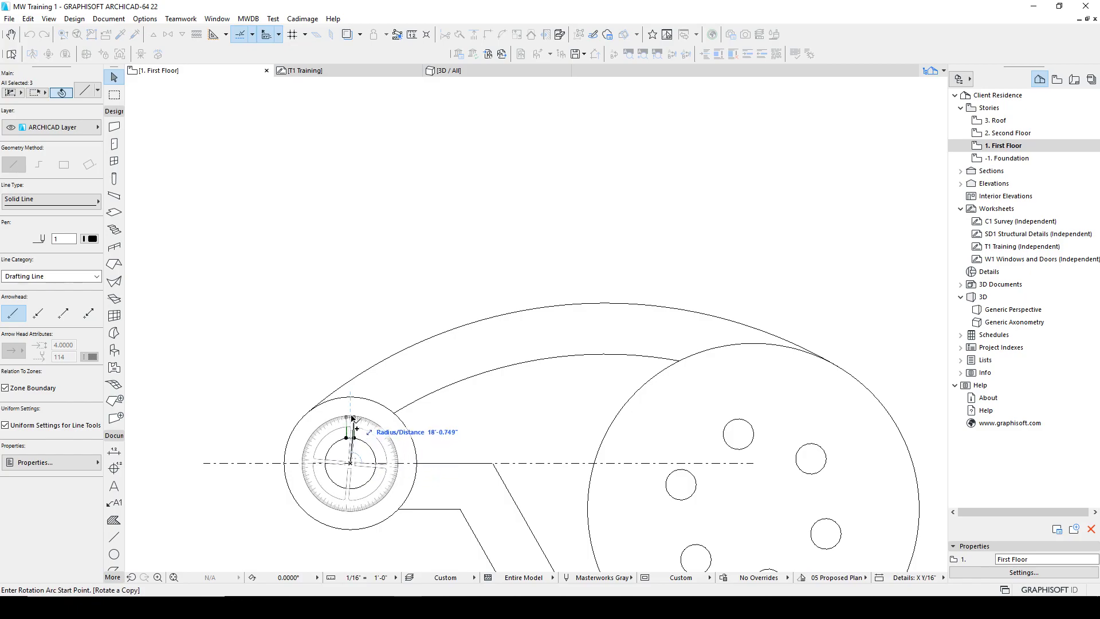
left_click(353, 418)
left_click(352, 419)
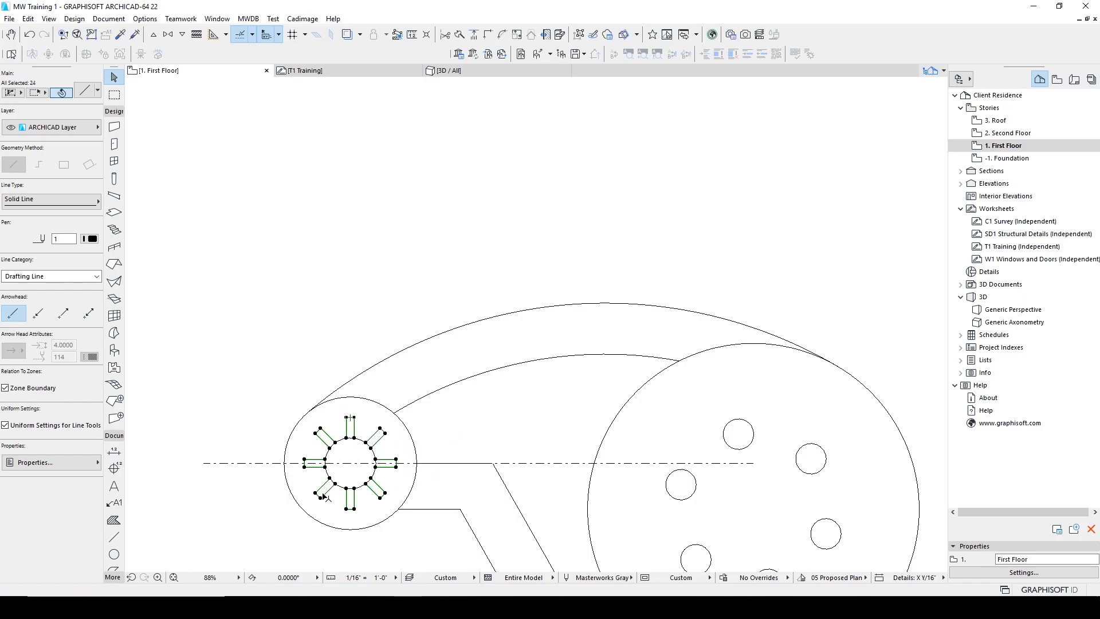
key("Escape")
Trim the inner circle's arc segments across the open ends of all eight slots.
scroll(348, 455, "up", 8)
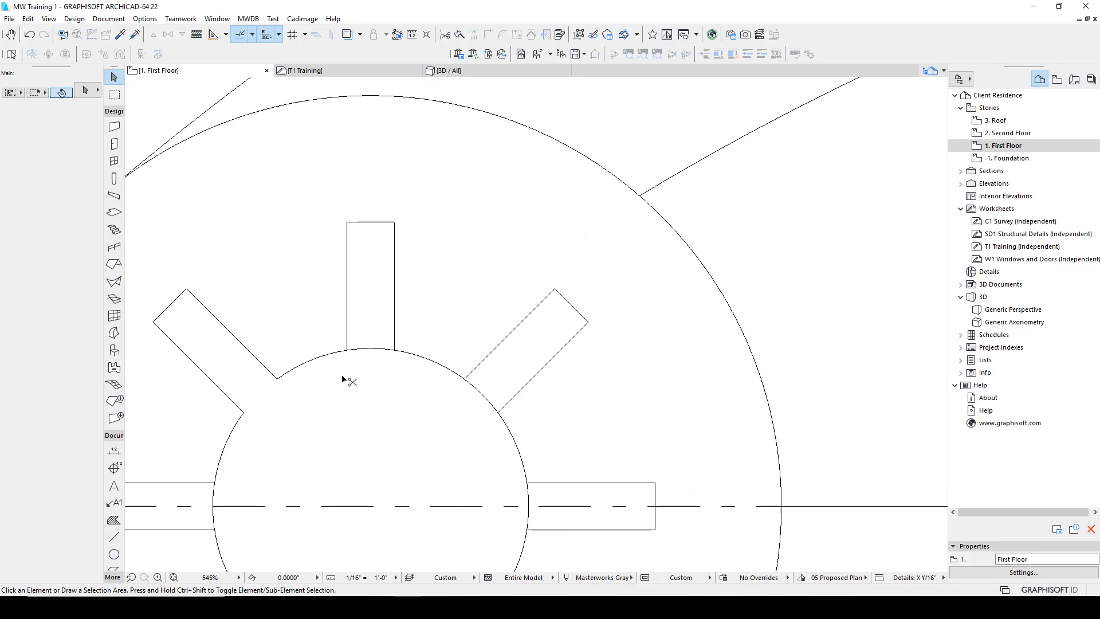
left_click(371, 351, "ctrl")
left_click(481, 395, "ctrl")
left_click(528, 521, "ctrl")
middle_click_drag(444, 502, 571, 339)
left_click(340, 331, "ctrl")
left_click(340, 360, "ctrl")
left_click(381, 451, "ctrl")
left_click(499, 501, "ctrl")
left_click(607, 459, "ctrl")
Rotate the whole slotted inner profile 22.5° about the small end circle's center.
scroll(609, 462, "down", 10)
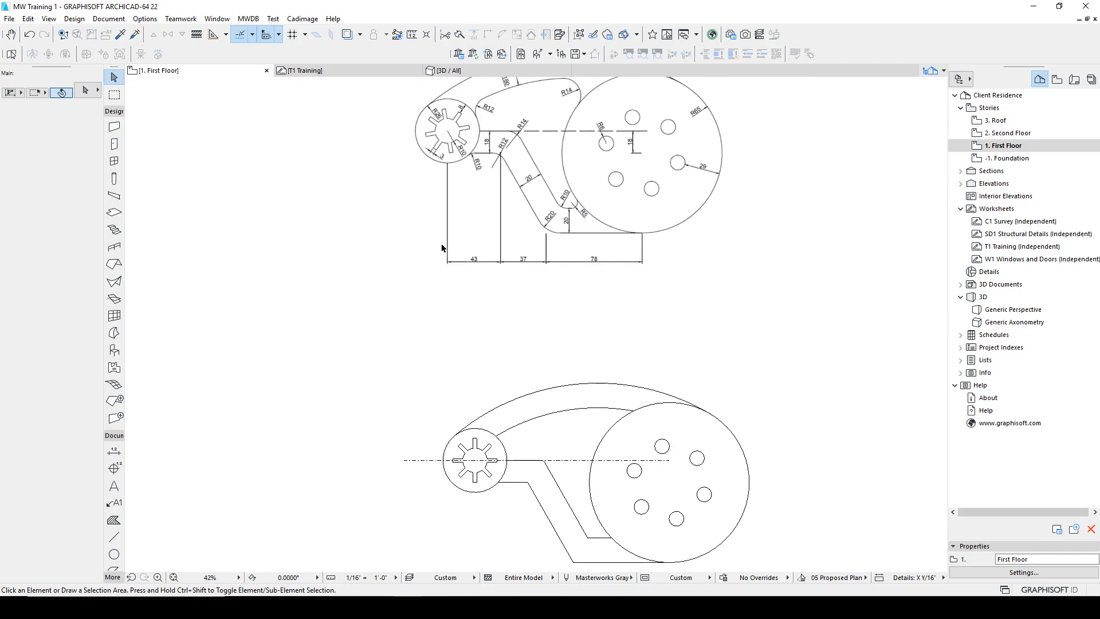
scroll(461, 470, "up", 4)
scroll(458, 471, "up", 1)
left_click_drag(418, 383, 568, 508)
key("ctrl+e")
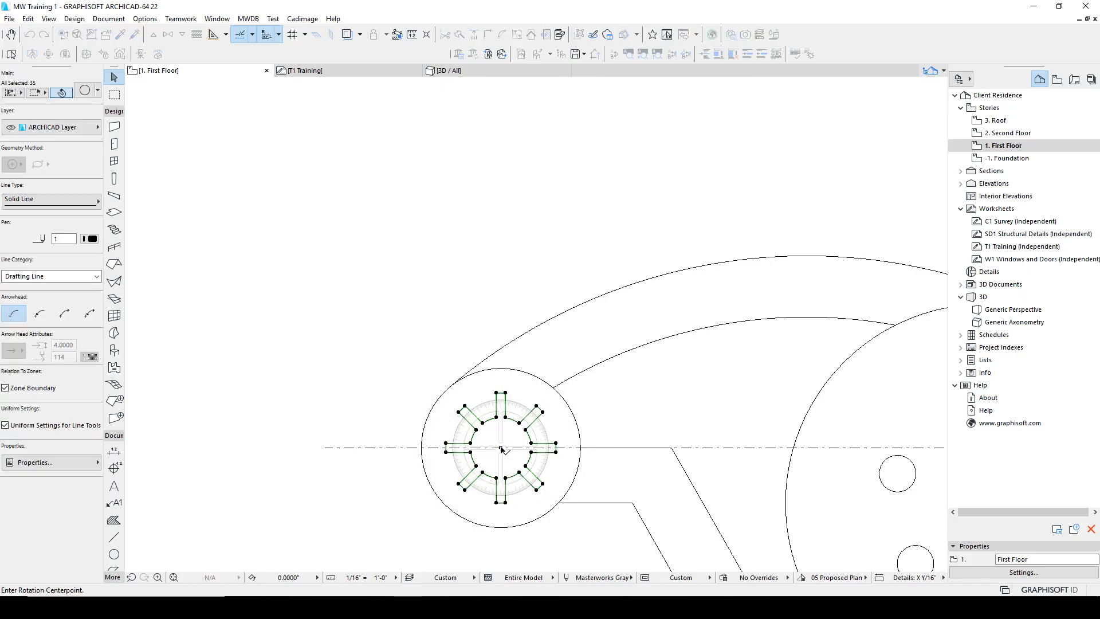
left_click(501, 448)
left_click(500, 392)
type("22.5")
key("Return")
left_click(572, 397)
Fillet the arm's lower outer corner, between the outer angled line and the bottom line, to the reference drawing's R20 radius.
scroll(554, 463, "down", 4)
scroll(524, 510, "down", 4)
middle_click_drag(525, 477, 532, 432)
scroll(468, 424, "up", 3)
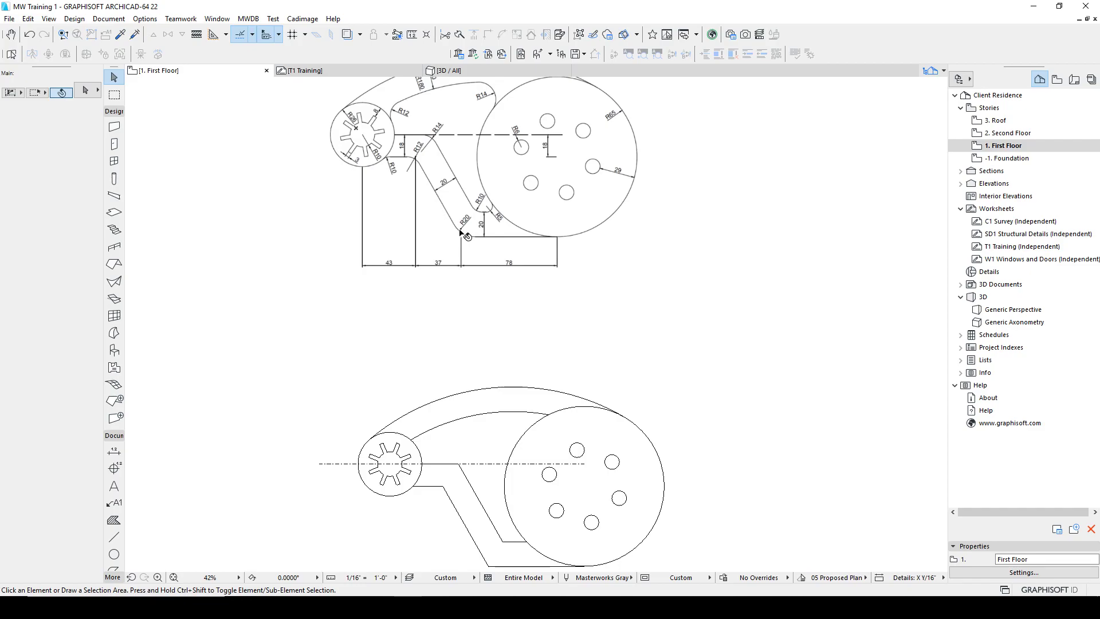
scroll(510, 481, "down", 3)
left_click(485, 504)
left_click(482, 499)
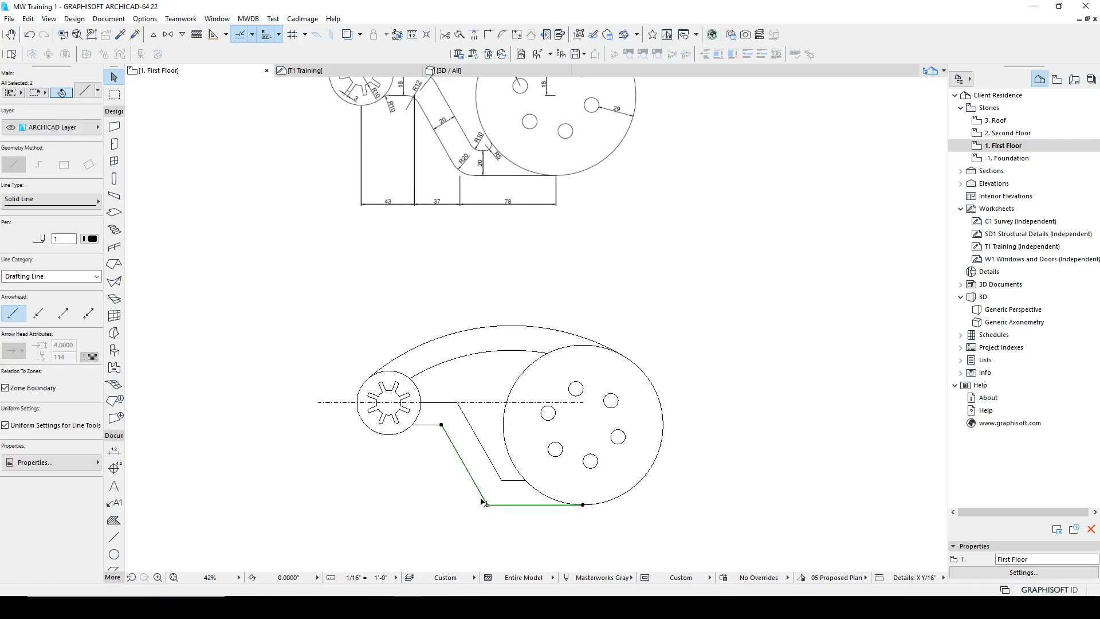
type("f33")
key("Return")
key("Escape")
Select the inner angled line and short horizontal line that meet at the arm's lower inner corner.
left_click(509, 488)
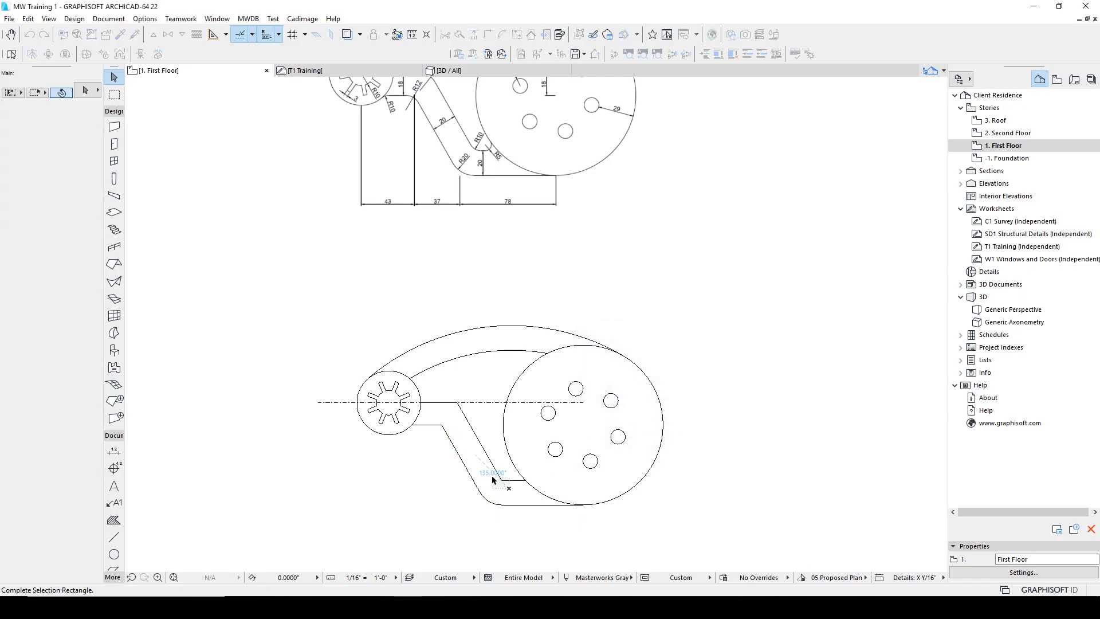
left_click(493, 480)
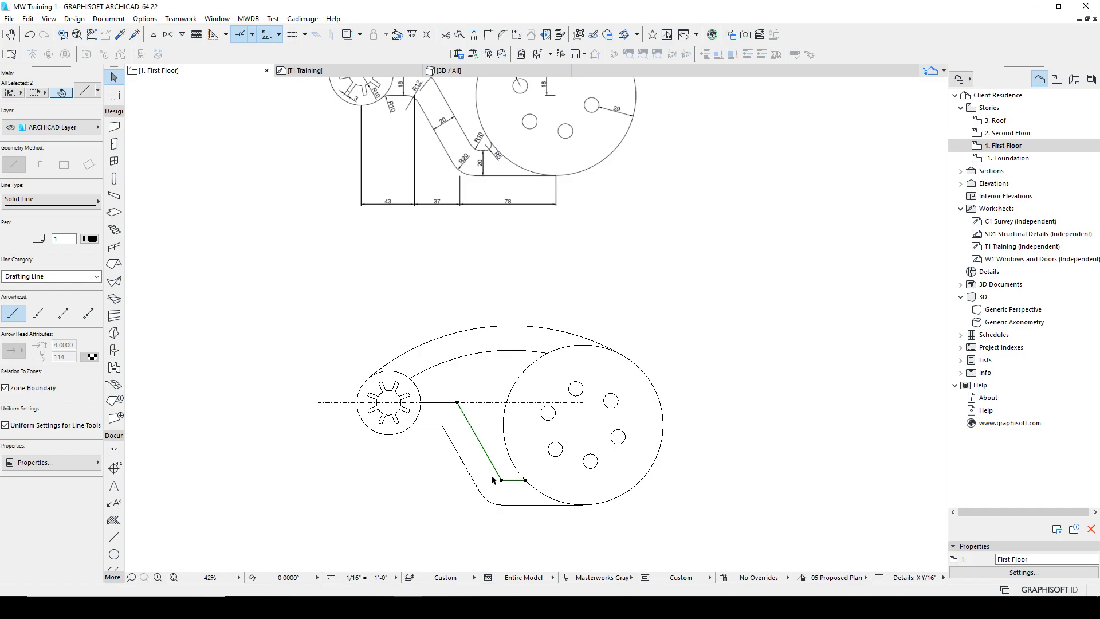
Fillet the arm's lower inner corner, between the inner angled line and short horizontal line, to the reference drawing's R10 radius.
type("f5")
key("Return")
key("Escape")
Fillet the arm's upper outer corner, between the short horizontal line and outer angled line, with a radius of 12.
middle_click_drag(497, 440, 524, 508)
left_click_drag(478, 500, 463, 481)
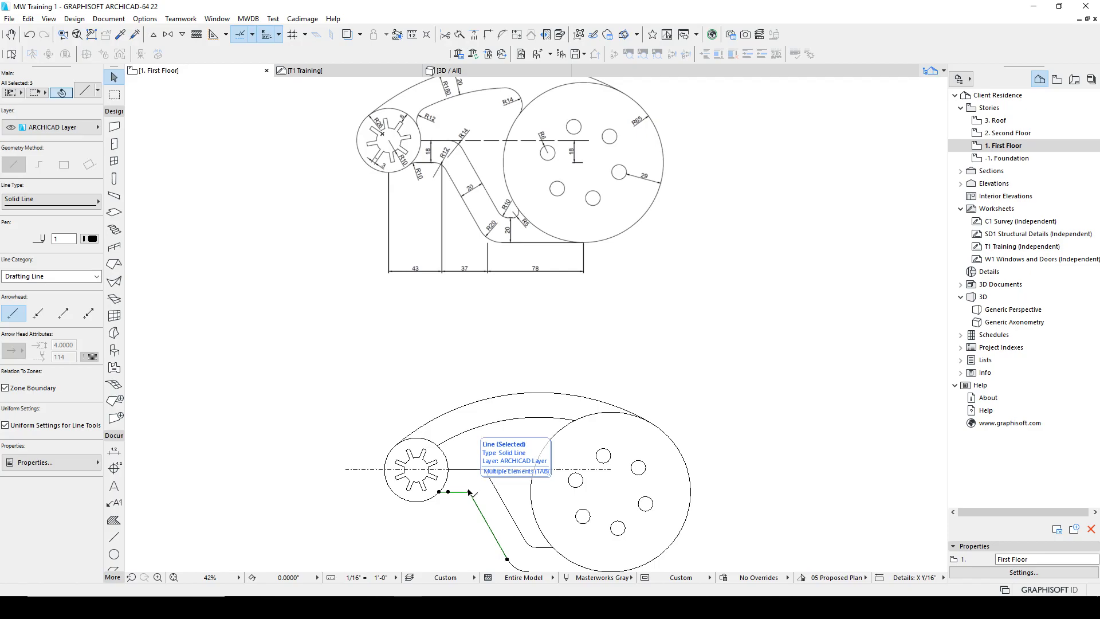
type("f")
type("12")
key("Return")
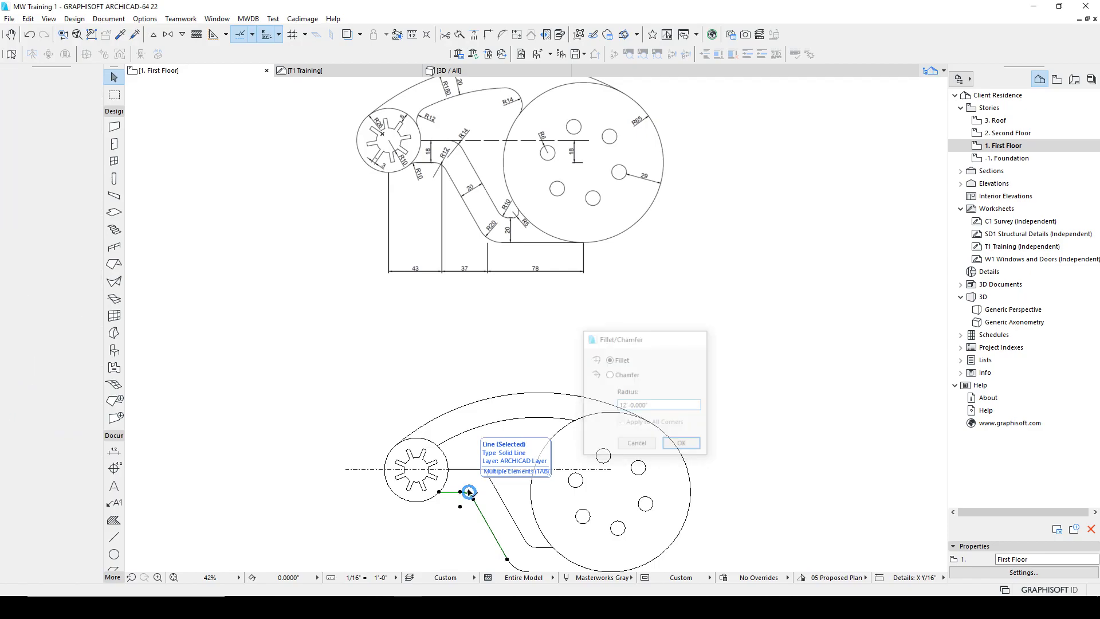
key("Escape")
scroll(475, 493, "up", 2)
scroll(474, 492, "up", 3)
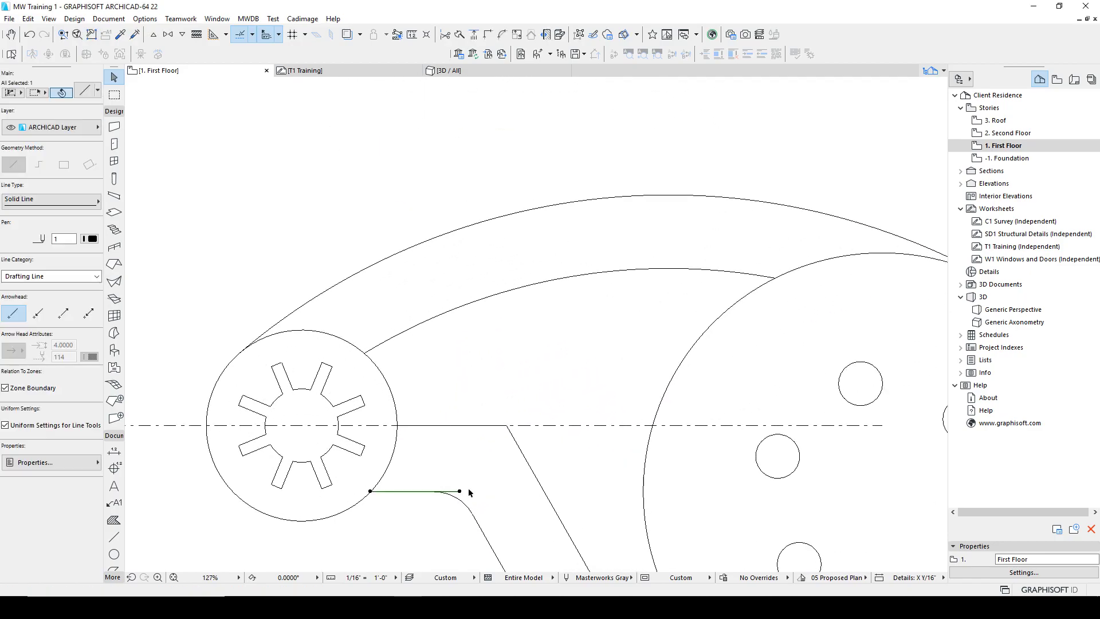
scroll(427, 482, "down", 3)
Fillet the arm's upper inner corner, between the line on the centerline and the inner angled line, with a radius of 14.
mouse_move(460, 484)
middle_mouse_down()
mouse_move(461, 412)
mouse_move(470, 482)
middle_mouse_up()
scroll(453, 424, "down", 3)
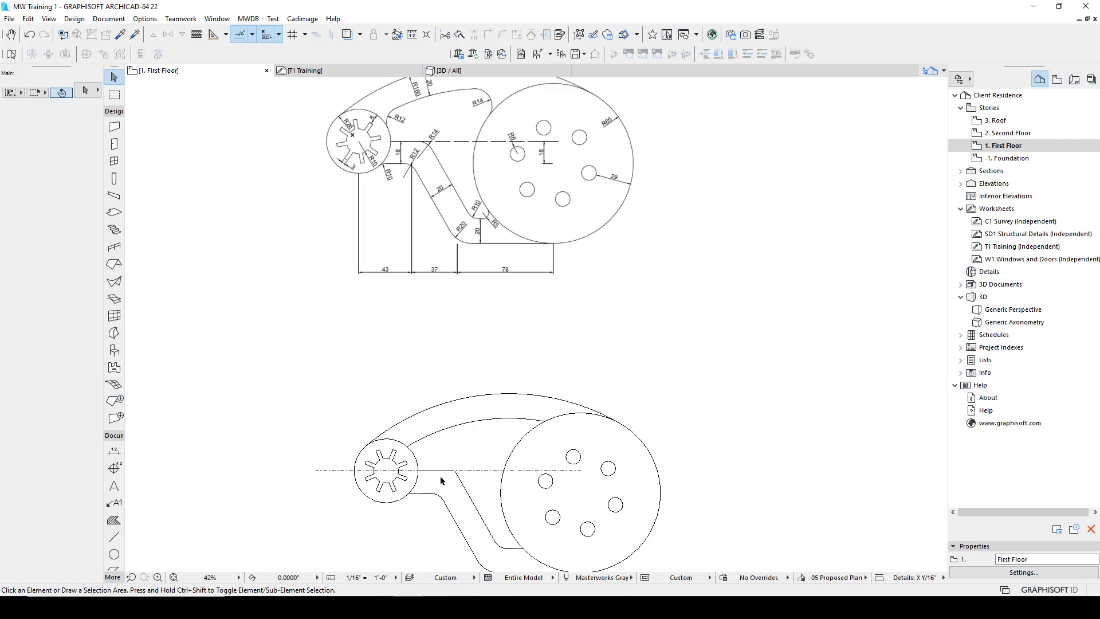
left_click(469, 463)
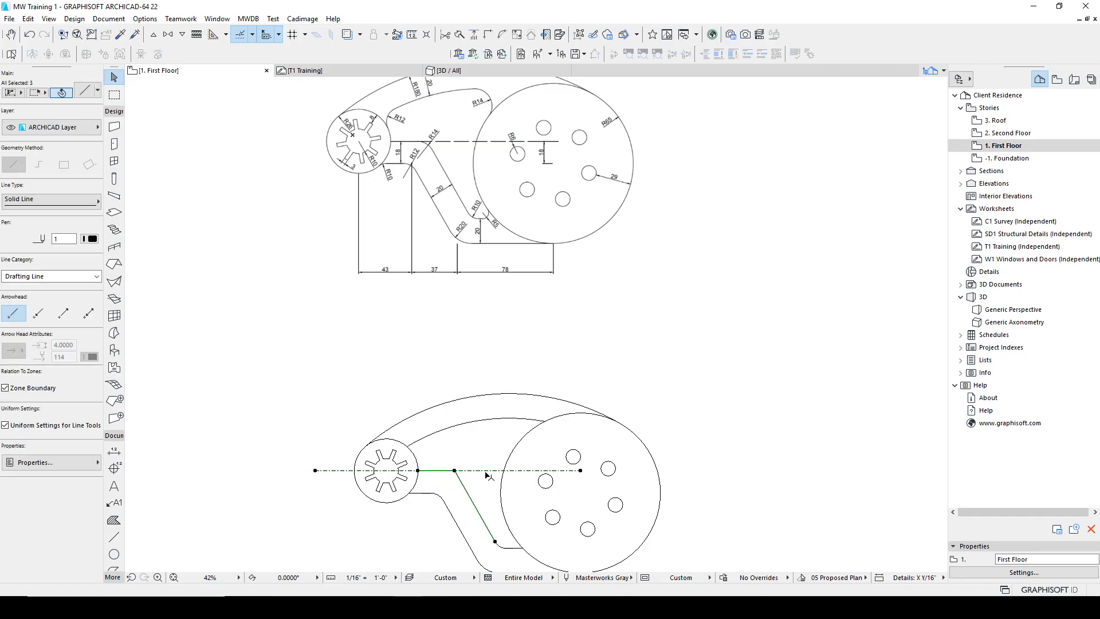
left_click(479, 470, "shift")
scroll(457, 477, "up", 5)
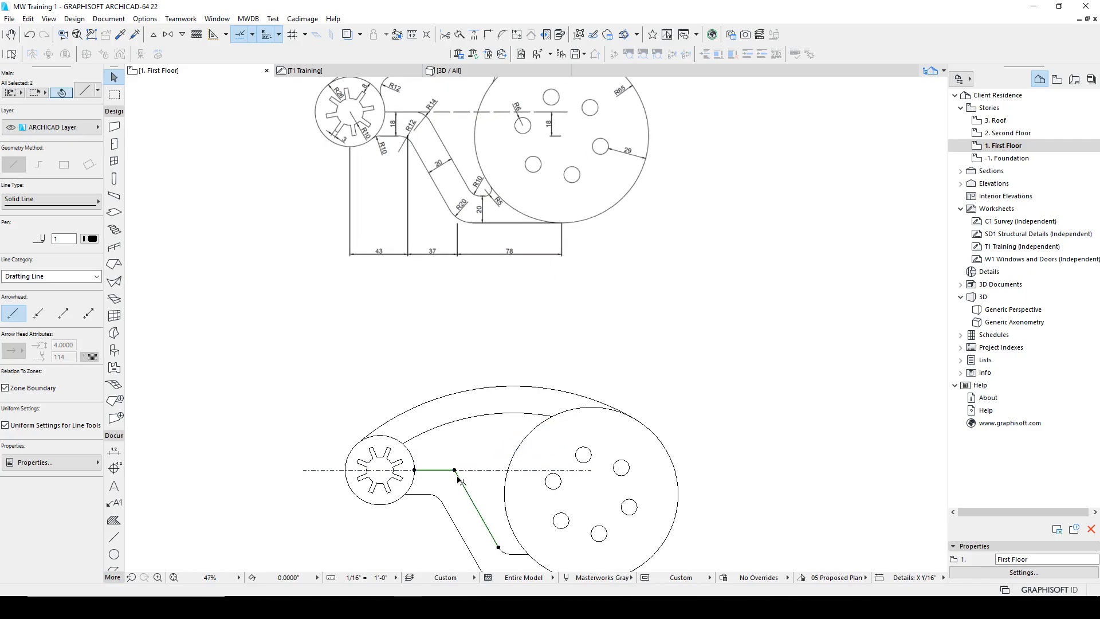
type("f14")
key("Return")
scroll(457, 477, "down", 5)
mouse_move(494, 481)
middle_mouse_down()
mouse_move(596, 493)
mouse_move(554, 434)
middle_mouse_up()
scroll(596, 492, "down", 1)
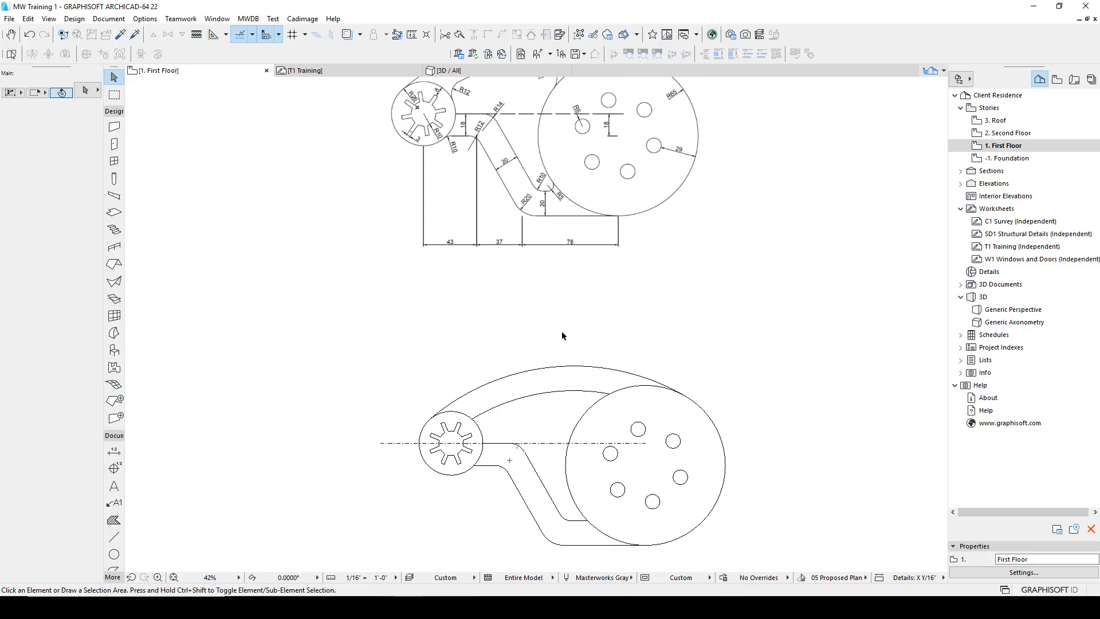
Open the small end circle between its top point and the inner arc's end, stretching the open end close to that arc.
middle_click_drag(563, 336, 530, 416)
scroll(427, 167, "up", 10)
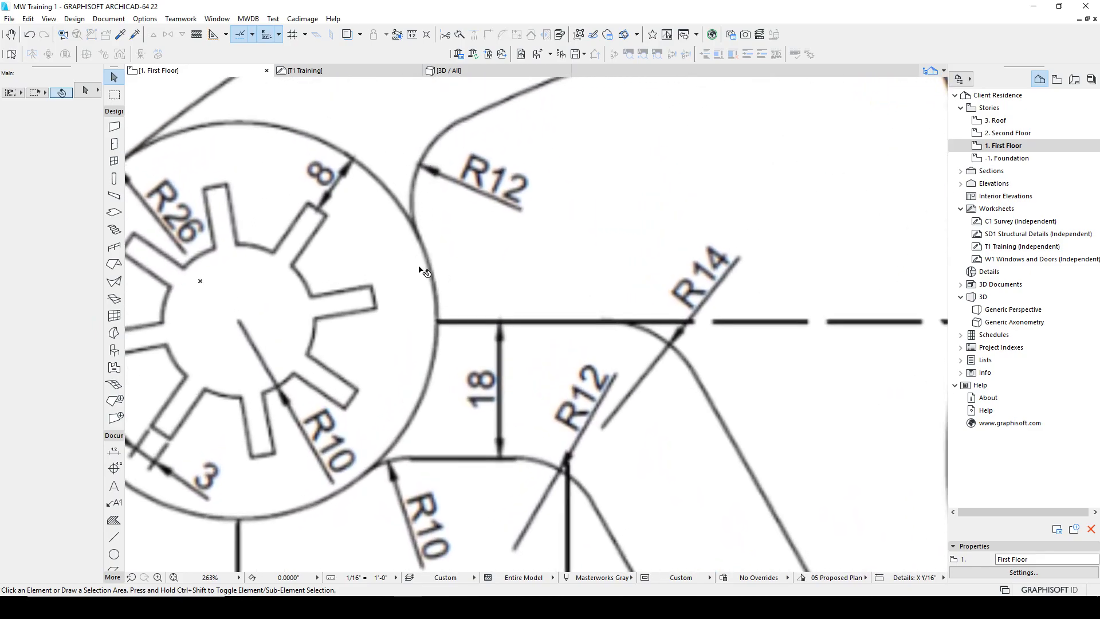
scroll(424, 272, "down", 5)
scroll(434, 248, "down", 3)
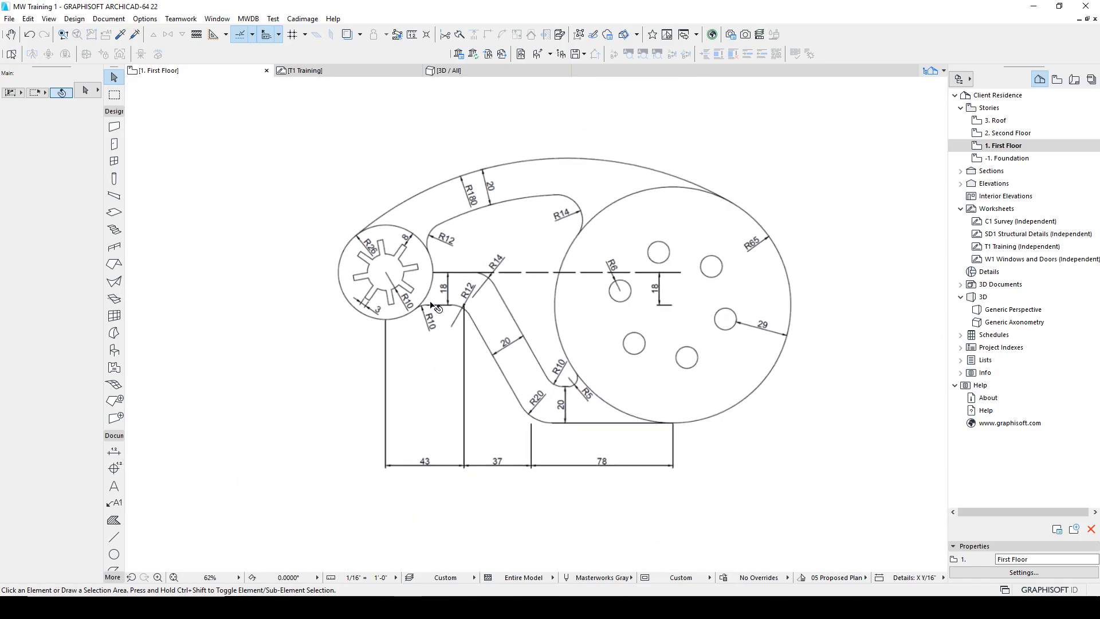
mouse_move(426, 400)
middle_mouse_down()
mouse_move(400, 281)
mouse_move(395, 320)
middle_mouse_up()
middle_click_drag(424, 378, 411, 232)
scroll(428, 486, "up", 4)
left_click(412, 479)
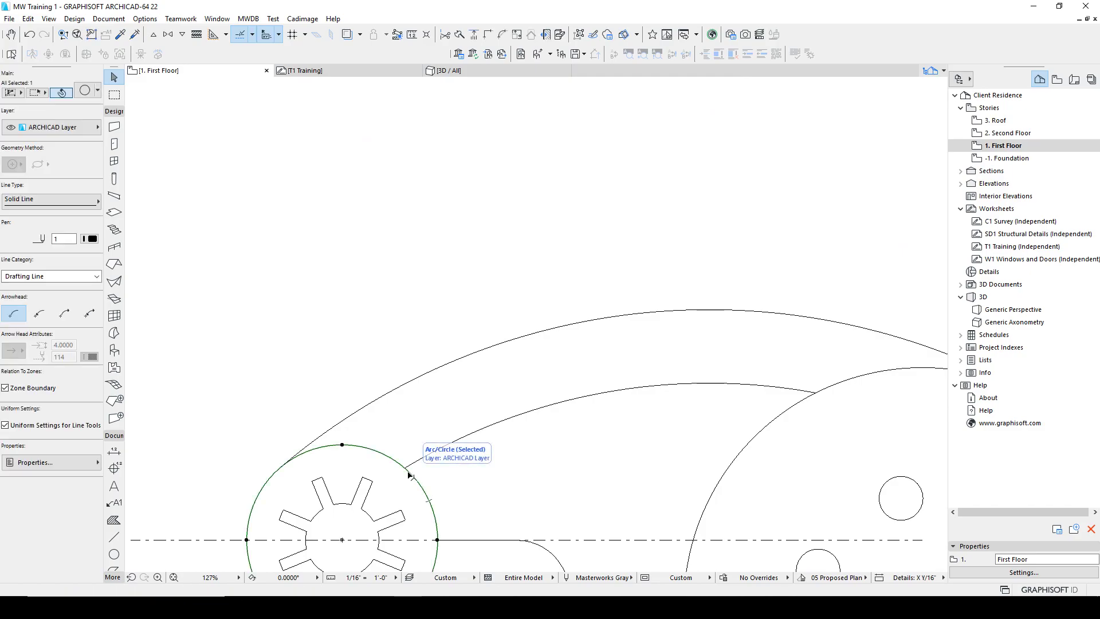
left_click(342, 445)
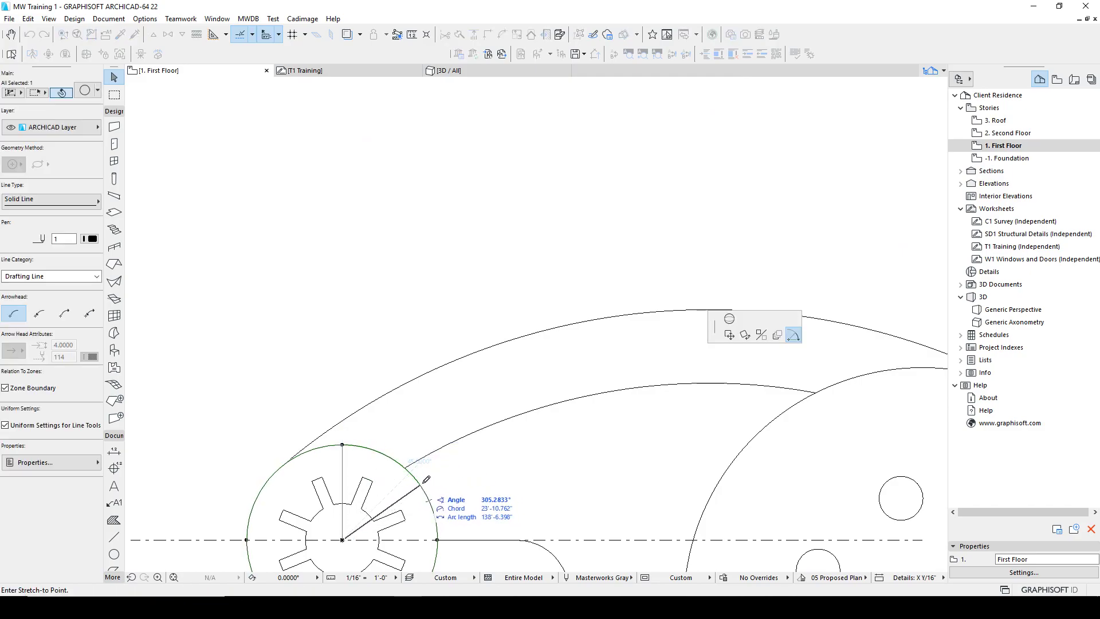
left_click(432, 479)
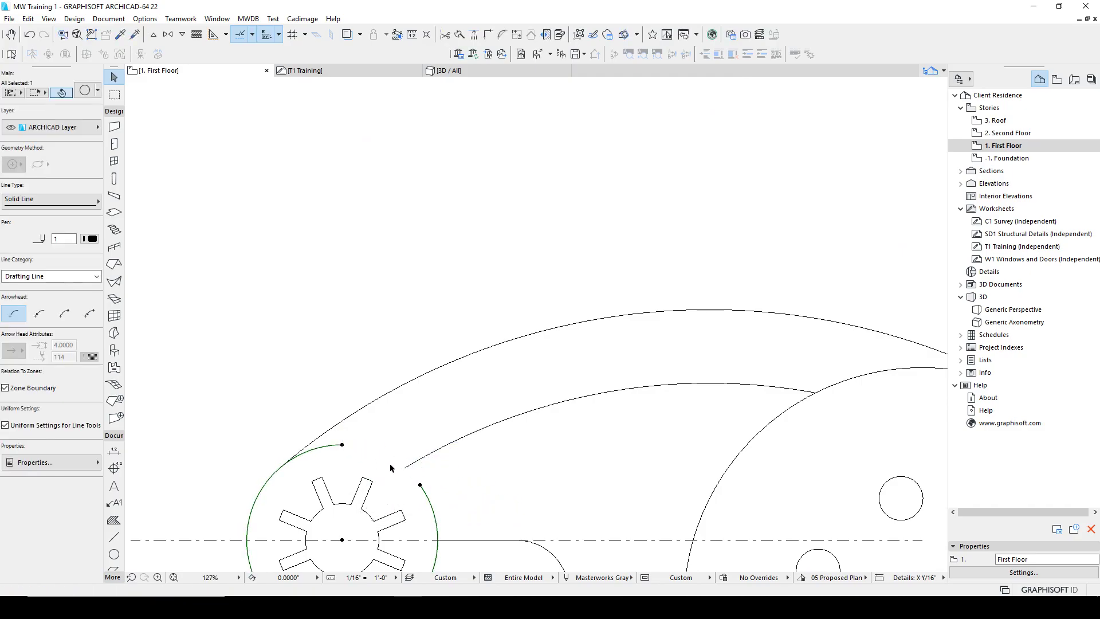
left_click(422, 485)
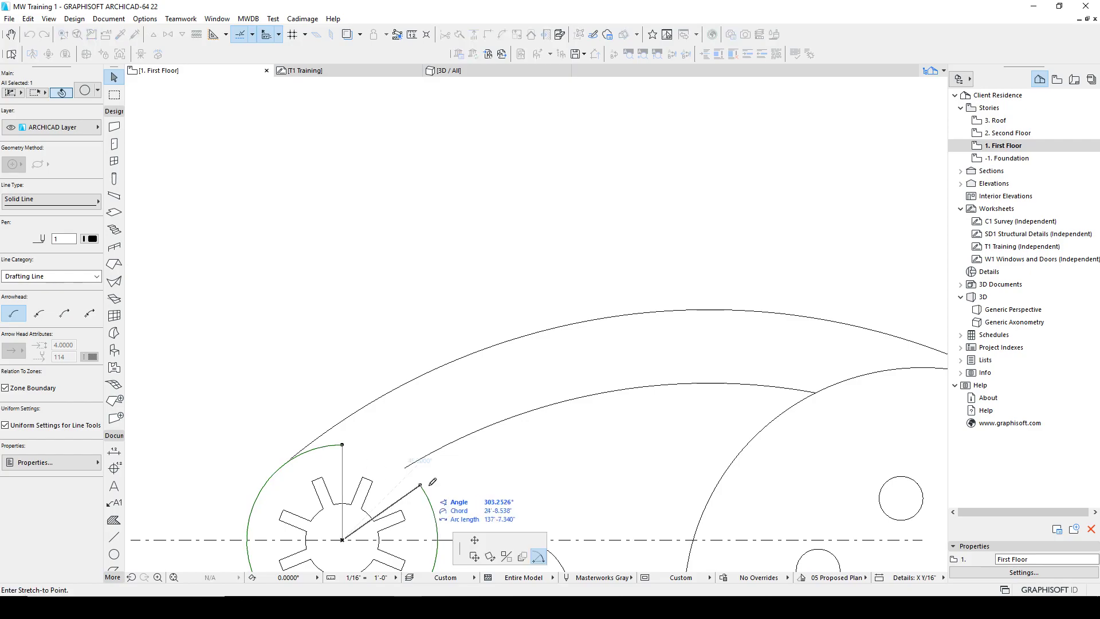
left_click(540, 560)
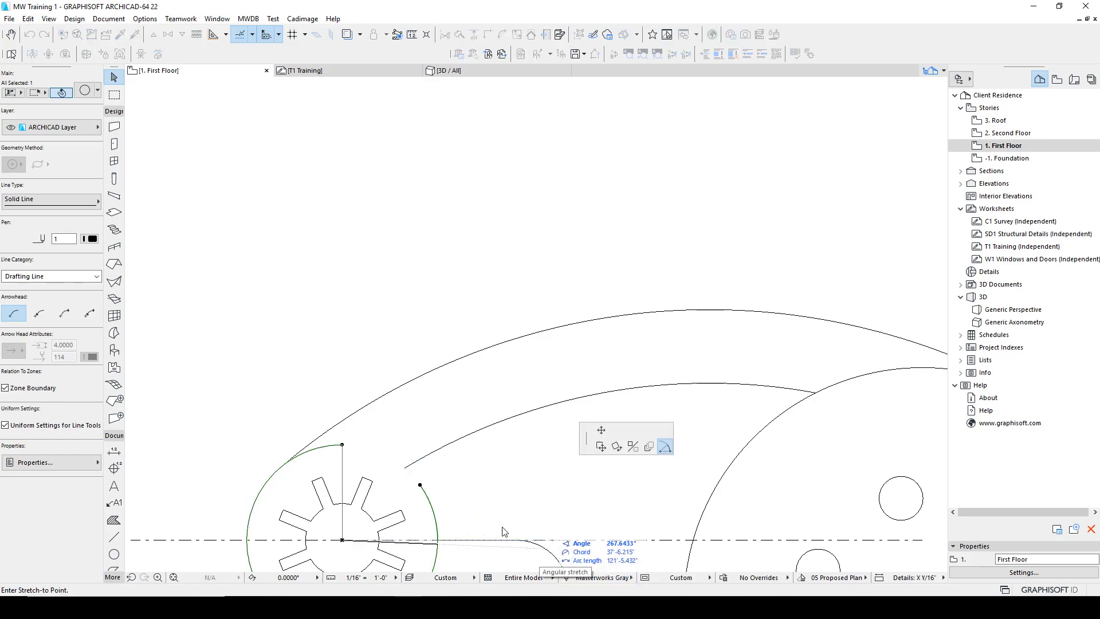
left_click(406, 477)
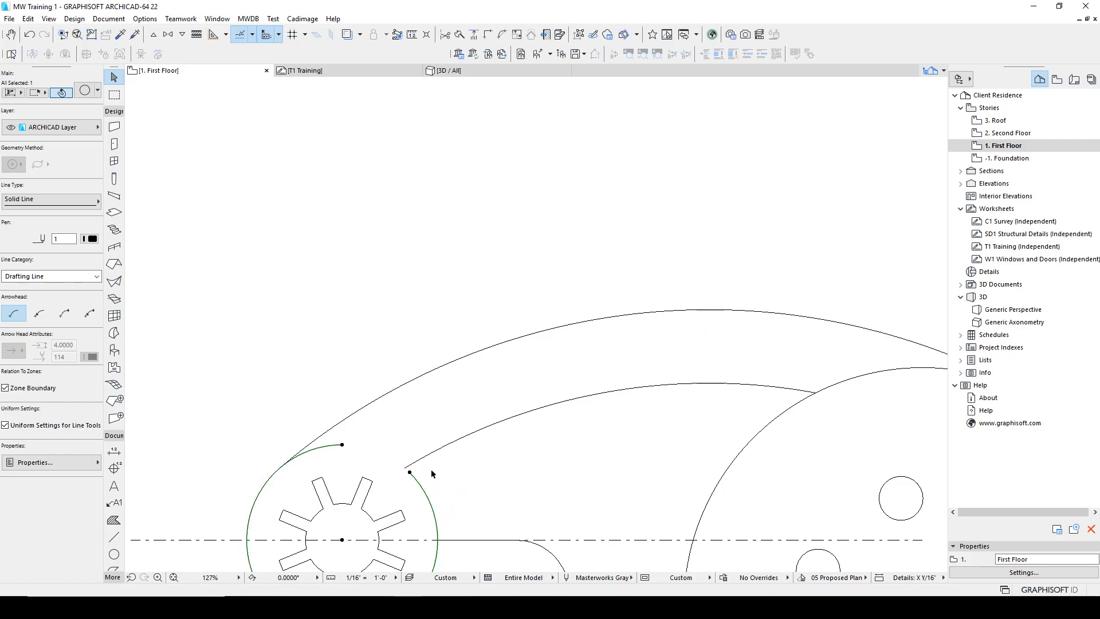
Fillet the junction between the small end circle and the inner curved arc with a radius of 12.
scroll(434, 474, "down", 4)
middle_click_drag(438, 471, 418, 429)
key("Escape")
scroll(373, 427, "down", 2)
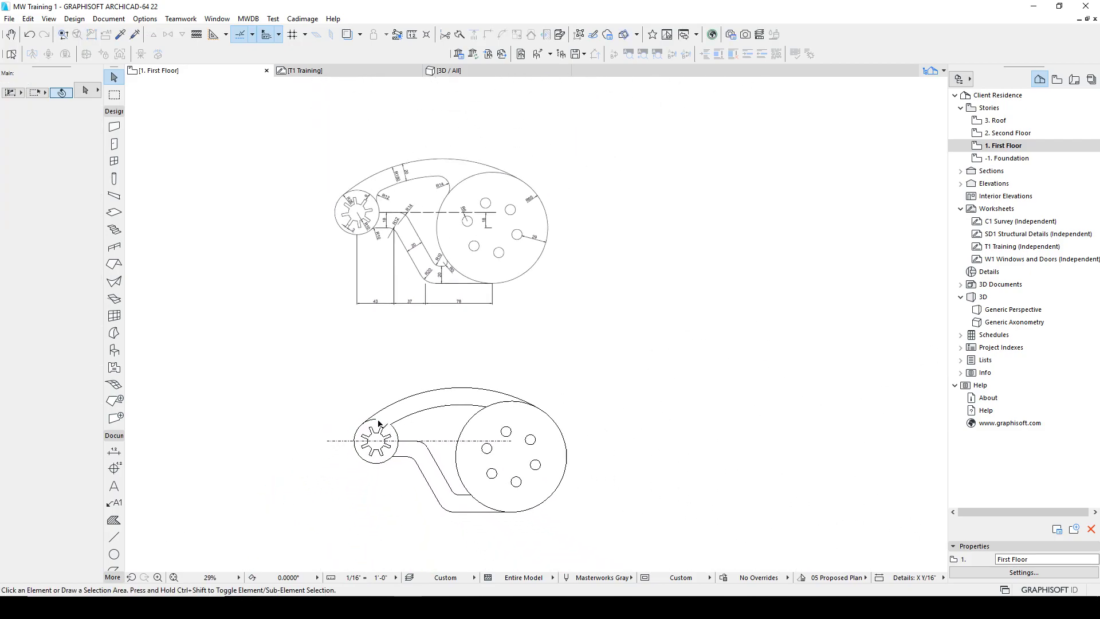
scroll(378, 427, "up", 2)
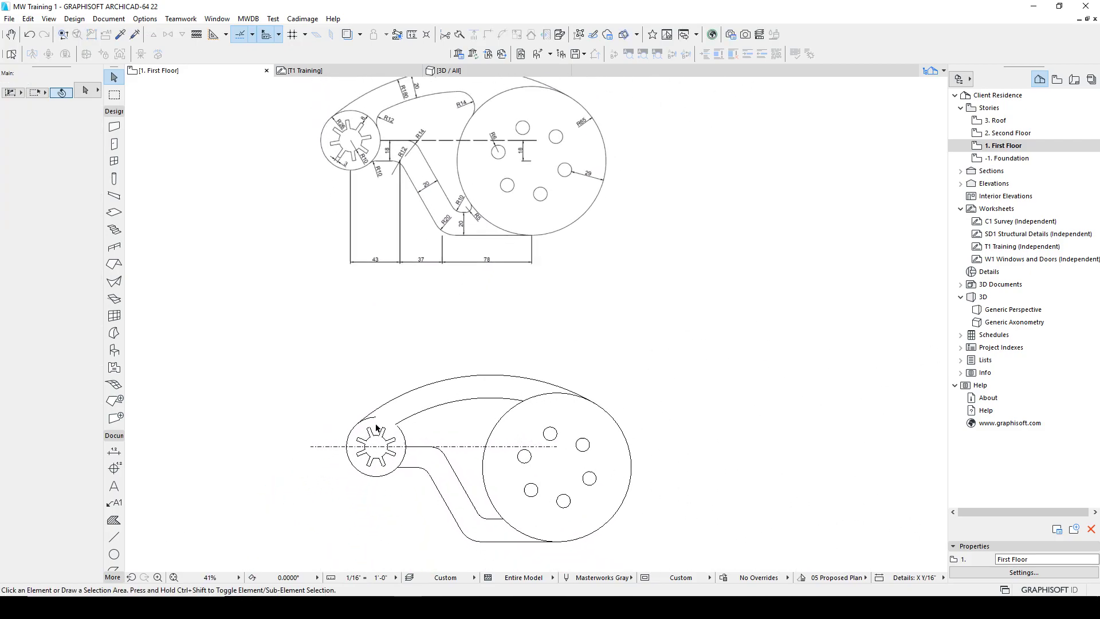
left_click(405, 427)
left_click(411, 419, "shift")
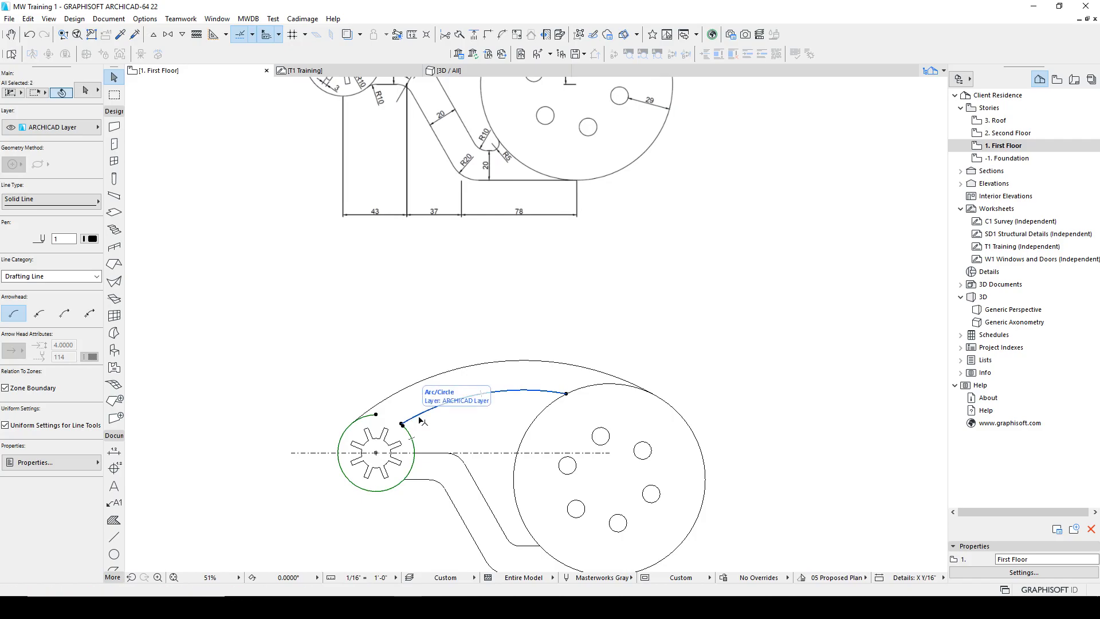
scroll(424, 419, "down", 4)
type("f")
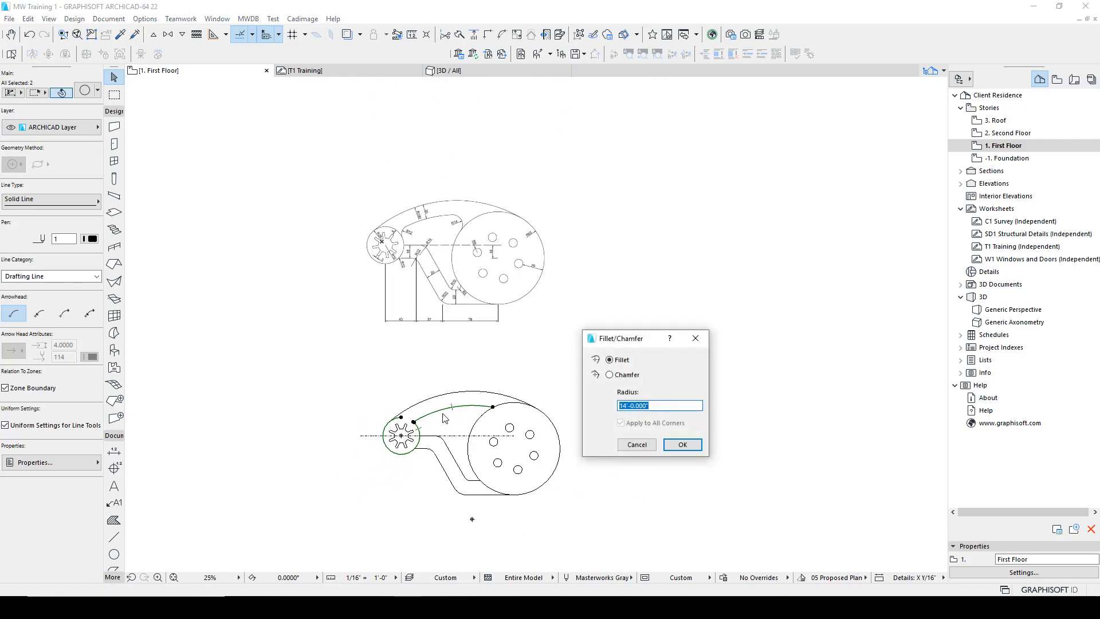
type("1")
key("Return")
key("Escape")
scroll(427, 430, "up", 3)
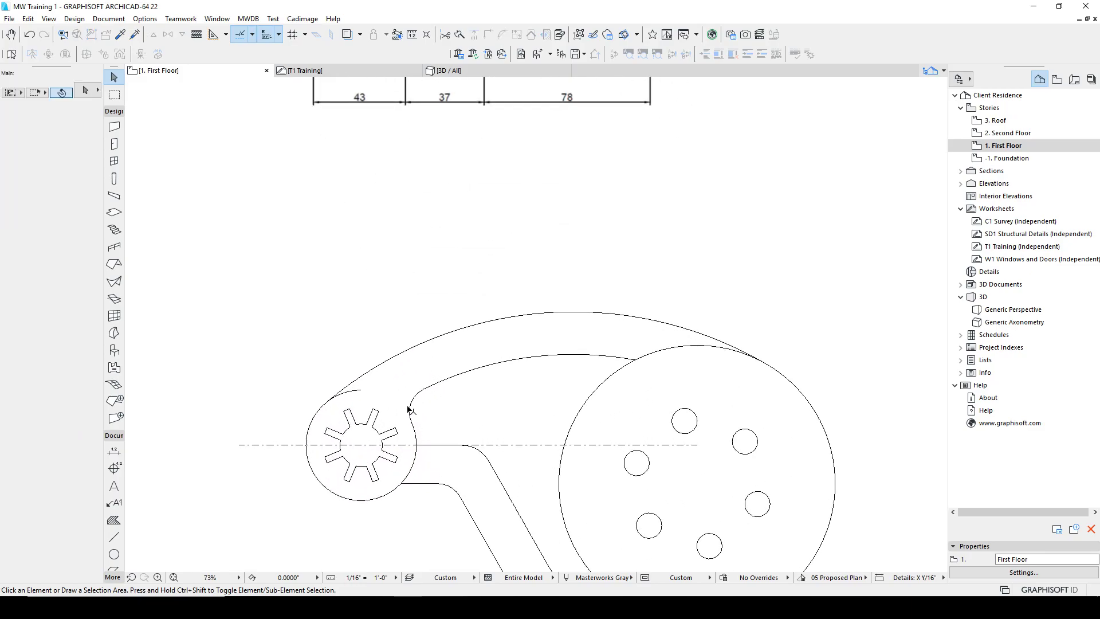
Stretch the small end circle's open top end around to the new fillet to close the gap.
left_click(414, 432)
left_click(411, 422)
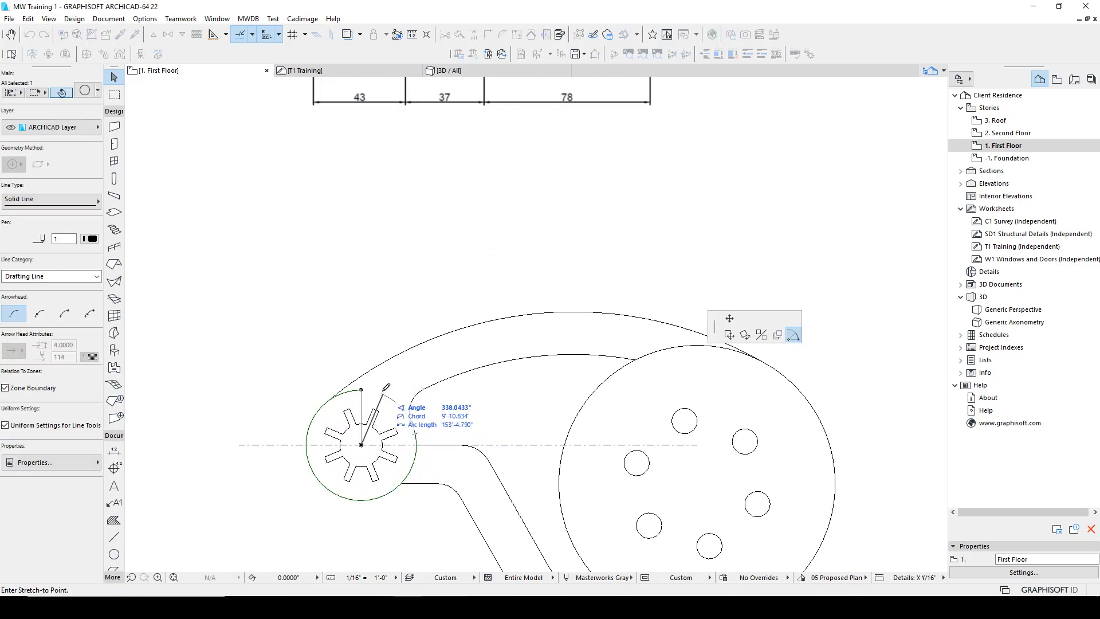
left_click(361, 389)
key("Escape")
Open a small gap in the large circle between its top point and the inner arc's end.
scroll(383, 458, "down", 6)
scroll(370, 234, "up", 5)
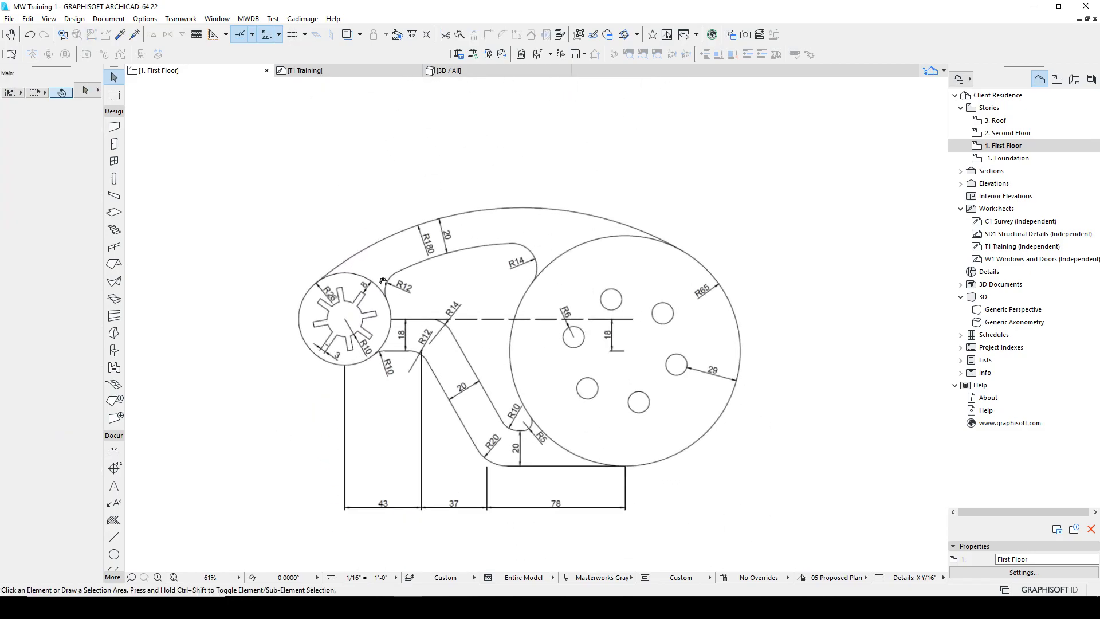
scroll(507, 405, "down", 4)
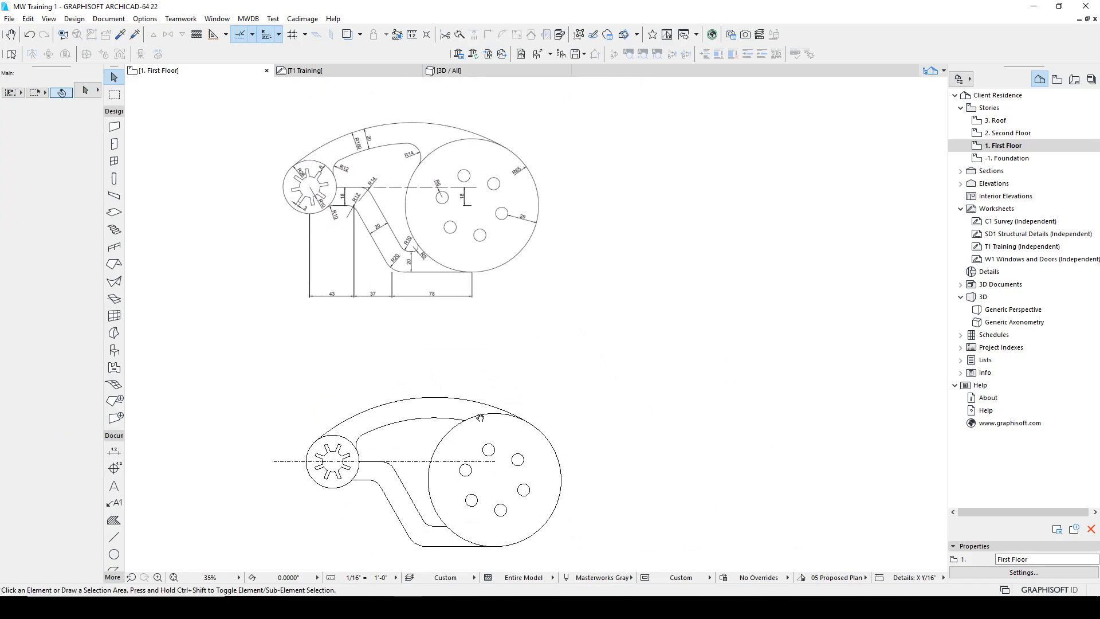
left_click(494, 413)
left_click(494, 413)
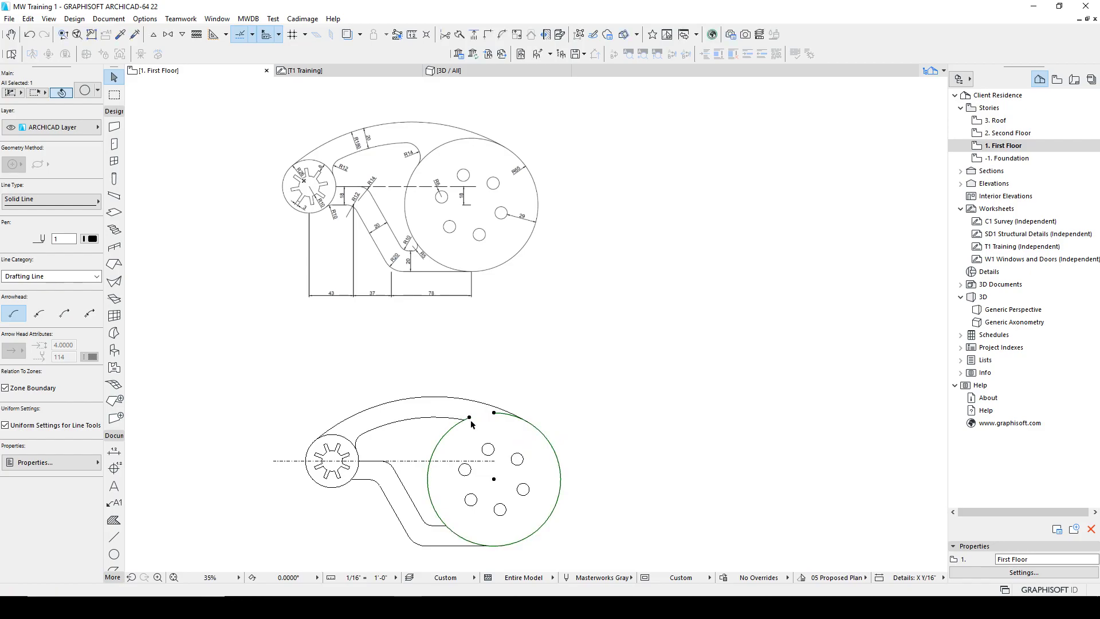
Try to fillet the inner curved arc and the opened large circle with a radius of 14, and undo it.
left_click(457, 419, "shift")
type("f")
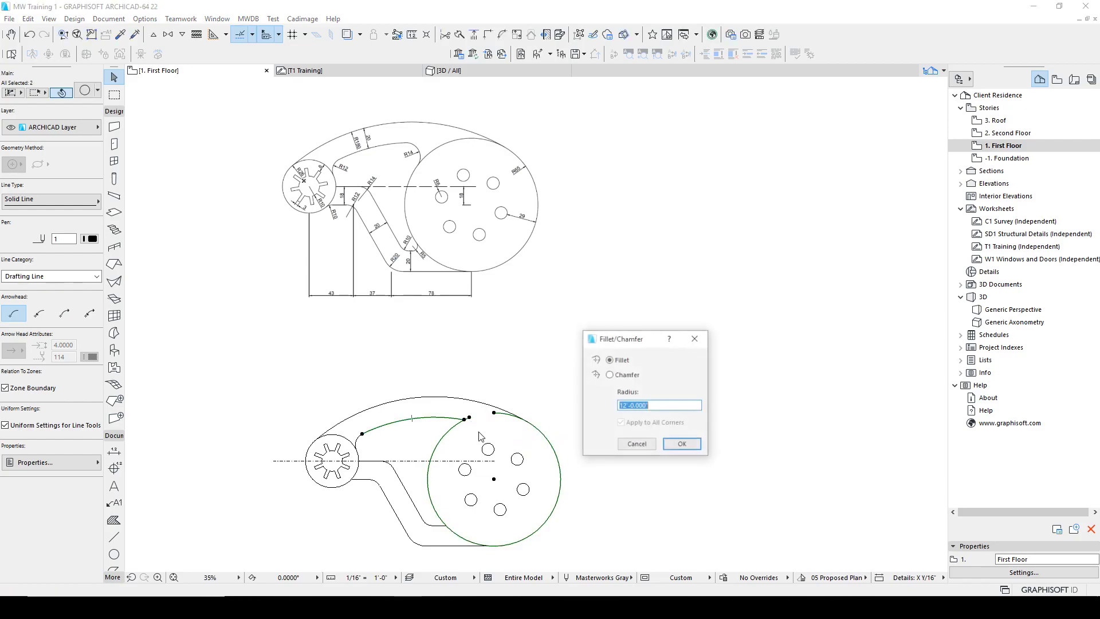
type("14")
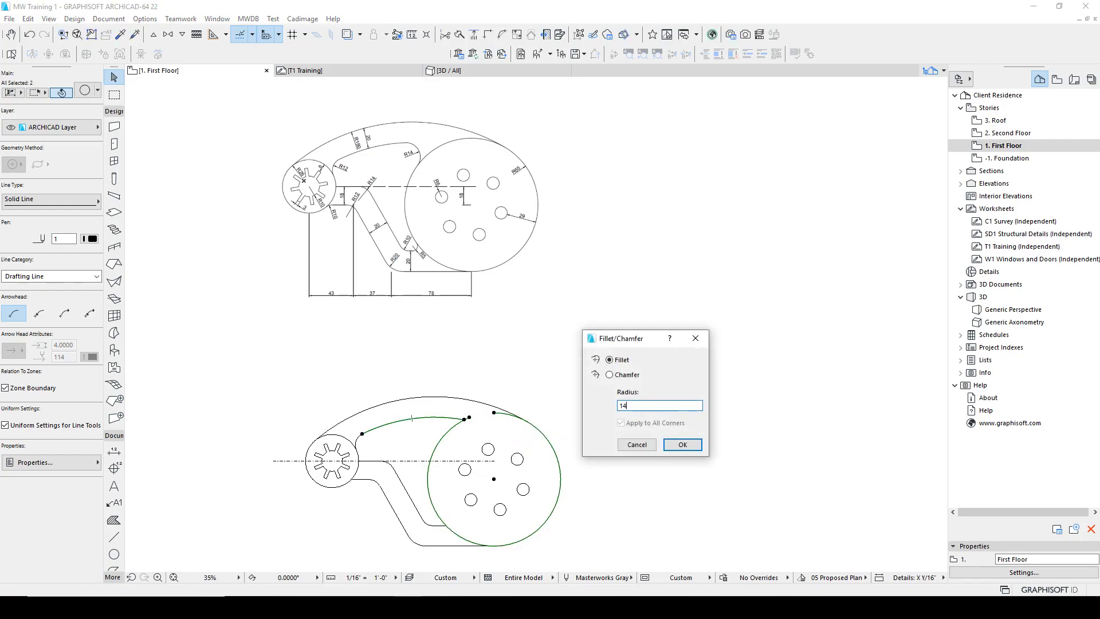
key("Return")
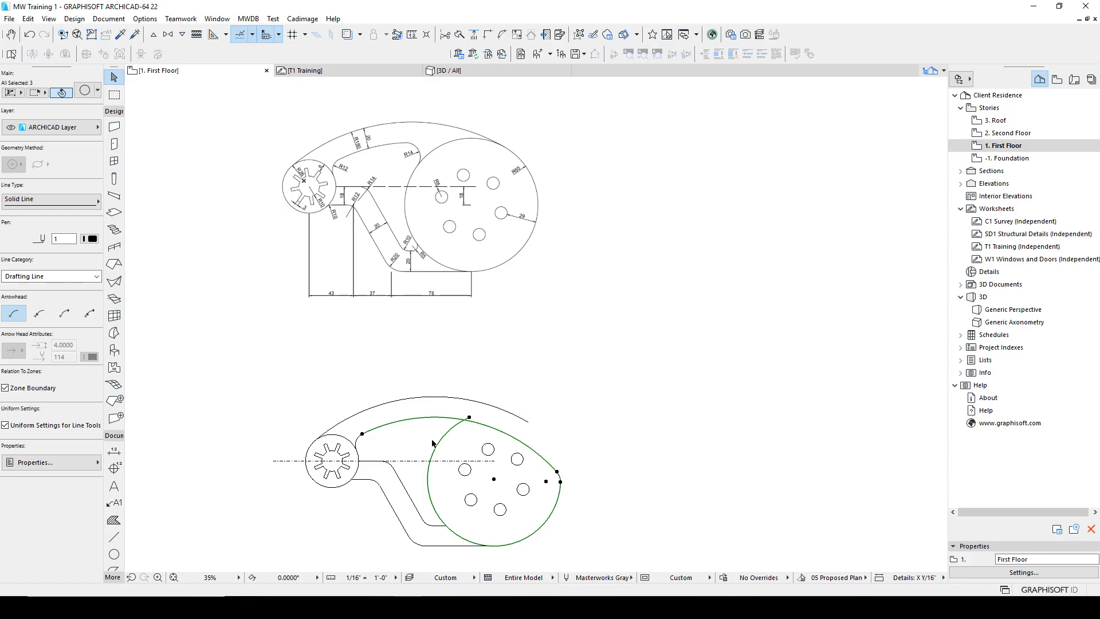
key("ctrl+z")
Shorten the large circle's overshooting end so that it meets the inner curved arc's endpoint.
scroll(487, 430, "up", 4)
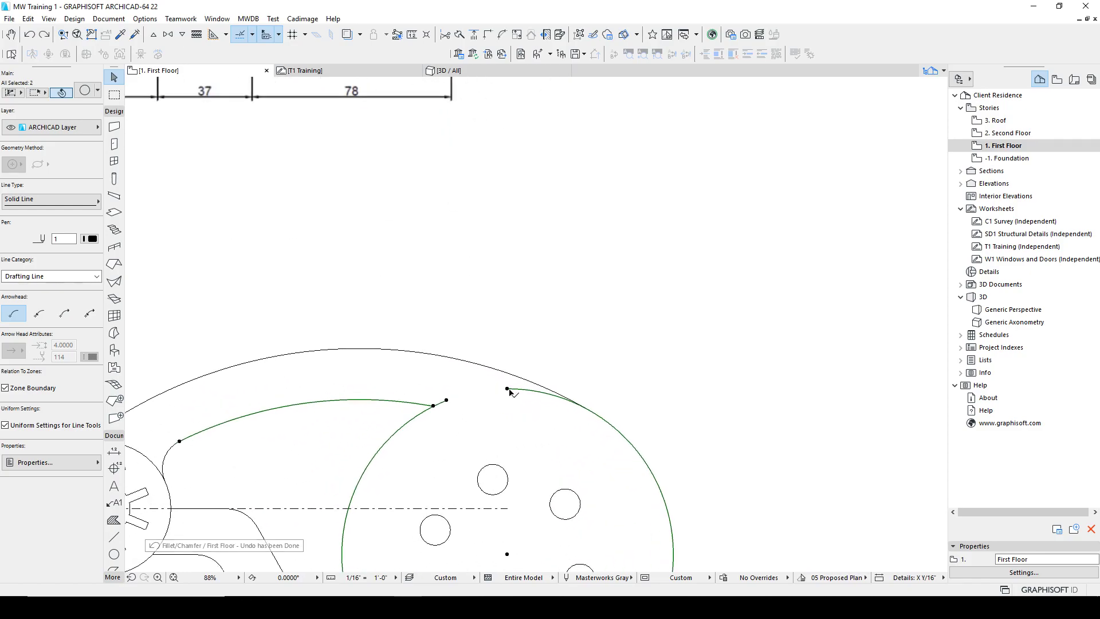
key("Escape")
left_click(509, 390)
key("Escape")
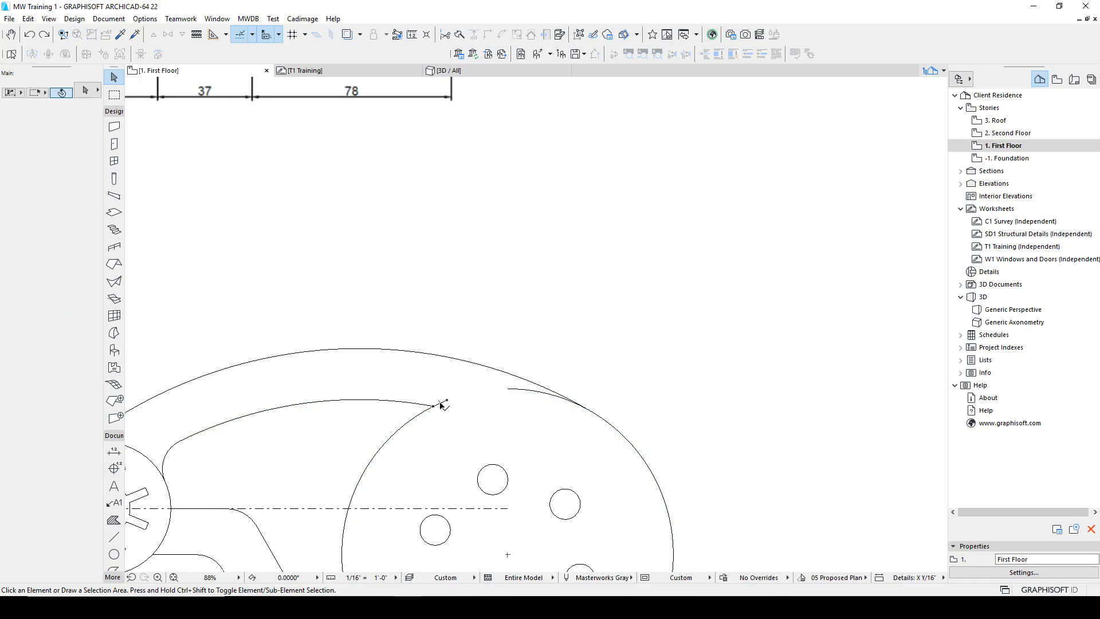
scroll(440, 404, "up", 3)
Try the radius 14 fillet between the inner arc and the shortened large circle, and undo it.
left_click(408, 403)
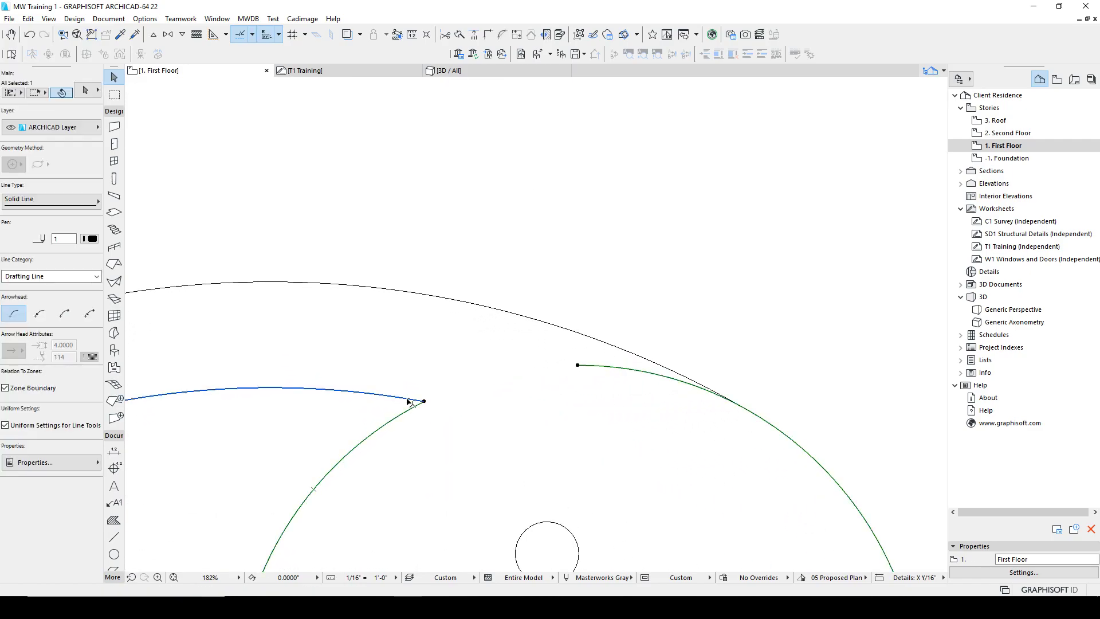
left_click(409, 401, "shift")
key("f")
left_click(673, 443)
key("ctrl+z")
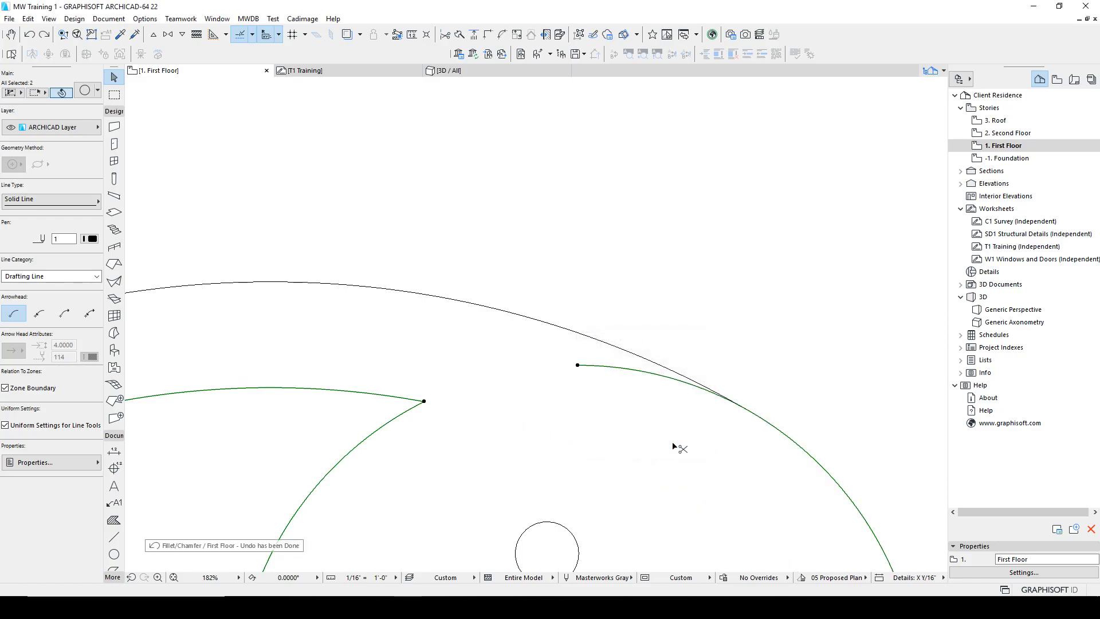
Stretch the large circle's end at the inner arc back around to its right side, leaving only an upper-right arc.
scroll(682, 441, "down", 4)
key("Escape")
left_click(480, 307)
left_click(483, 300)
left_click(683, 476)
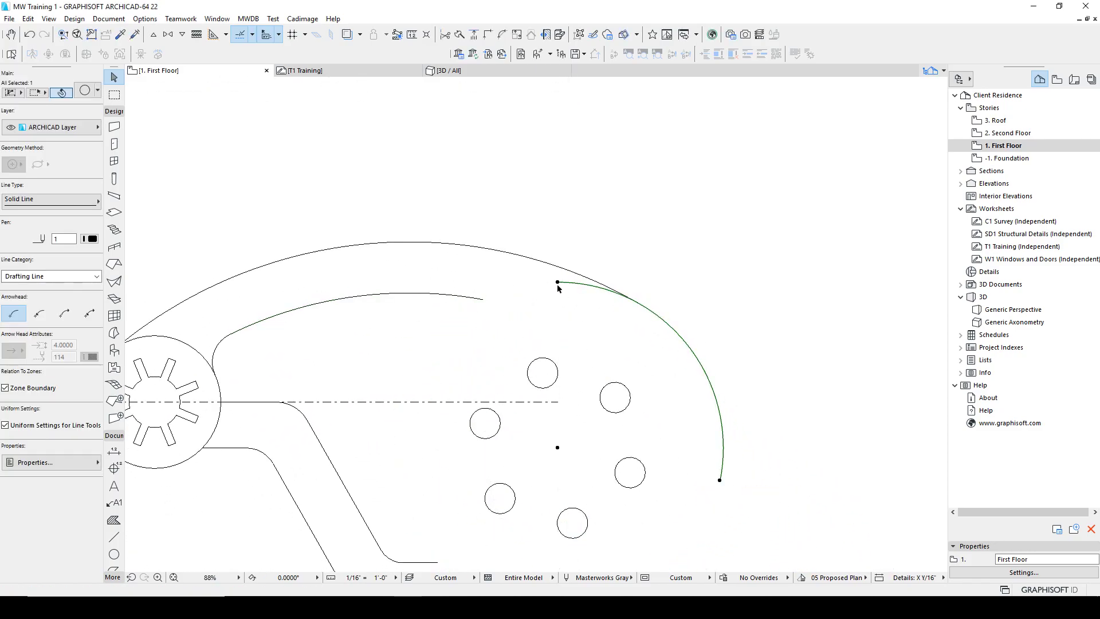
Stretch the large arc's top end counterclockwise past the inner arc's endpoint onto the large circle's upper-left side.
left_click(438, 329)
left_click(562, 282)
left_click(557, 281)
left_click(448, 322)
left_click(448, 322)
left_click(420, 355)
Try to fillet the inner arc and the restretched large arc with a radius of 14, undo it and clear the selection.
left_click(461, 297, "shift")
key("f")
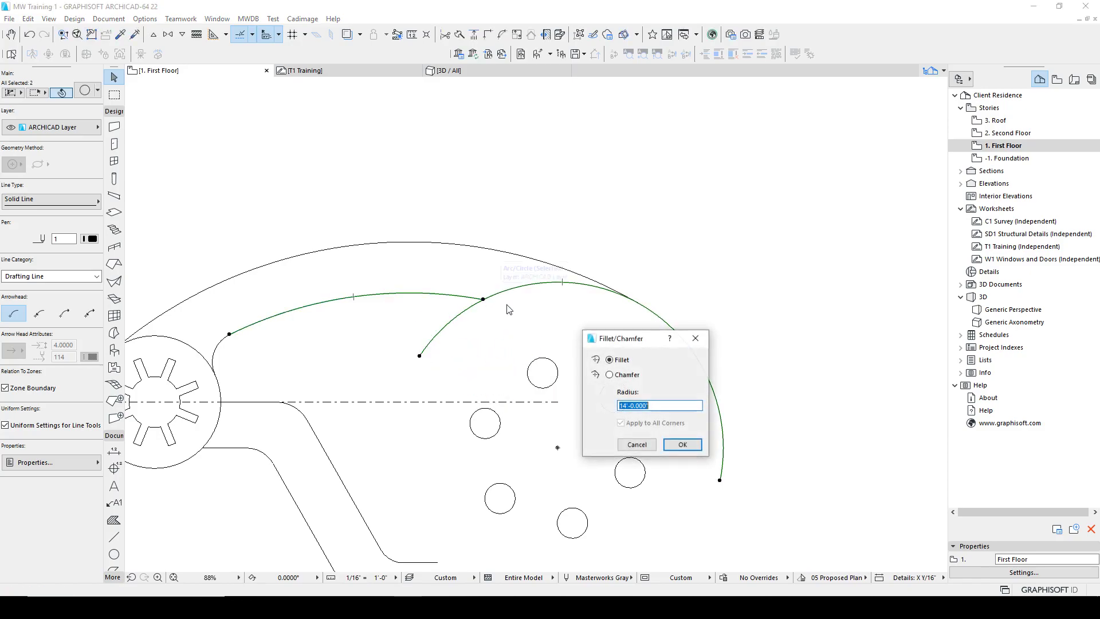
left_click(671, 443)
key("ctrl+z")
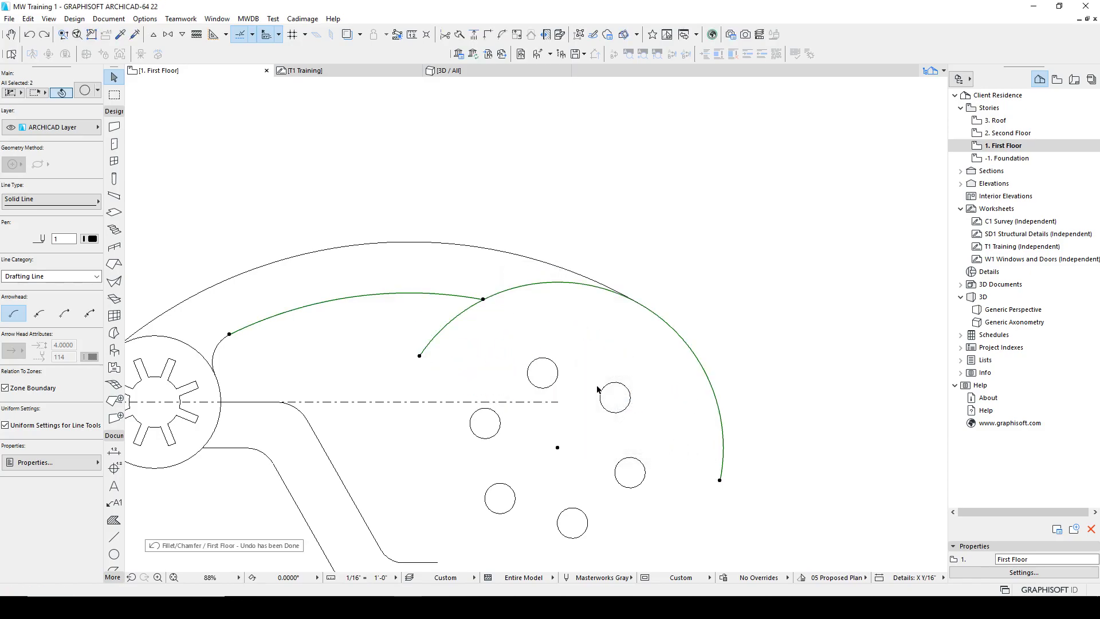
left_click(439, 286)
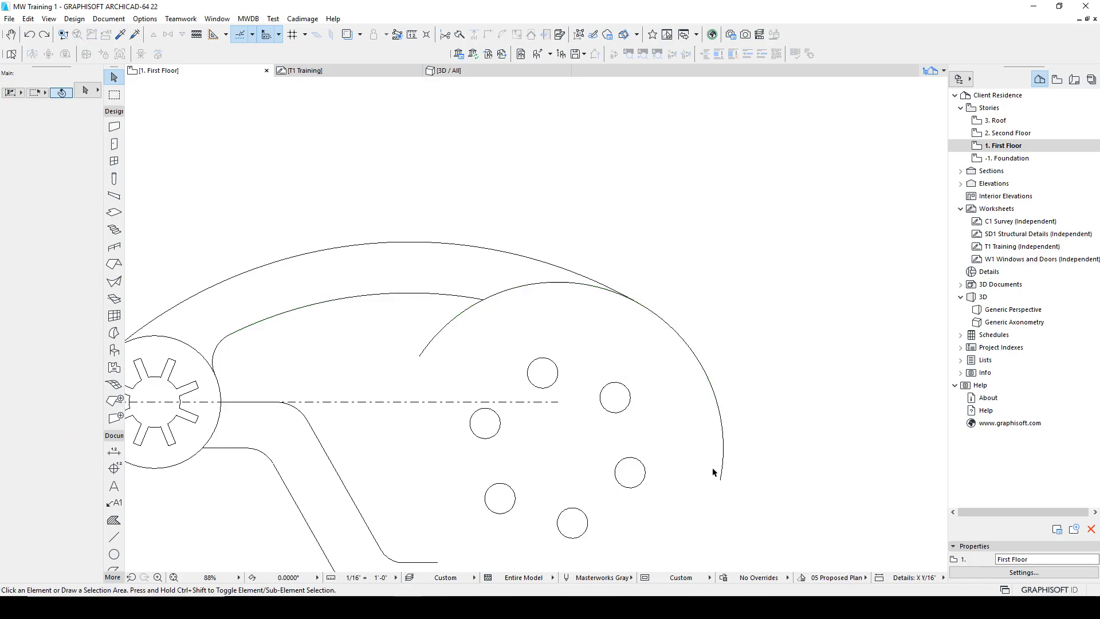
Undo the stretches that shortened the large circle, restoring its nearly full arc, and clear the selection.
scroll(467, 314, "down", 3)
mouse_move(467, 315)
middle_mouse_down()
mouse_move(461, 449)
mouse_move(423, 509)
mouse_move(426, 523)
mouse_move(431, 500)
middle_mouse_up()
scroll(431, 493, "down", 2)
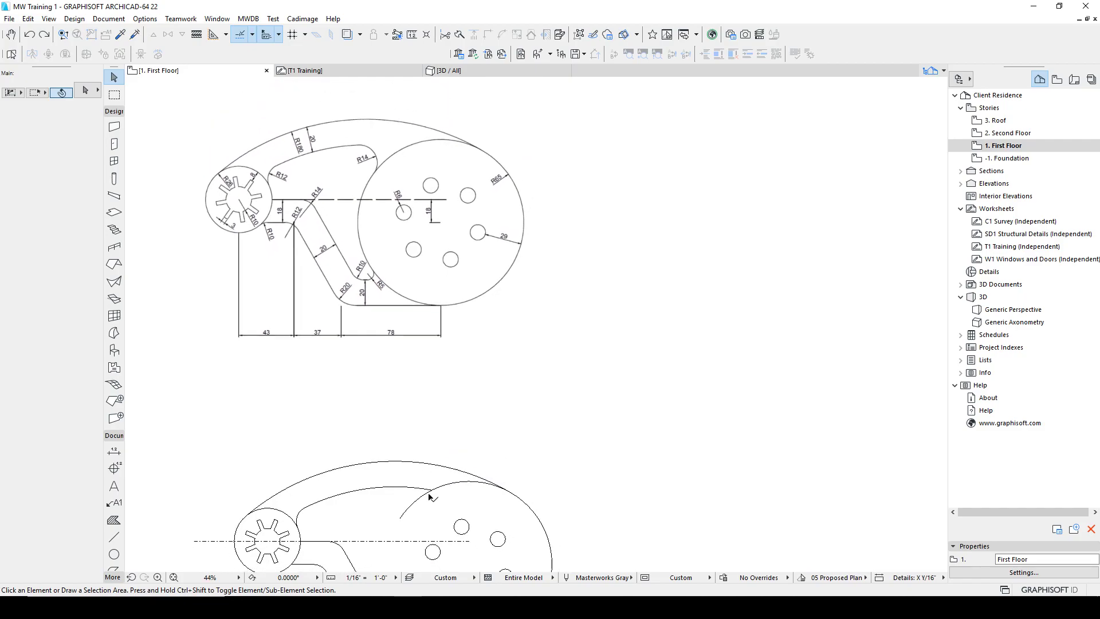
key("ctrl+z")
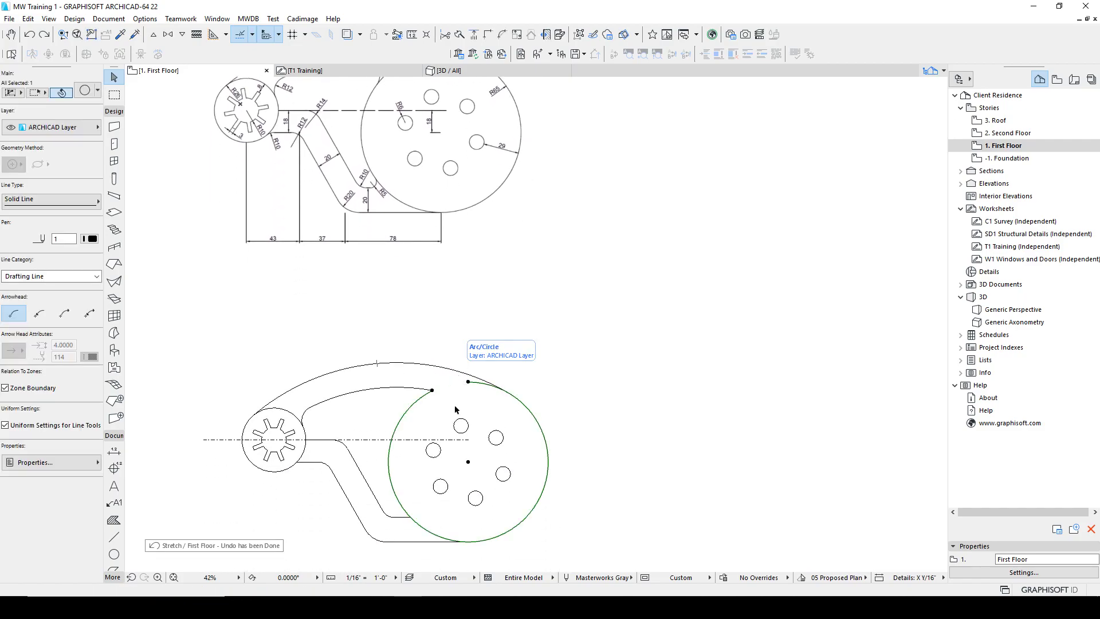
key("Escape")
Draw a full circle with a radius of 14 in the empty space above the large circle.
scroll(439, 388, "down", 2)
middle_click_drag(439, 387, 448, 443)
scroll(448, 443, "down", 1)
scroll(408, 205, "up", 8)
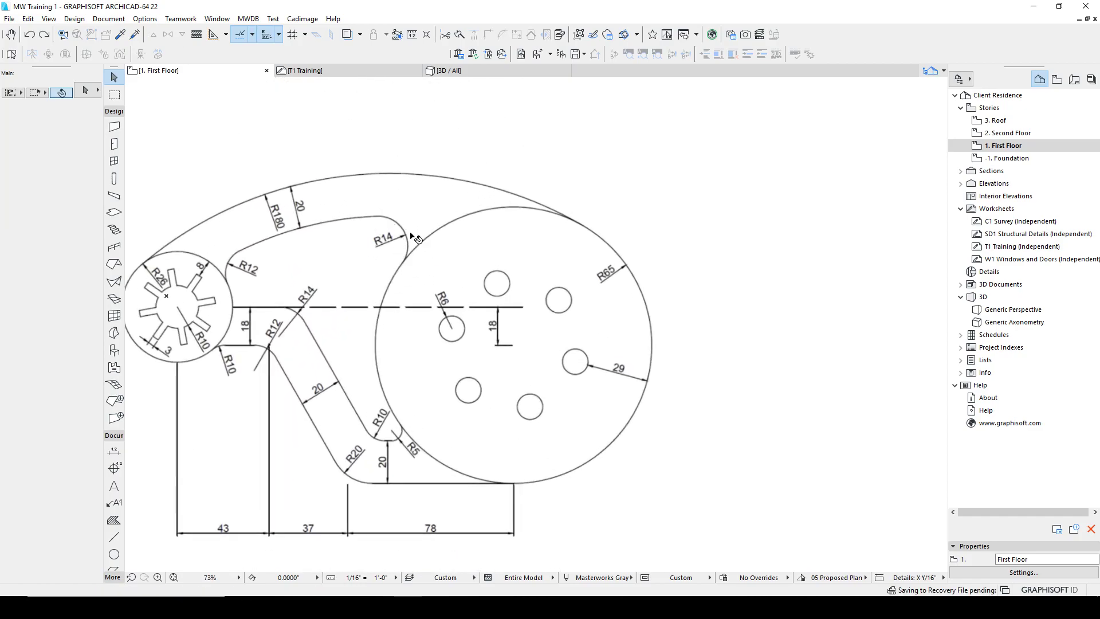
scroll(413, 255, "down", 3)
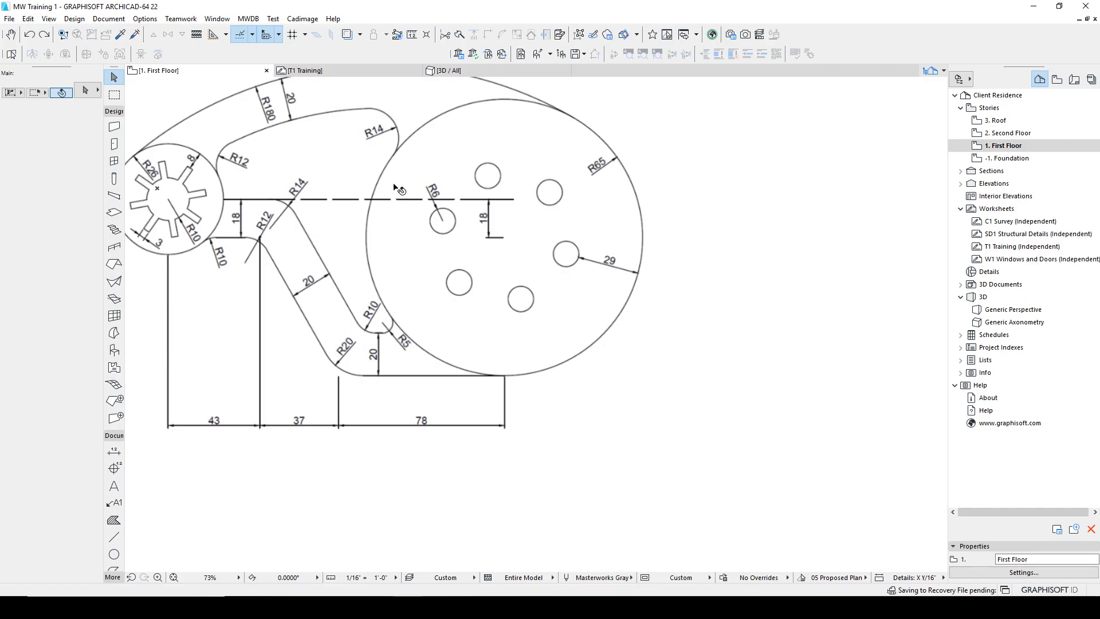
scroll(390, 212, "down", 3)
middle_click_drag(449, 334, 445, 212)
scroll(456, 356, "down", 3)
key("c")
left_click(498, 355)
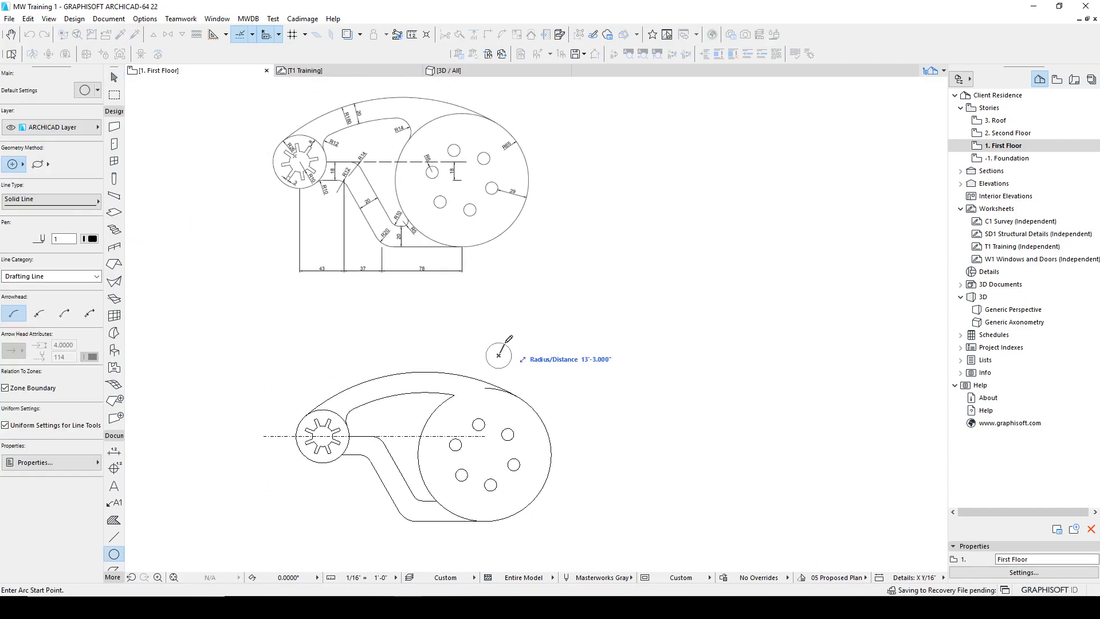
left_click(504, 342)
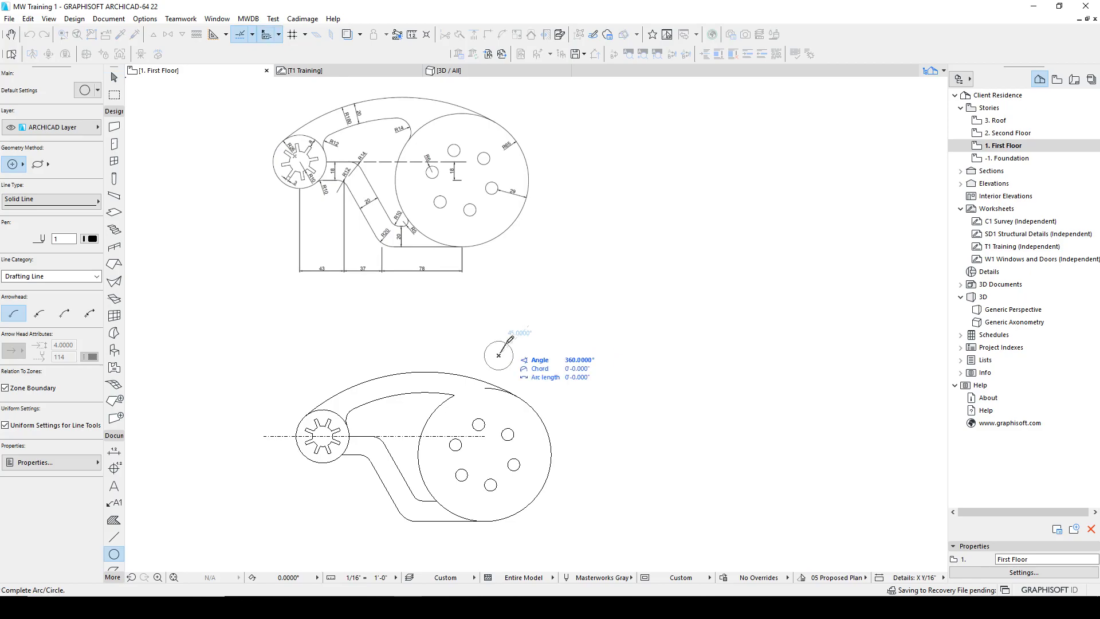
left_click(505, 343)
Move the new radius 14 circle by its centre to just beneath the arm's inner arc, outside the large circle.
scroll(505, 350, "up", 5)
left_click(494, 331, "shift")
key("ctrl+d")
left_click(490, 367)
scroll(424, 390, "down", 5)
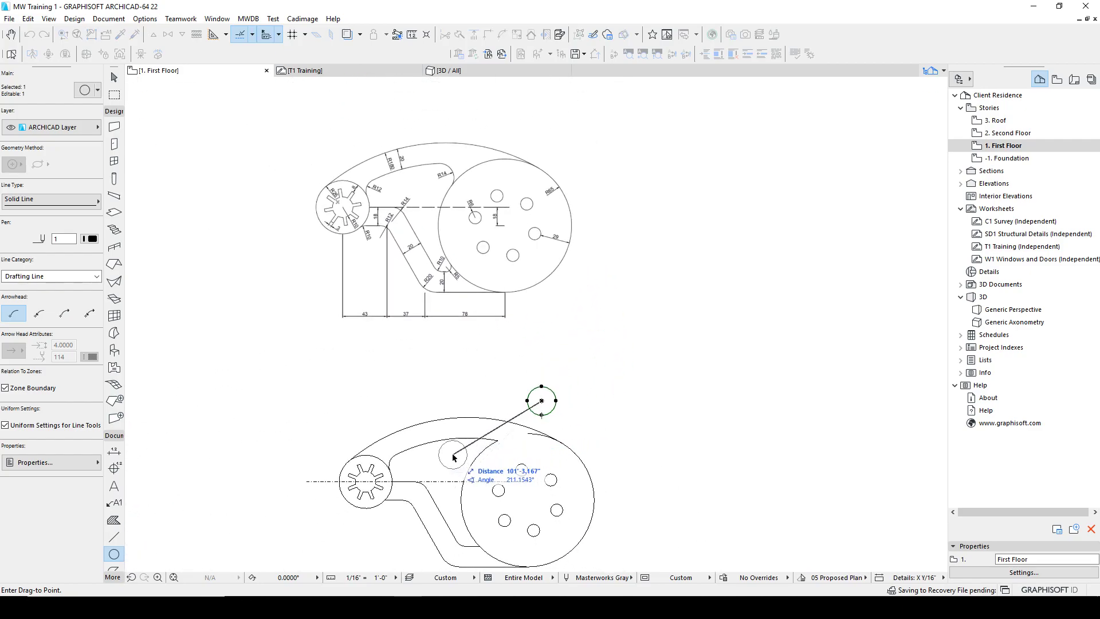
left_click(465, 445)
scroll(484, 456, "up", 5)
key("Escape")
key("Escape")
Draw a construction line from the large circle's centre to the centre of the radius 14 circle.
scroll(553, 433, "down", 3)
middle_click_drag(574, 408, 544, 319)
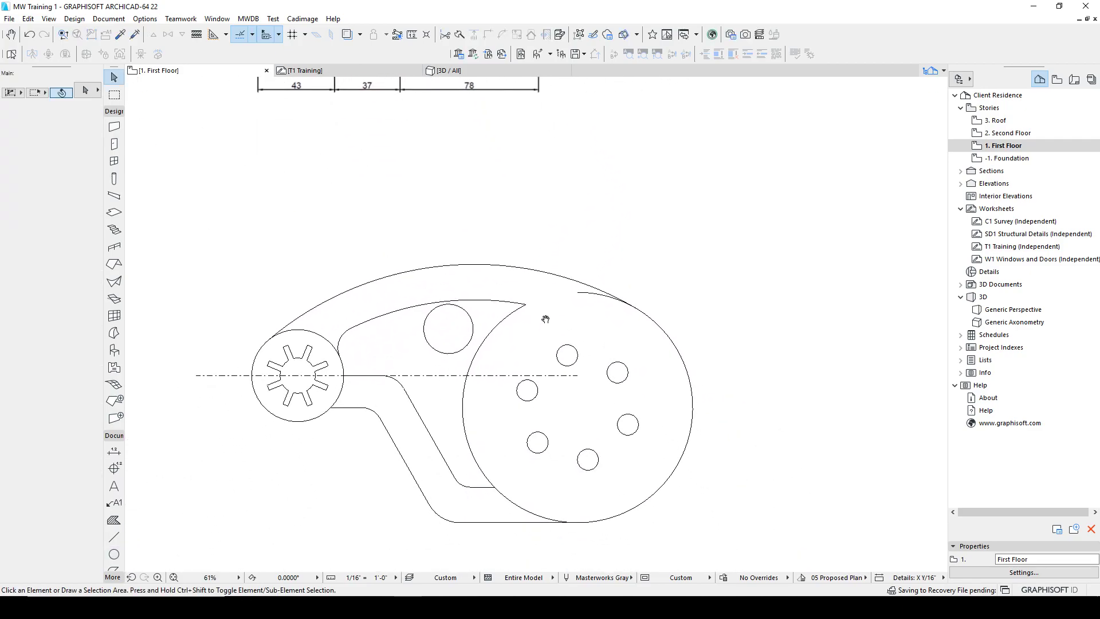
key("l")
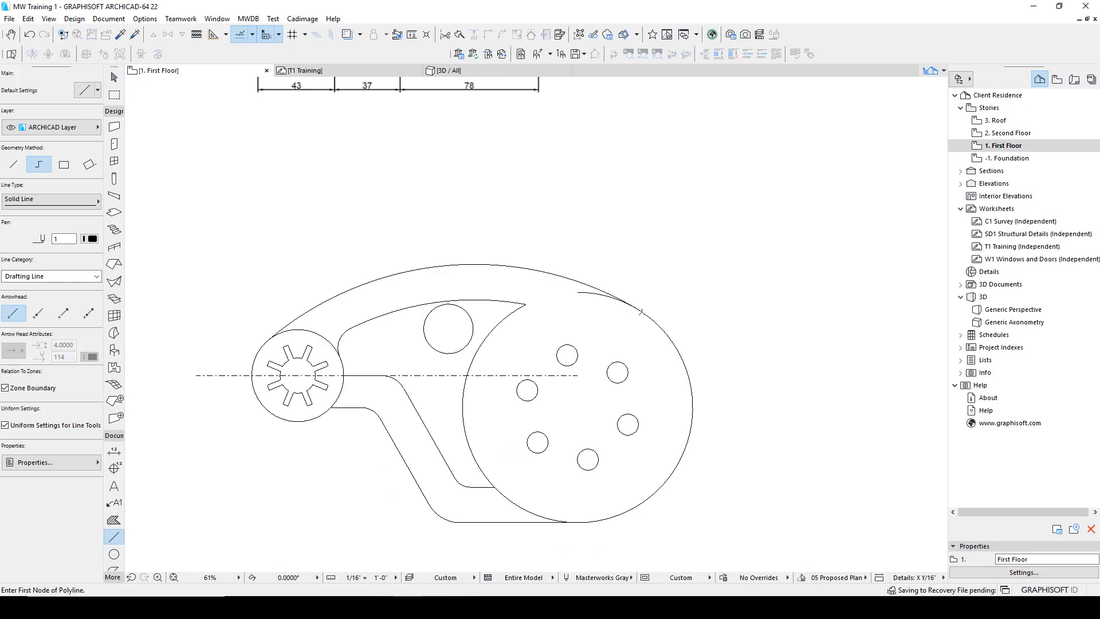
left_click(578, 406)
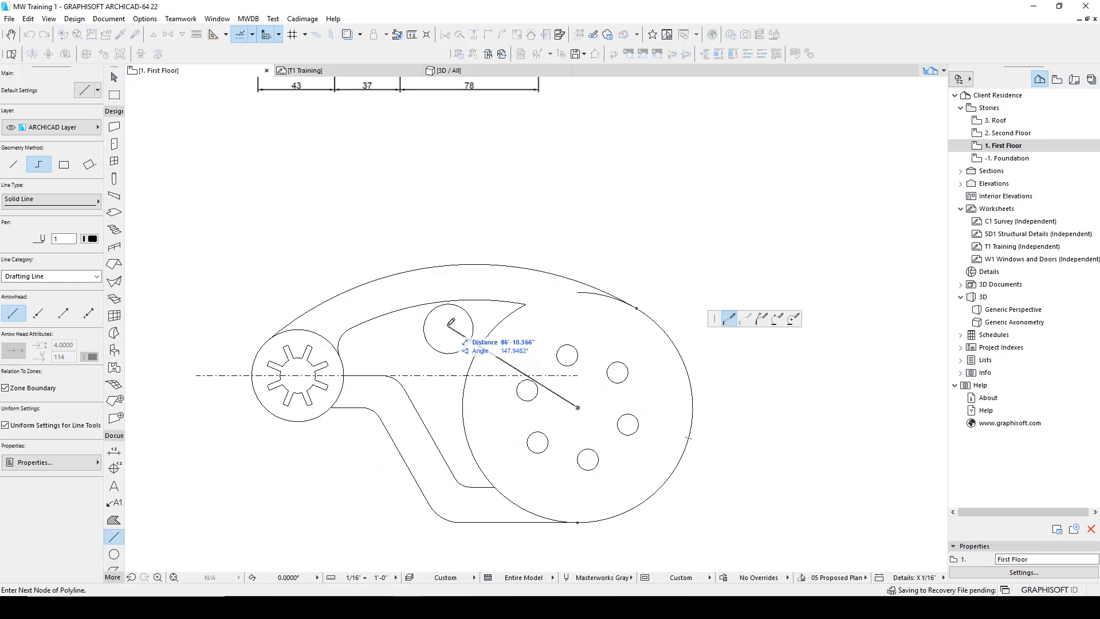
double_click(450, 328)
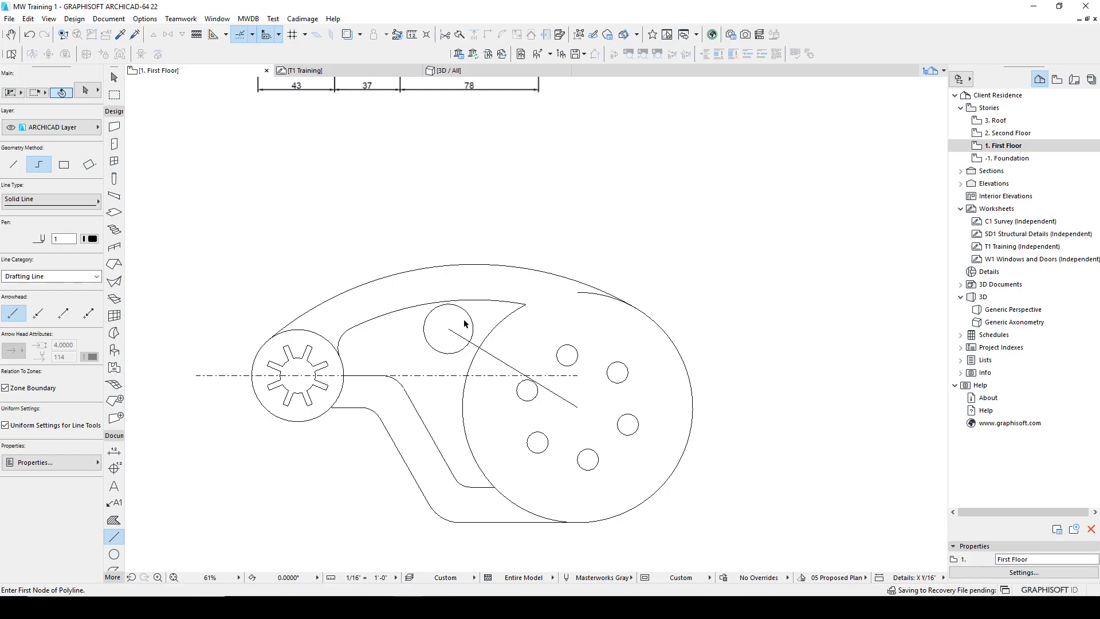
Move the radius 14 circle along the construction line until its edge meets the large circle's arc.
left_click(470, 316, "shift")
scroll(470, 353, "up", 5)
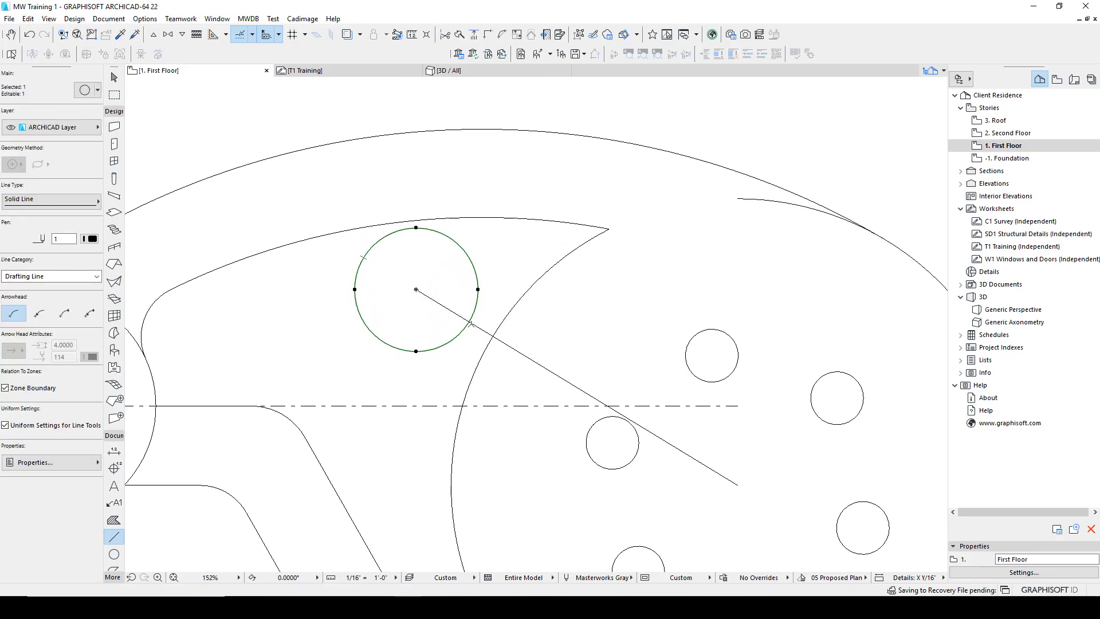
key("ctrl+d")
left_click(473, 325)
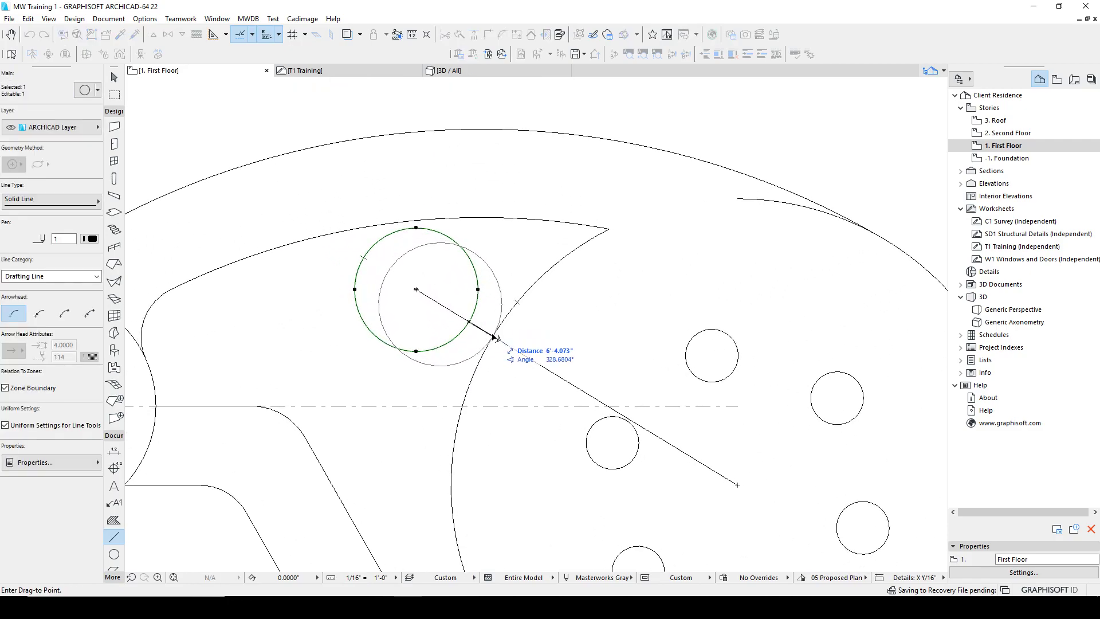
left_click(497, 338)
scroll(509, 315, "down", 2)
key("Escape")
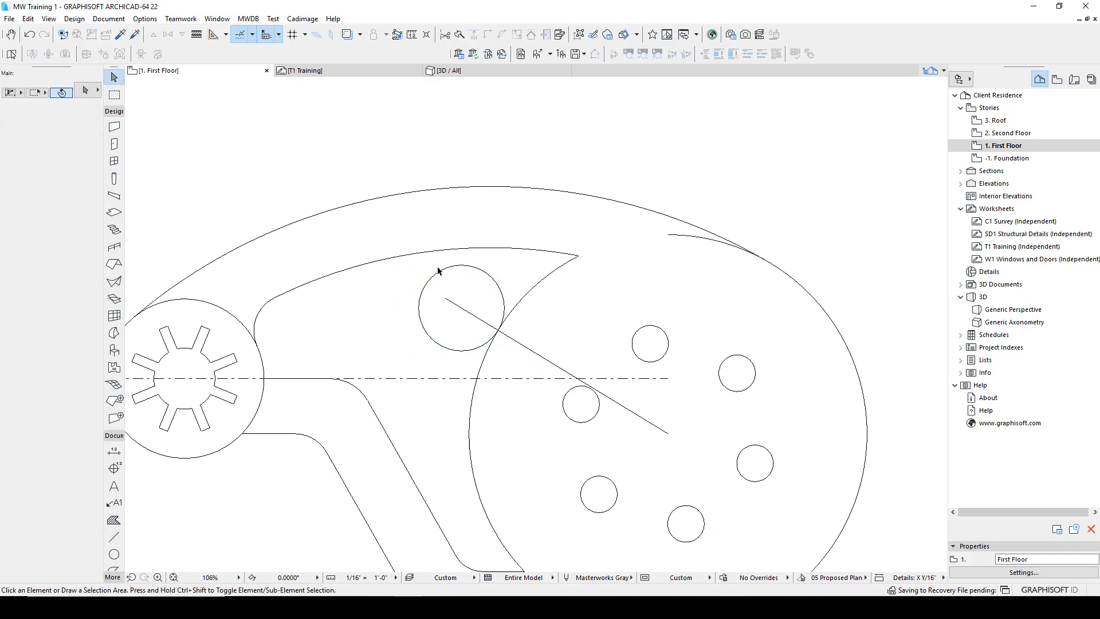
Rotate the radius 14 circle about the large circle's centre, bringing it up to the arm's inner arc.
scroll(580, 363, "down", 3)
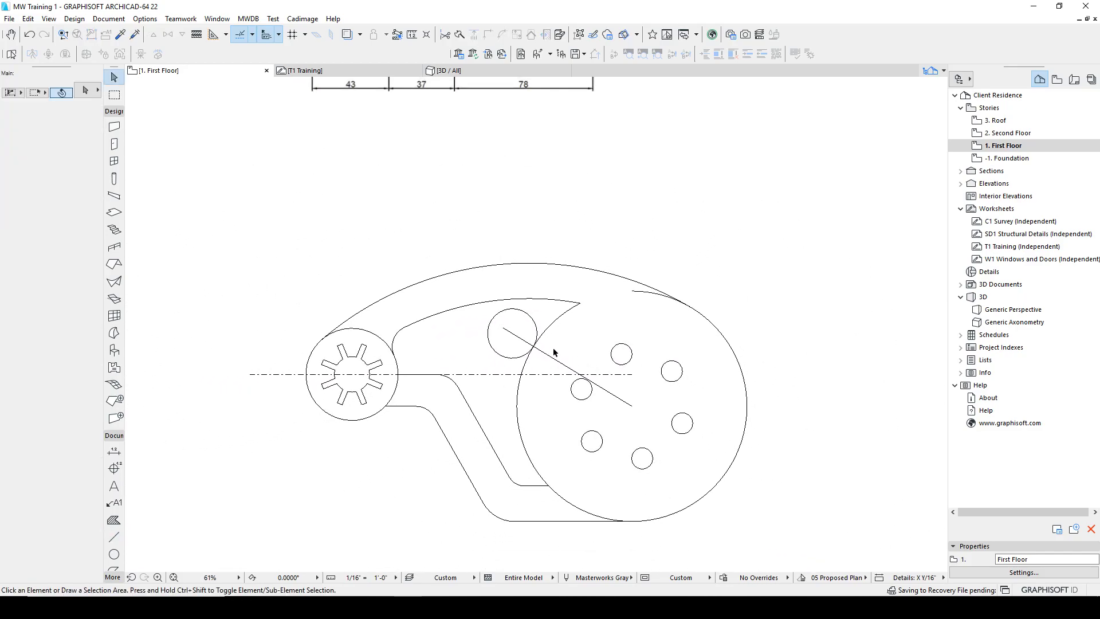
left_click(528, 318)
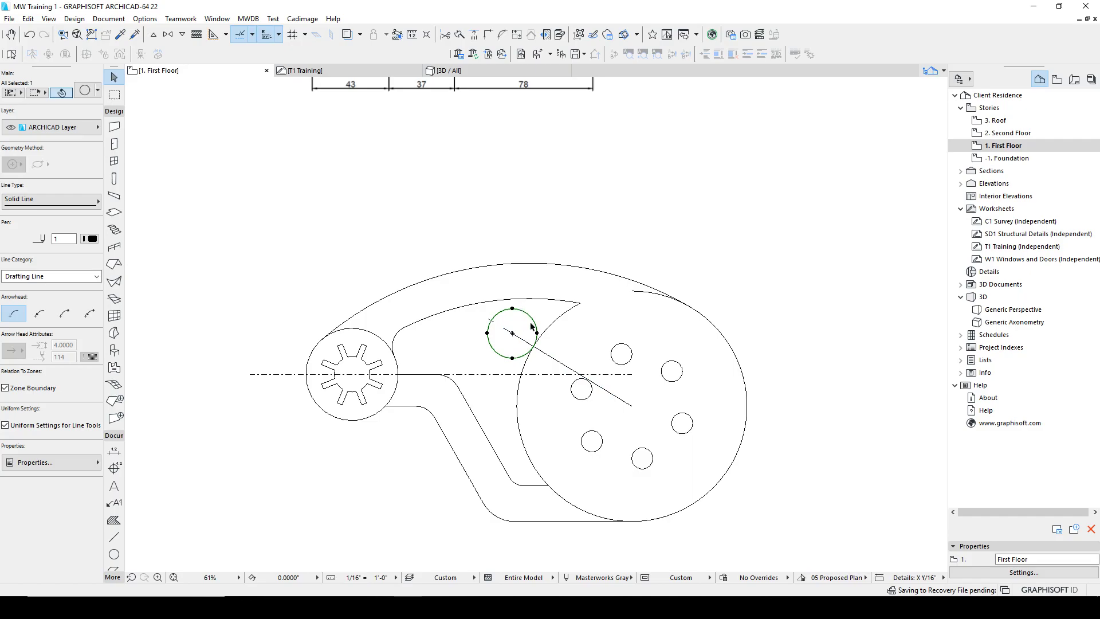
key("ctrl+e")
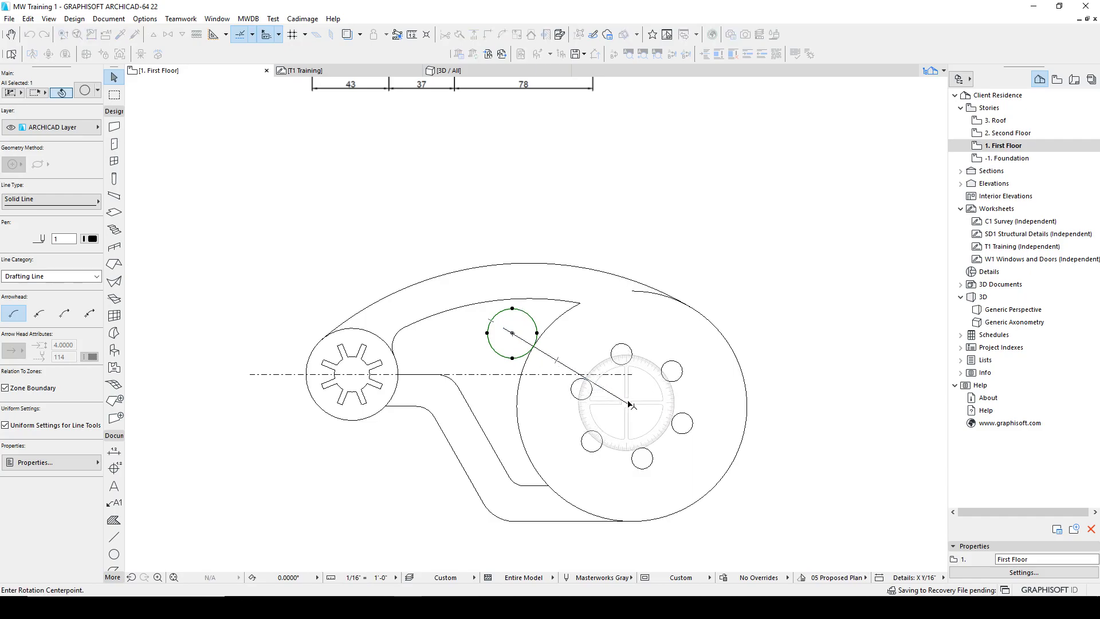
left_click(632, 406)
left_click(513, 333)
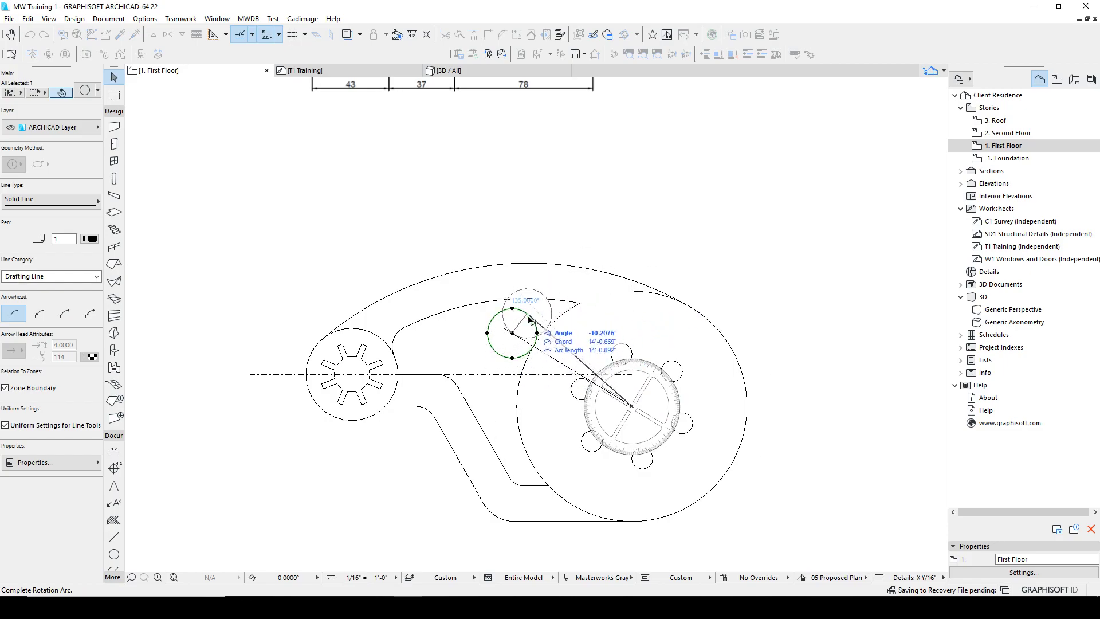
scroll(537, 321, "up", 5)
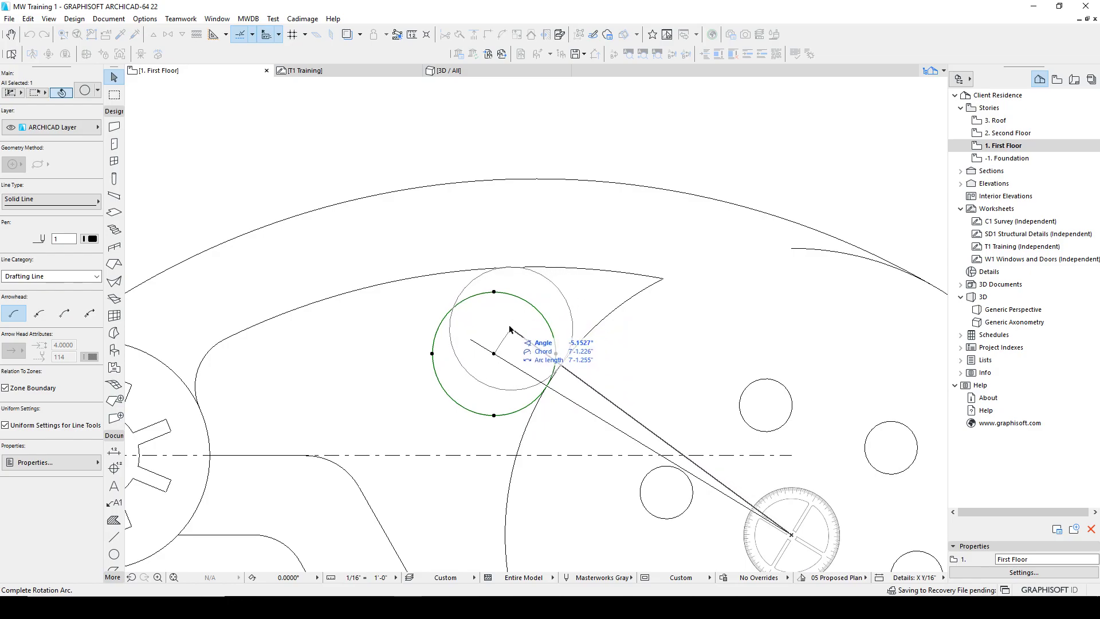
left_click(512, 328)
left_click(557, 354)
middle_click_drag(557, 354, 455, 319)
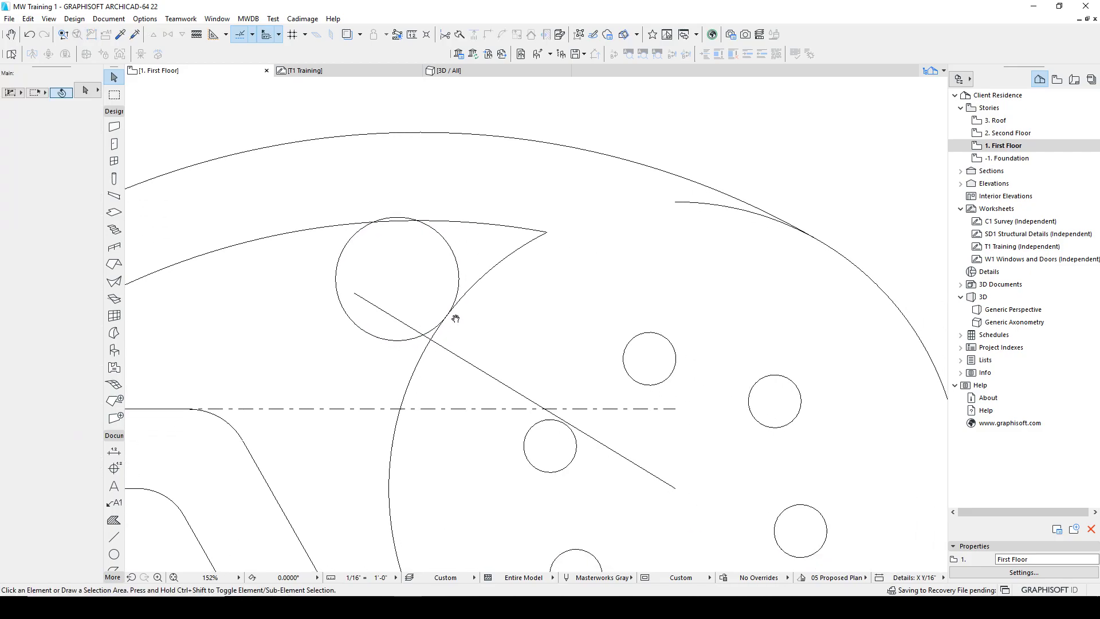
Draw a short construction arc centred on the large circle, from the radius 14 circle's top edge down past the inner arc.
scroll(426, 243, "up", 4)
scroll(394, 203, "down", 5)
scroll(341, 247, "up", 9)
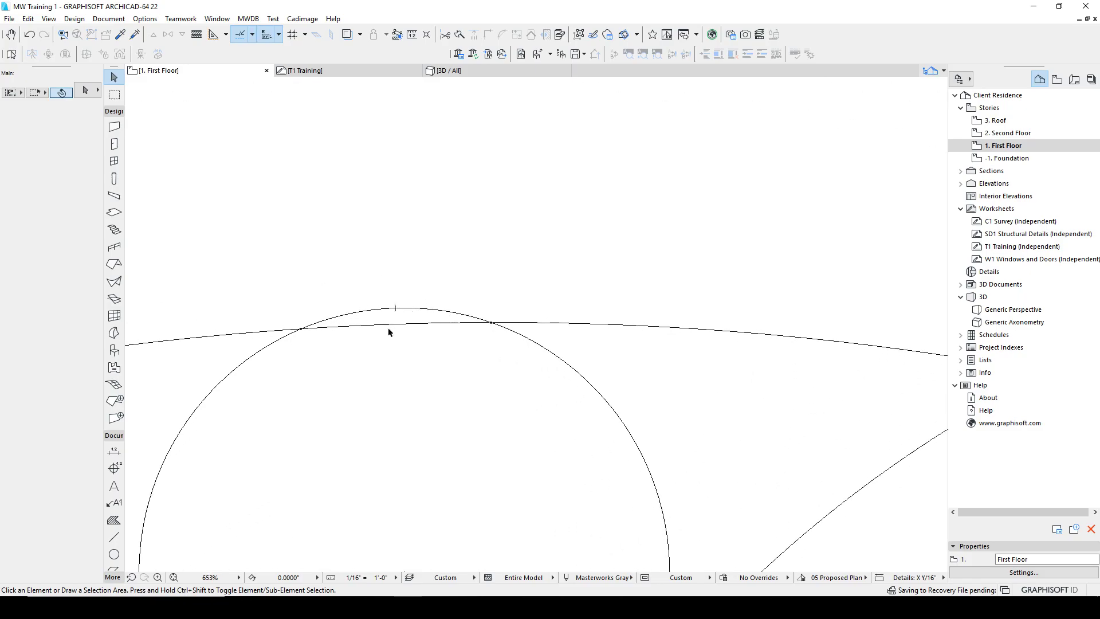
scroll(389, 334, "down", 6)
scroll(442, 326, "up", 4)
scroll(447, 331, "down", 6)
key("c")
middle_click_drag(684, 539, 654, 437)
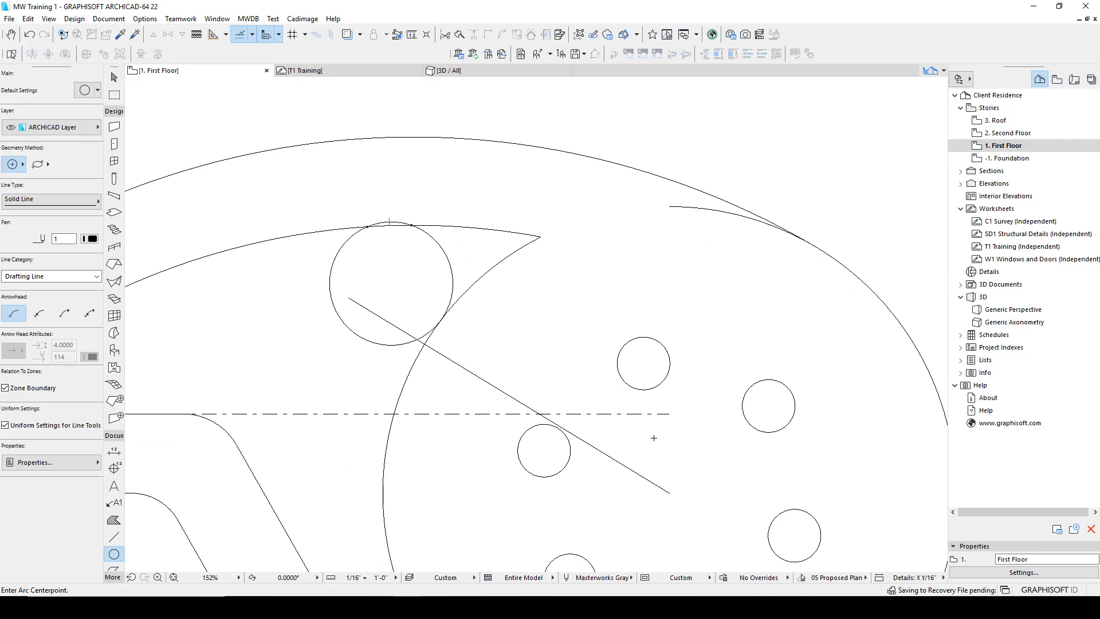
left_click(673, 495)
scroll(344, 207, "up", 8)
scroll(298, 194, "down", 2)
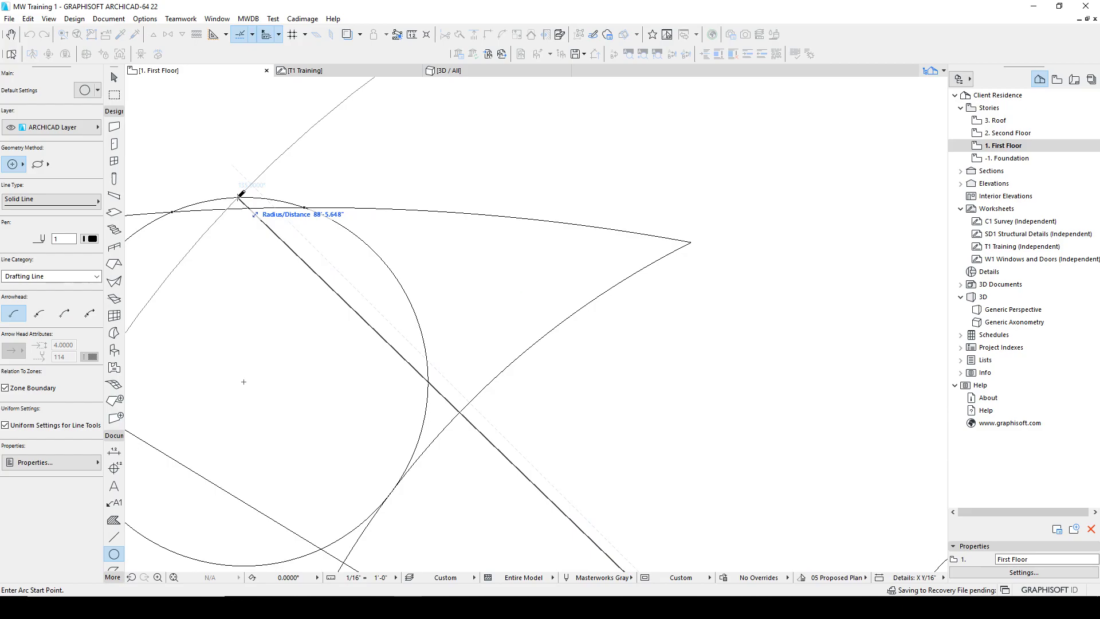
left_click(239, 196)
left_click(199, 255)
scroll(223, 258, "down", 5)
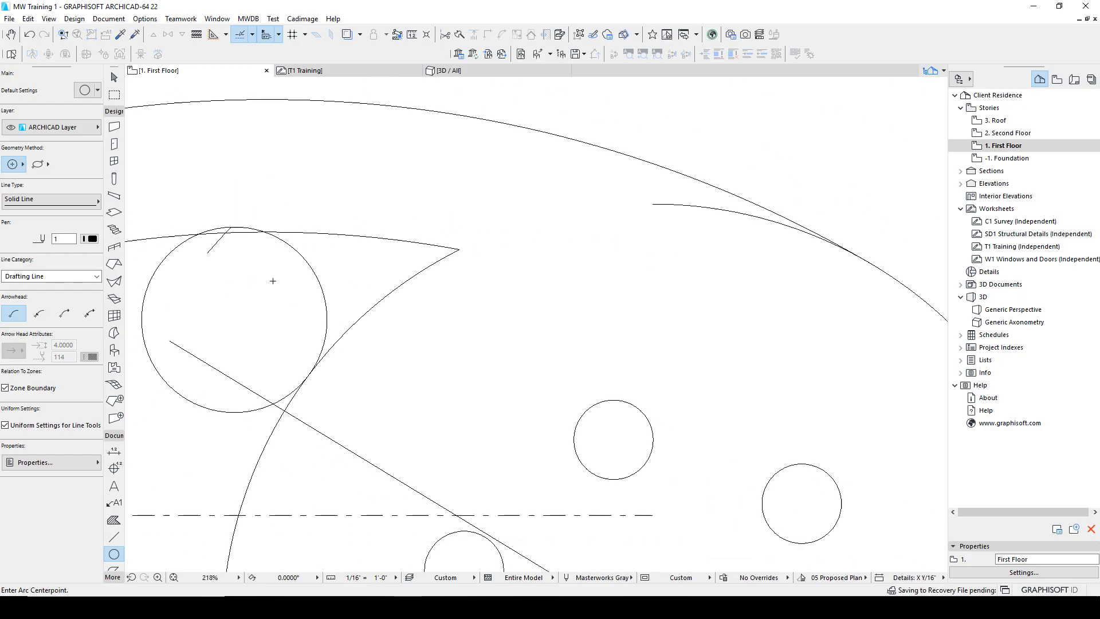
middle_click_drag(285, 250, 307, 207)
key("Escape")
key("Escape")
Rotate the radius 14 circle about the large circle's centre, from the construction arc's upper end to its crossing with the inner arc.
left_click(306, 207)
key("ctrl+e")
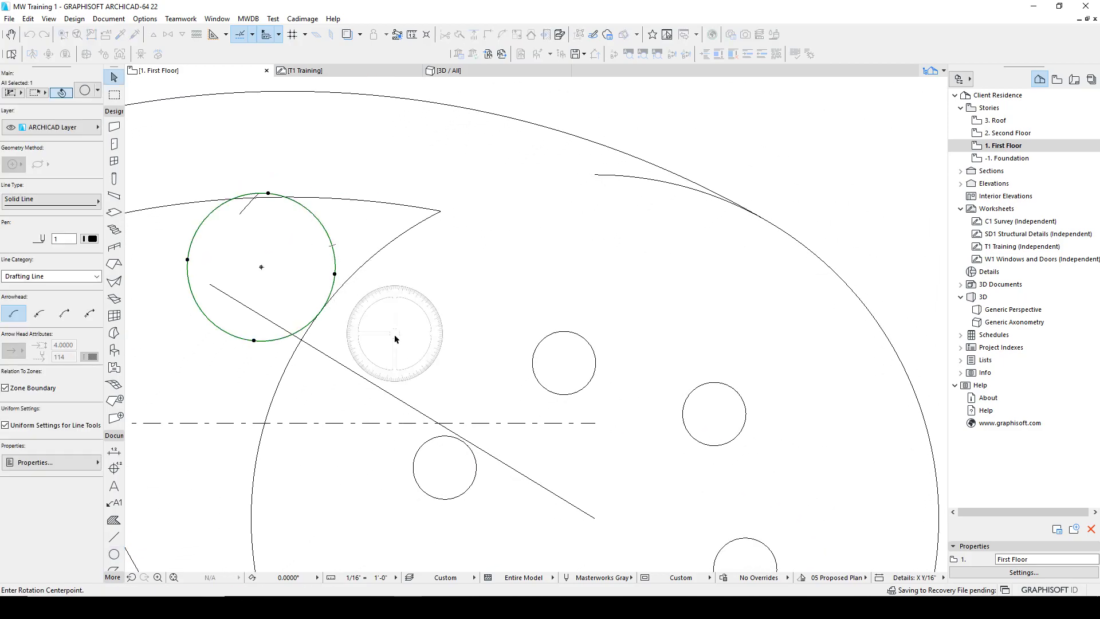
left_click(589, 511)
scroll(255, 197, "up", 4)
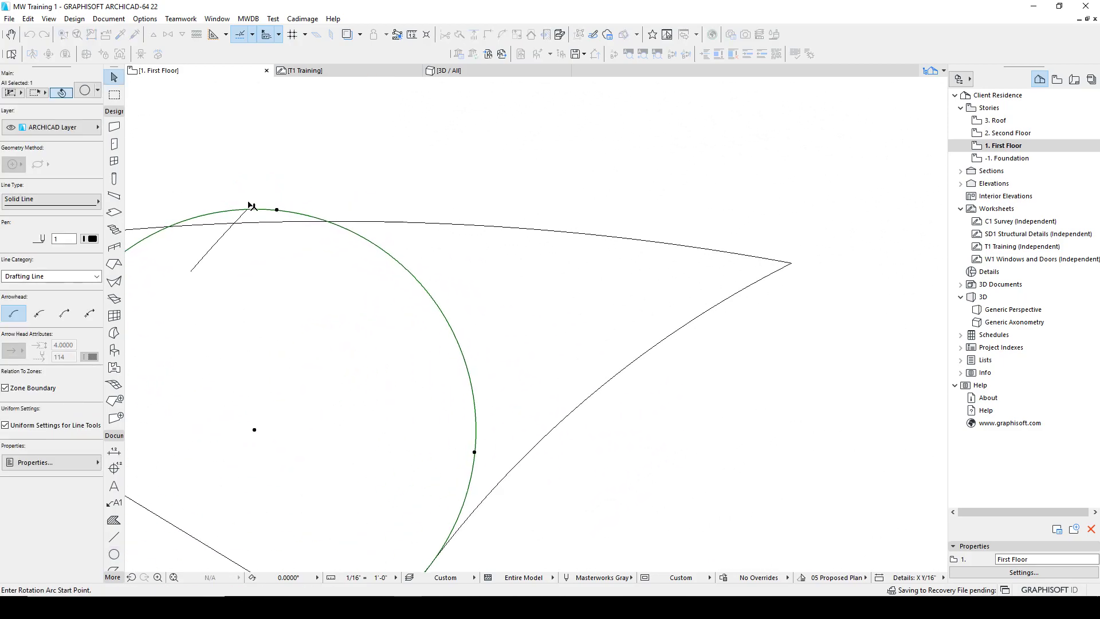
left_click(249, 211)
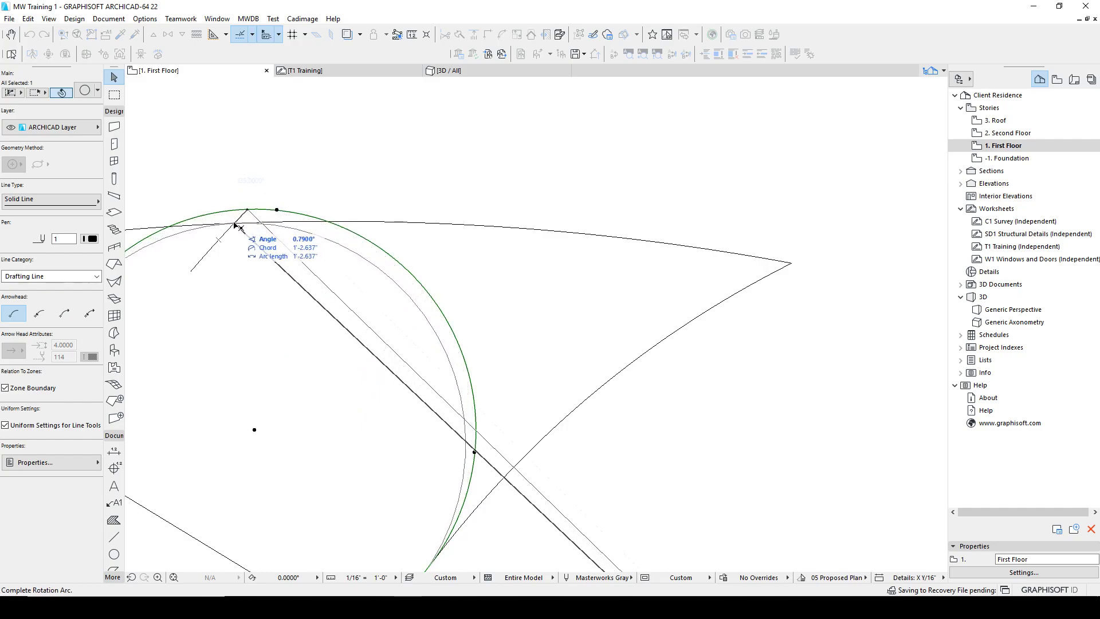
left_click(239, 225)
key("Escape")
Delete the short construction arc and the construction line from the large circle's centre.
left_click(243, 212)
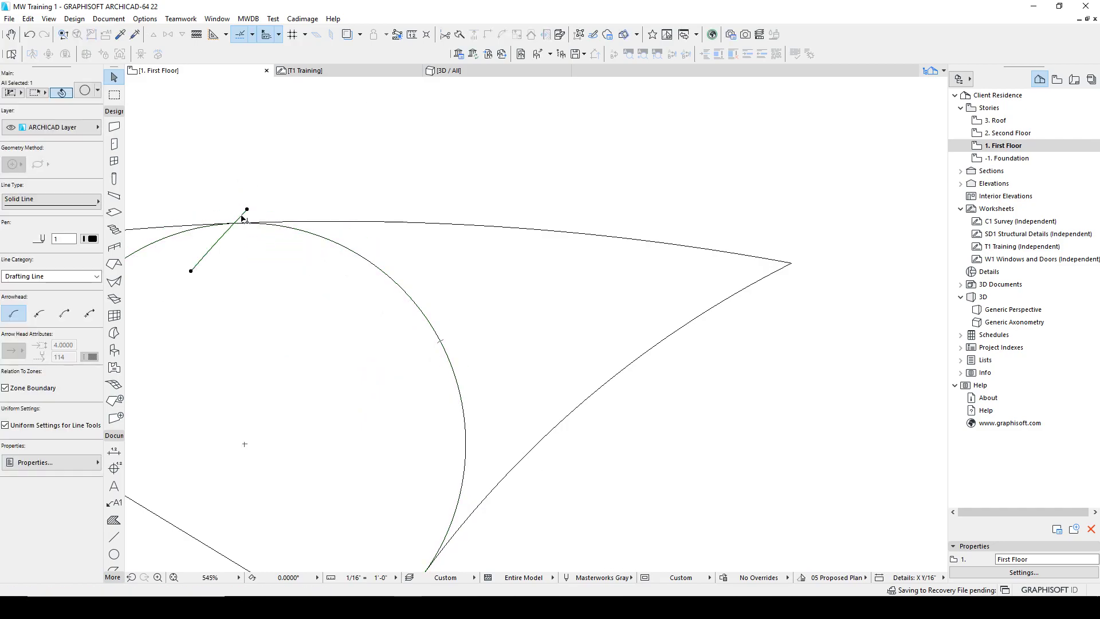
key("Escape")
scroll(397, 264, "down", 5)
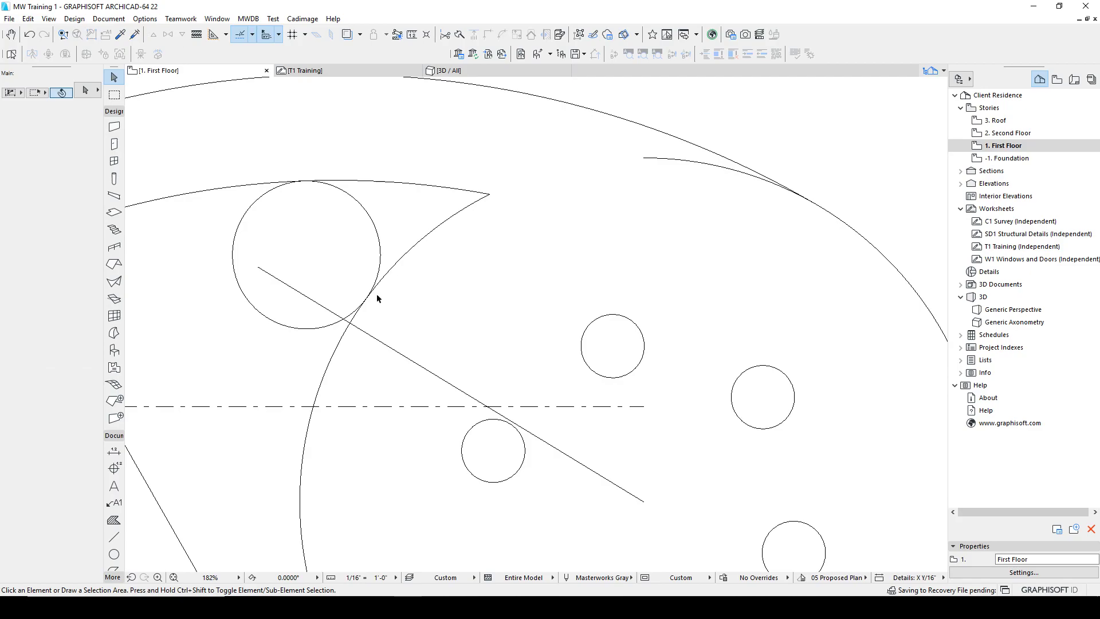
left_click(319, 305)
key("Delete")
Trim the inner arc and the large circle's arc back to where they touch the radius 14 circle.
left_click(383, 183, "ctrl")
left_click(405, 256, "ctrl")
scroll(428, 272, "down", 7)
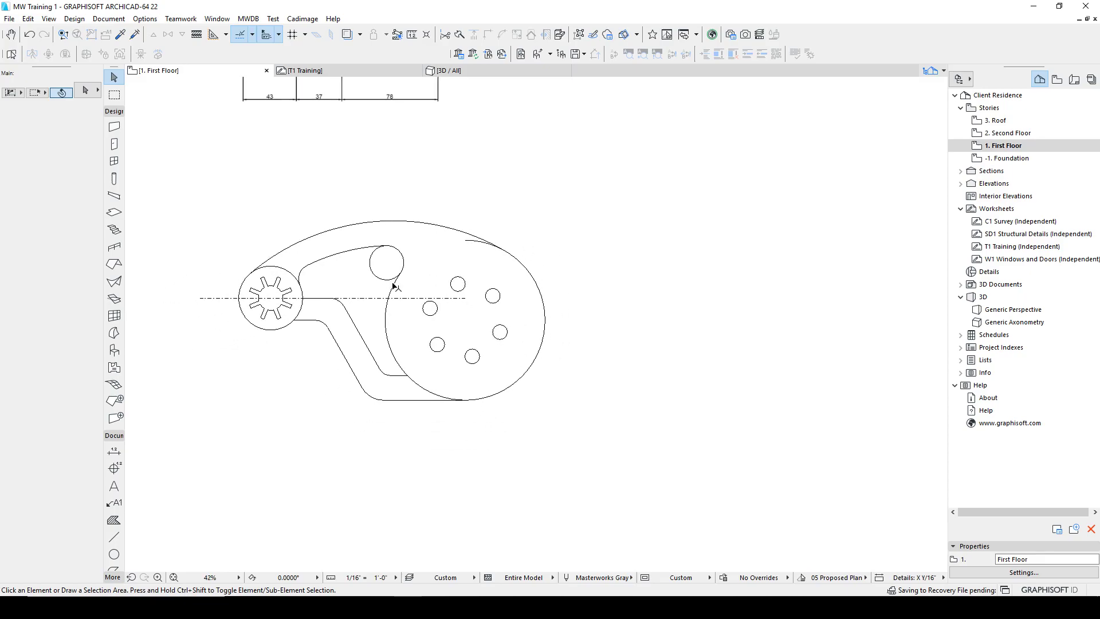
Stretch the large arc's end around to close the full circle, and trim the radius 14 circle to the rounded corner.
left_click(393, 284)
left_click(400, 273)
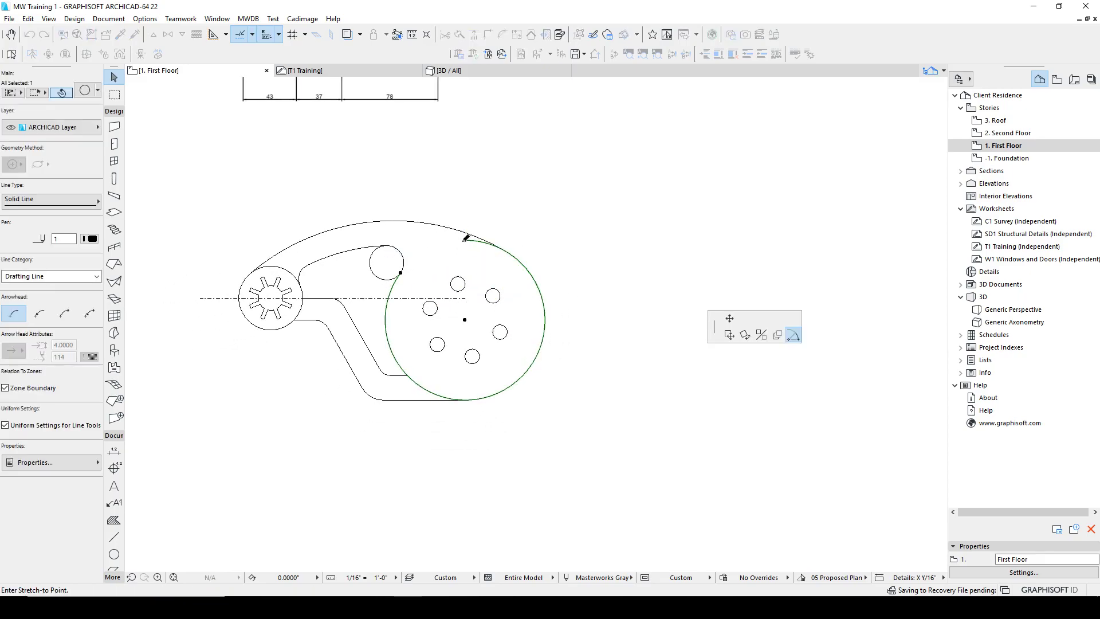
left_click(465, 240)
key("Escape")
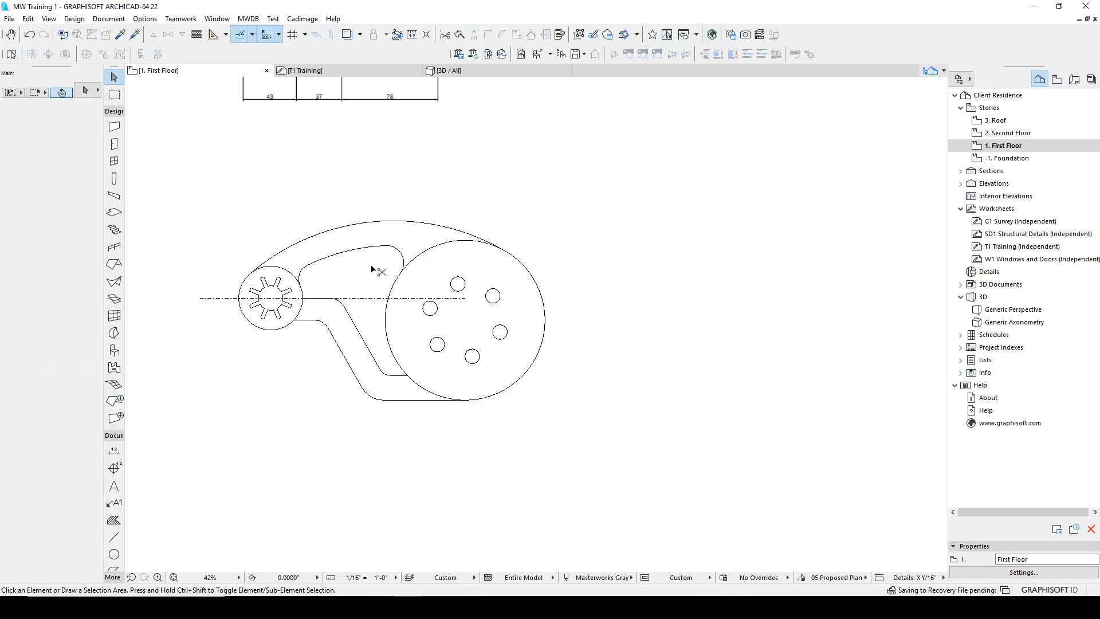
Draw a radius 5 circle inside the large circle near its lower-left edge.
scroll(373, 270, "down", 4)
scroll(400, 343, "up", 5)
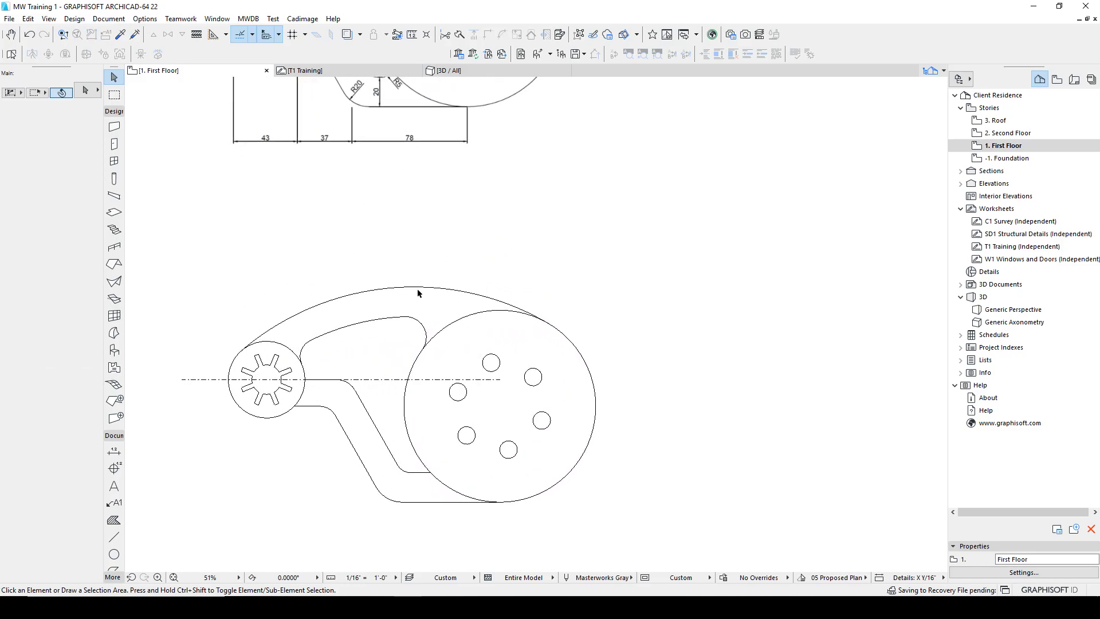
scroll(414, 408, "down", 1)
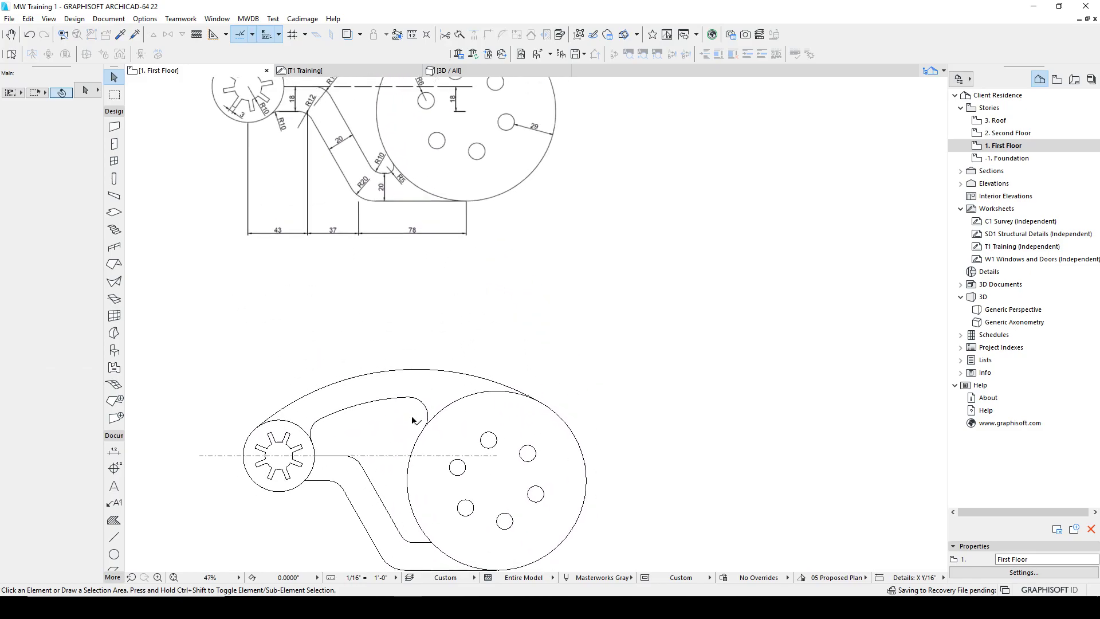
middle_click_drag(404, 447, 393, 354)
scroll(385, 435, "up", 4)
key("c")
left_click(447, 389)
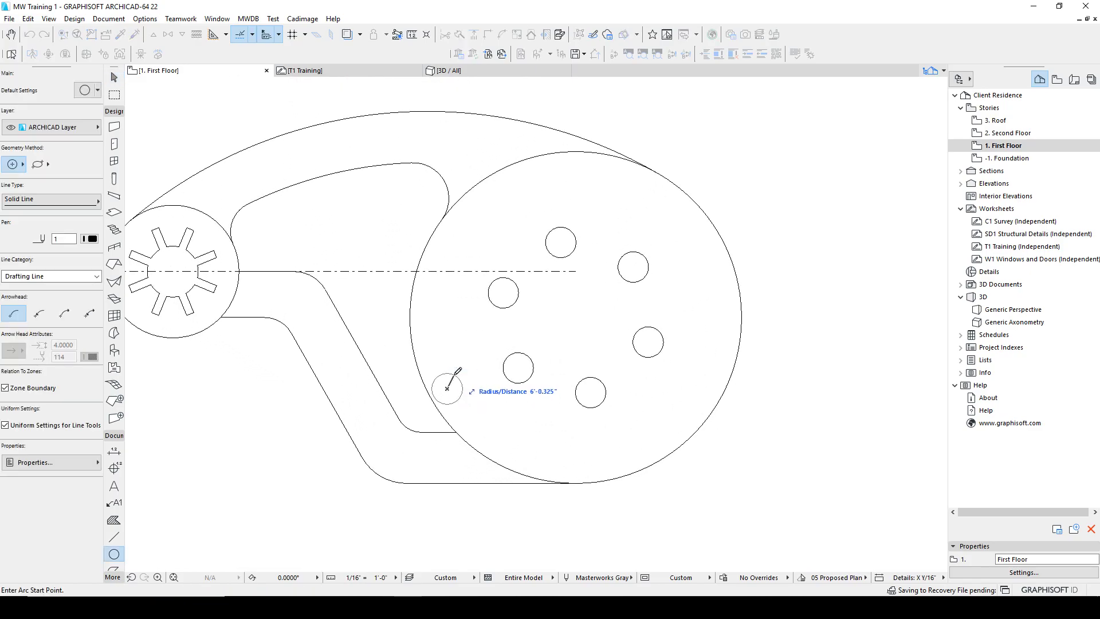
left_click(454, 377)
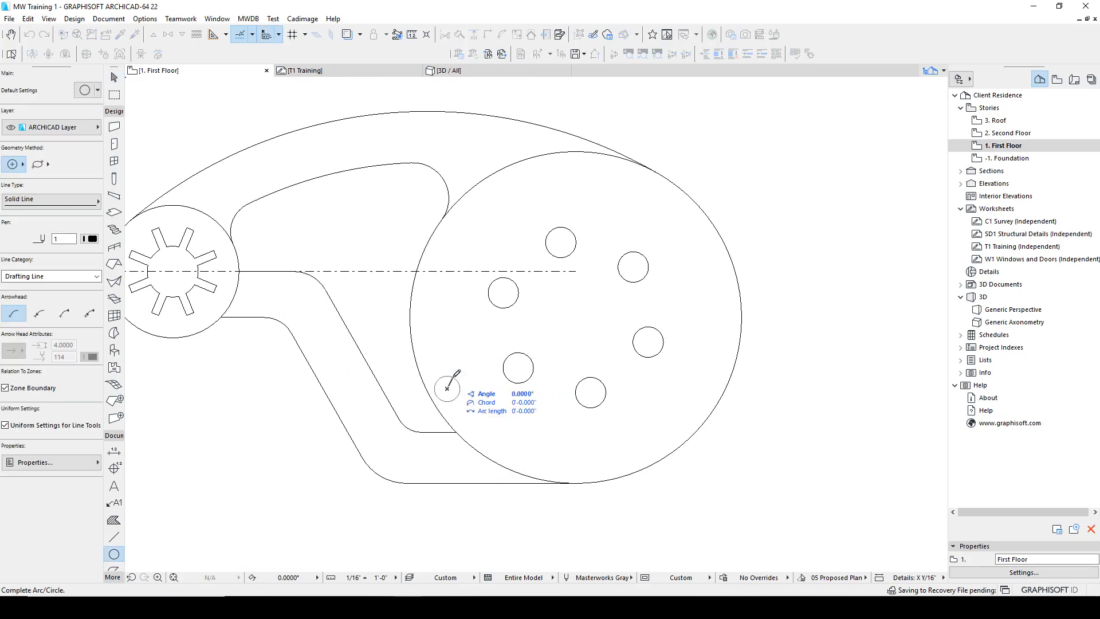
left_click(454, 376)
scroll(453, 395, "down", 4)
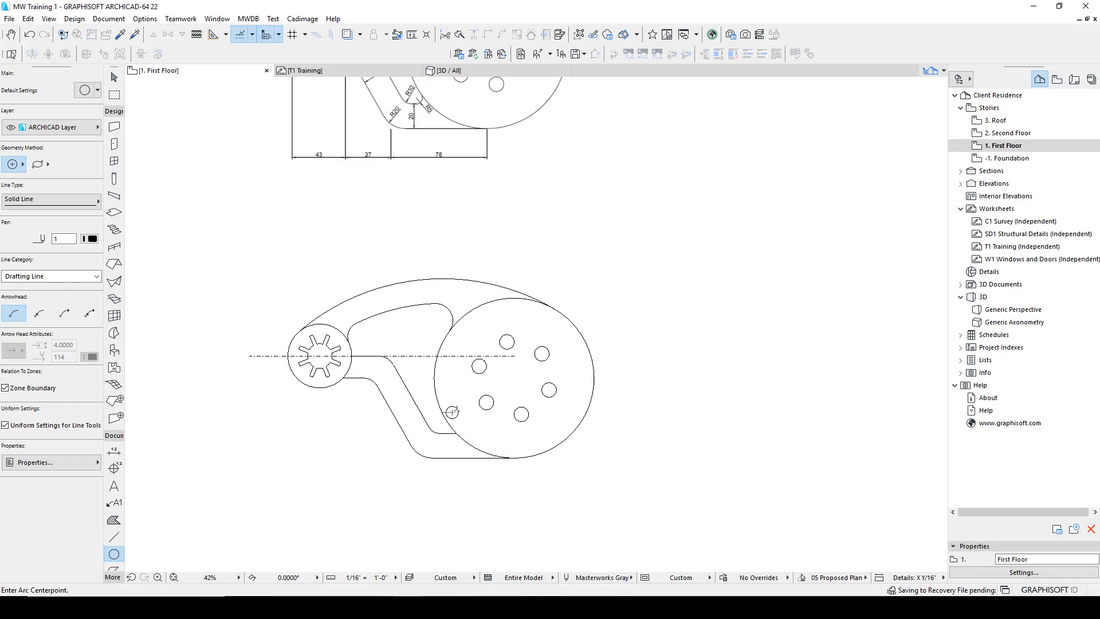
scroll(453, 411, "up", 5)
left_click(455, 411, "shift")
scroll(456, 411, "up", 5)
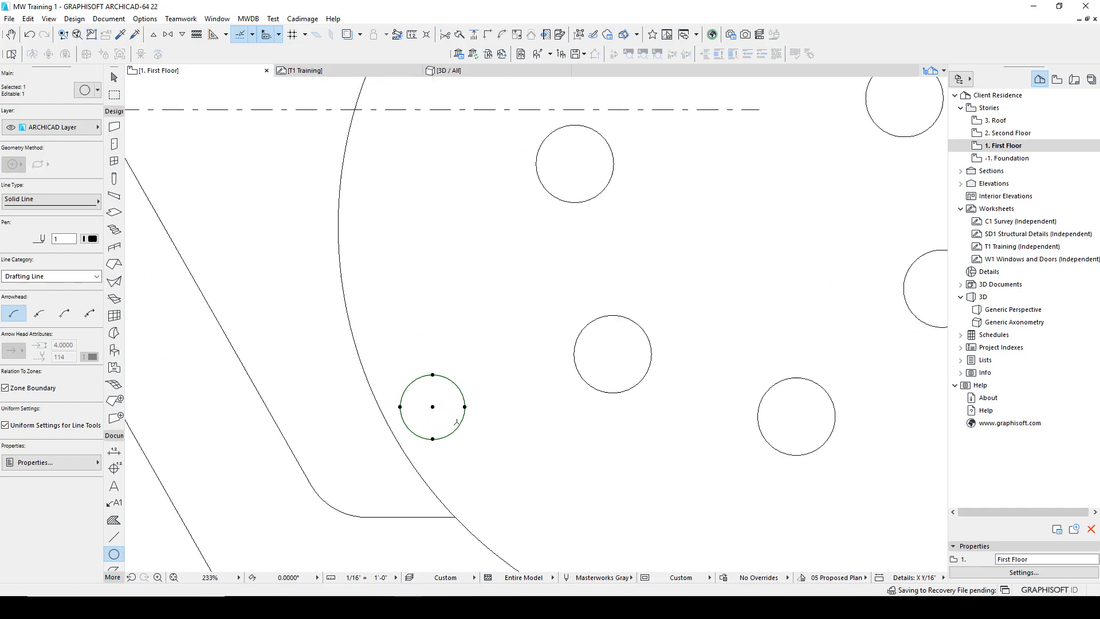
scroll(507, 473, "down", 4)
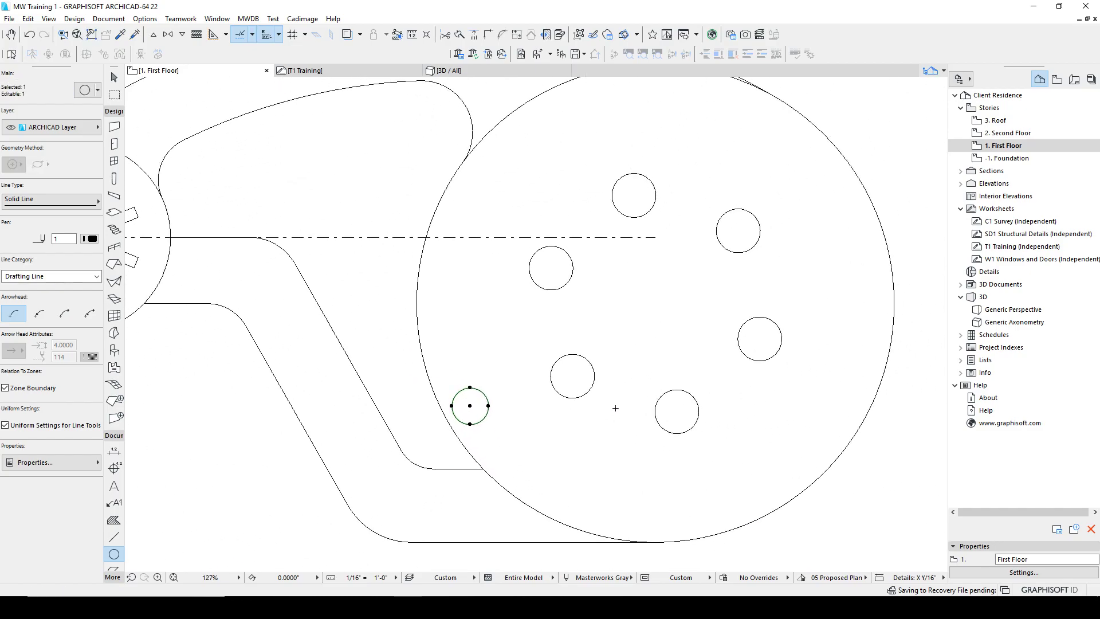
Draw a construction line from the large circle's centre past its lower-left edge, just below the radius 5 circle's centre.
key("Escape")
key("l")
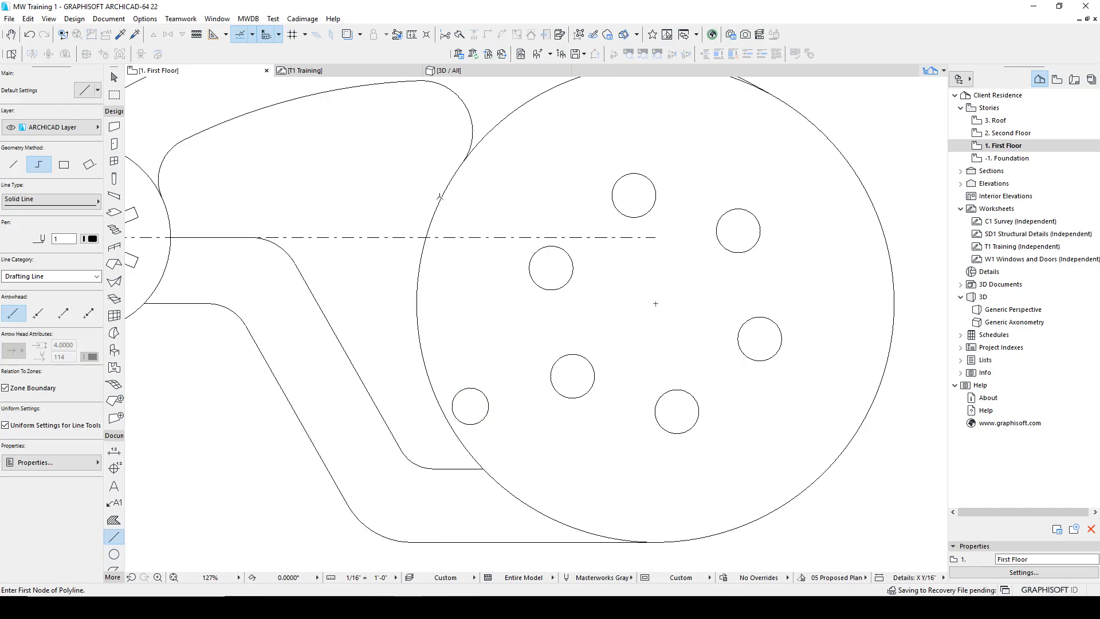
left_click(655, 301)
double_click(445, 460)
key("Escape")
Move the radius 5 circle by its centre onto the construction line.
left_click(481, 391)
key("ctrl+d")
left_click(470, 406)
left_click(484, 429)
Move the radius 5 circle along the construction line to touch the large circle from outside, and delete the line.
scroll(502, 423, "up", 5)
left_click(495, 412)
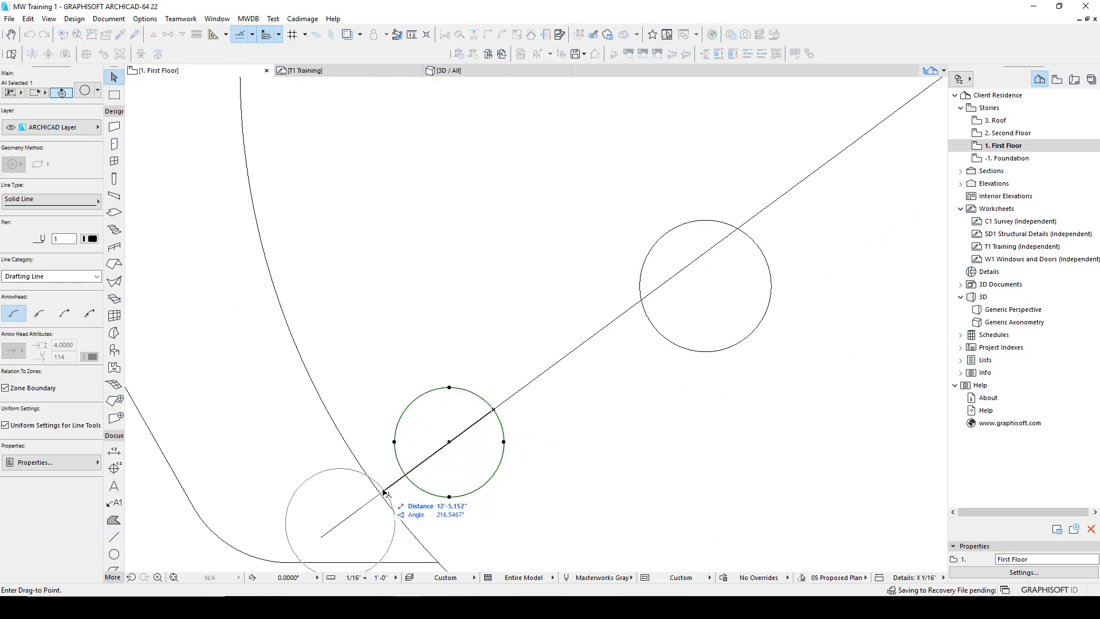
left_click(381, 491)
scroll(393, 491, "down", 5)
key("Escape")
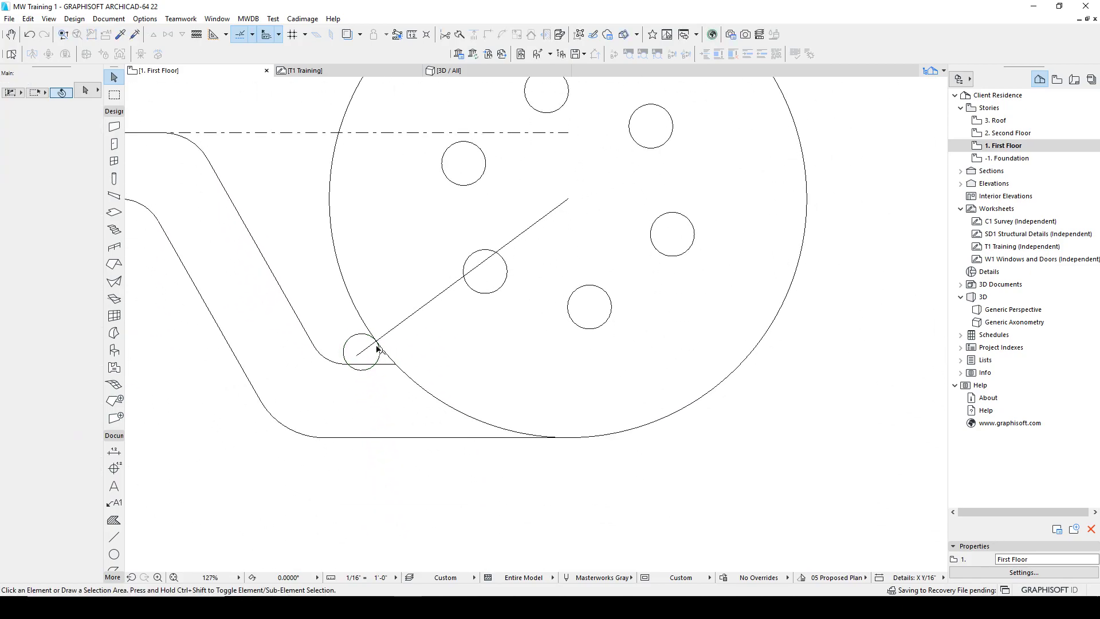
left_click(390, 332)
key("Delete")
Draw a short construction arc centred on the large circle, running upward from the radius 5 circle's lowest point.
scroll(387, 361, "up", 3)
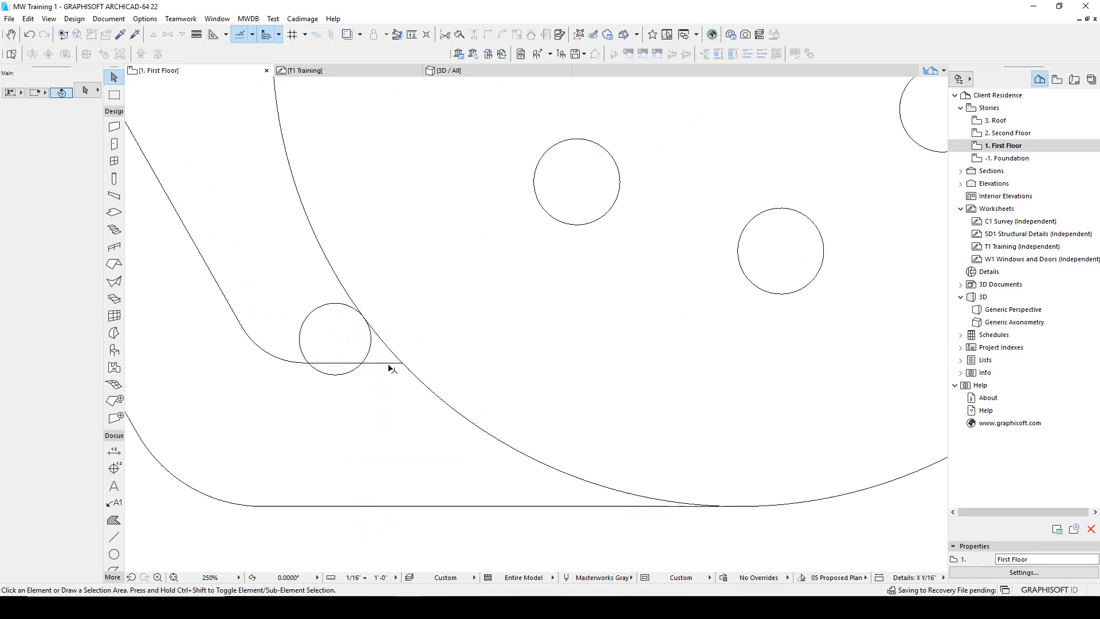
scroll(390, 358, "down", 5)
key("c")
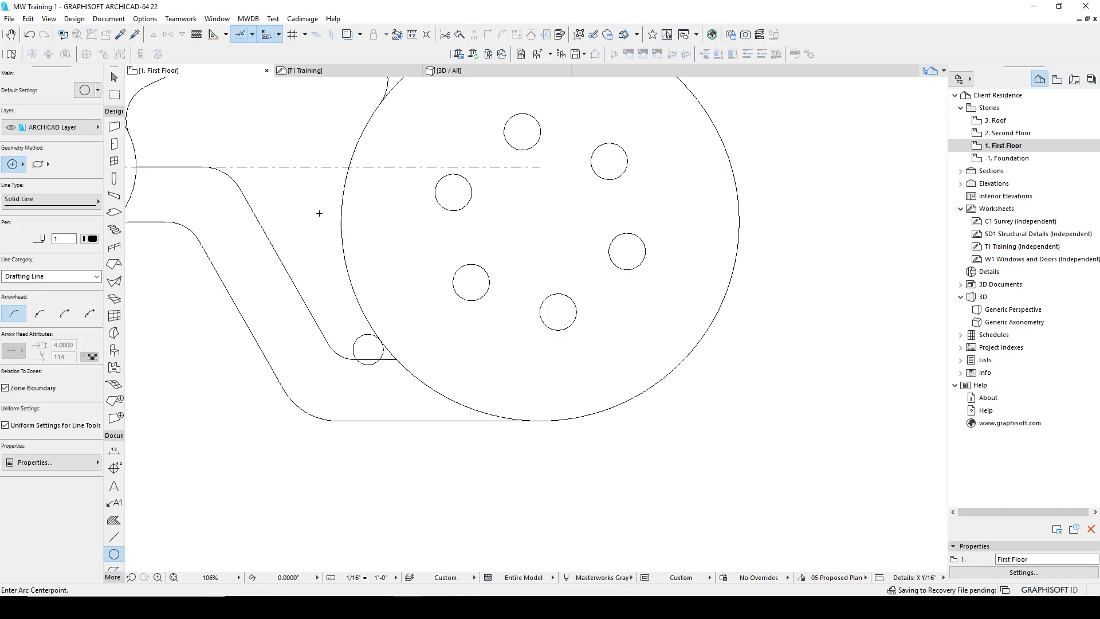
left_click(538, 222)
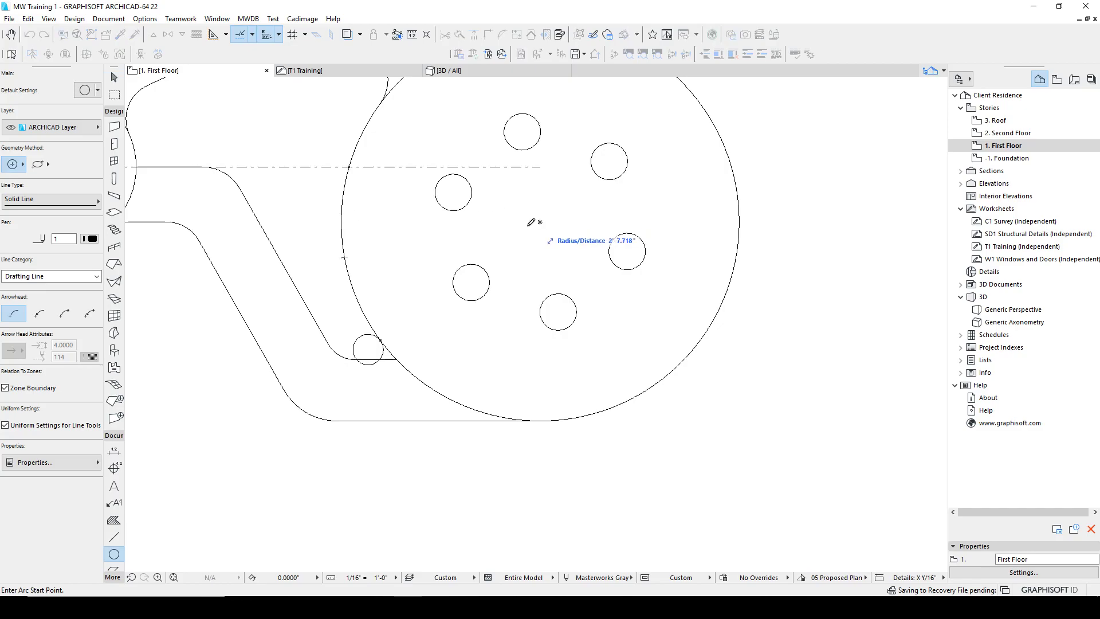
scroll(405, 349, "up", 5)
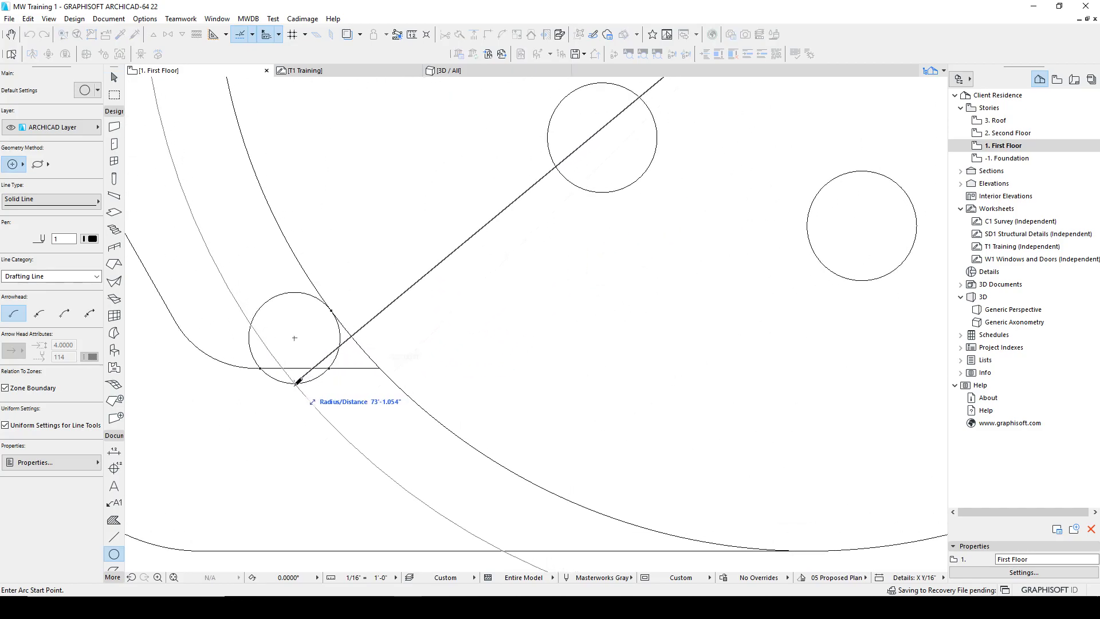
left_click(298, 381)
scroll(304, 390, "down", 5)
scroll(373, 442, "down", 5)
middle_click_drag(383, 453, 385, 510)
Examine the radius 5 circle's overlap with the inner horizontal line and compare it with the reference's R5 corner.
scroll(368, 544, "up", 7)
scroll(371, 506, "up", 4)
left_click(364, 292, "shift")
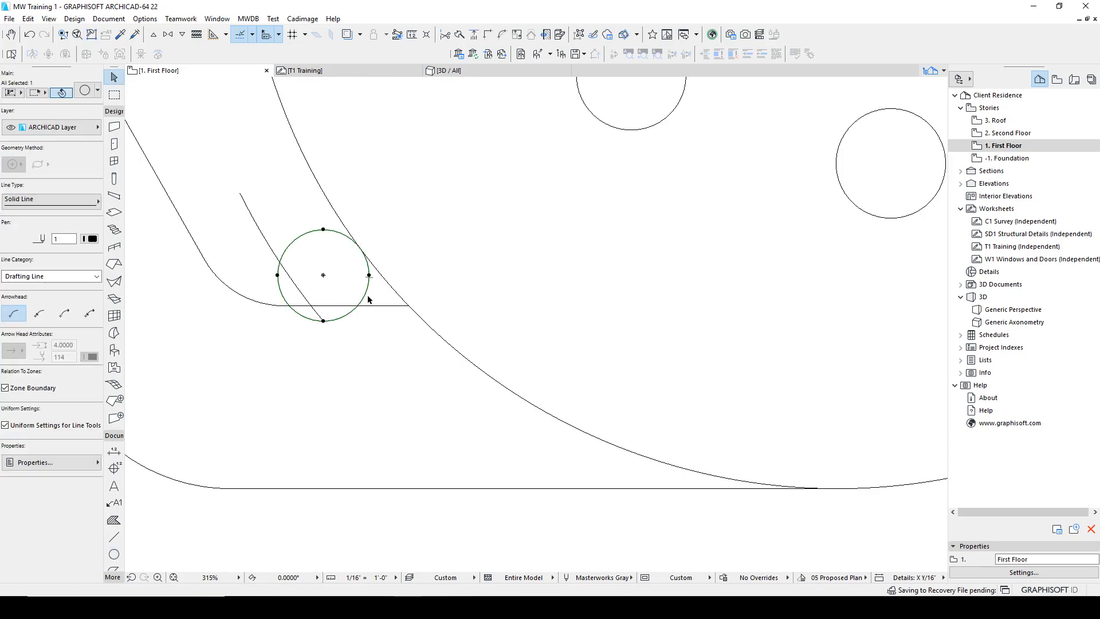
left_click(330, 305)
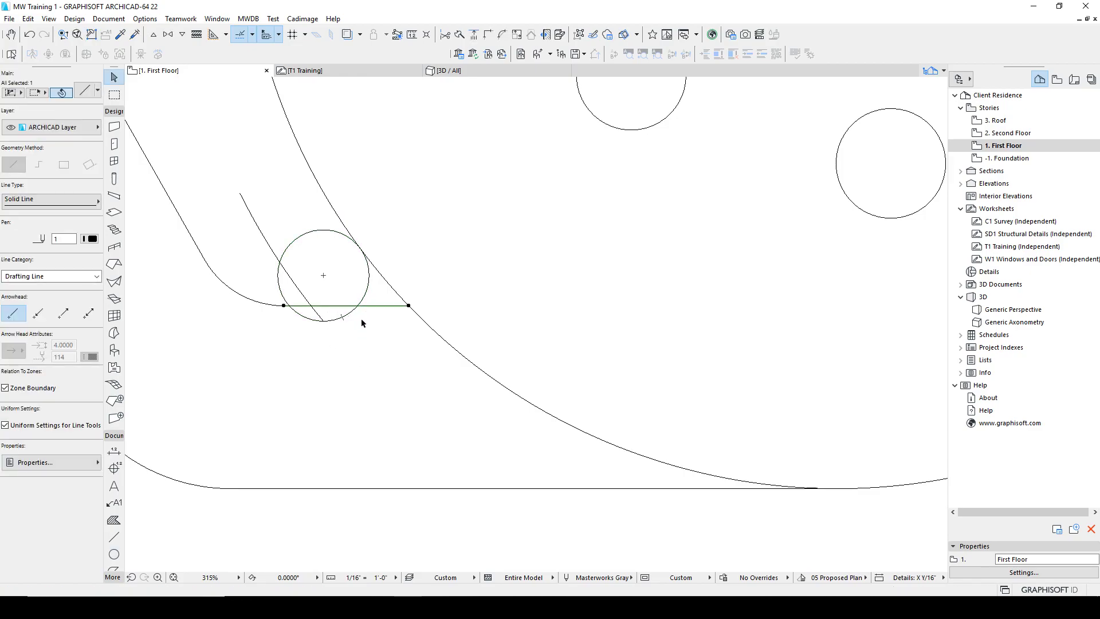
left_click(365, 316)
scroll(370, 310, "down", 10)
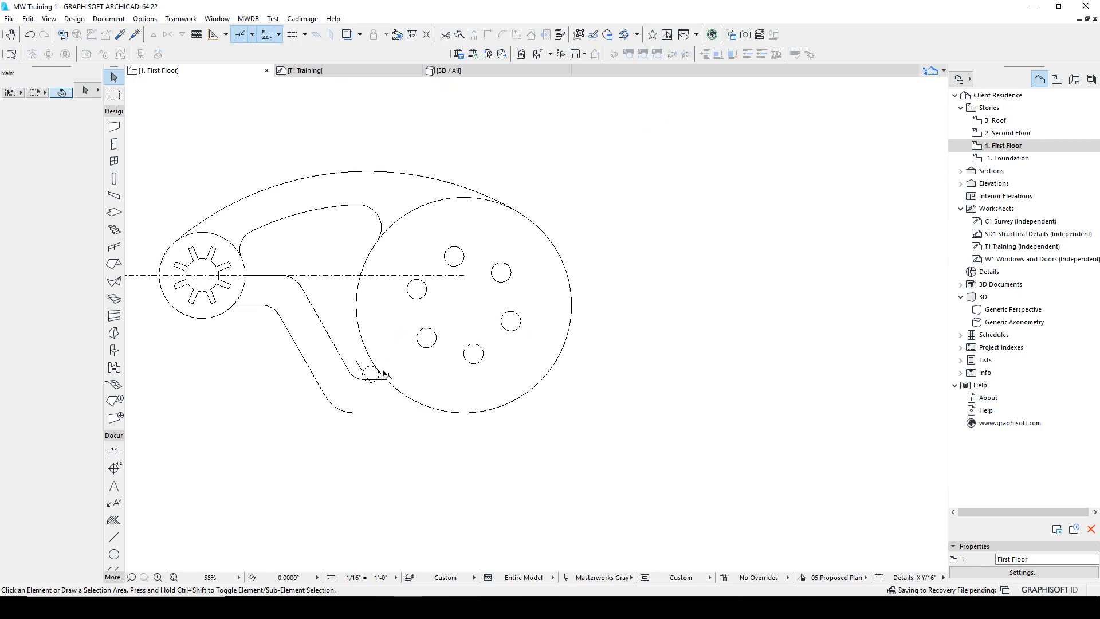
scroll(387, 372, "up", 6)
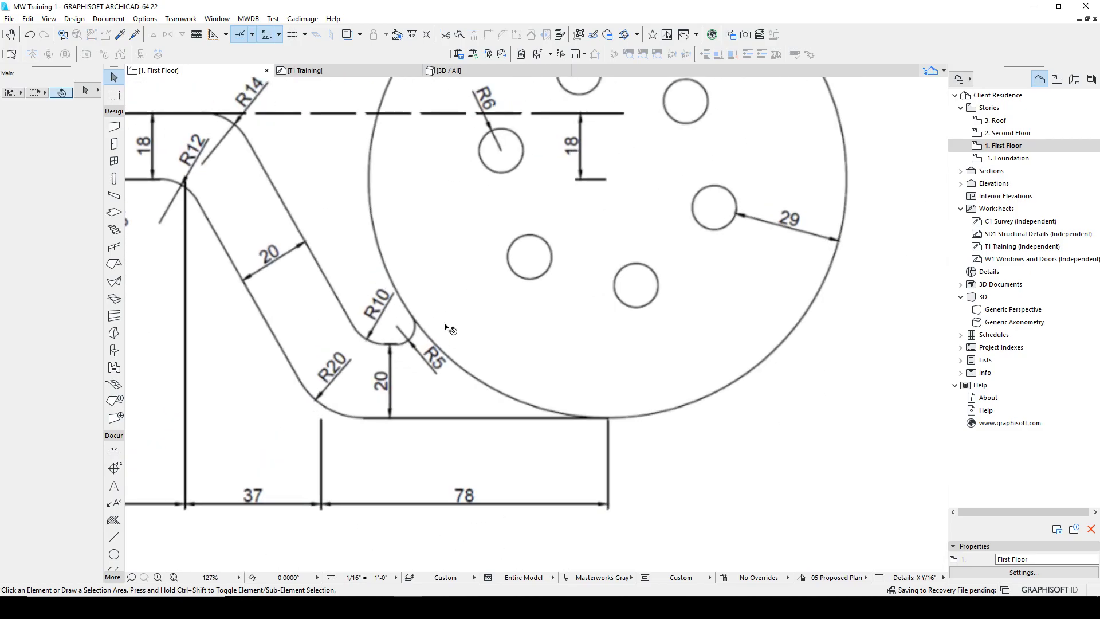
scroll(450, 328, "down", 4)
scroll(361, 284, "up", 11)
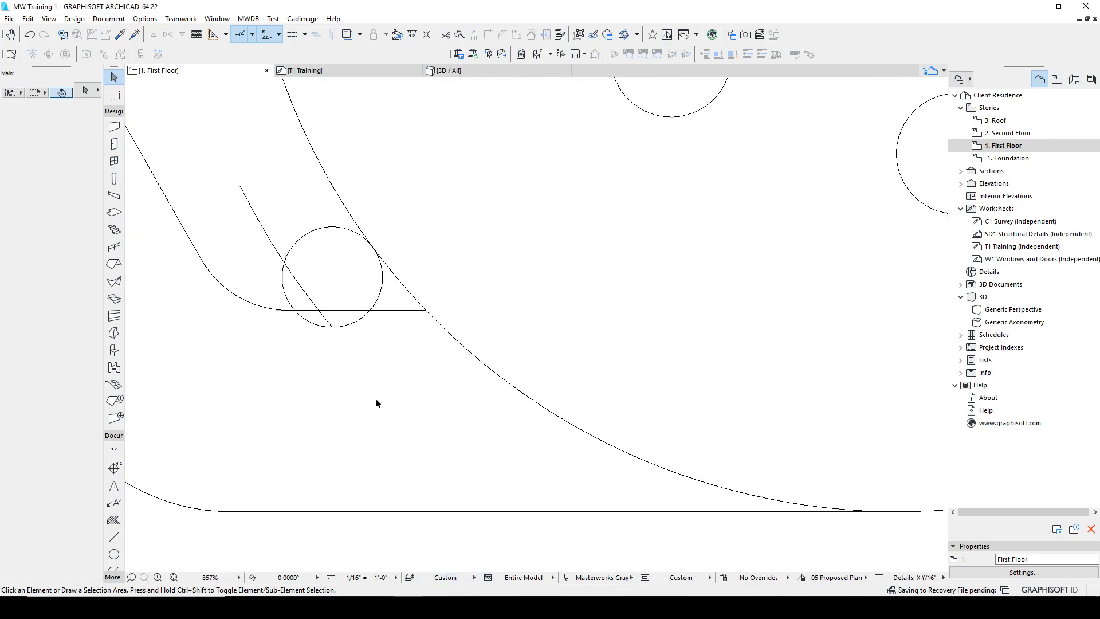
scroll(317, 324, "up", 1)
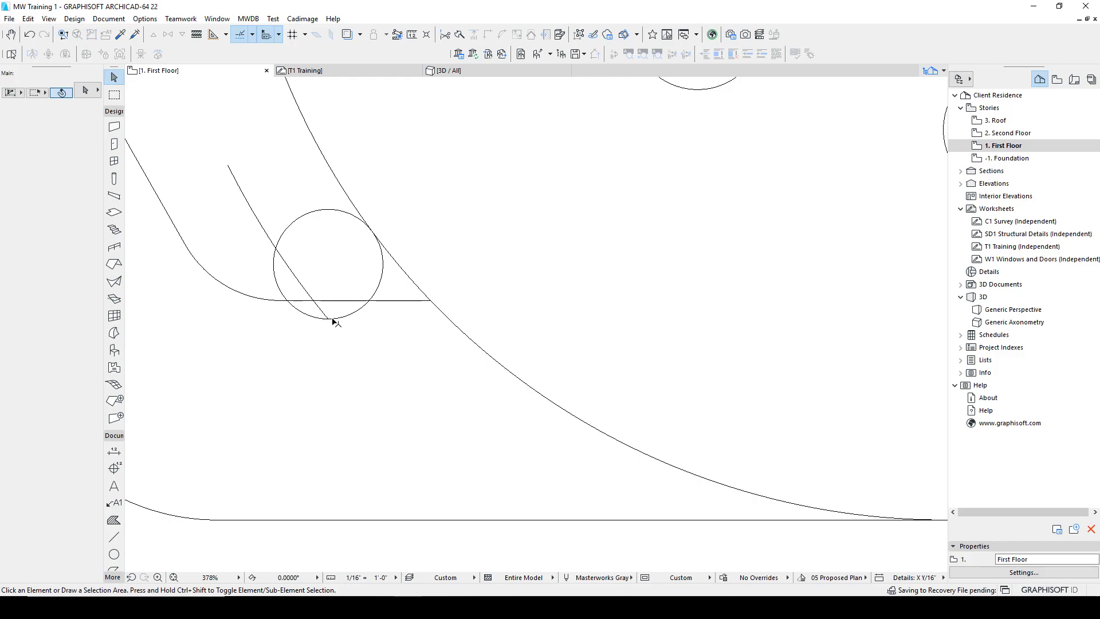
Rotate the radius 5 circle about the large circle's centre, from the construction arc's lower end to its crossing with the inner horizontal line.
left_click(328, 318)
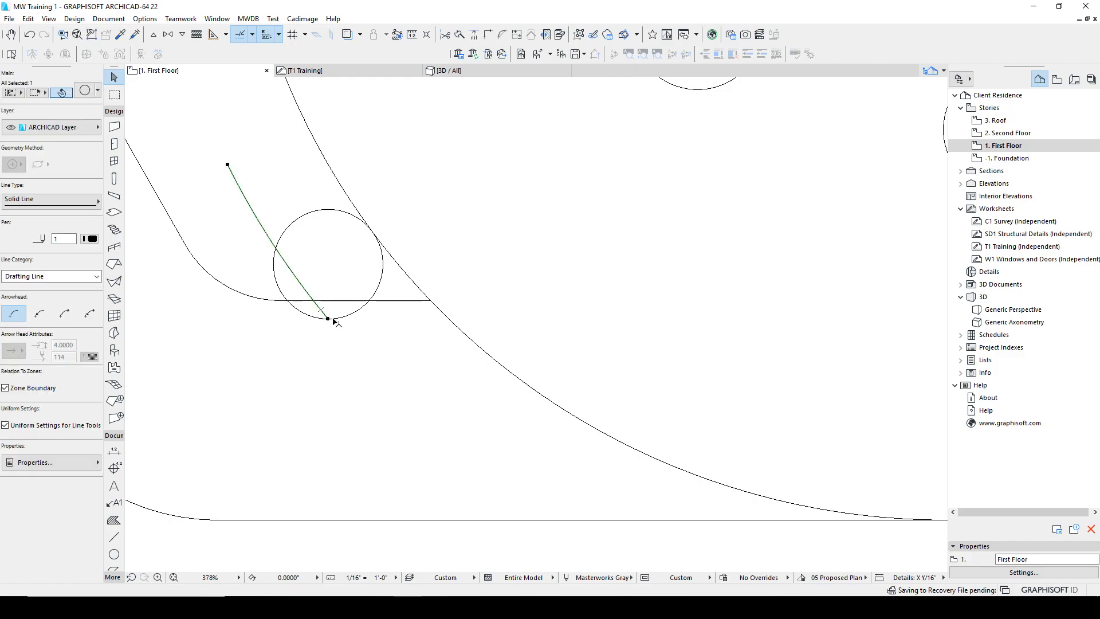
left_click(335, 320)
scroll(321, 319, "up", 8)
key("Escape")
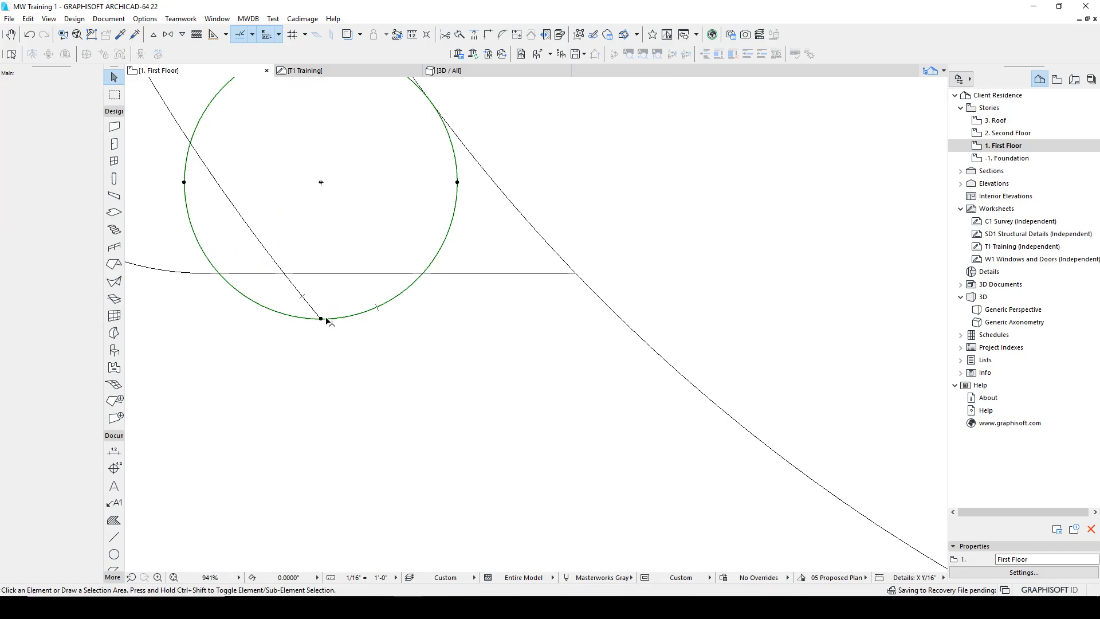
scroll(319, 316, "down", 8)
left_click(370, 273)
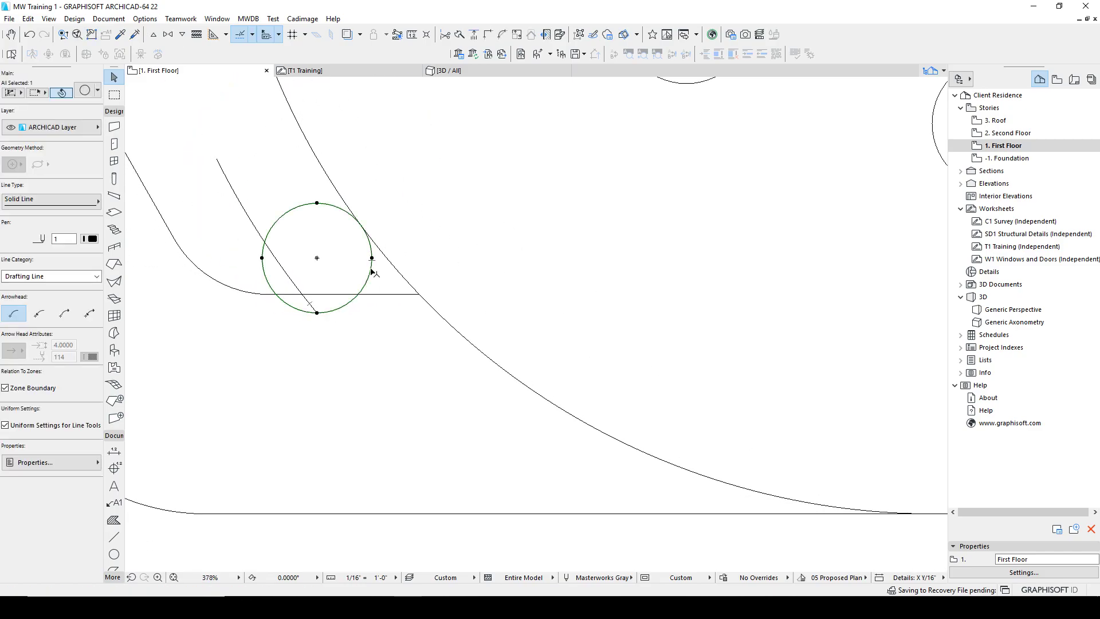
scroll(365, 289, "down", 9)
key("ctrl+e")
middle_click_drag(574, 156, 555, 187)
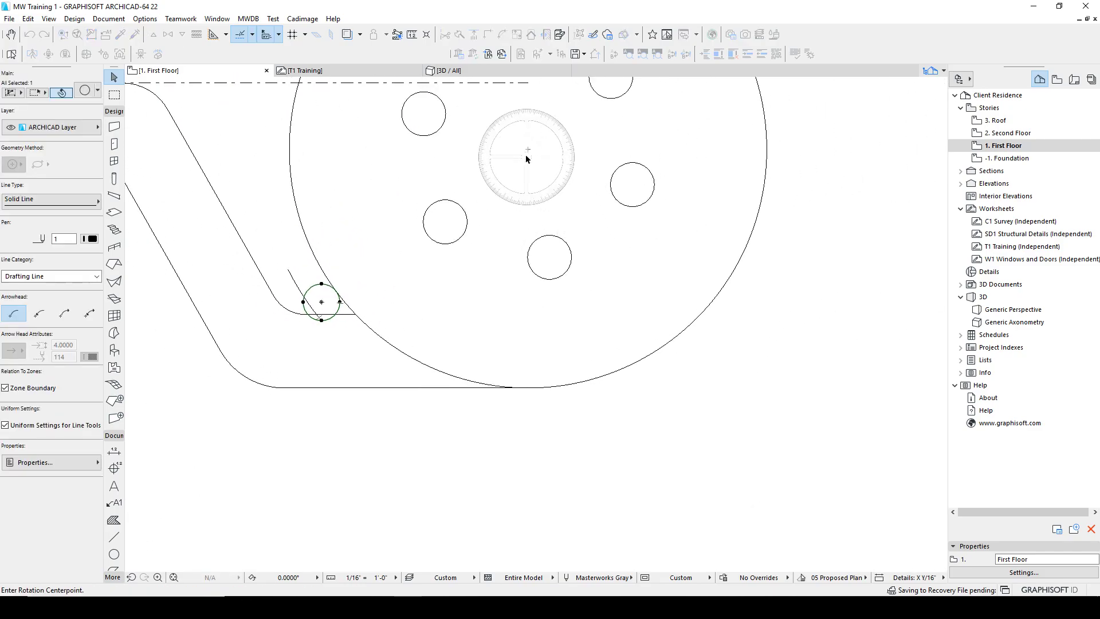
left_click(528, 149)
scroll(387, 289, "up", 4)
scroll(241, 366, "up", 2)
left_click(222, 362)
key("Escape")
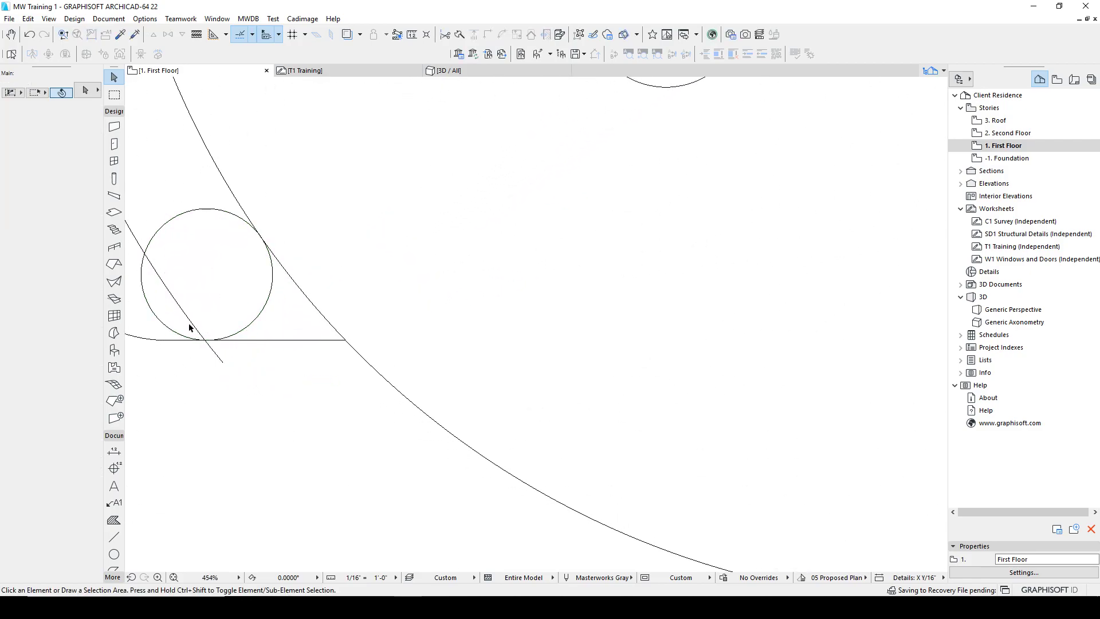
Delete the construction arc, and trim the radius 5 circle and the inner horizontal line to the rounded corner.
left_click(193, 322)
key("Delete")
left_click(170, 231, "ctrl")
scroll(298, 298, "down", 10)
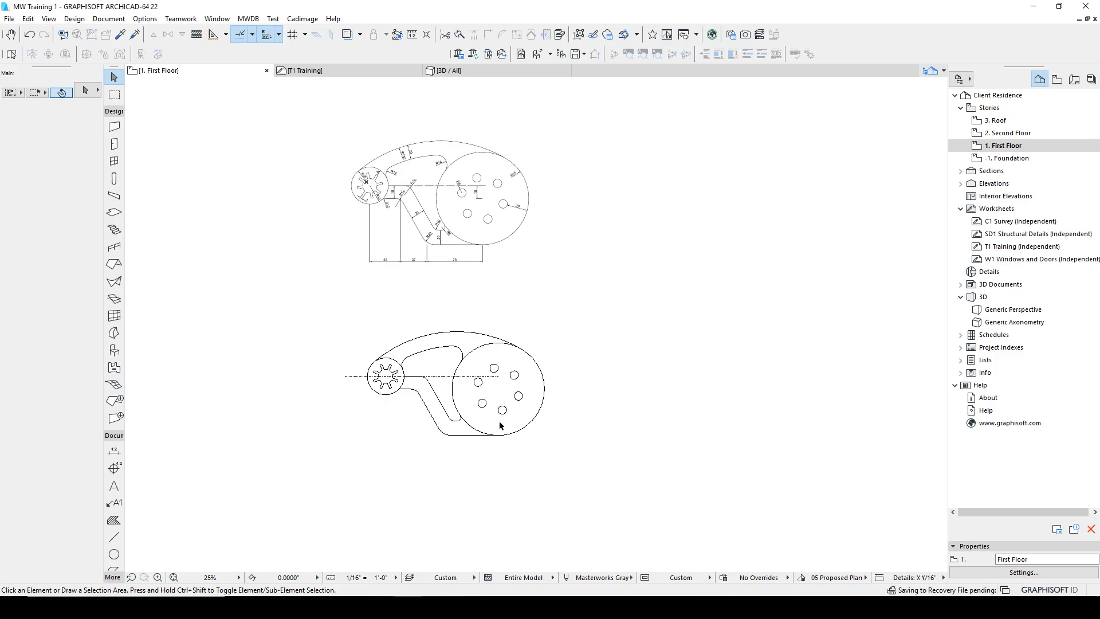
Delete the dash-dot horizontal centreline running through the small and large circles.
scroll(526, 383, "up", 1)
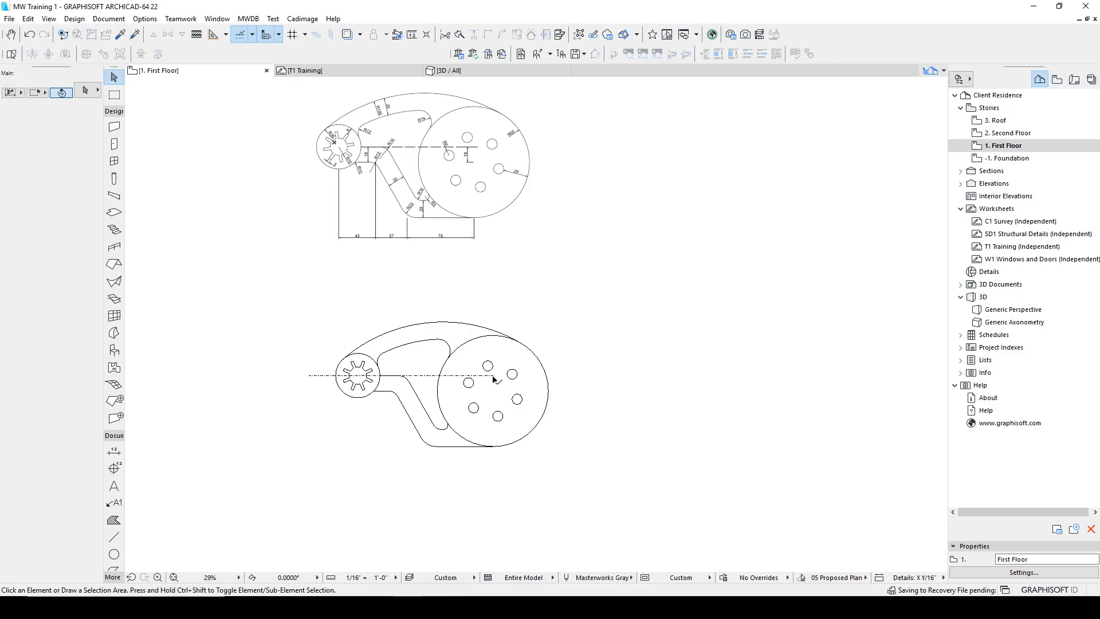
left_click(493, 376)
left_click(492, 376)
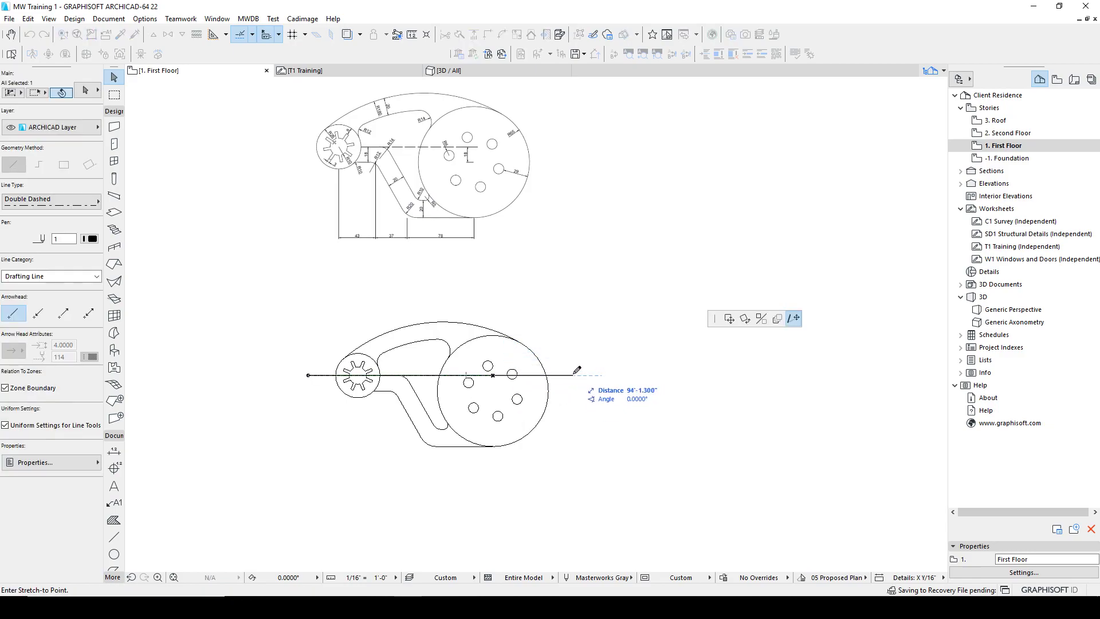
key("Escape")
key("Delete")
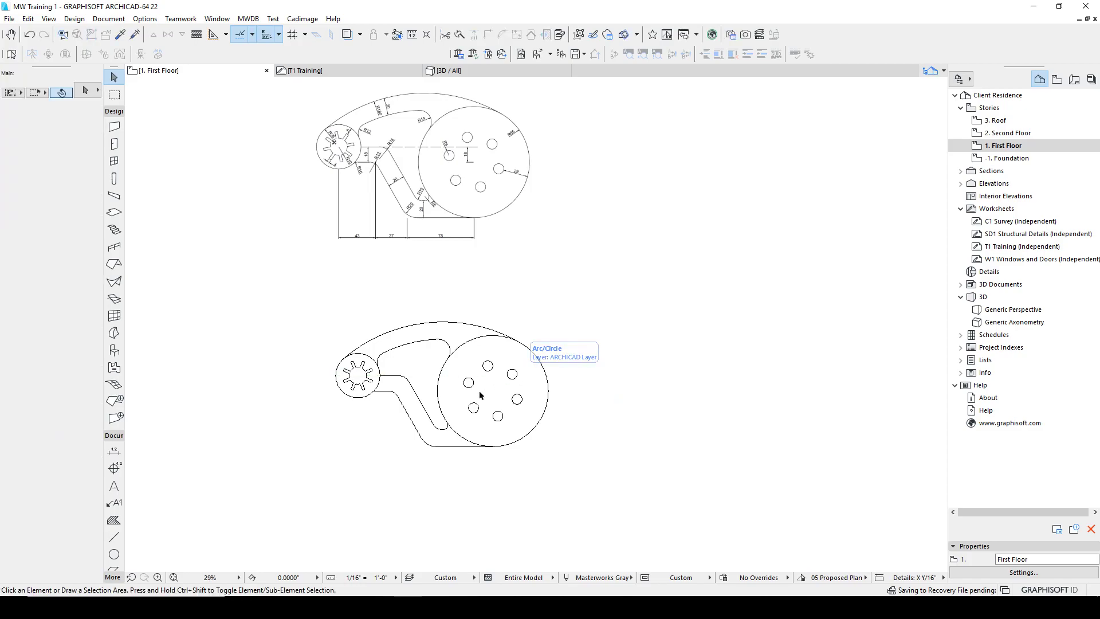
middle_click_drag(449, 378, 477, 378)
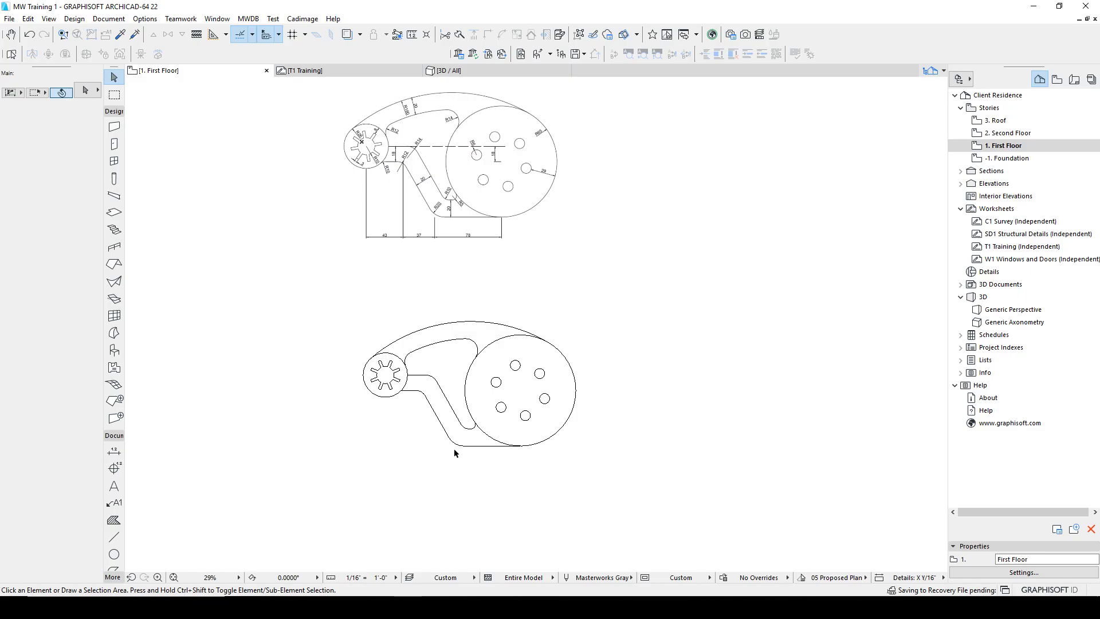
scroll(455, 454, "up", 5)
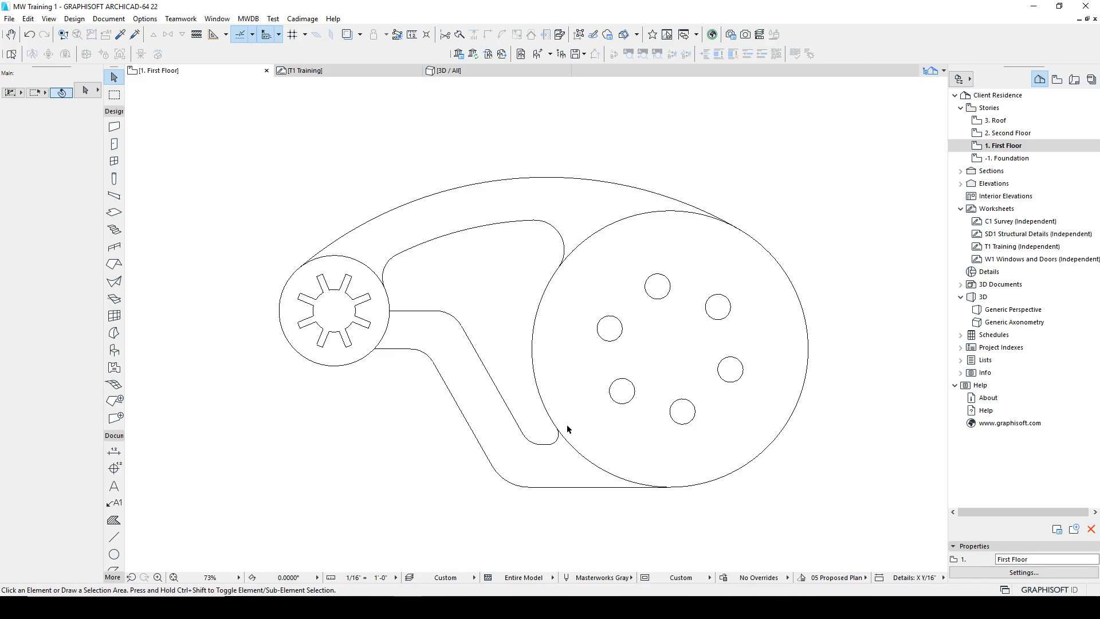
scroll(567, 426, "down", 4)
mouse_move(568, 427)
middle_mouse_down()
mouse_move(441, 425)
mouse_move(567, 373)
middle_mouse_up()
scroll(465, 410, "up", 1)
scroll(566, 372, "up", 3)
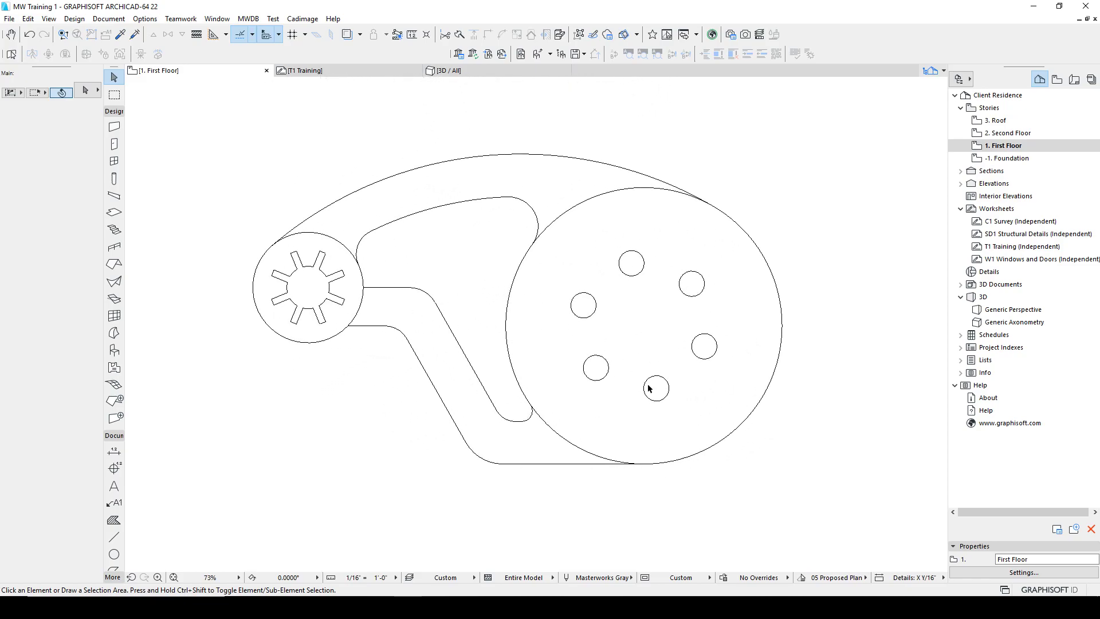